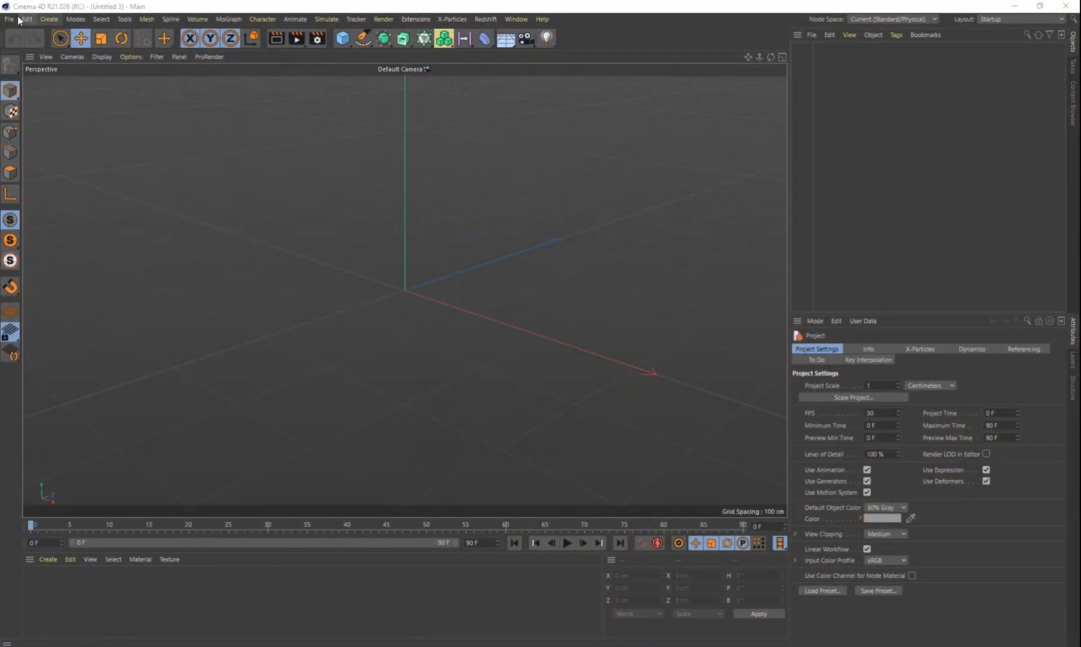
Save the empty project in the balloon folder under the name balloontutorial
left_click(19, 19)
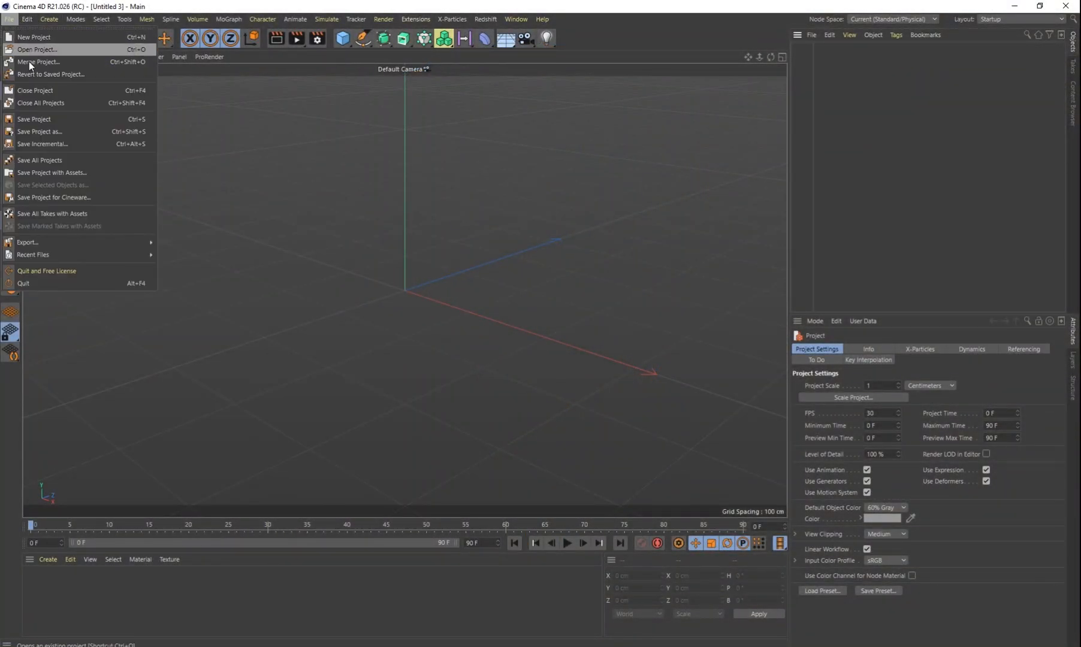
left_click(53, 131)
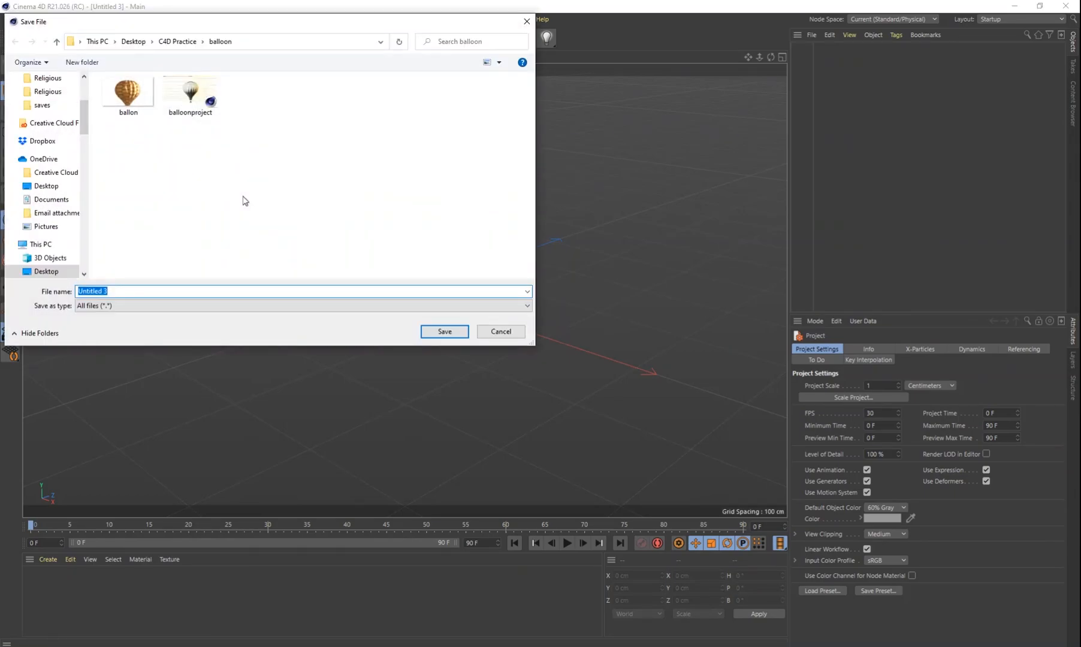
type("balloon")
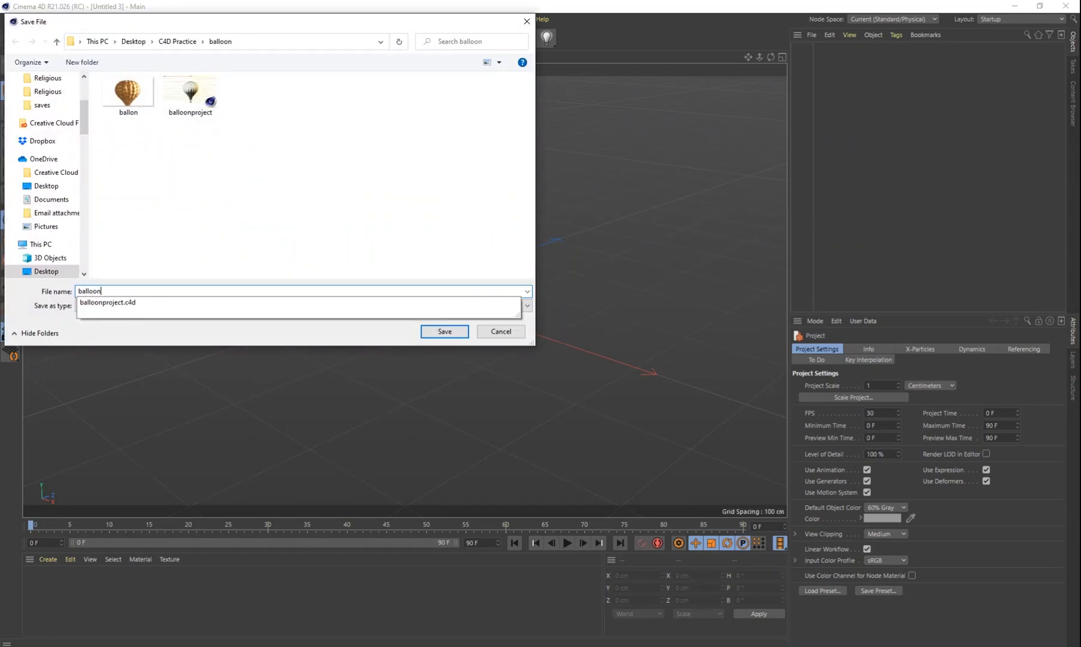
type("tutorial")
key("Return")
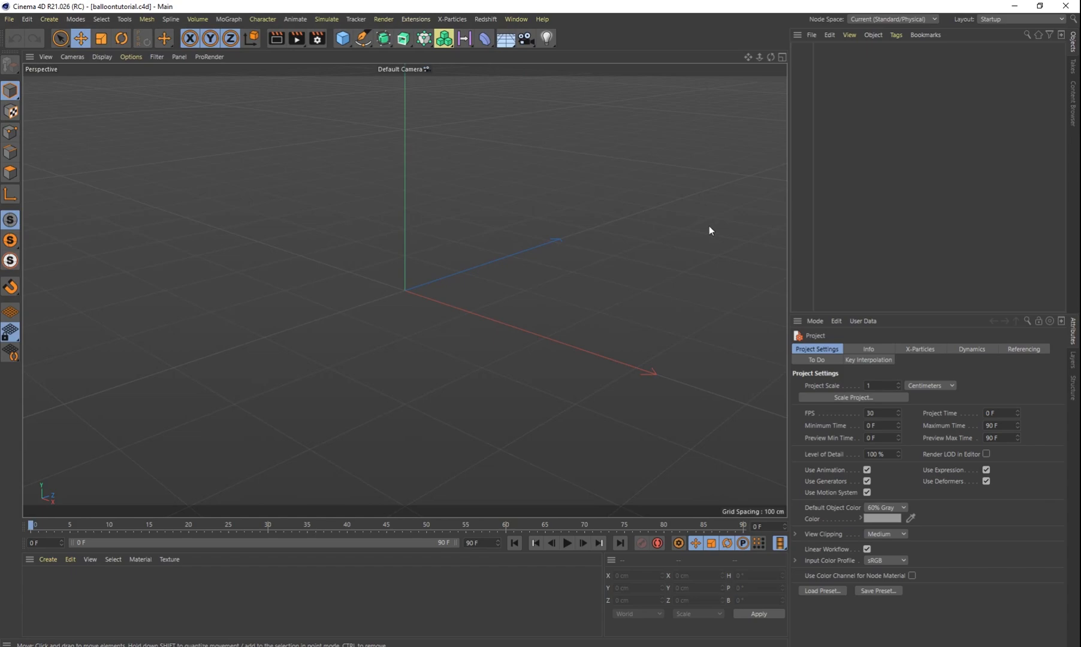
Maximize the Front view and load the balloon (1).jpg image as its background reference
left_click(782, 57)
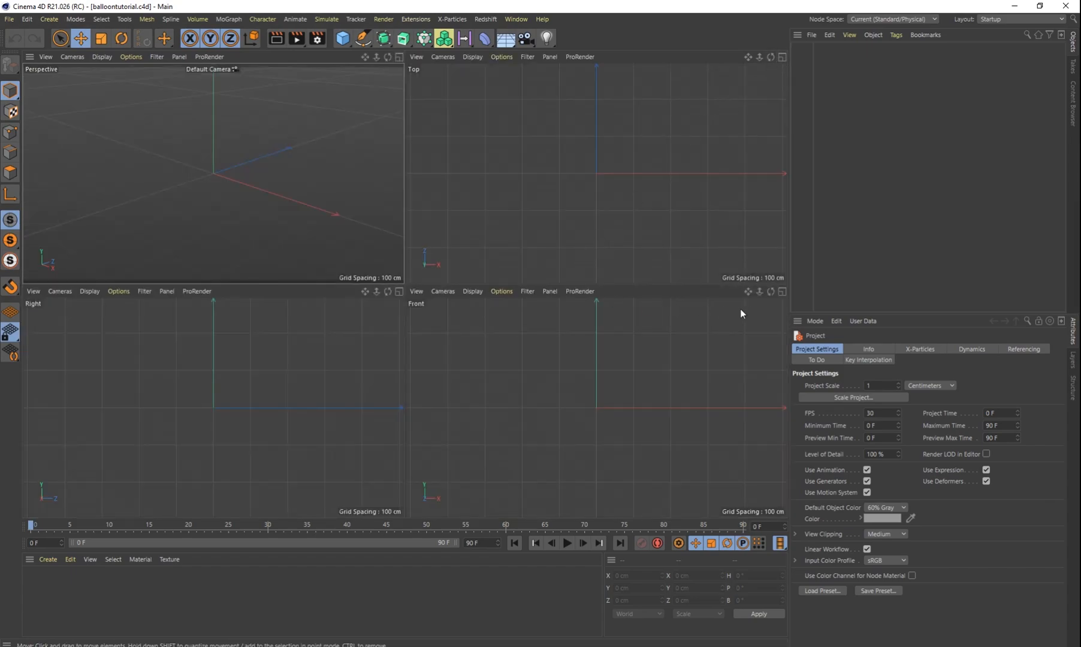
left_click(783, 292)
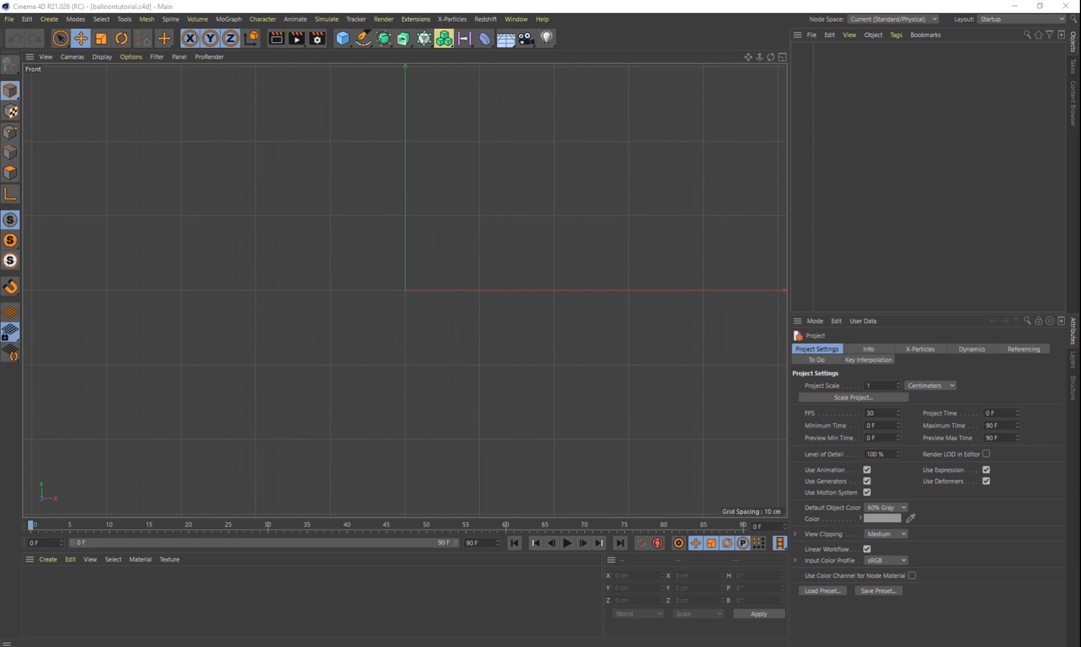
left_click_drag(947, 342, 481, 289)
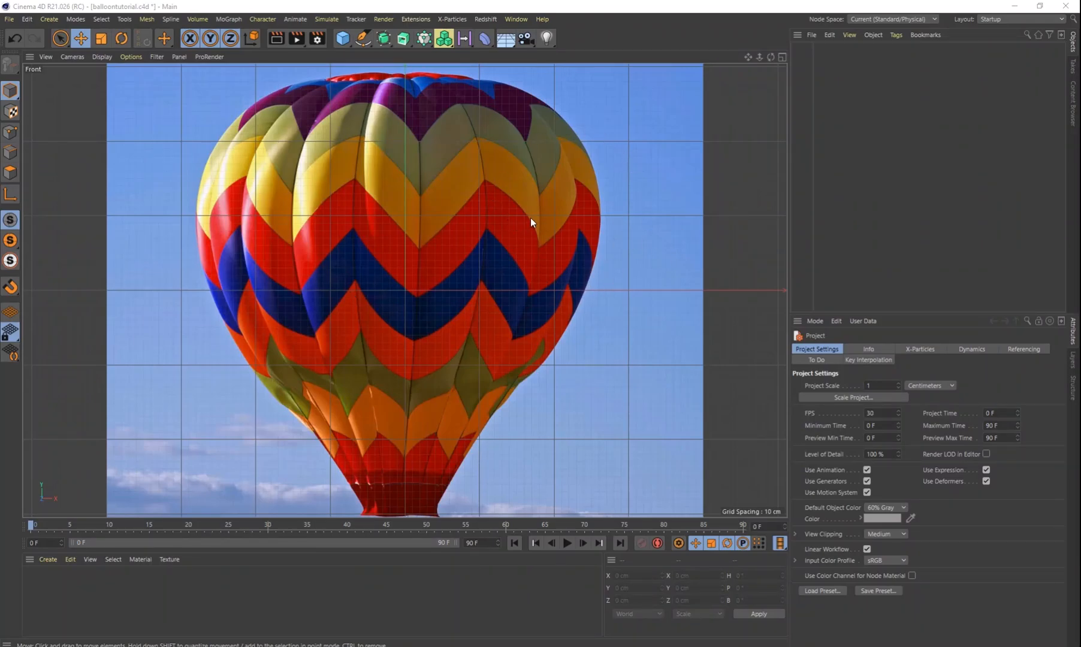
Set the Front view's background image to Size X 505, Offset X 3 and 90% transparency
left_click(538, 591)
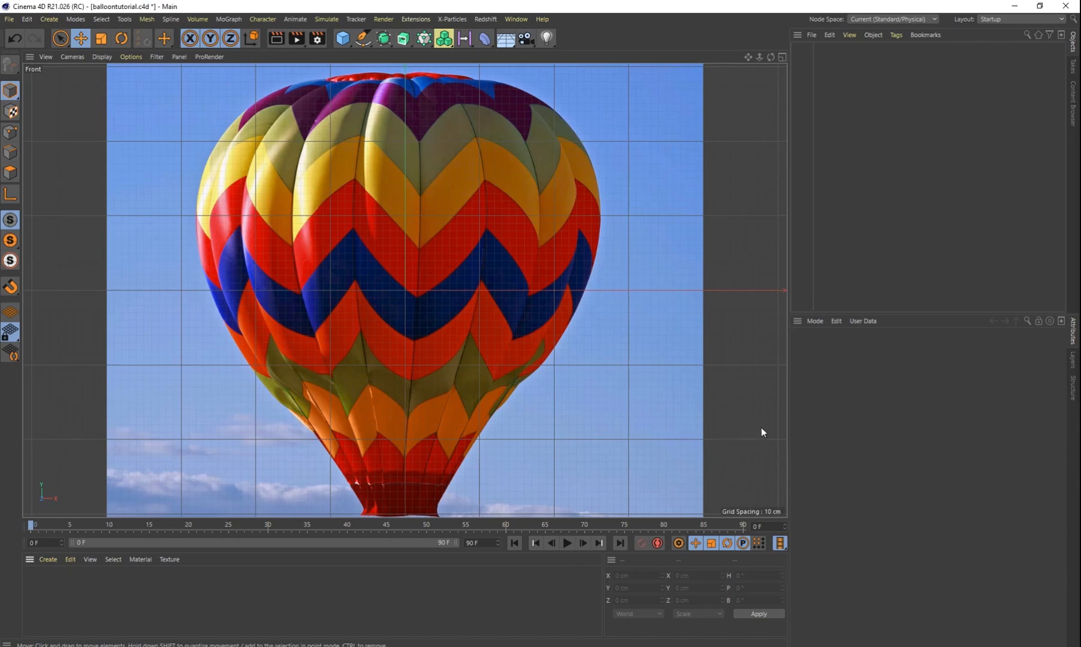
left_click(816, 321)
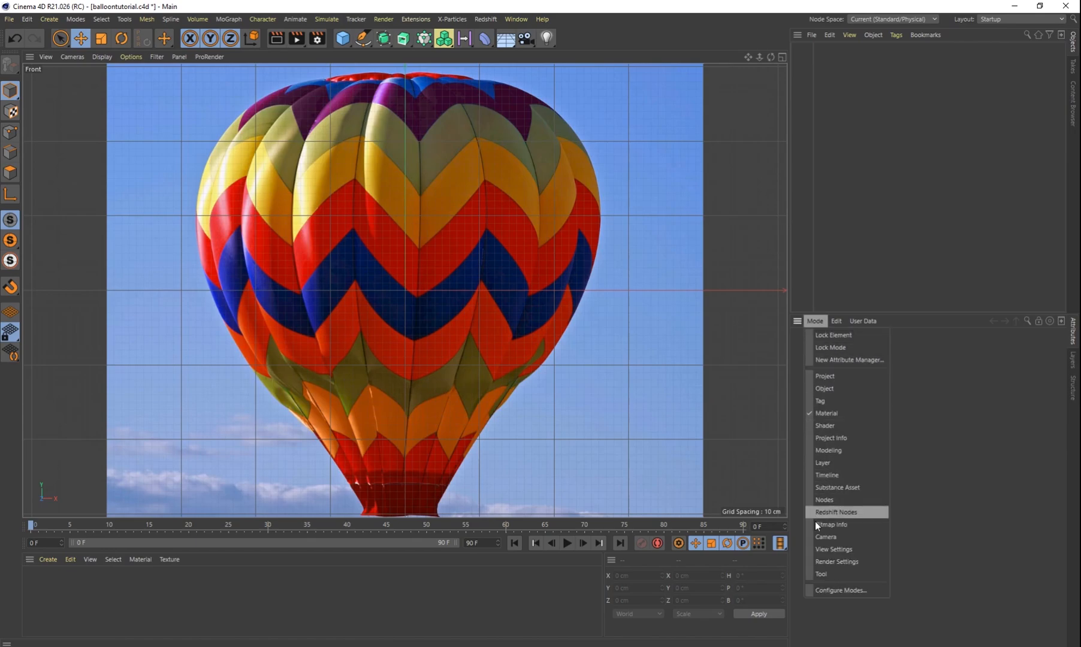
left_click(827, 548)
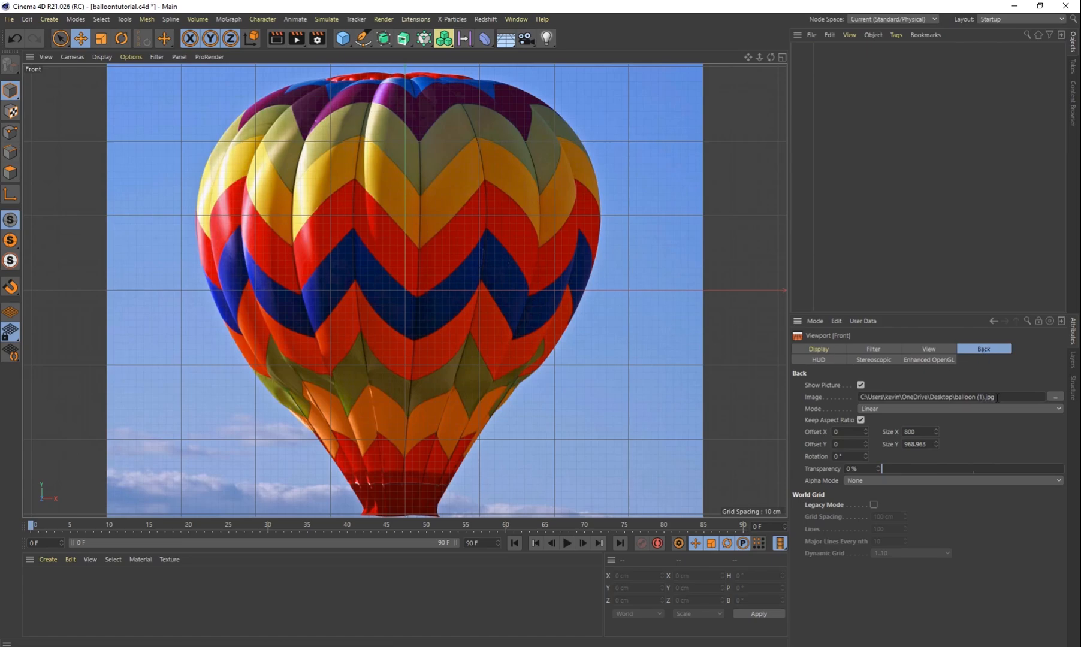
left_click_drag(936, 431, 867, 432)
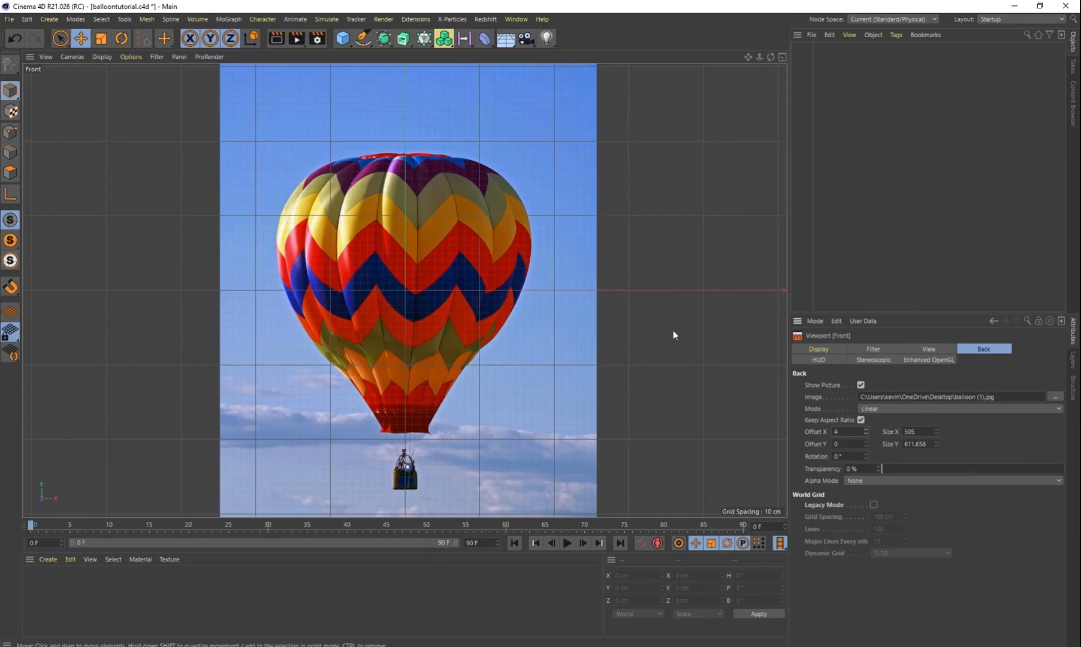
left_click(866, 434)
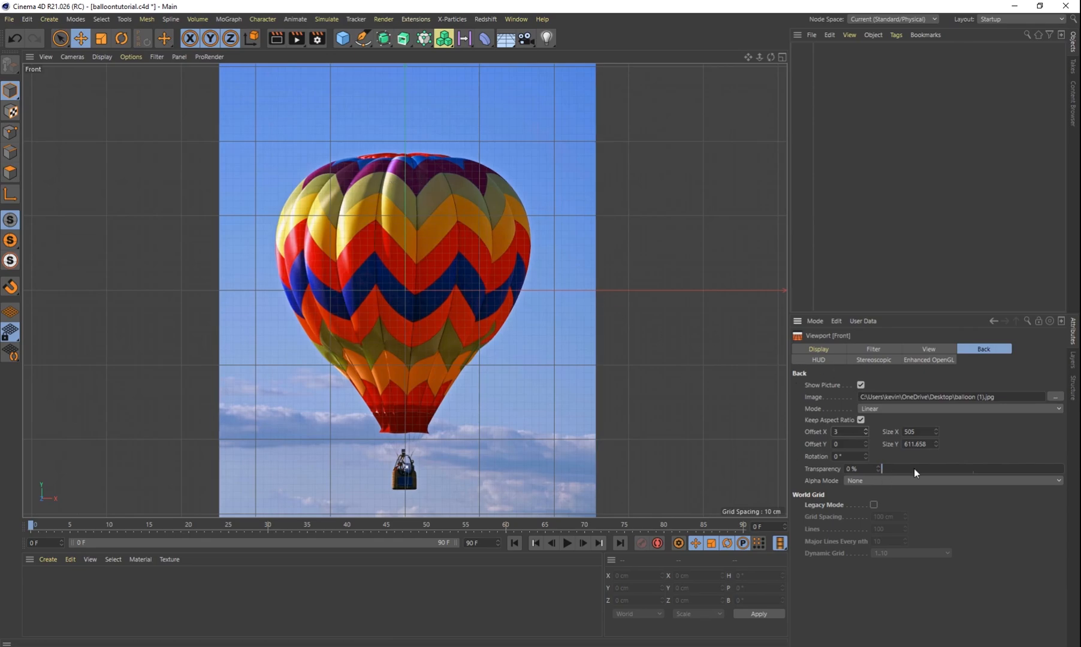
left_click_drag(914, 468, 1050, 473)
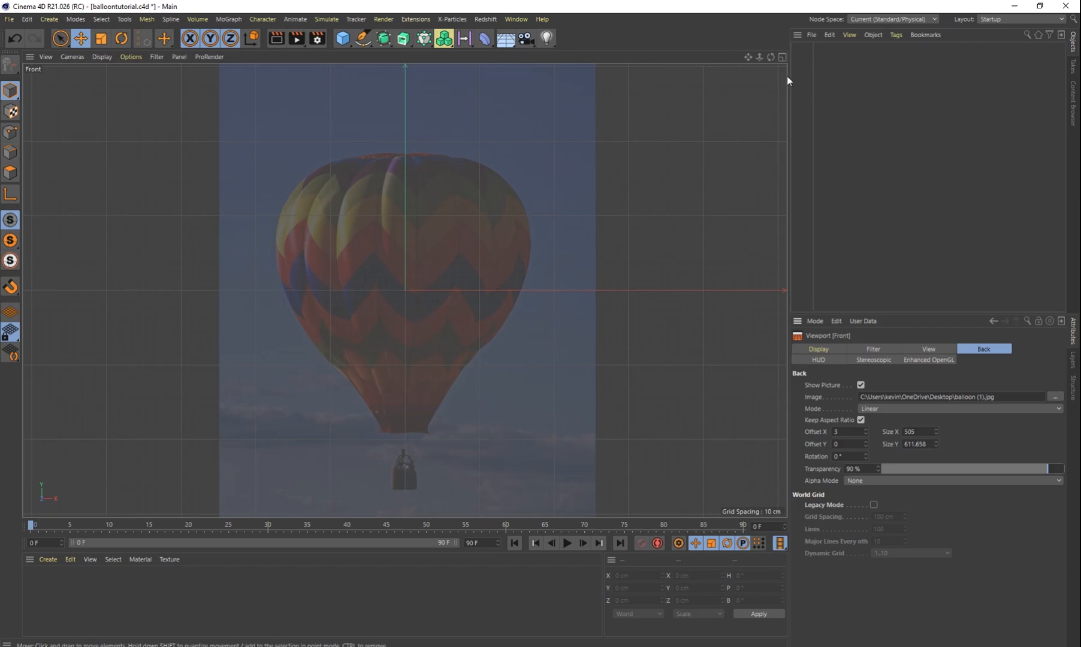
Add a Cycloid spline in the maximized Perspective view and set its type to Epicycloid
left_click(781, 57)
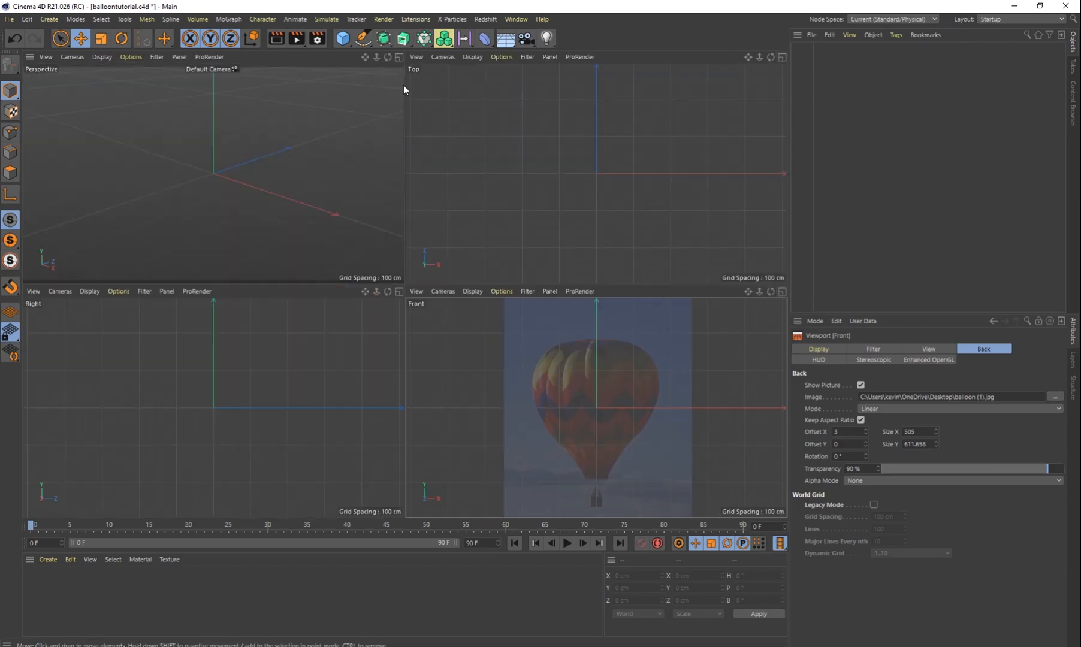
left_click(399, 57)
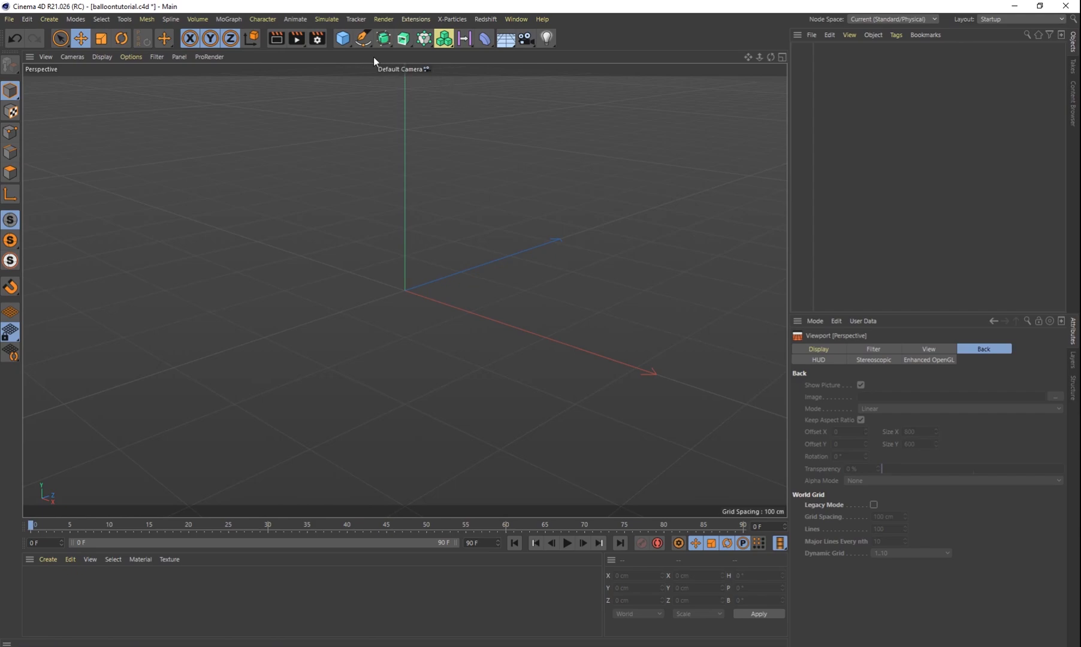
left_click(364, 38)
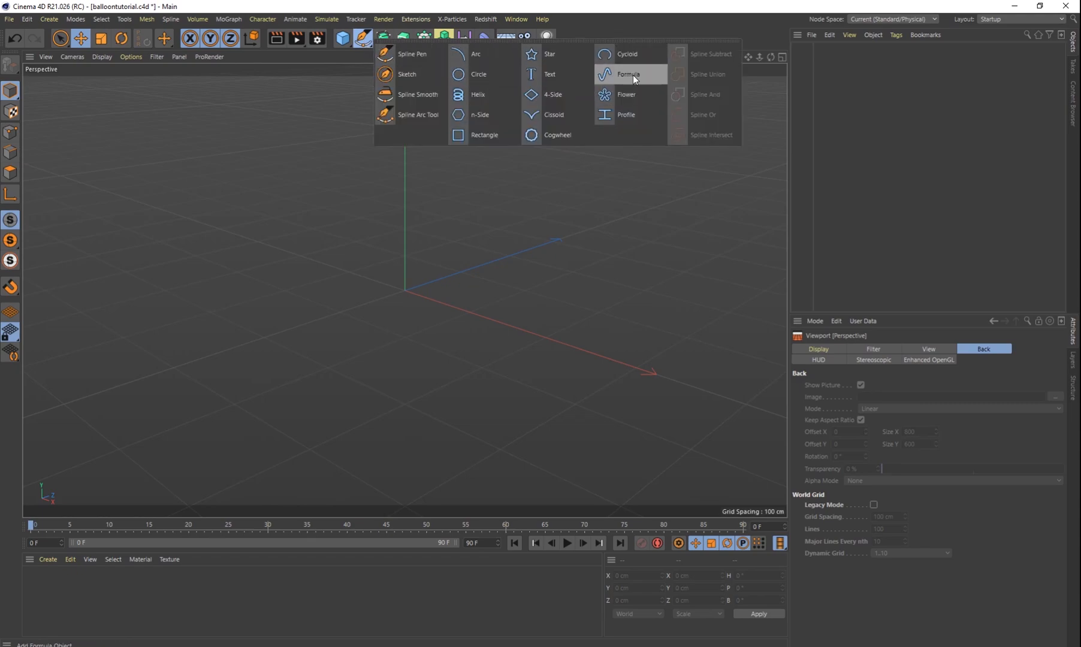
left_click(634, 57)
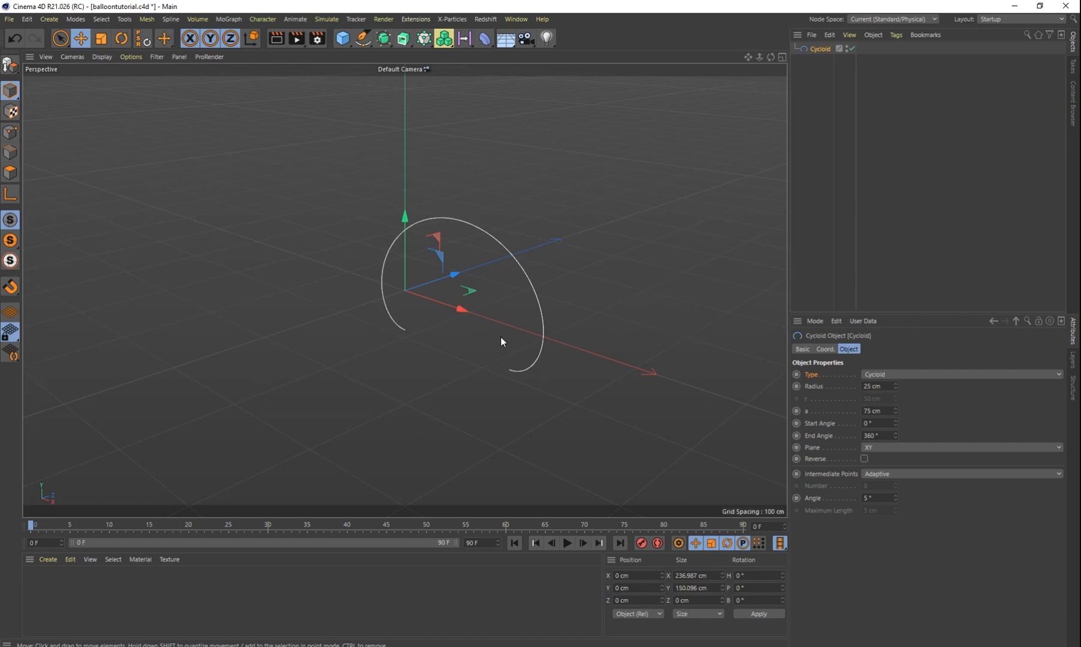
left_click(873, 374)
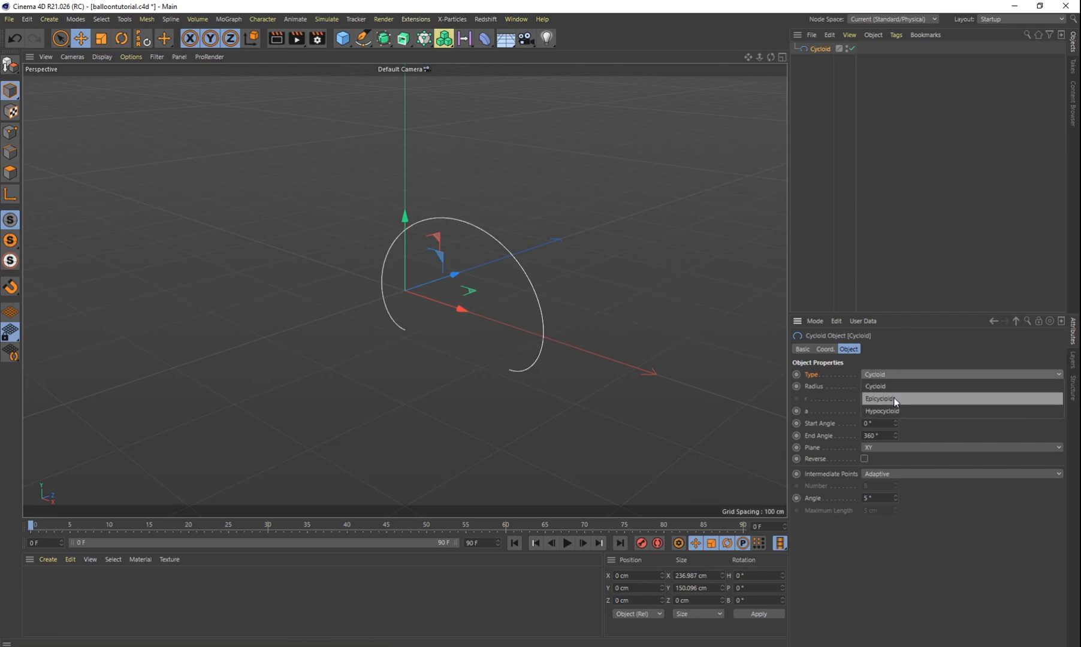
left_click(893, 399)
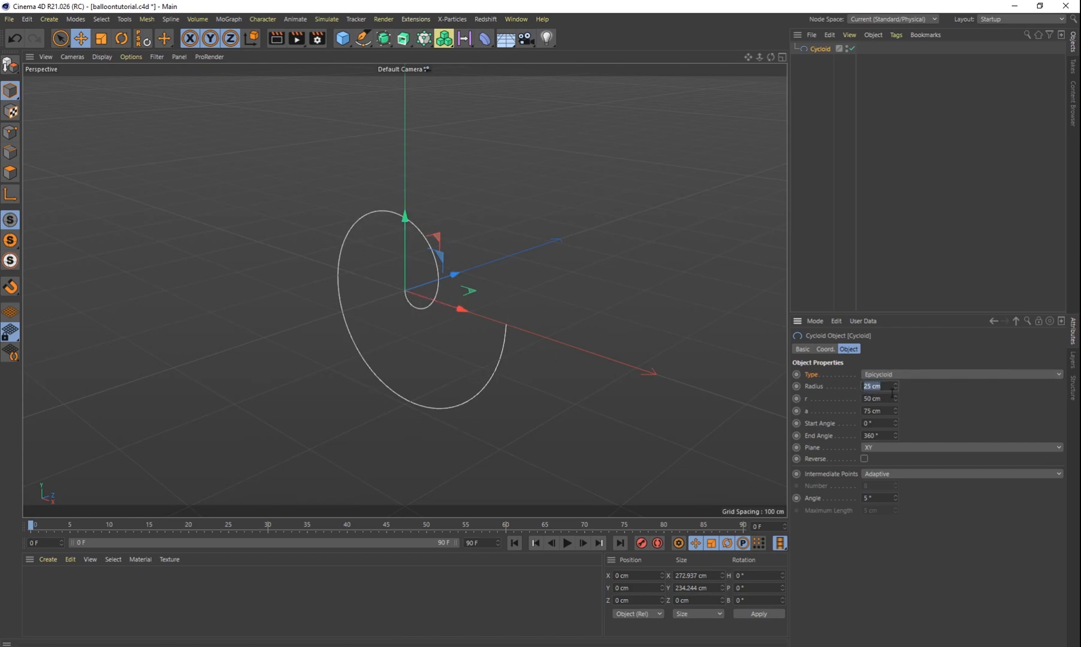
Try radii of 250 cm and 300 cm on the epicycloid spline
mouse_move(895, 386)
left_mouse_down()
mouse_move(895, 338)
mouse_move(896, 385)
left_mouse_up()
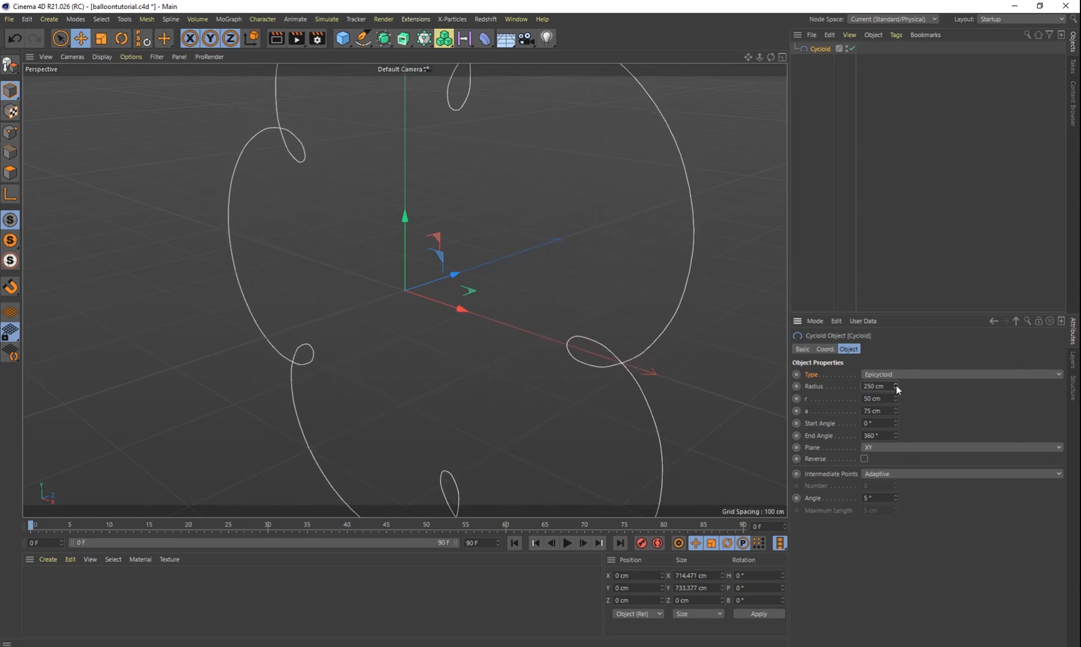
scroll(621, 335, "down", 5)
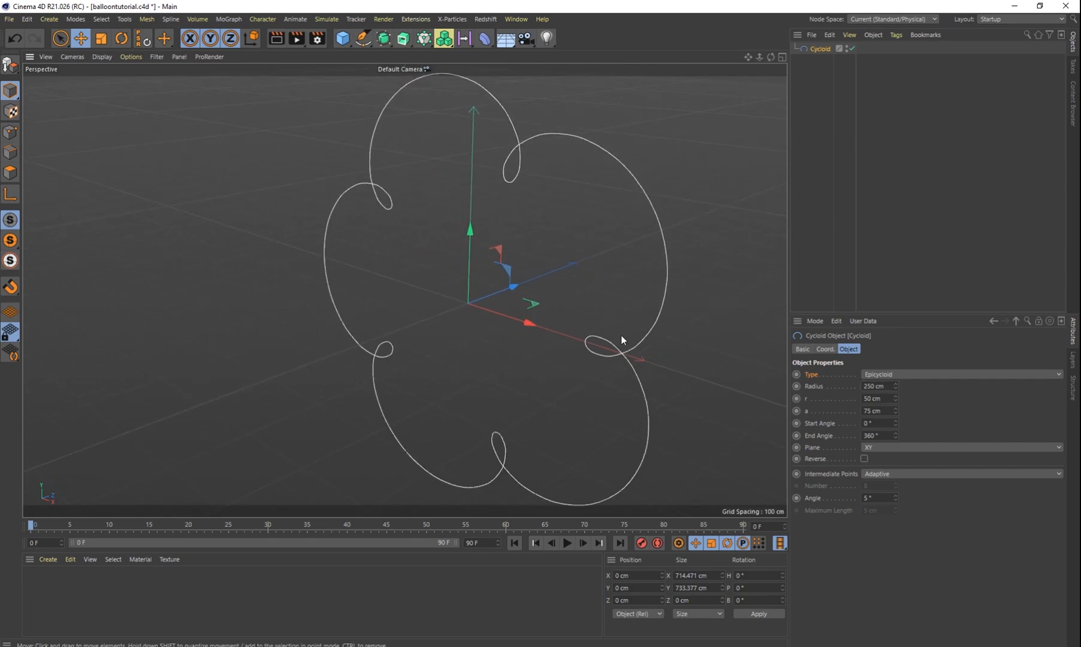
scroll(571, 327, "down", 4)
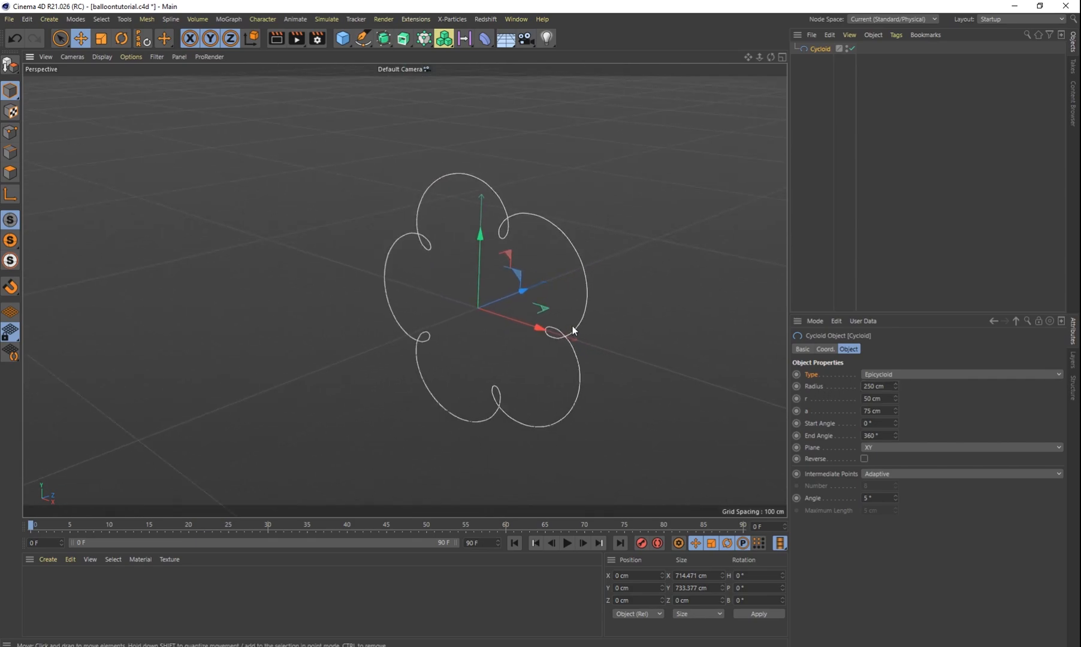
middle_click_drag(573, 327, 539, 328, "alt")
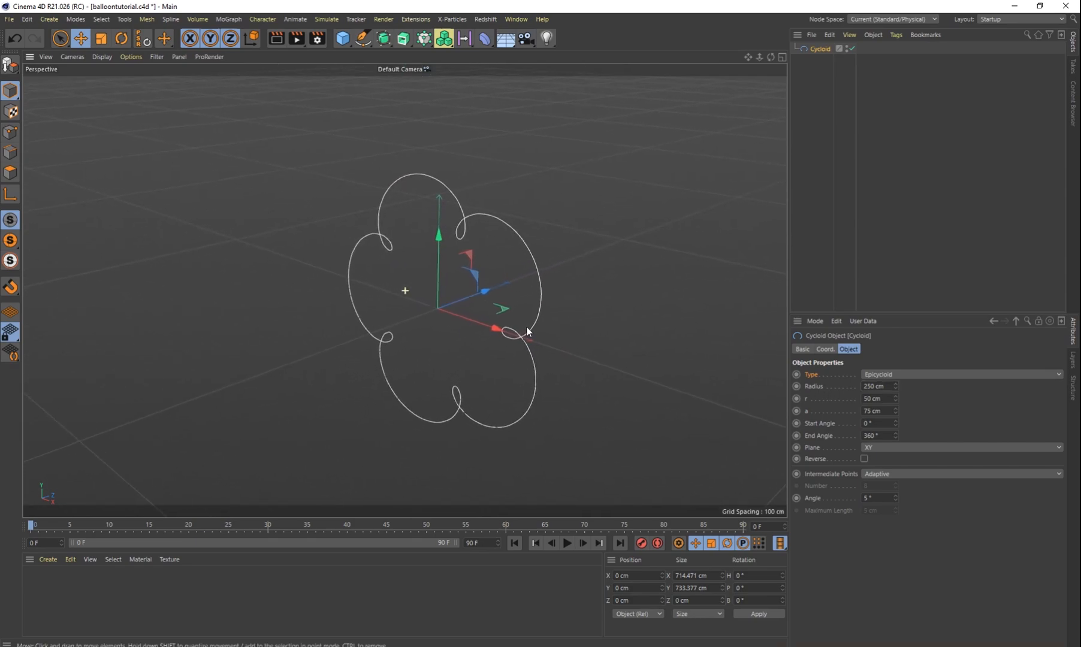
left_click(875, 386)
type("300")
key("Return")
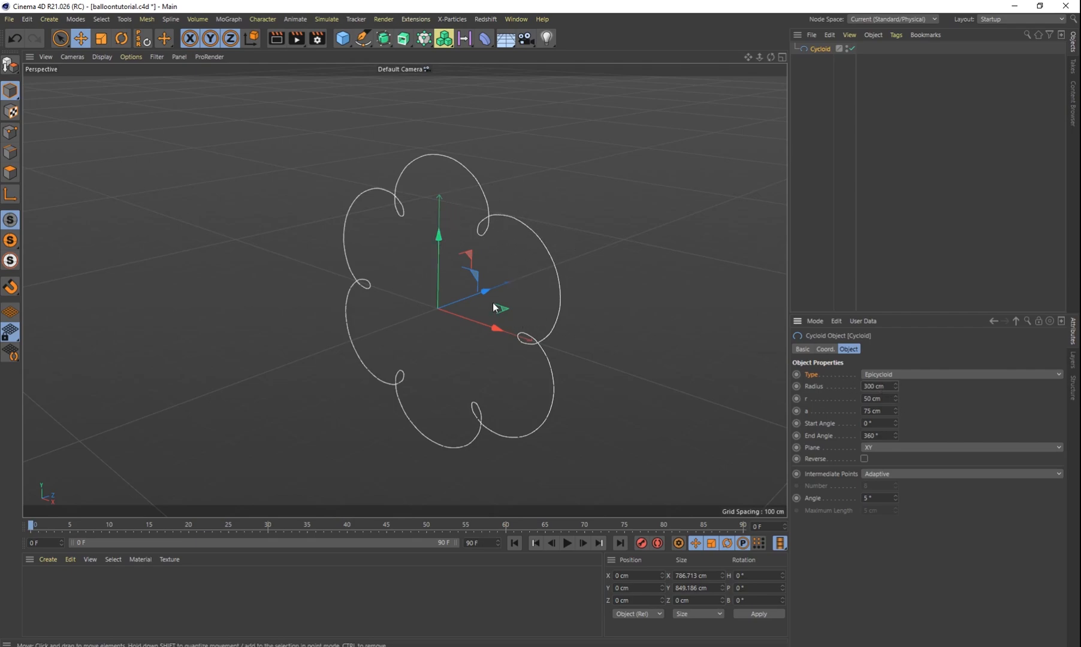
Try larger radii of 600 cm and 900 cm on the epicycloid spline
double_click(884, 386)
type("600")
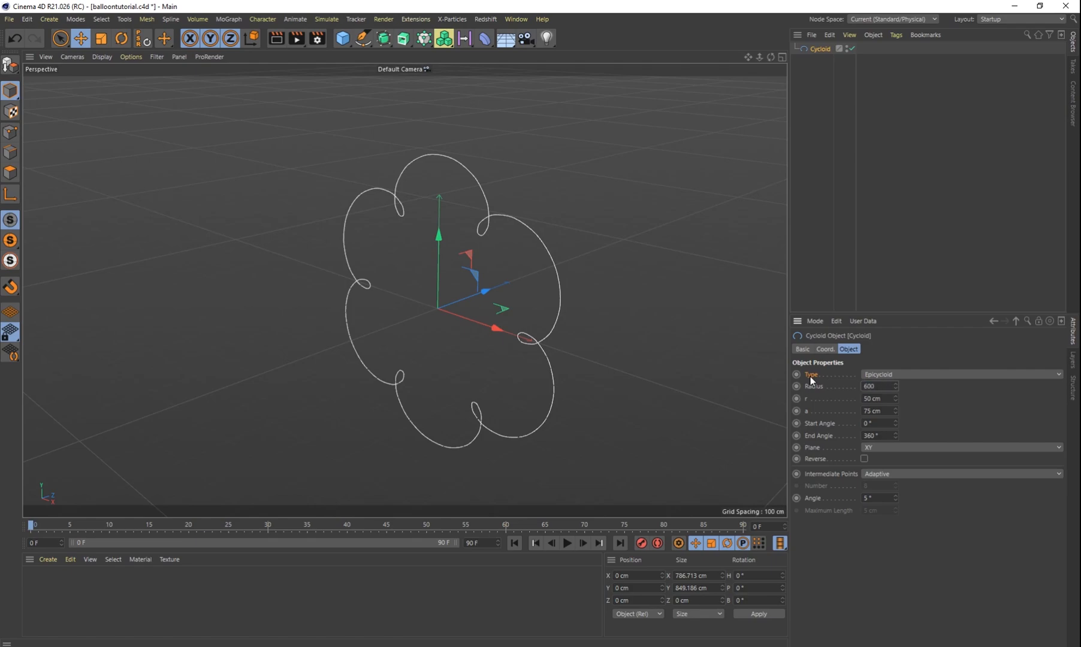
key("Tab")
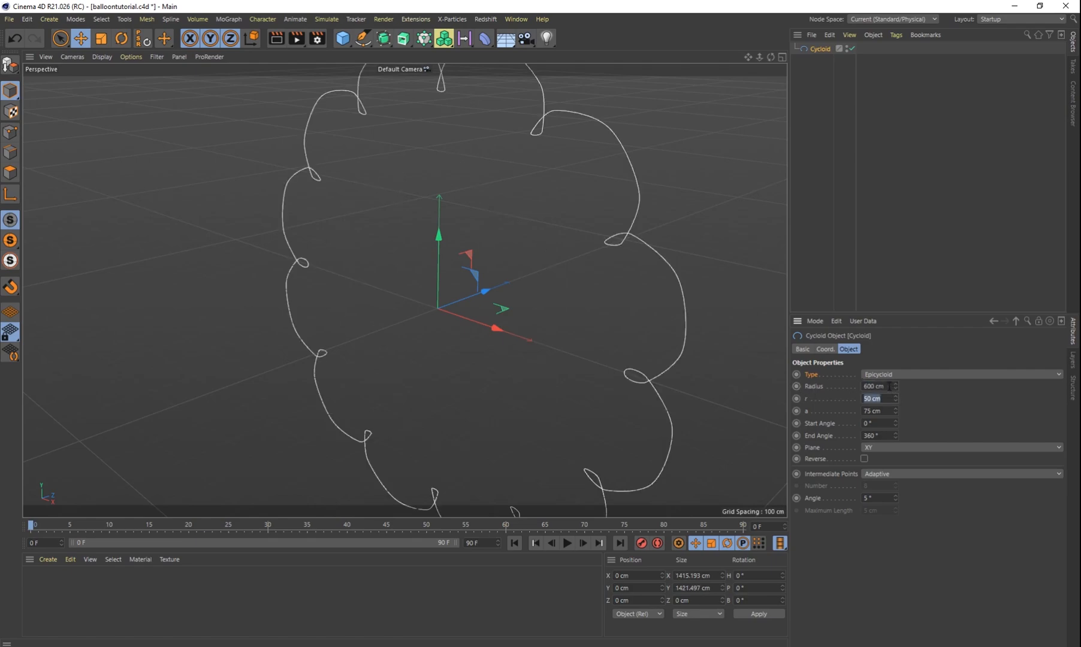
double_click(882, 386)
type("900")
key("Return")
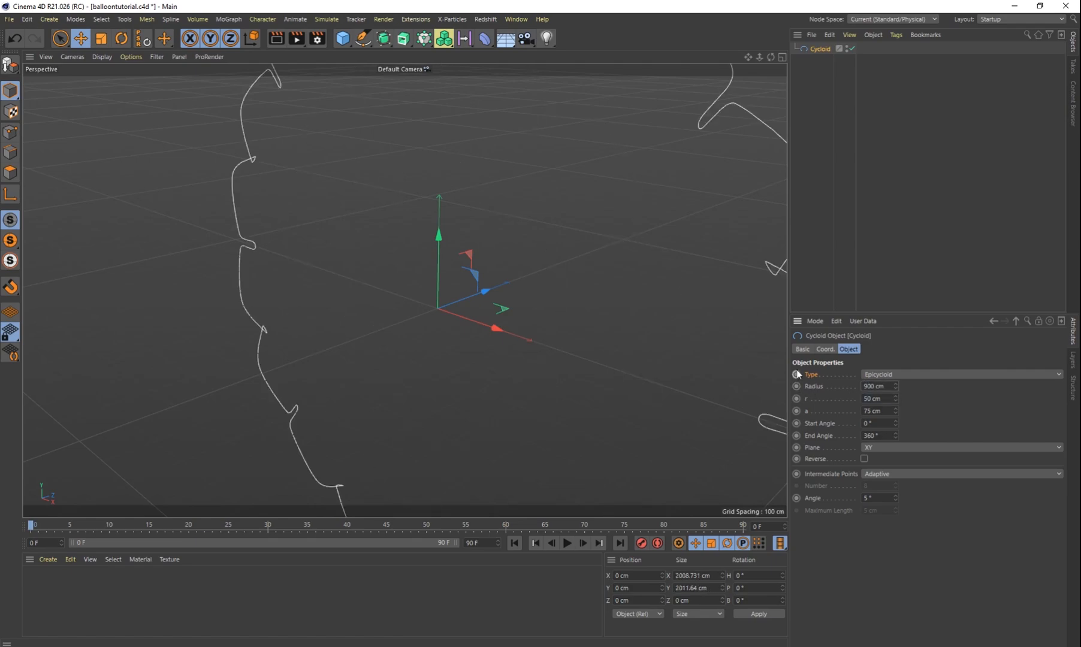
scroll(648, 317, "down", 6)
middle_click_drag(653, 333, 541, 313, "alt")
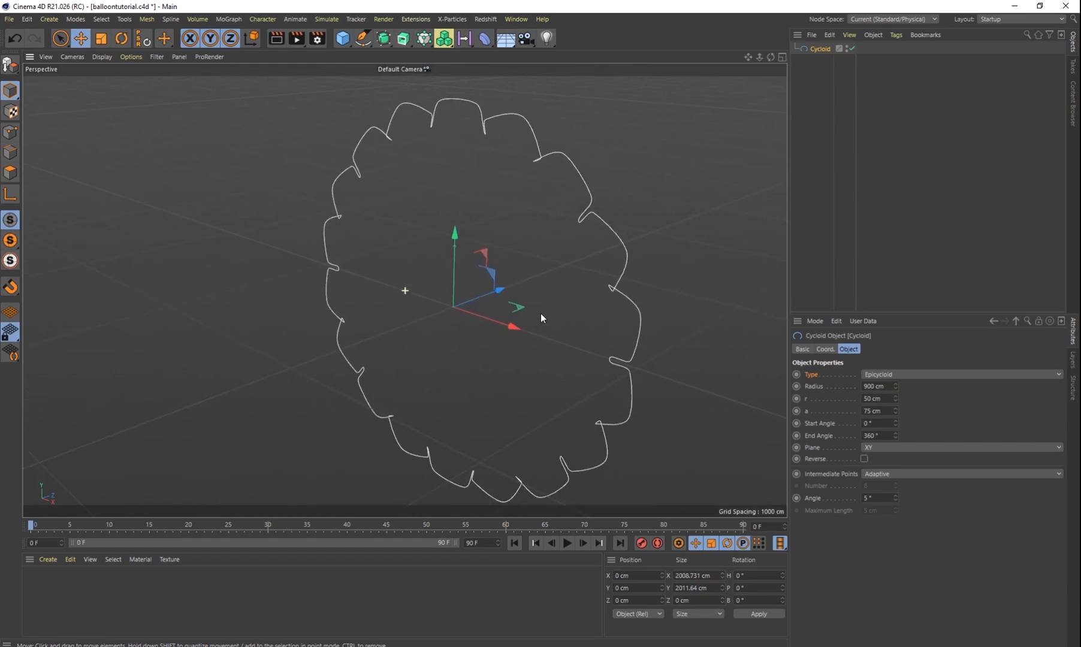
Set the epicycloid's radius to 750 cm and its a value to 30 cm
double_click(875, 386)
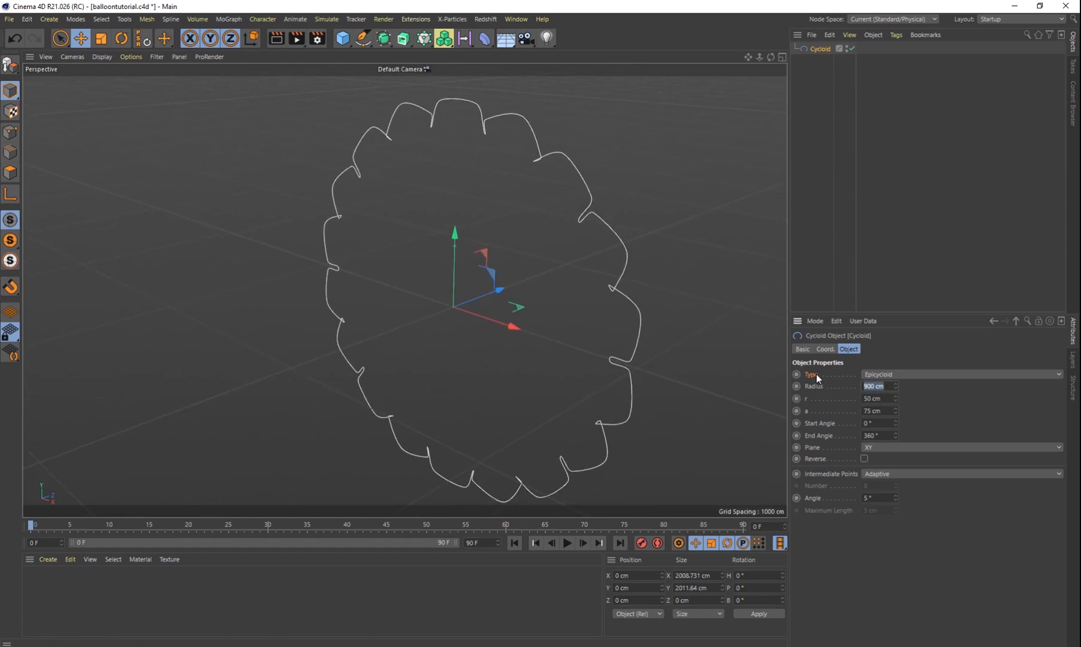
type("750")
key("Tab")
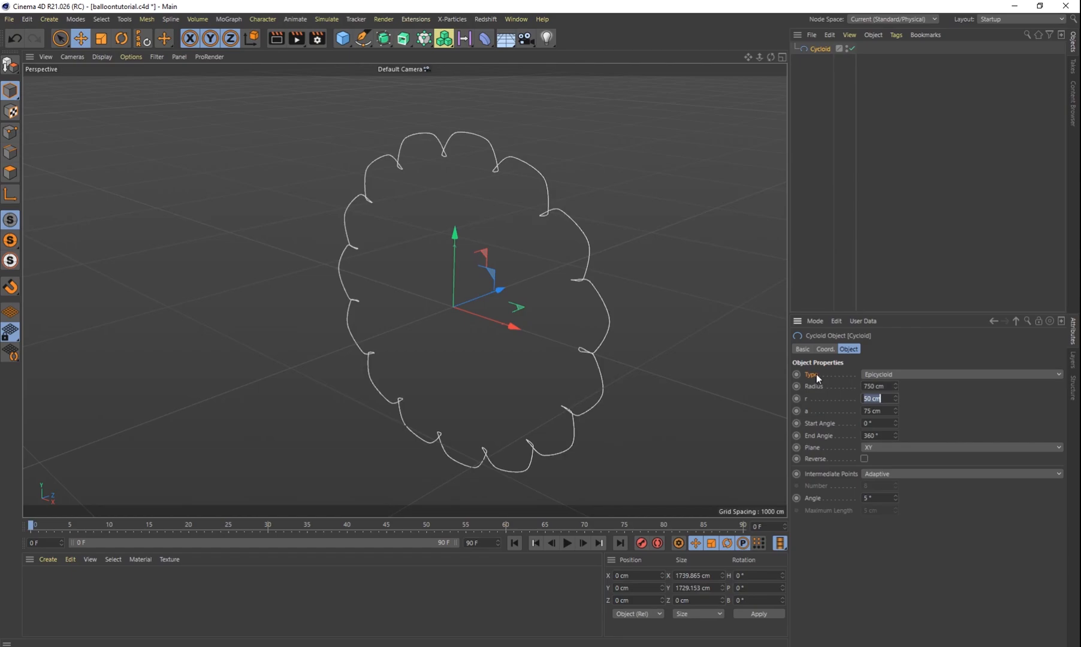
left_click(885, 387)
left_click_drag(884, 386, 858, 387)
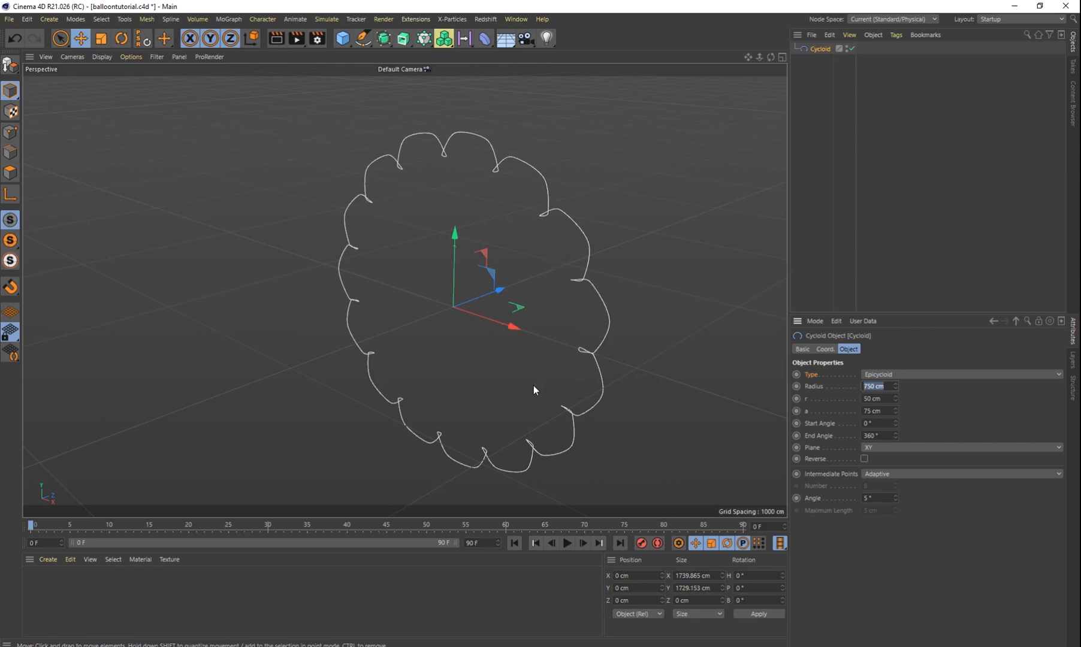
scroll(536, 388, "up", 4)
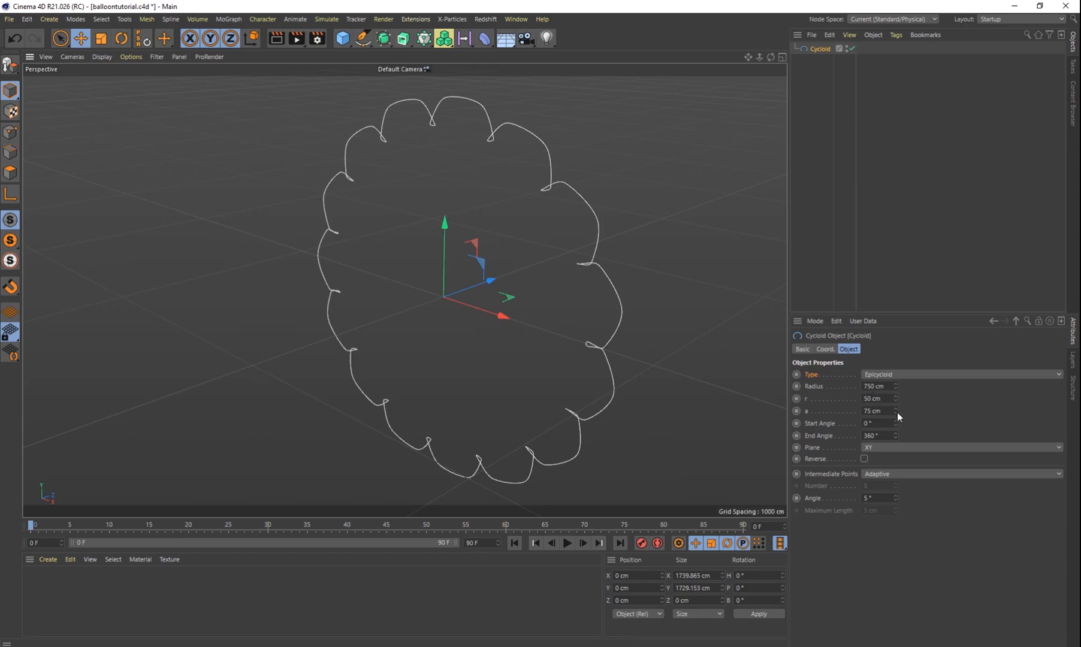
left_click_drag(895, 411, 895, 439)
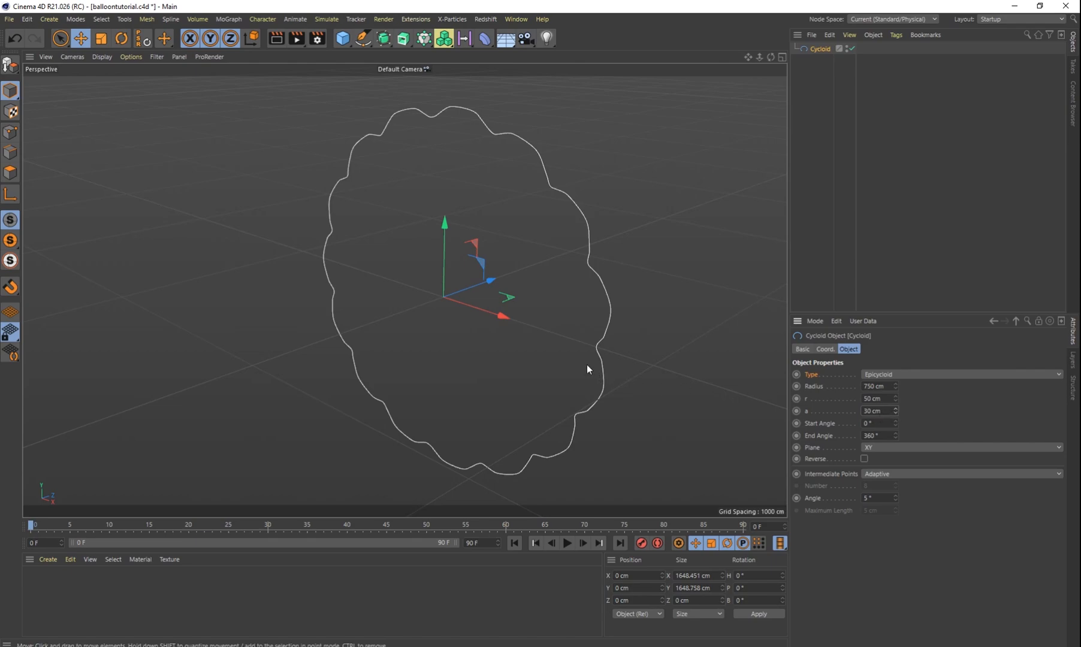
Duplicate the cycloid spline in the object hierarchy
middle_click_drag(607, 303, 466, 325, "alt")
scroll(524, 299, "down", 3)
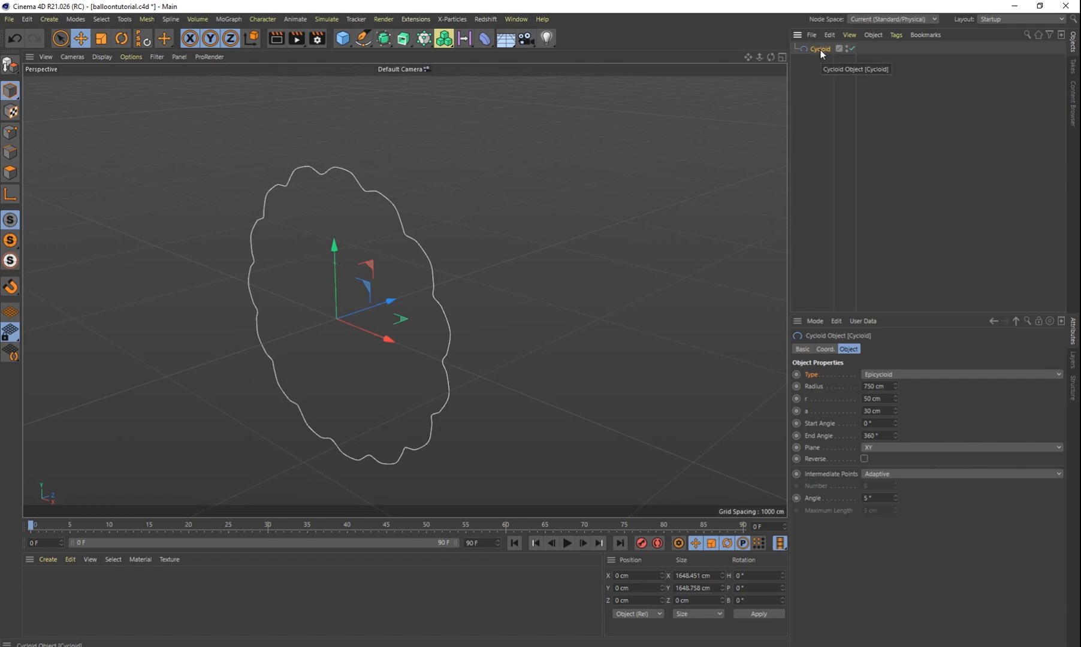
left_click_drag(820, 49, 820, 60, "ctrl")
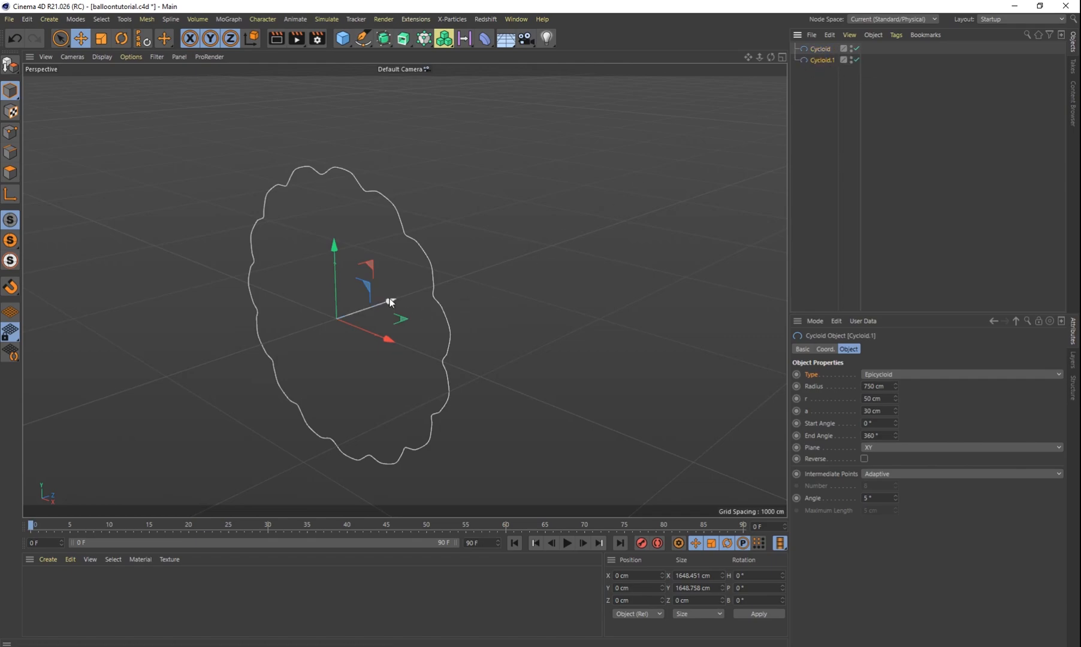
Move the duplicated cycloid spline away from the original along the Z axis to about 2098 cm
left_click_drag(390, 301, 580, 258)
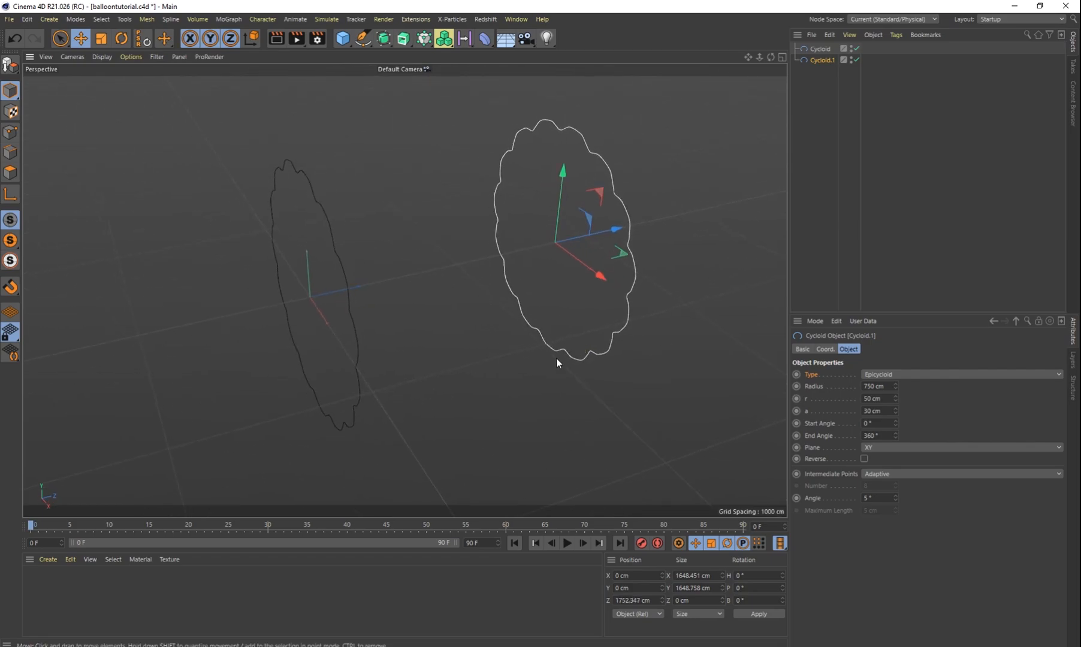
key("ctrl+z")
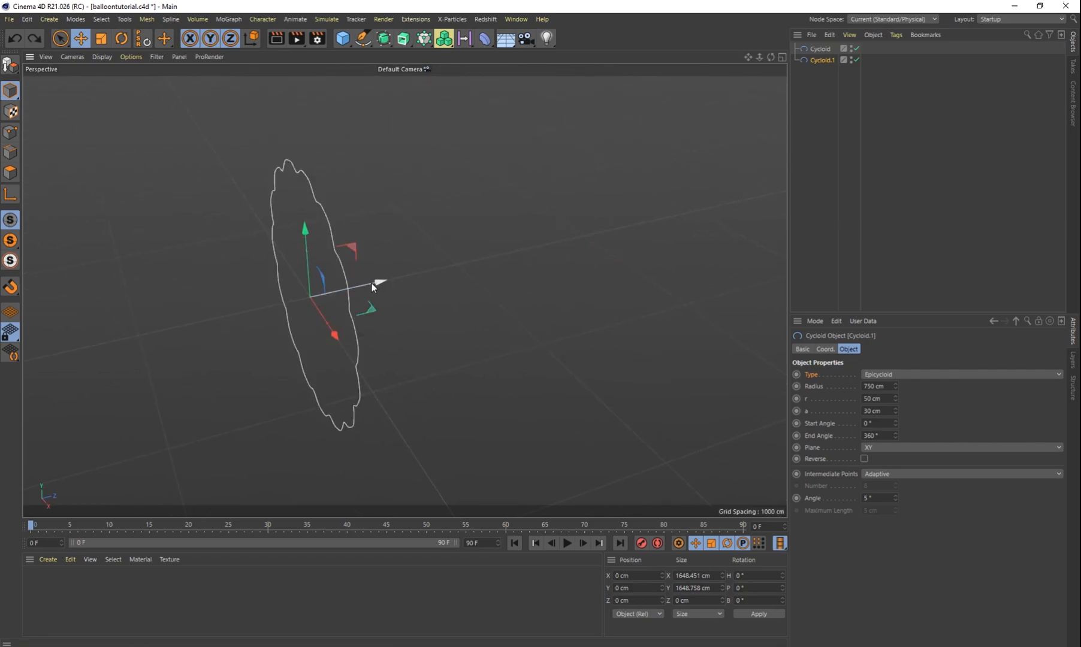
left_click_drag(371, 283, 623, 235)
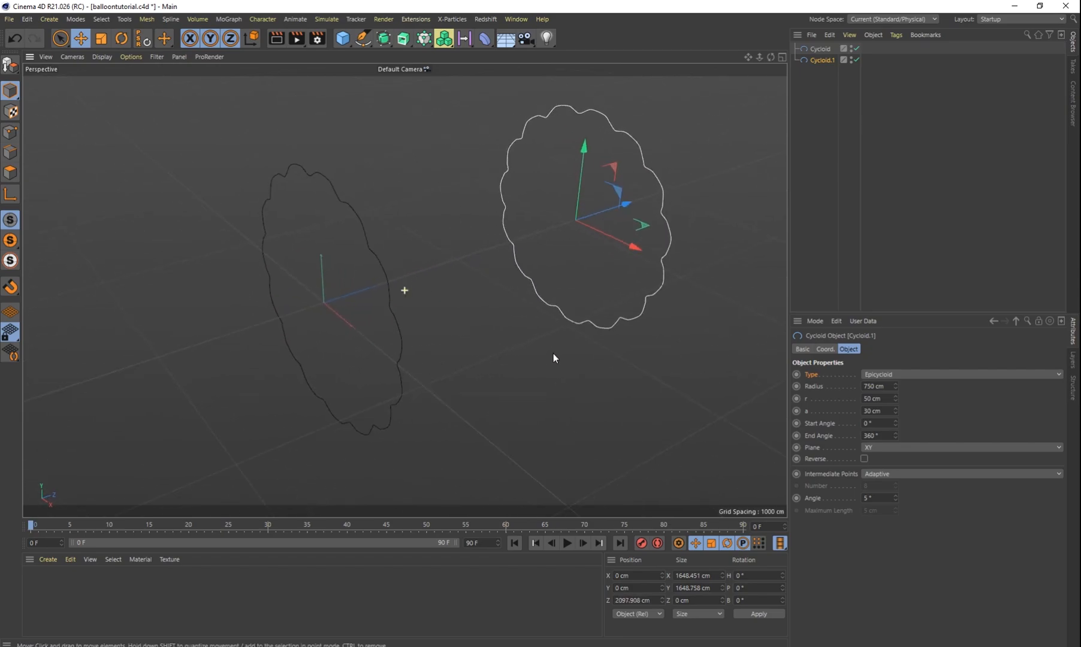
left_click_drag(553, 353, 575, 364, "alt")
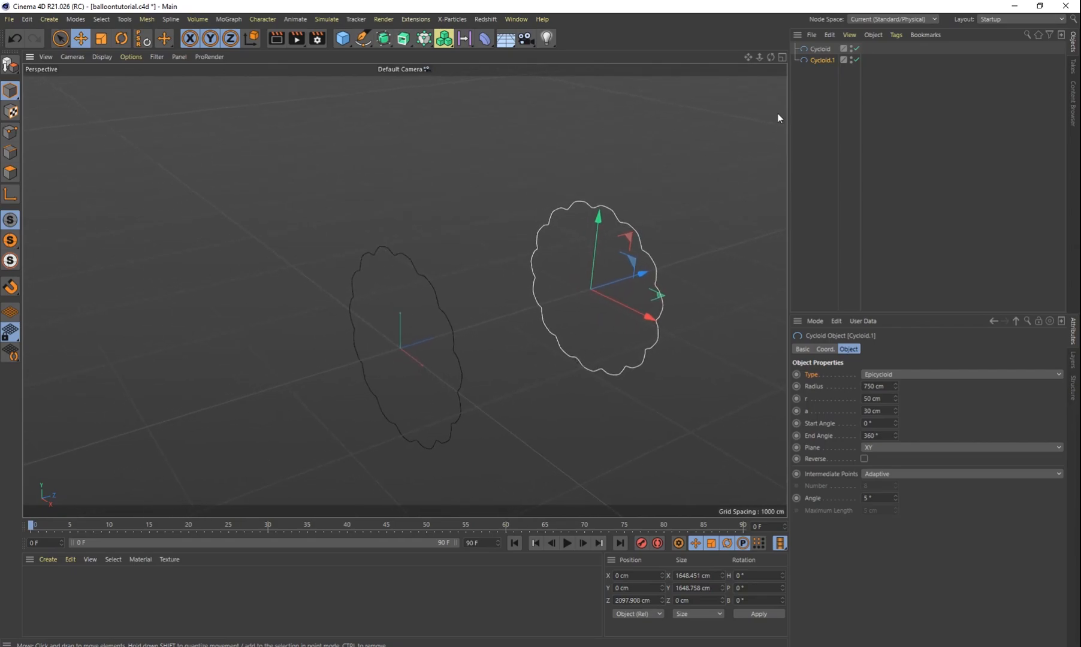
Create a Loft generator and nest both cycloid splines beneath it
left_click(403, 38)
left_click(452, 91)
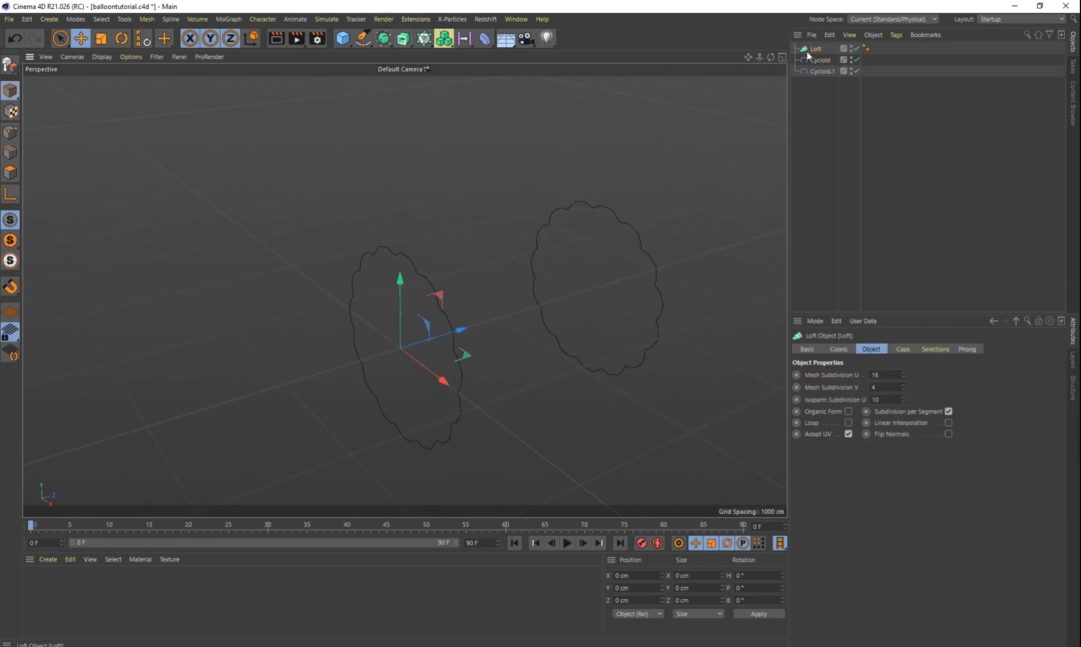
left_click_drag(818, 87, 817, 61)
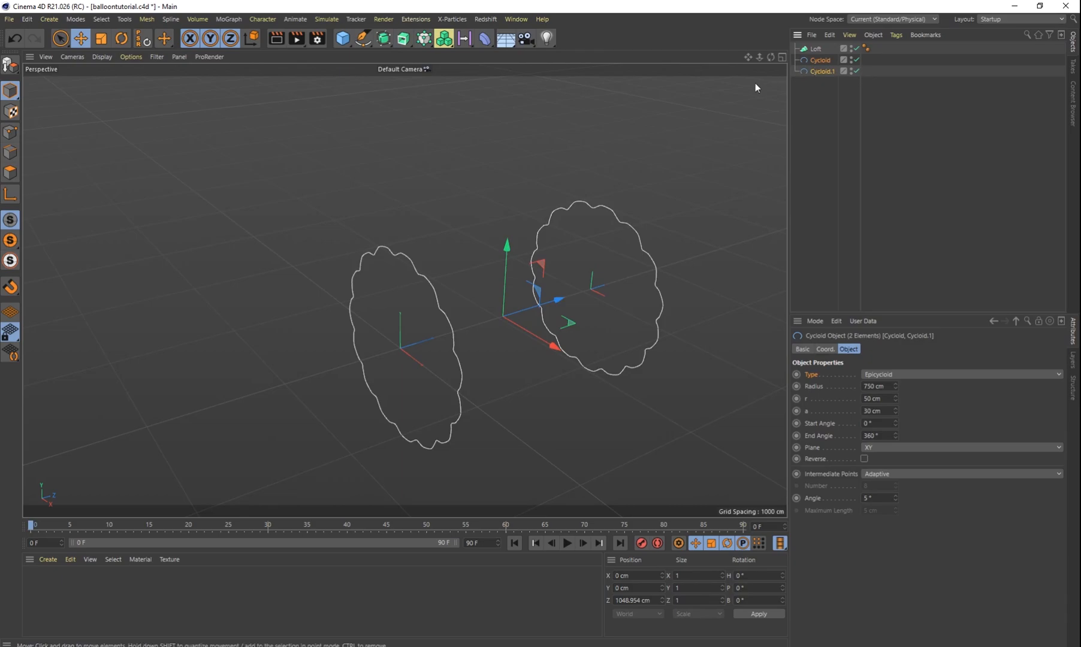
left_click_drag(820, 61, 817, 52)
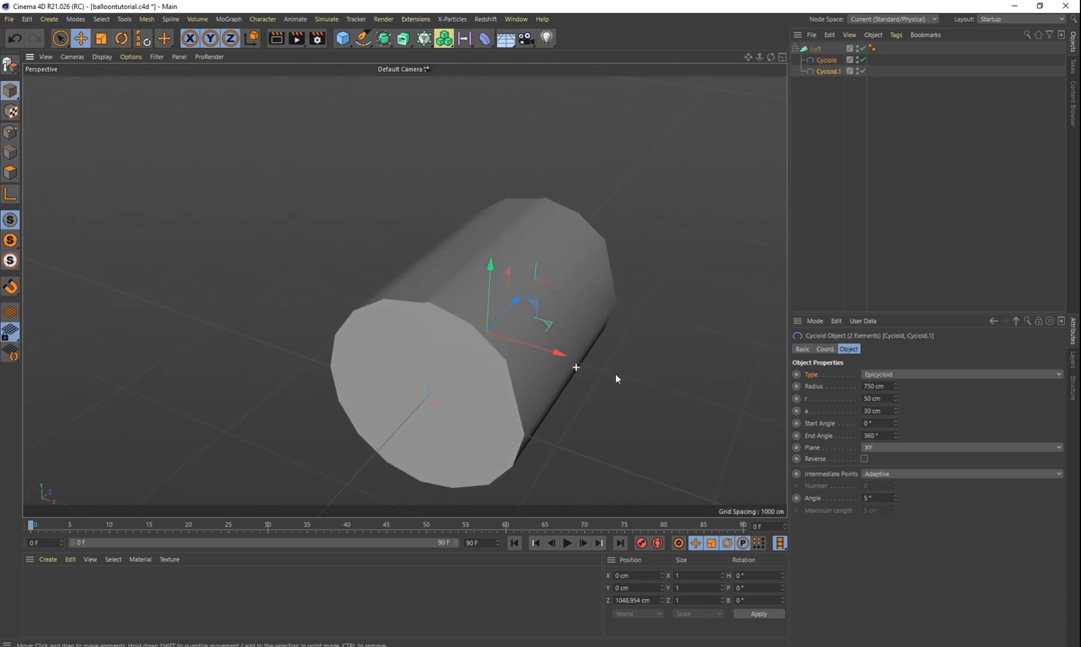
key("ctrl+z")
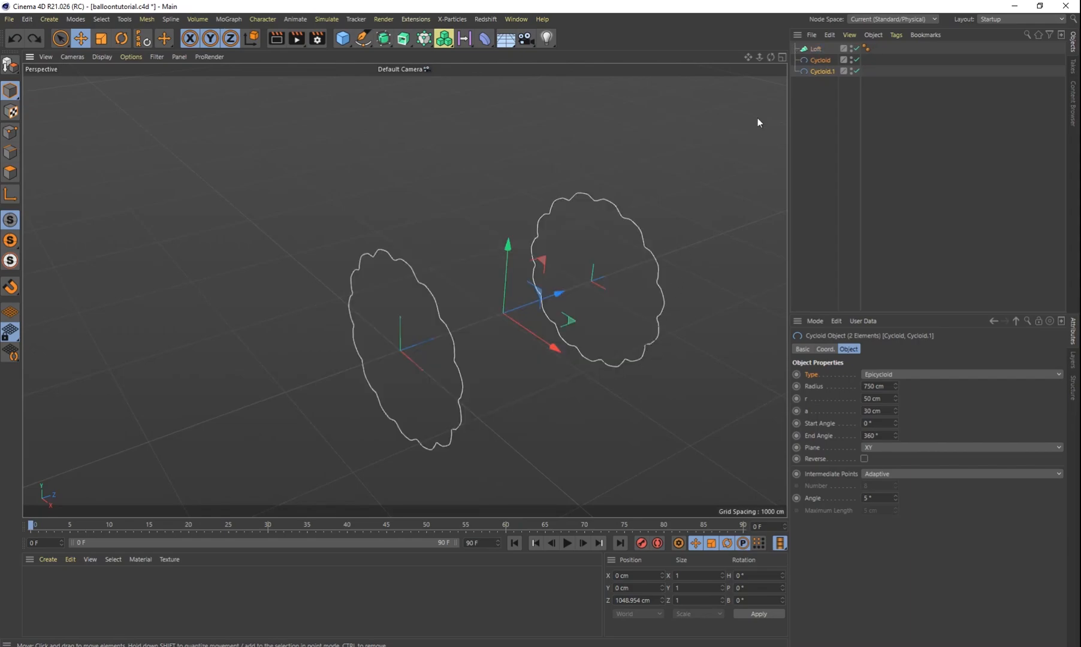
left_click_drag(823, 61, 816, 50)
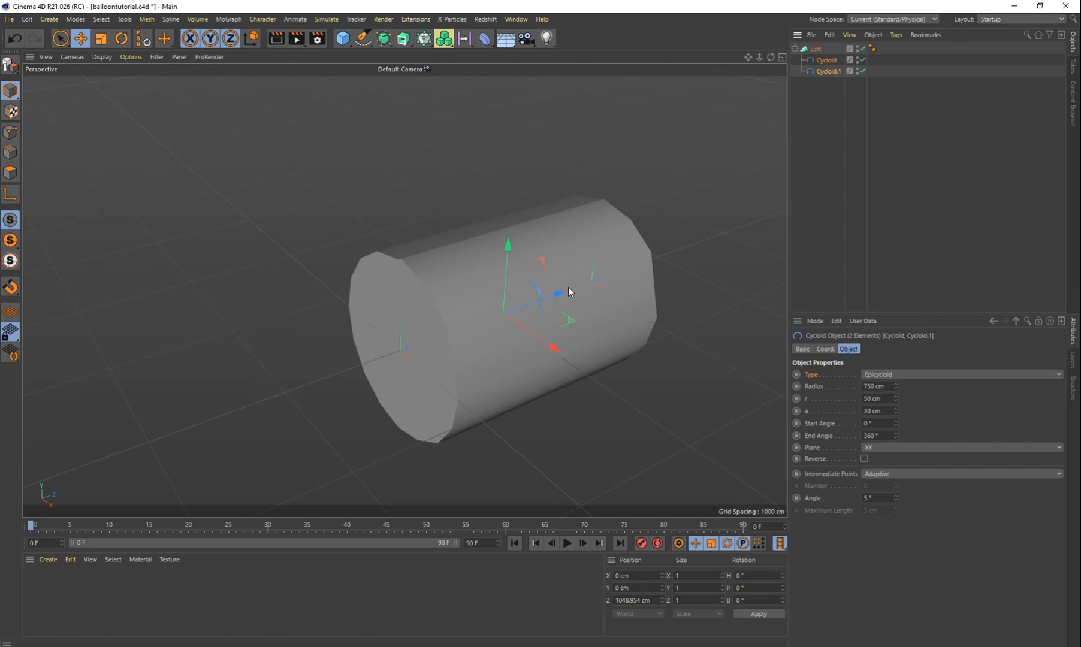
Rotate the loft to a pitch of 90° so the cylinder stands upright
key("r")
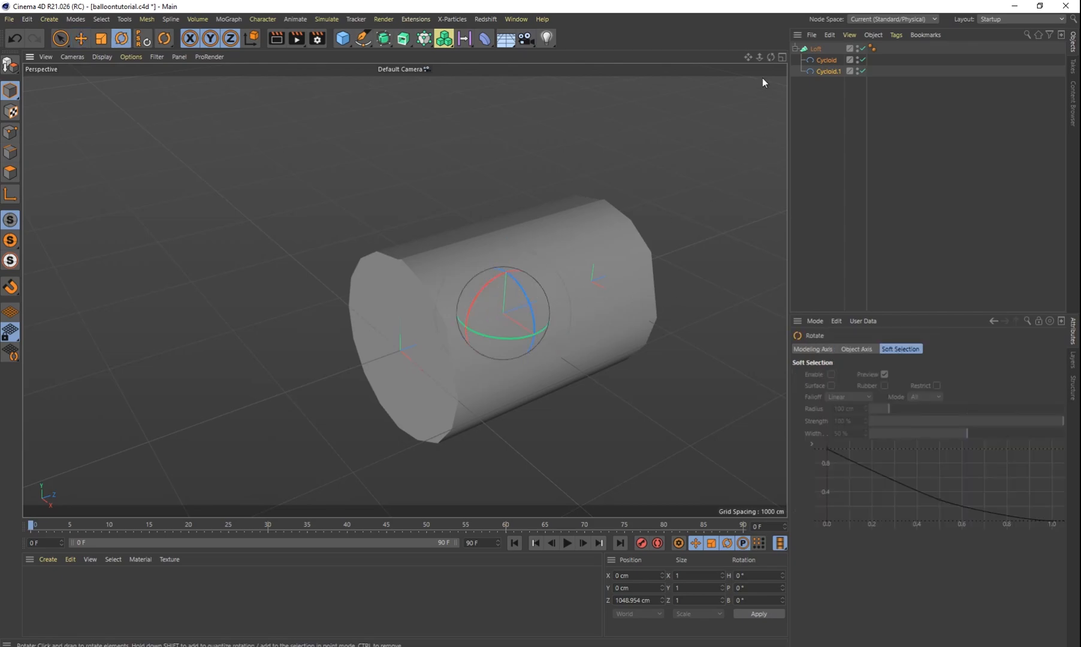
left_click(456, 264)
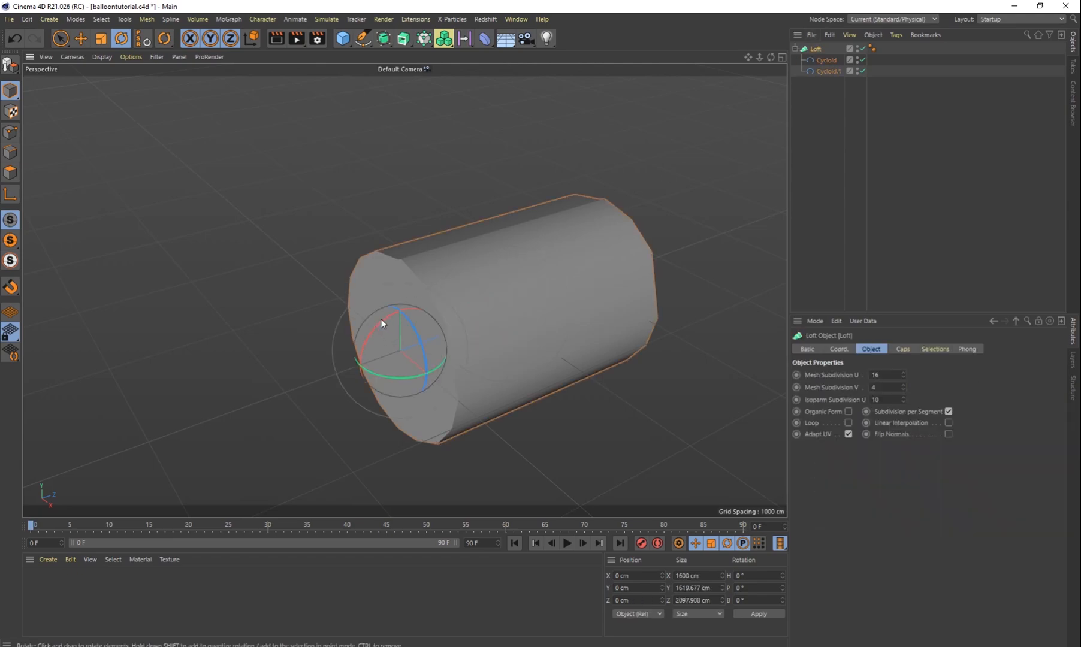
left_click_drag(381, 318, 592, 377)
key("ctrl+z")
middle_click_drag(602, 307, 635, 407, "alt")
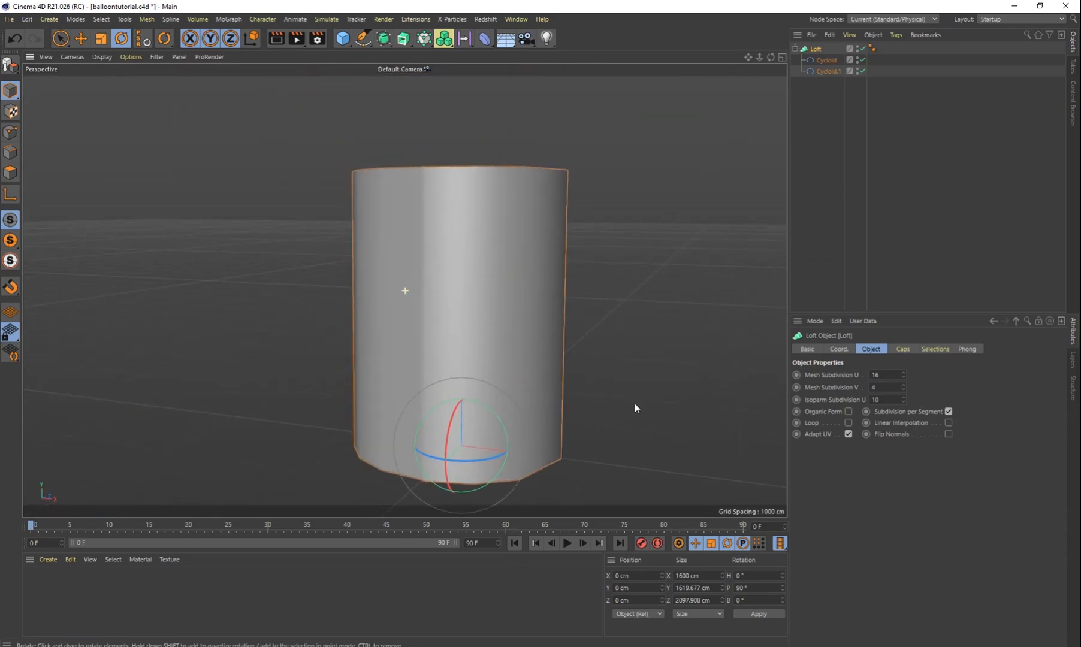
mouse_move(618, 381)
left_mouse_down("alt")
mouse_move(603, 391)
mouse_move(608, 415)
mouse_move(585, 403)
mouse_move(599, 380)
left_mouse_up("alt")
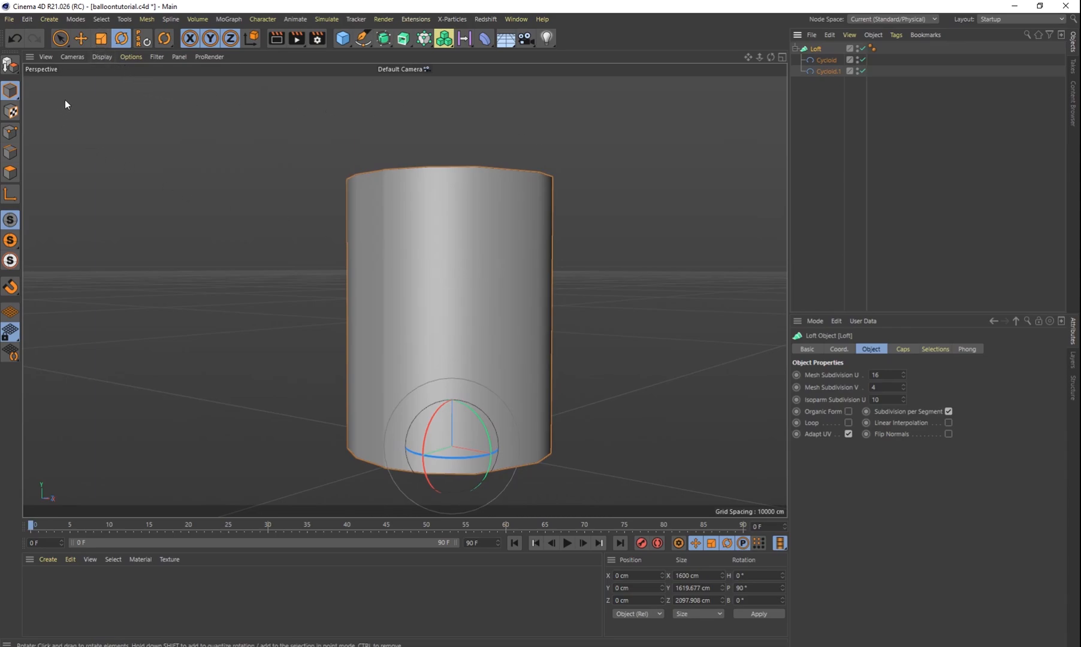
Switch the viewport shading to show mesh lines on the loft's surface
left_click(101, 57)
left_click(131, 88)
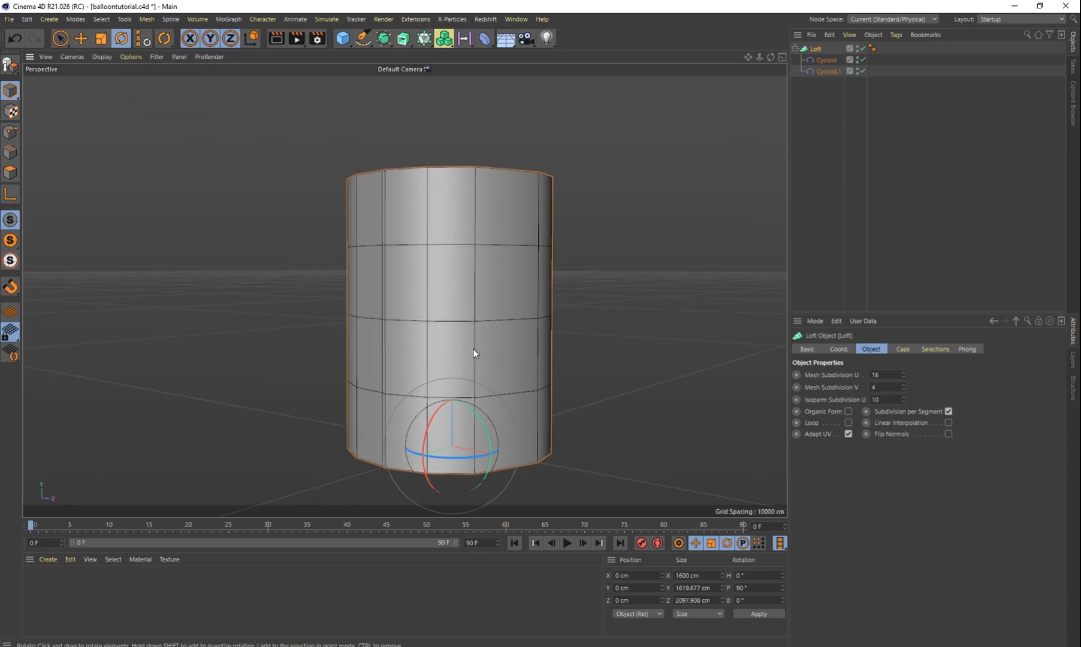
mouse_move(530, 363)
left_mouse_down("alt")
mouse_move(461, 422)
mouse_move(571, 369)
mouse_move(595, 405)
mouse_move(583, 448)
mouse_move(559, 464)
mouse_move(541, 425)
mouse_move(578, 374)
mouse_move(545, 355)
left_mouse_up("alt")
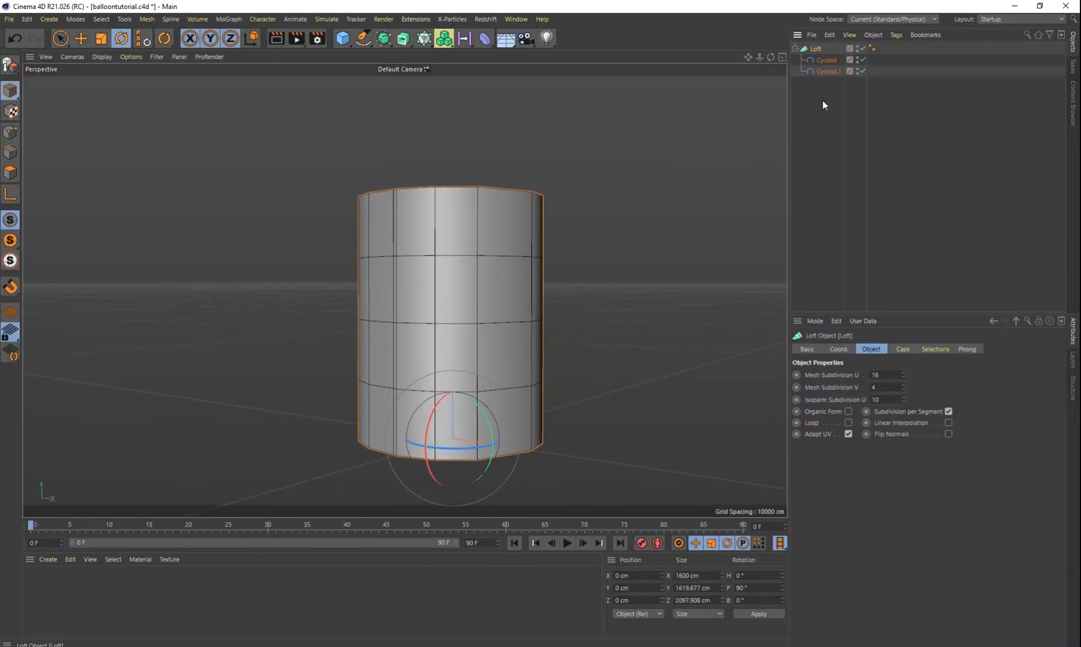
Set the loft's mesh subdivision to 100 in U and 40 in V
left_click_drag(885, 375, 836, 375)
type("100")
key("Tab")
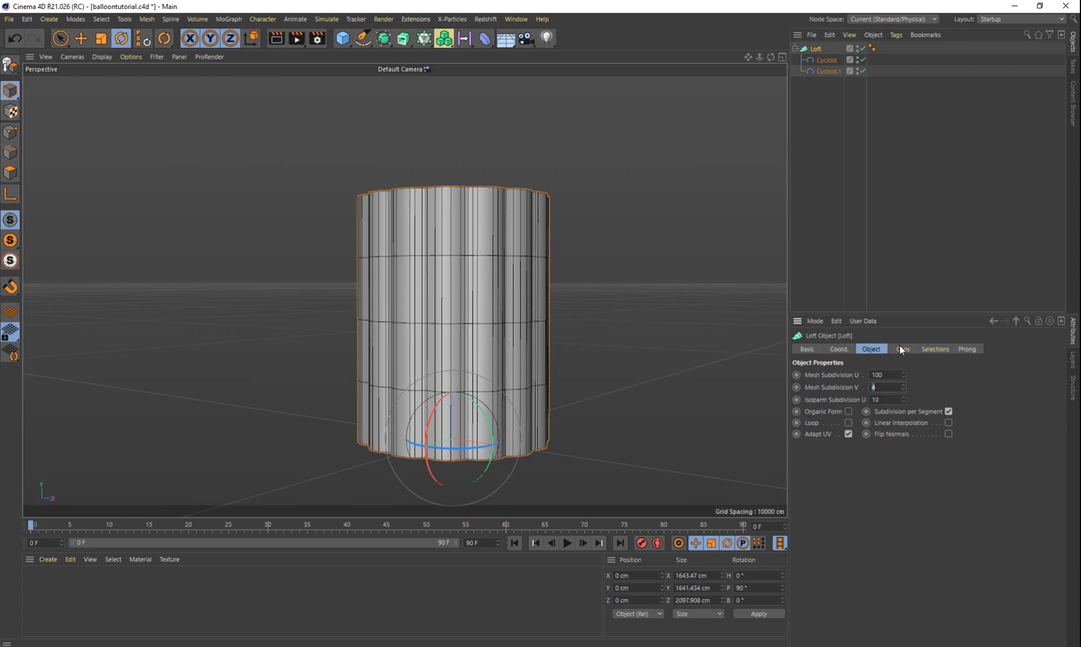
type("40")
key("Tab")
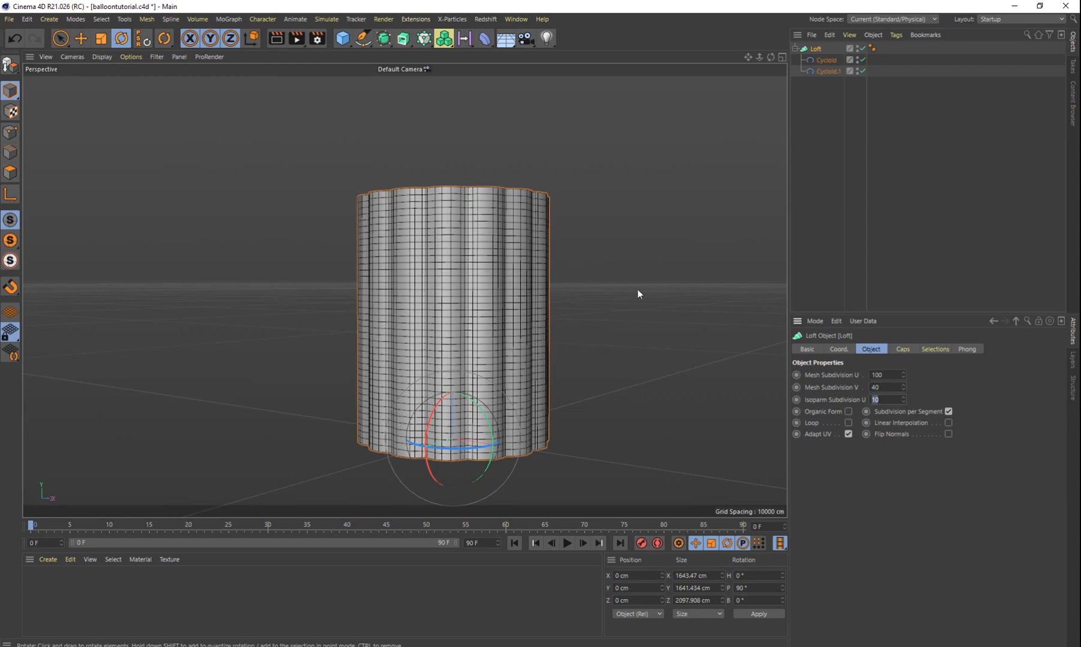
left_click_drag(586, 309, 559, 401, "alt")
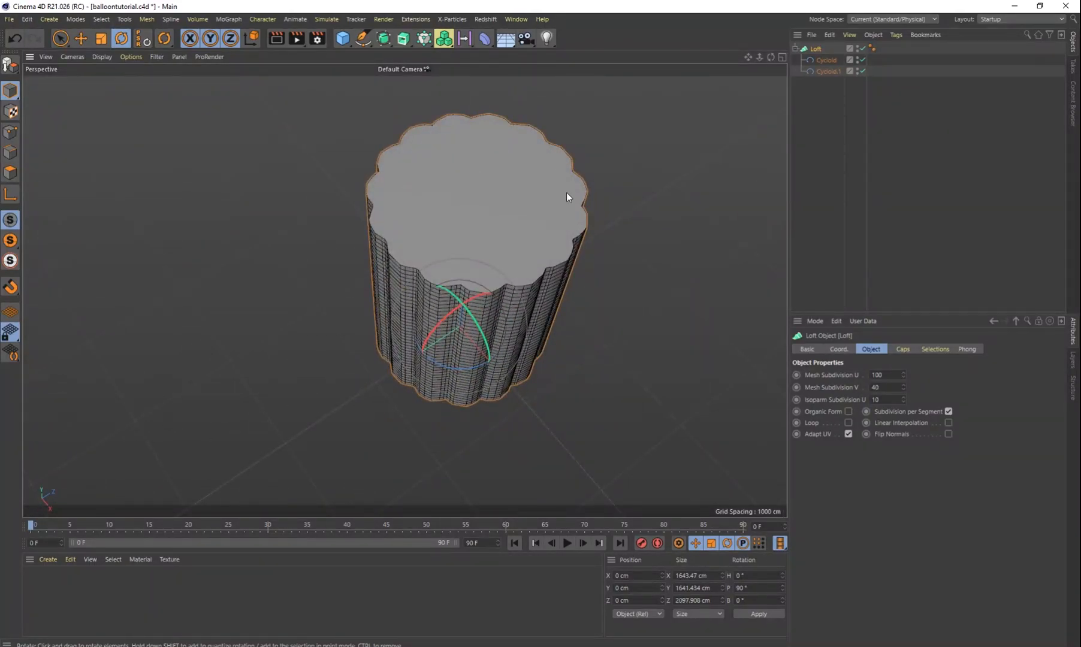
mouse_move(553, 282)
left_mouse_down("alt")
mouse_move(593, 235)
mouse_move(581, 202)
mouse_move(557, 333)
mouse_move(631, 338)
mouse_move(589, 372)
mouse_move(553, 353)
mouse_move(556, 324)
mouse_move(559, 351)
mouse_move(545, 345)
mouse_move(547, 267)
left_mouse_up("alt")
Duplicate the top cycloid between the two existing splines and lower the copy to about Z 976 cm, near the loft's mid-height
left_click(823, 61)
left_click(822, 72)
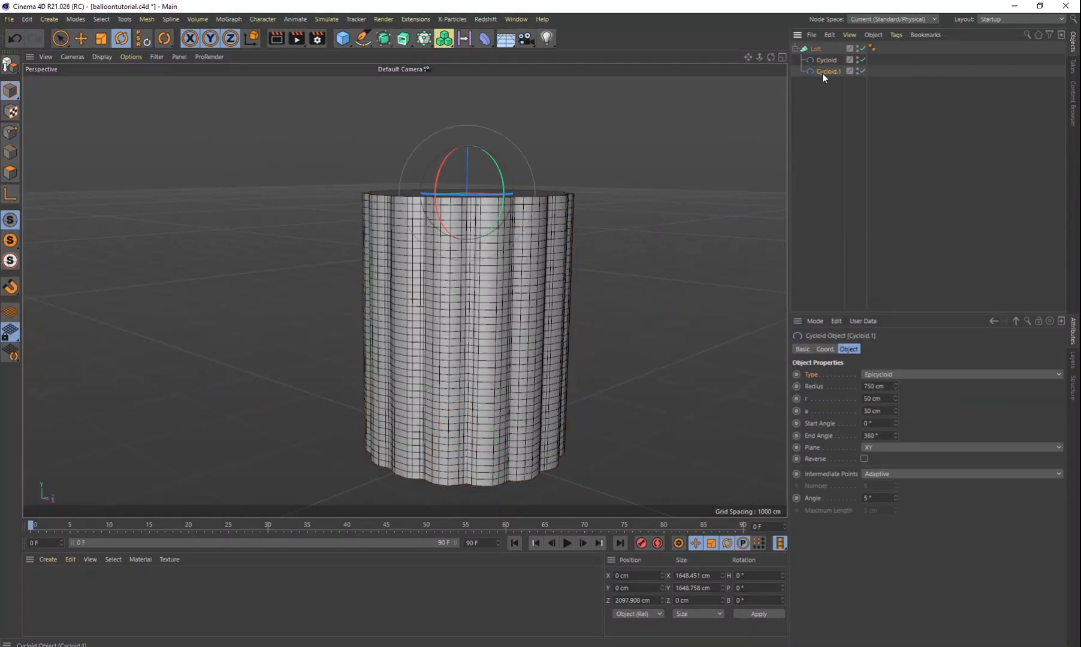
left_click_drag(824, 73, 820, 65, "ctrl")
key("e")
left_click_drag(466, 103, 466, 263)
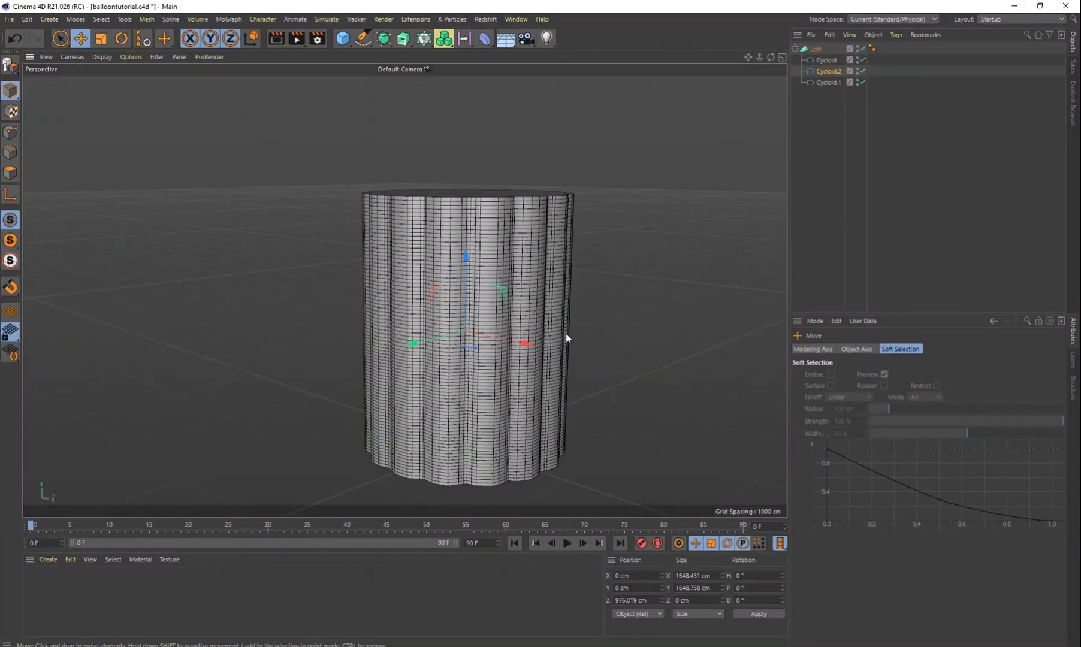
Try enlarging the middle cycloid to bulge the loft and lowering the bottom cycloid to about Z -48 cm
key("t")
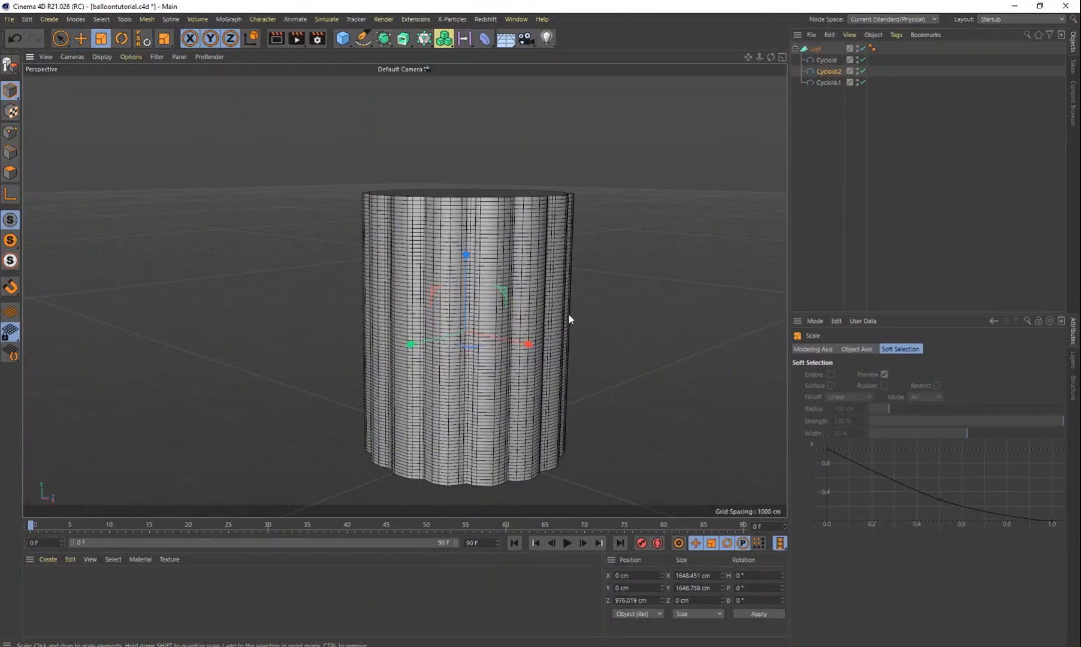
left_click_drag(587, 302, 852, 350)
left_click(827, 60)
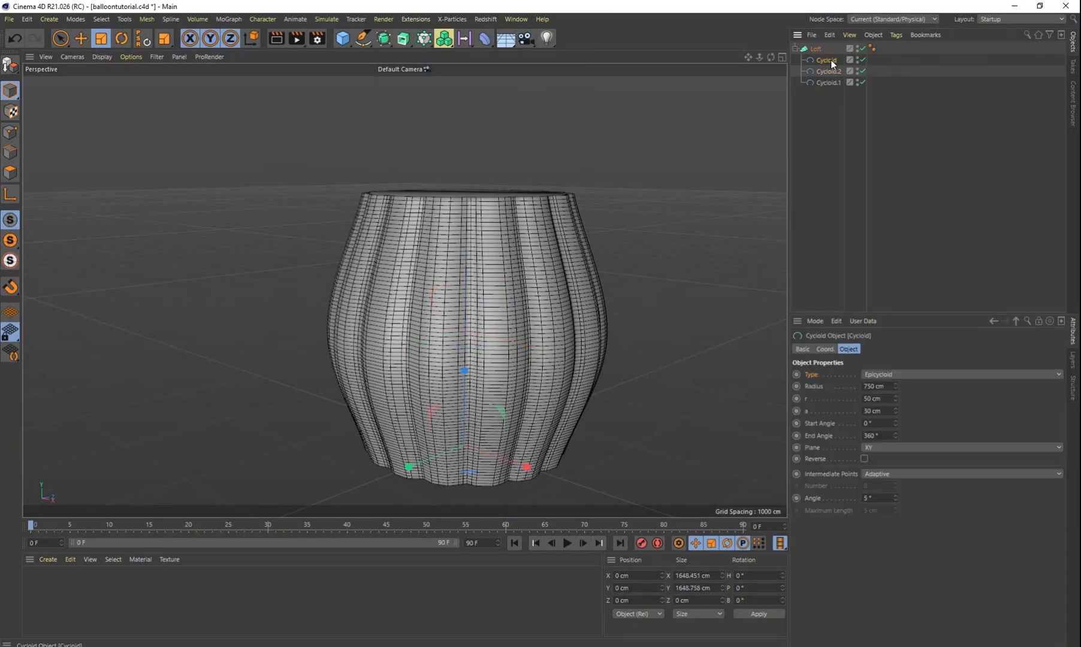
key("e")
mouse_move(465, 374)
left_mouse_down()
mouse_move(465, 411)
mouse_move(469, 316)
mouse_move(471, 395)
mouse_move(470, 363)
mouse_move(468, 379)
left_mouse_up()
Try scaling the top cycloid, and undo the scaling and position changes made to the three splines
left_click(828, 82)
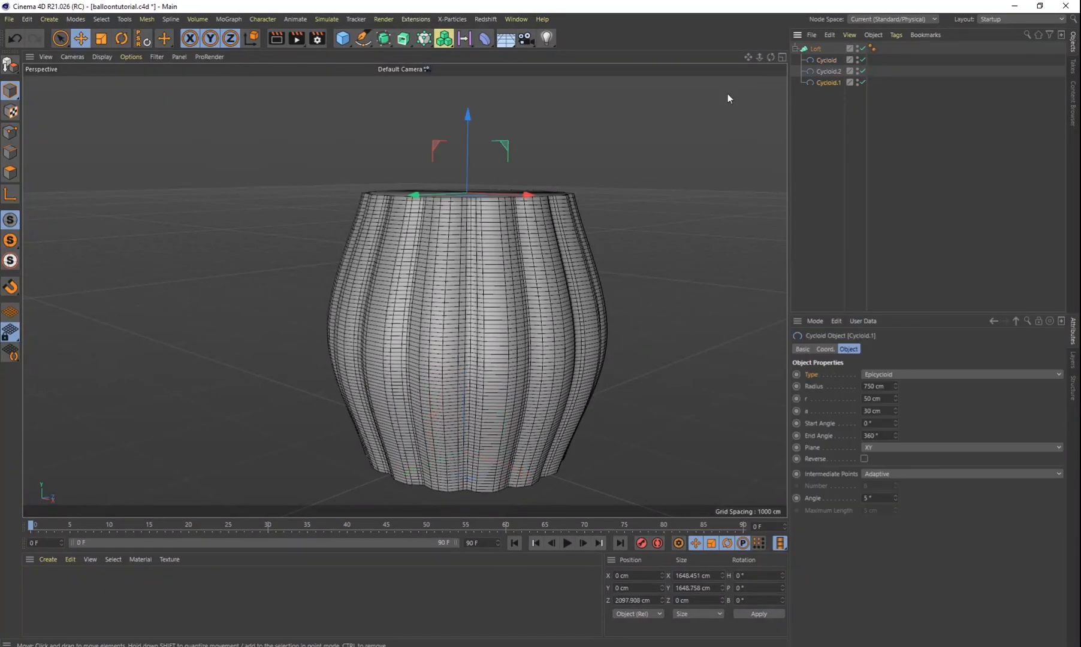
key("t")
left_click_drag(593, 149, 381, 233)
key("ctrl+z")
key("ctrl+z")
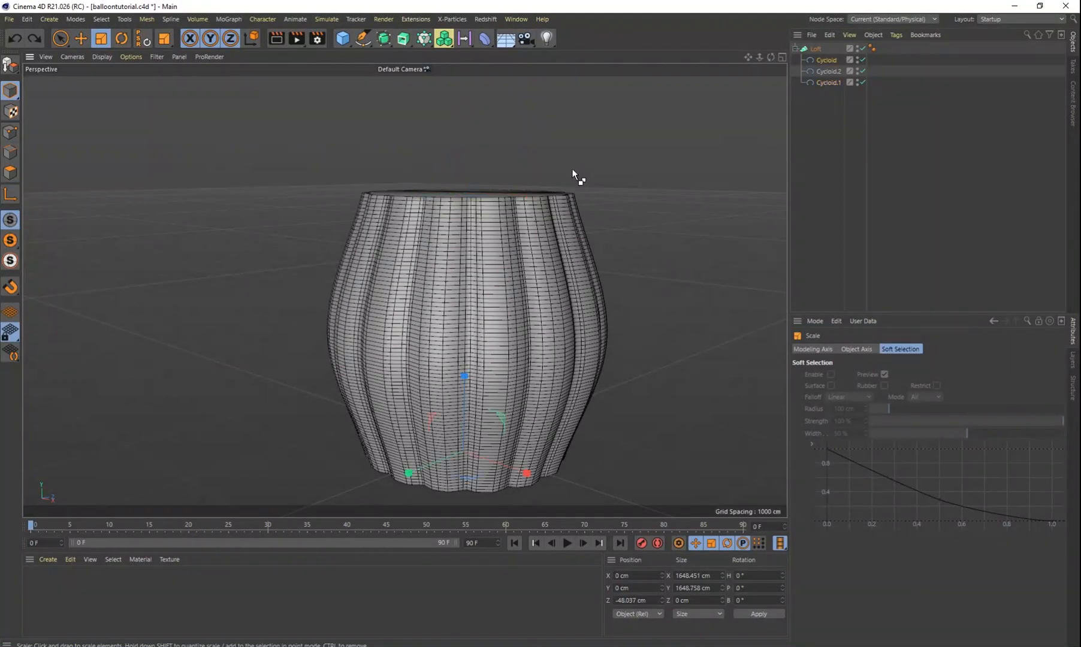
key("ctrl+z")
key("ctrl+z")
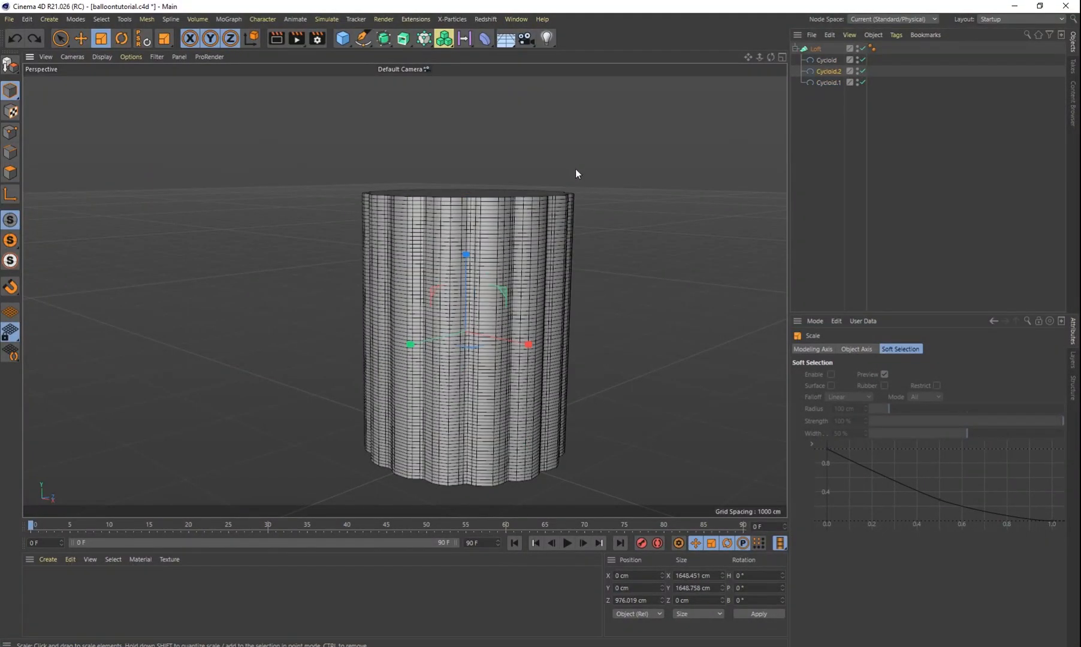
In the Front view, scale the whole loft down to about 429 cm wide, closer to the reference balloon's size
left_click(782, 58)
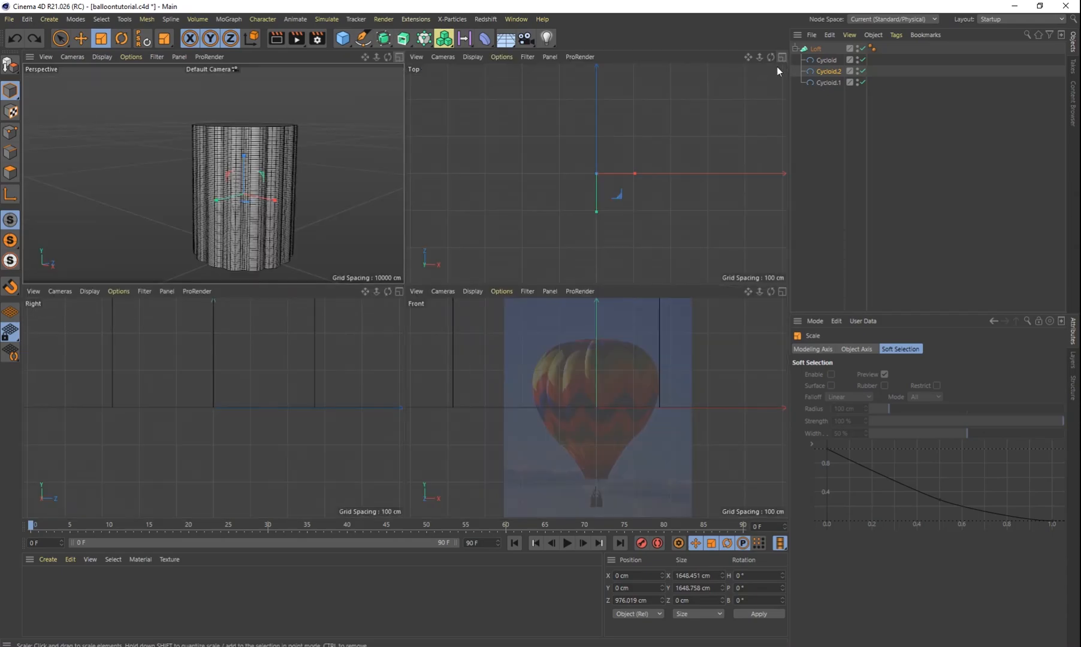
left_click(782, 292)
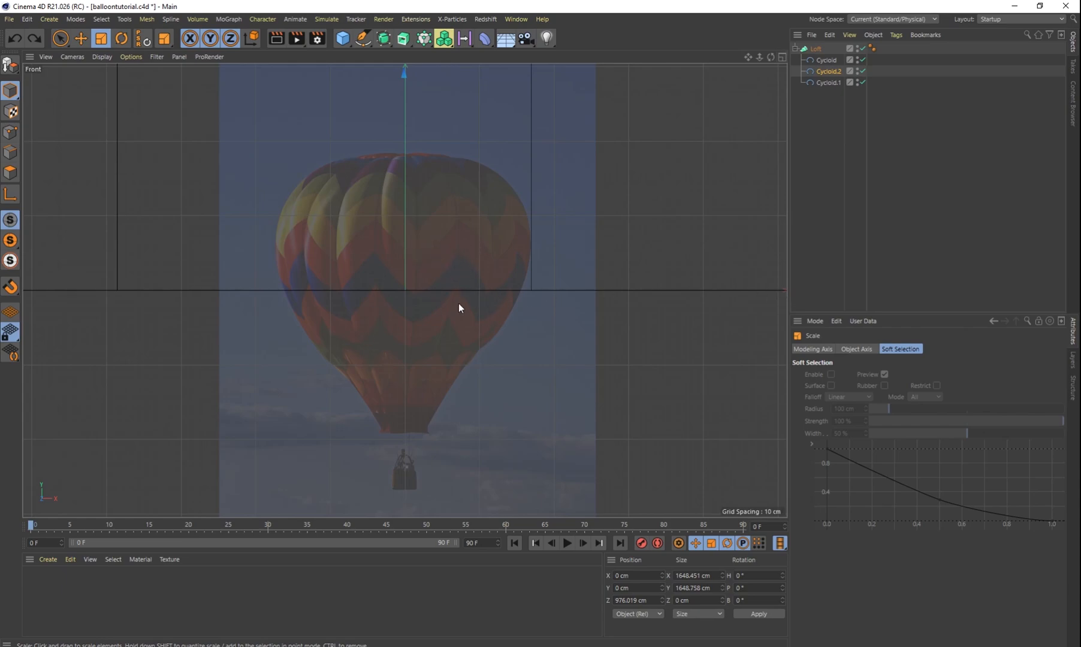
scroll(456, 249, "down", 6)
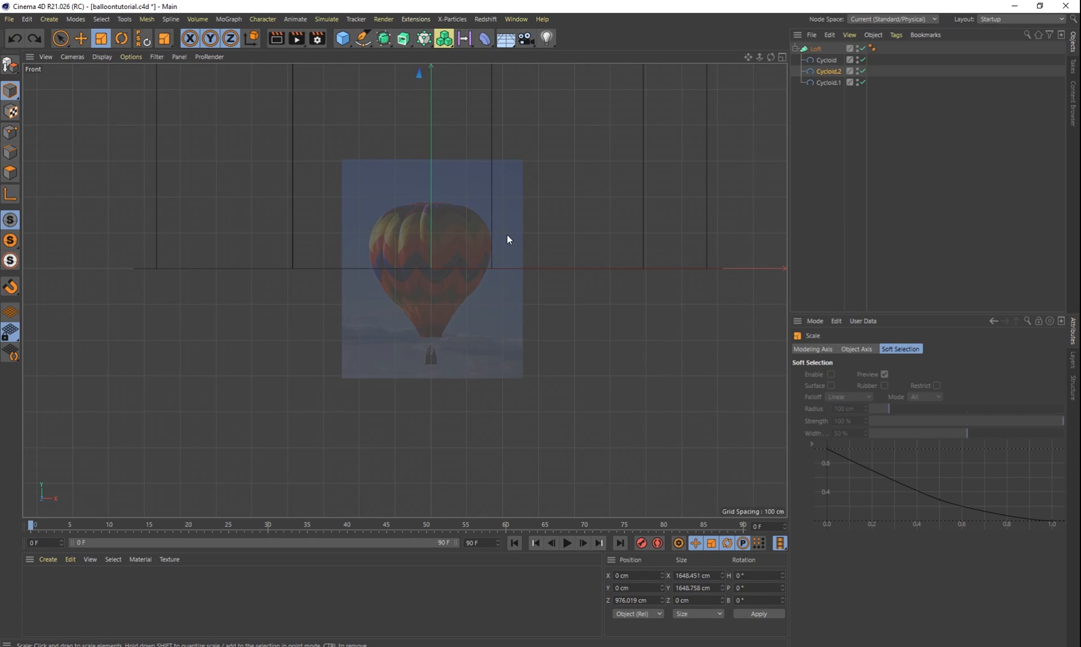
scroll(505, 230, "down", 1)
scroll(503, 222, "down", 2)
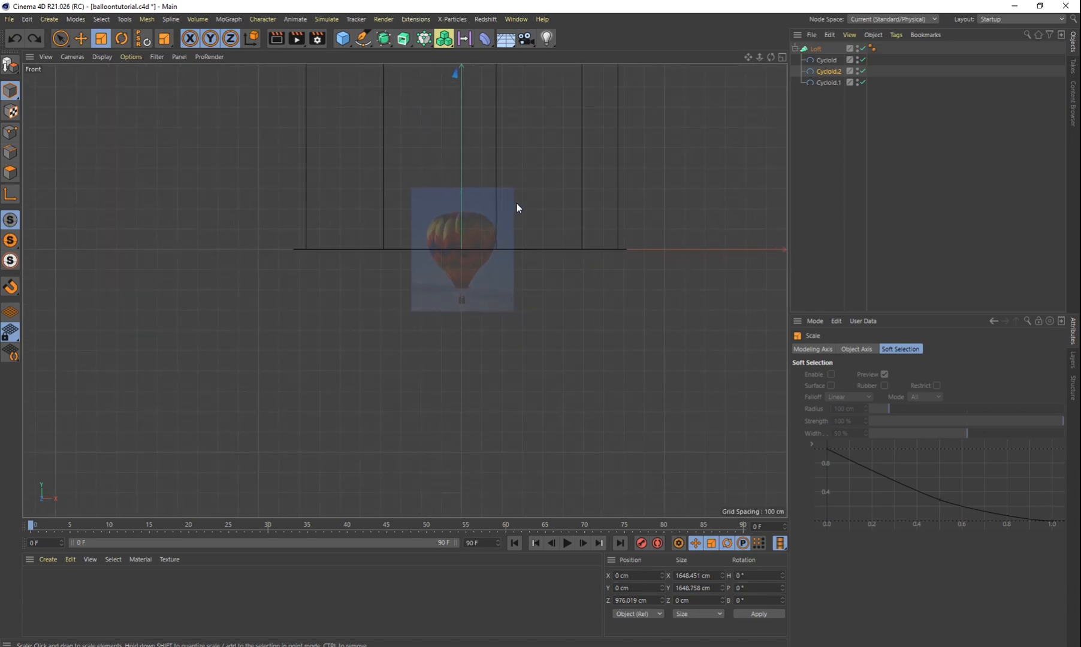
middle_click_drag(517, 204, 531, 398)
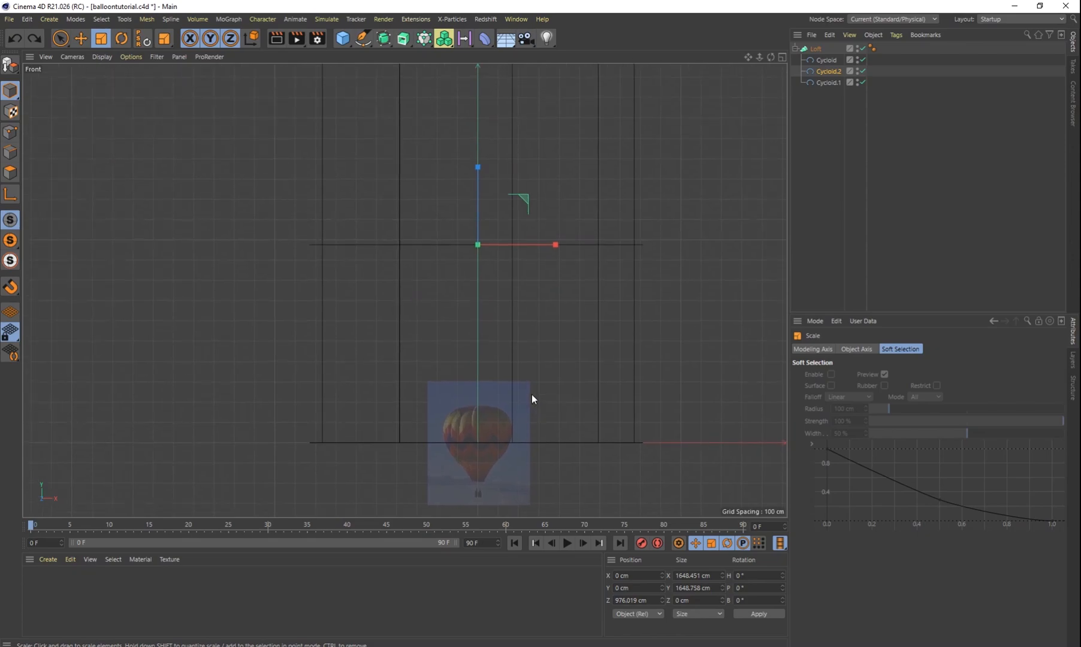
left_click(817, 48)
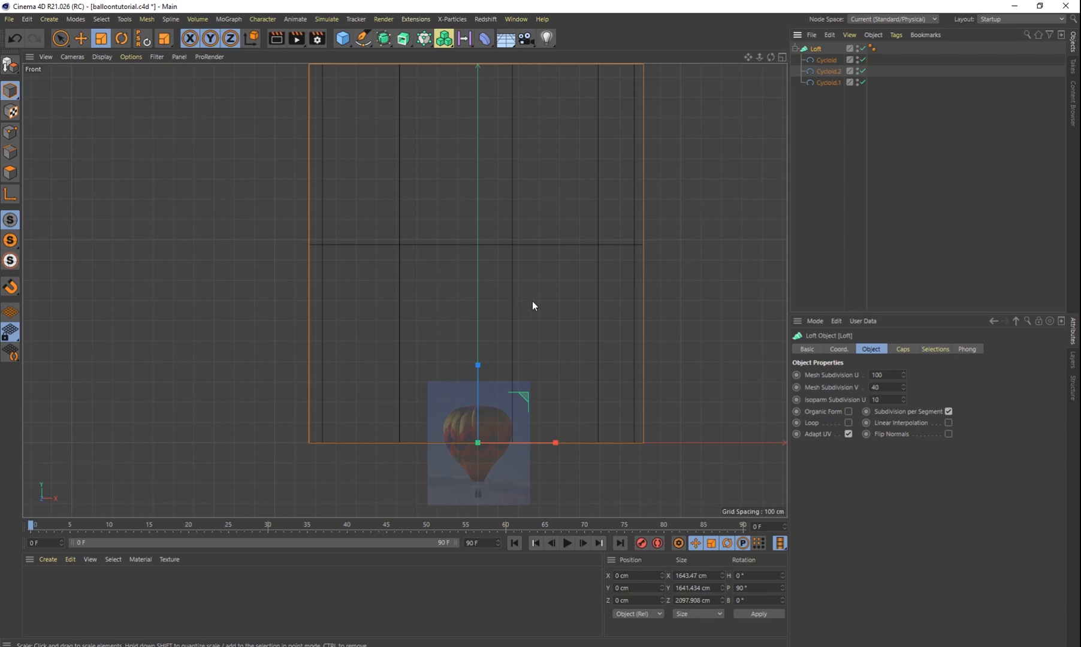
key("t")
left_click_drag(605, 256, 401, 463)
scroll(477, 494, "up", 5)
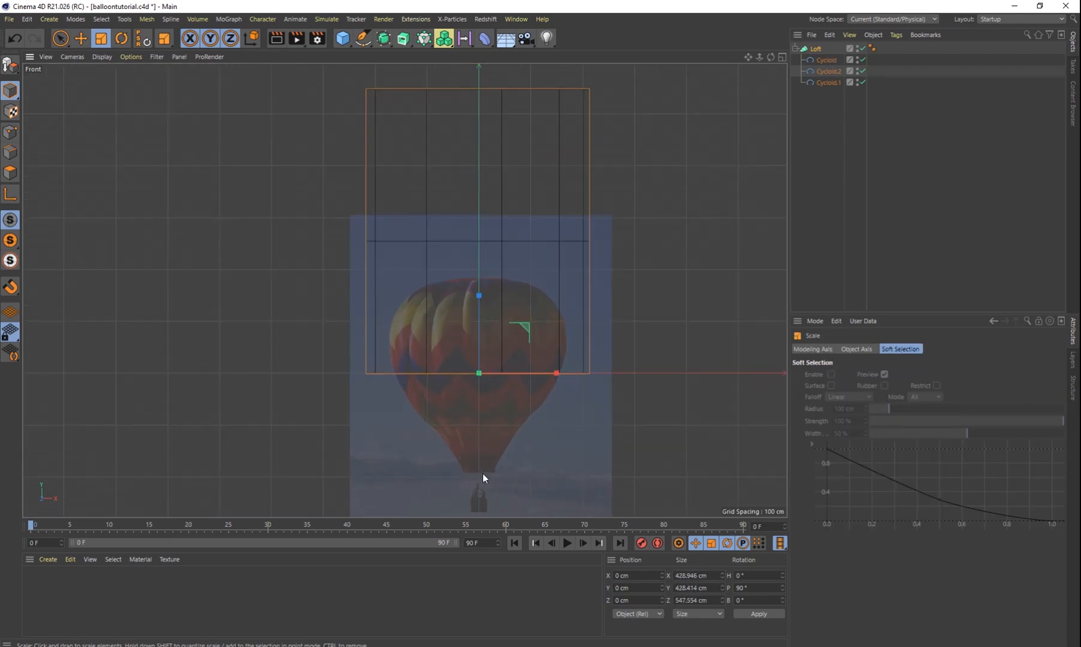
Move the loft down to about Y -307 cm and scale it to about 339 cm wide, matching the reference balloon's width
middle_click_drag(508, 394, 520, 354, "alt")
key("e")
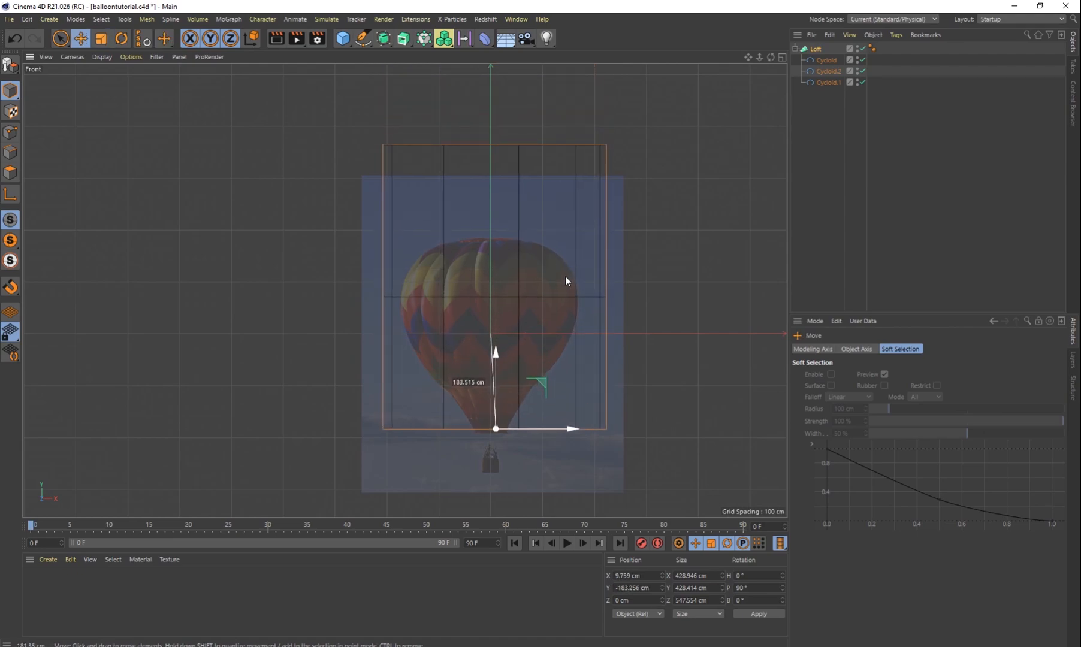
left_click_drag(495, 256, 501, 400)
key("t")
left_click_drag(611, 265, 547, 319)
left_click(825, 121)
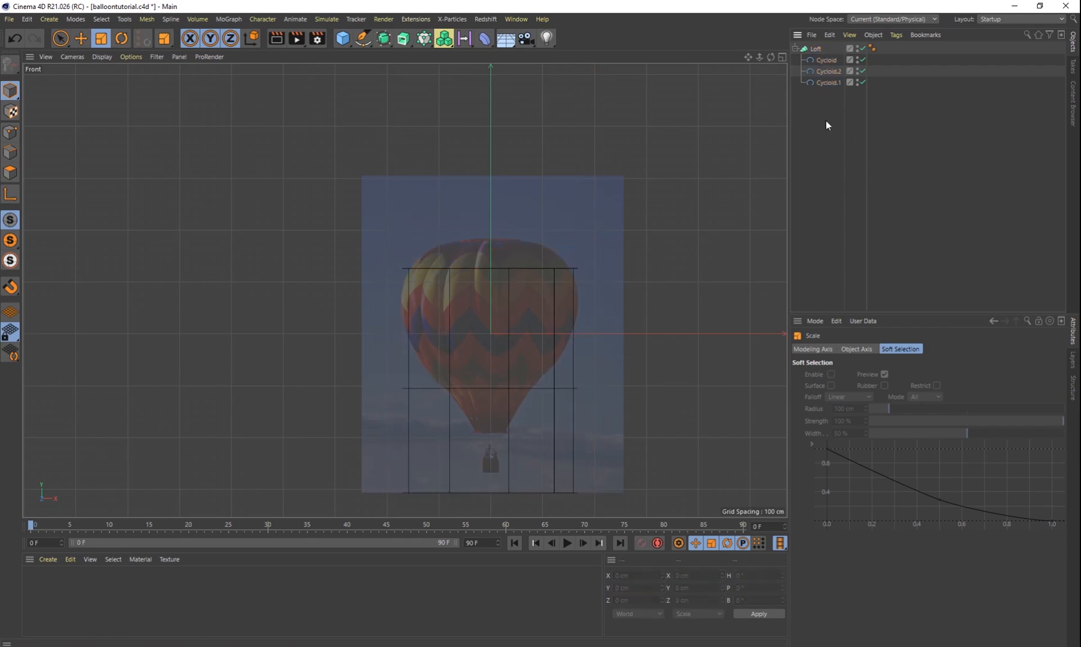
left_click(810, 48)
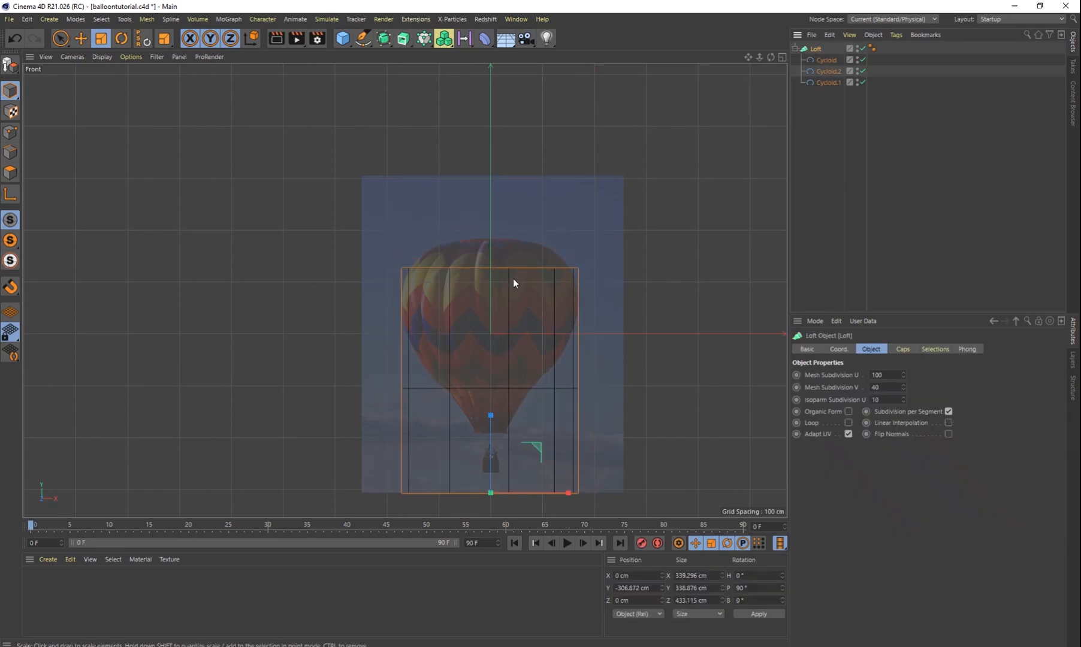
Raise the loft to about Y -195 cm and scale it uniformly to about 377 cm tall, matching the balloon's height in the photo
key("e")
left_click_drag(492, 420, 484, 354)
scroll(506, 358, "up", 4)
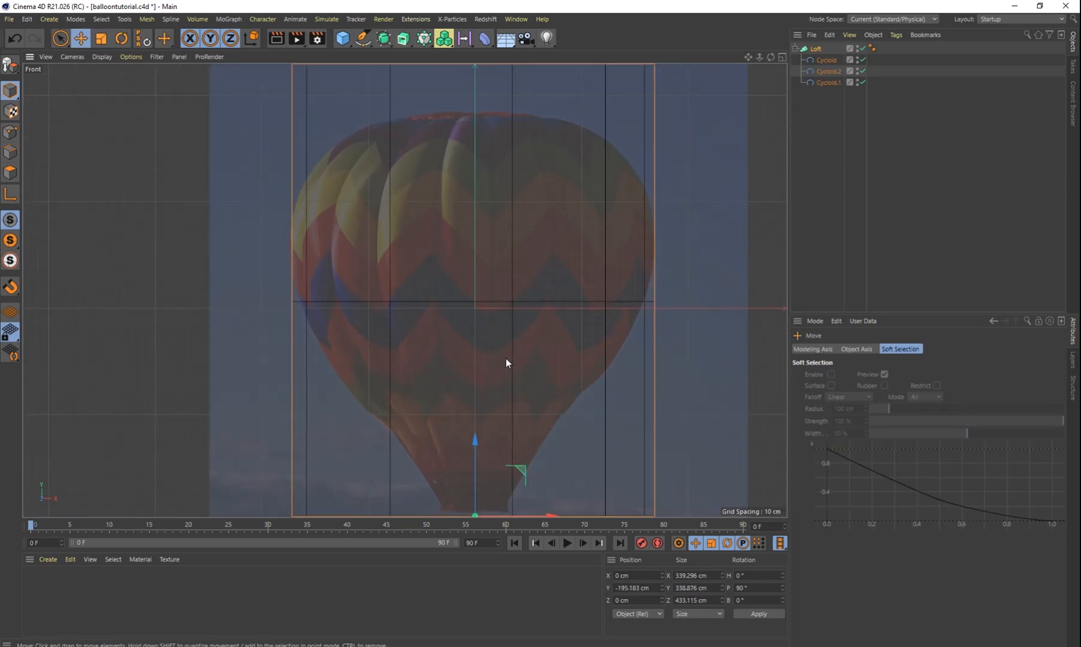
scroll(506, 358, "down", 1)
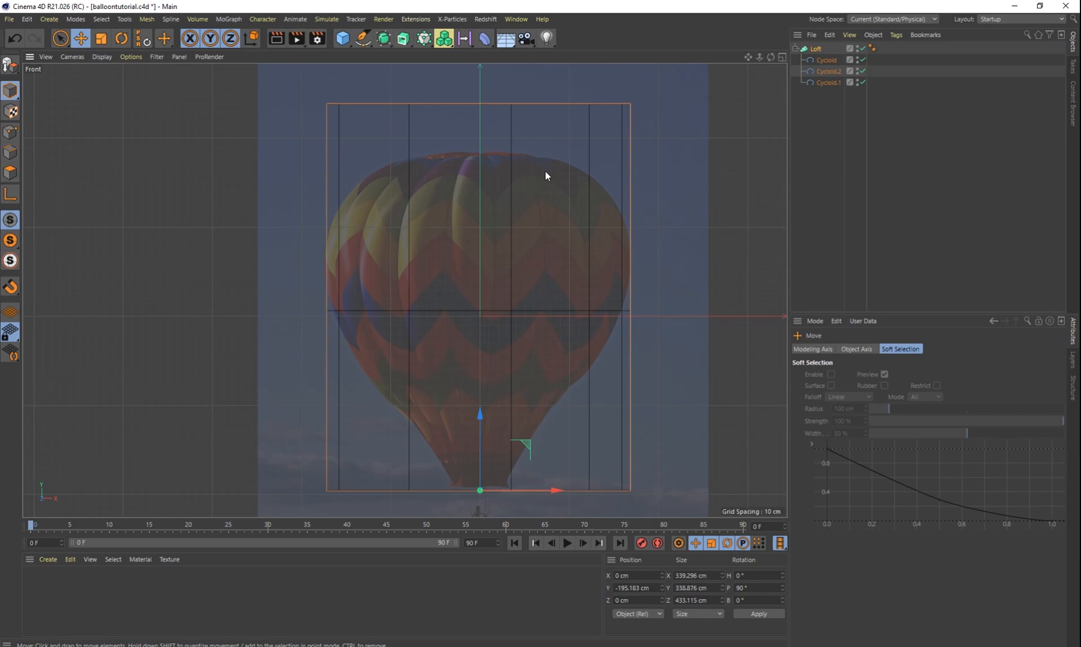
key("t")
left_click_drag(711, 93, 649, 171)
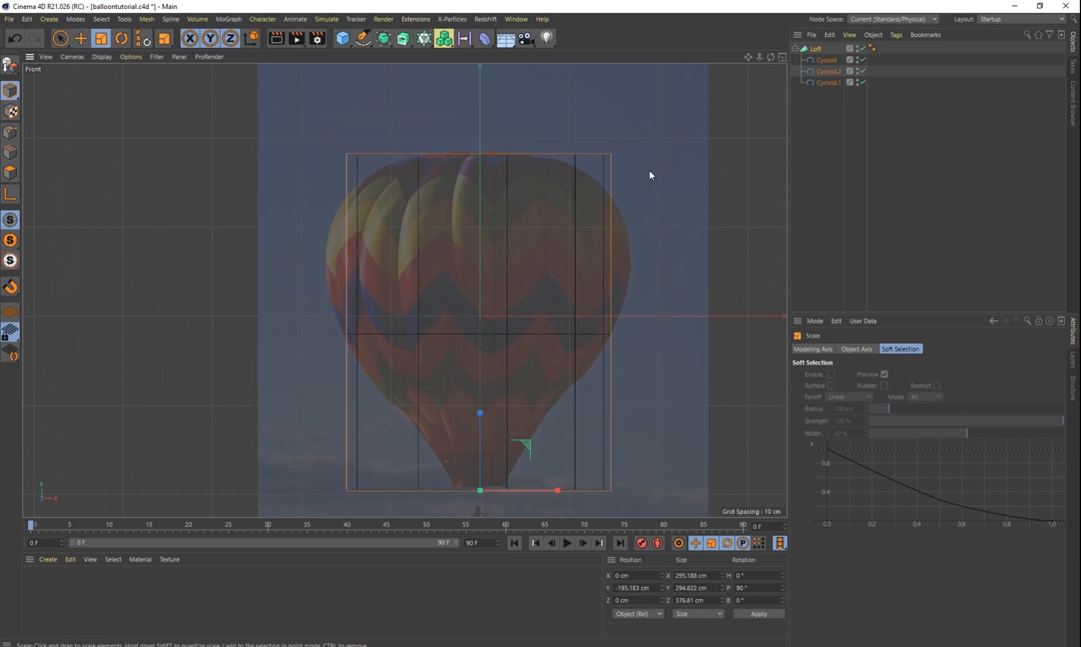
Widen the loft to about 366 cm without changing its height, slightly beyond the reference balloon's sides, and deselect it
left_click_drag(562, 489, 576, 488)
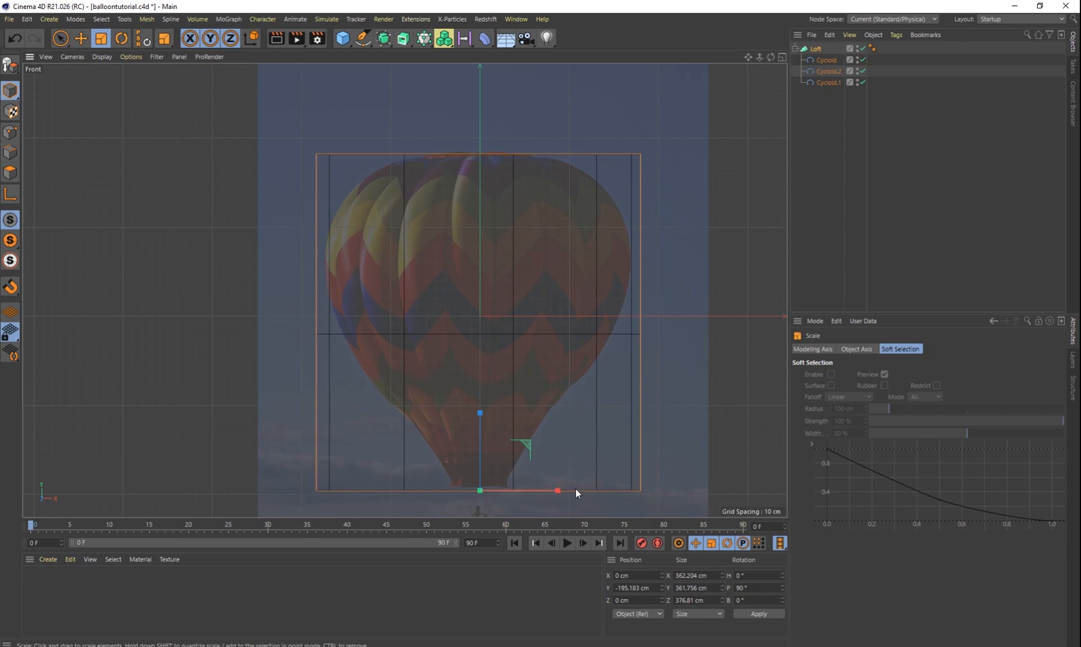
left_click_drag(482, 493, 481, 489)
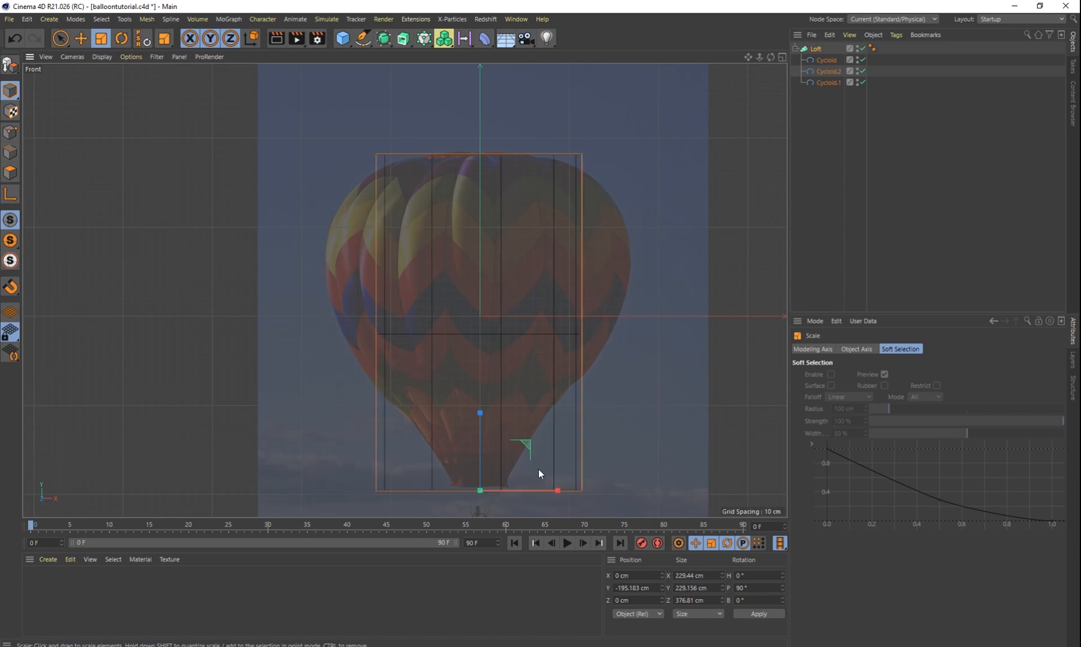
left_click_drag(559, 491, 604, 490)
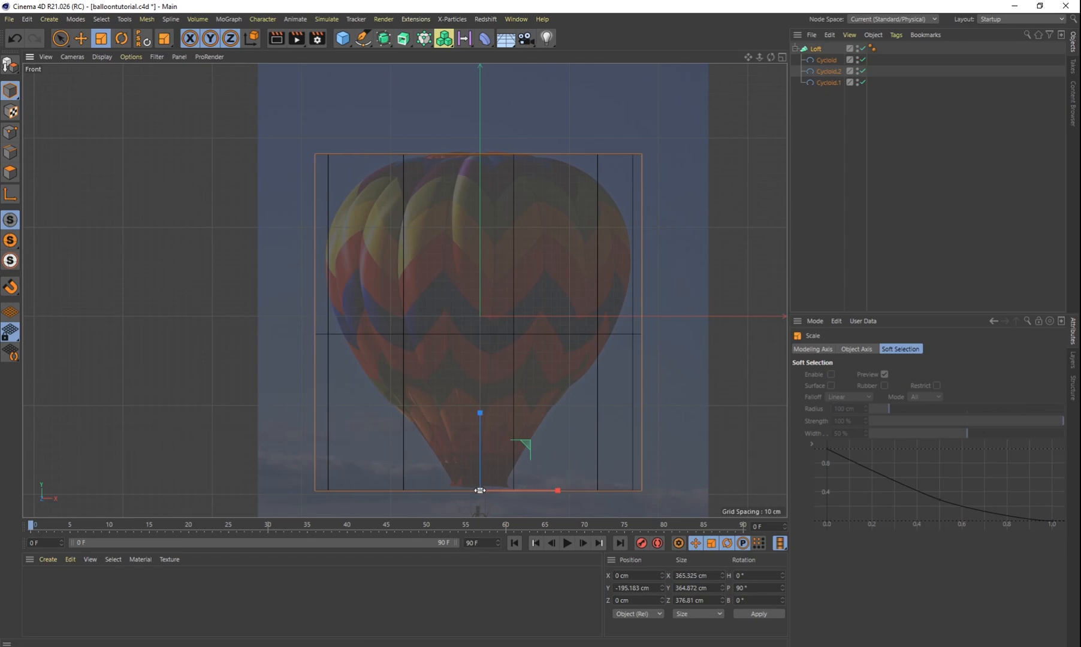
left_click_drag(481, 492, 477, 491)
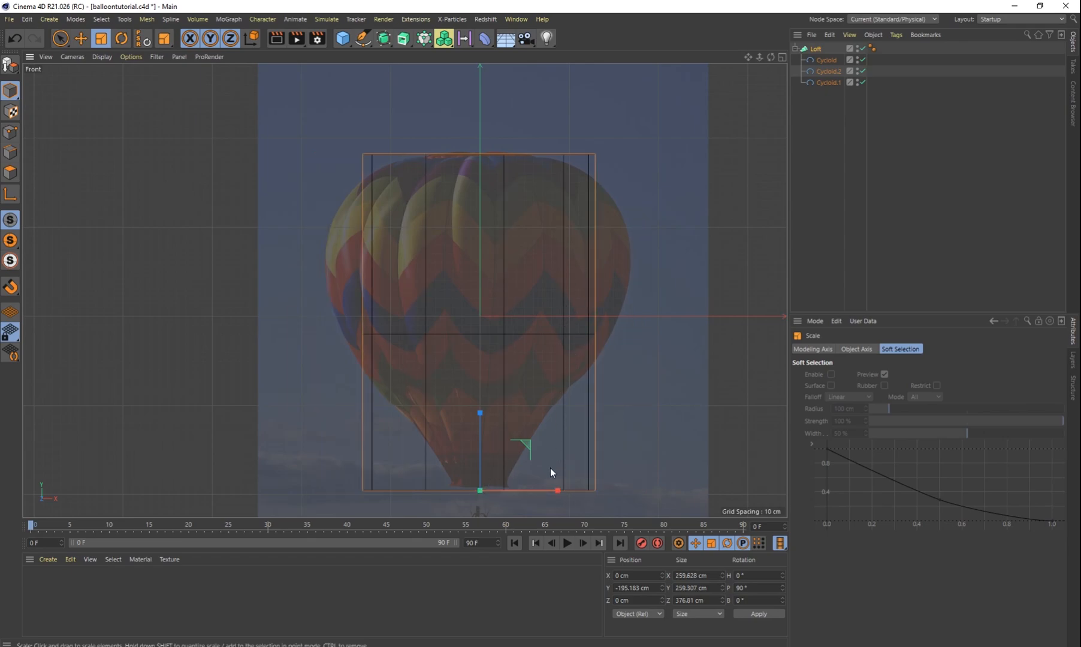
left_click_drag(560, 491, 592, 491)
left_click(828, 153)
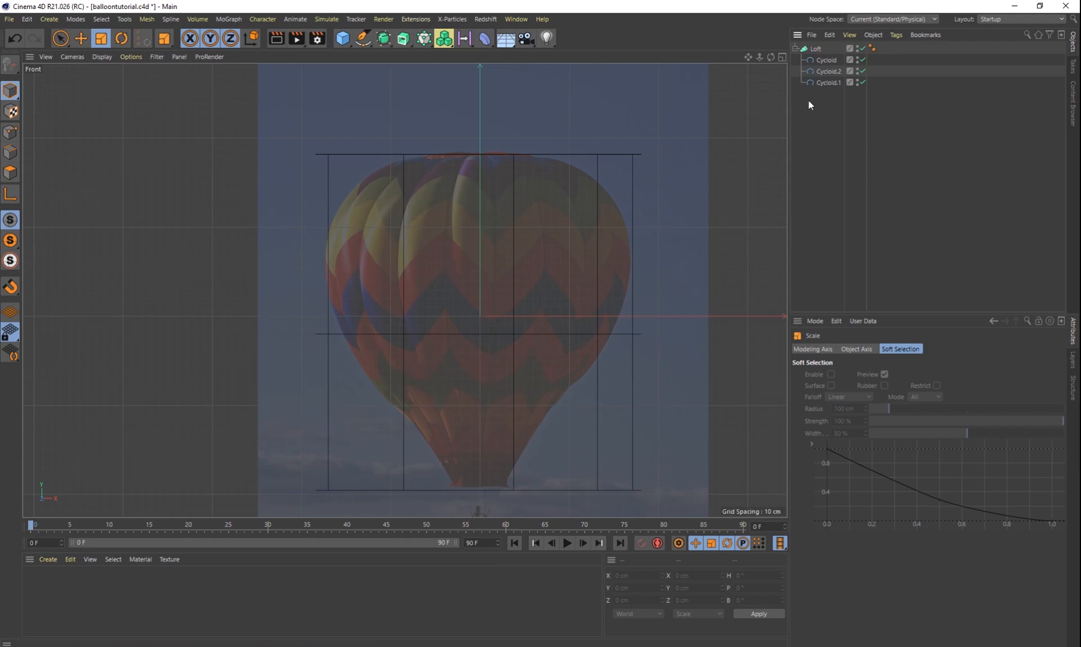
Raise the loft's middle cycloid slightly, closer to the widest part of the reference balloon
left_click(826, 70)
key("e")
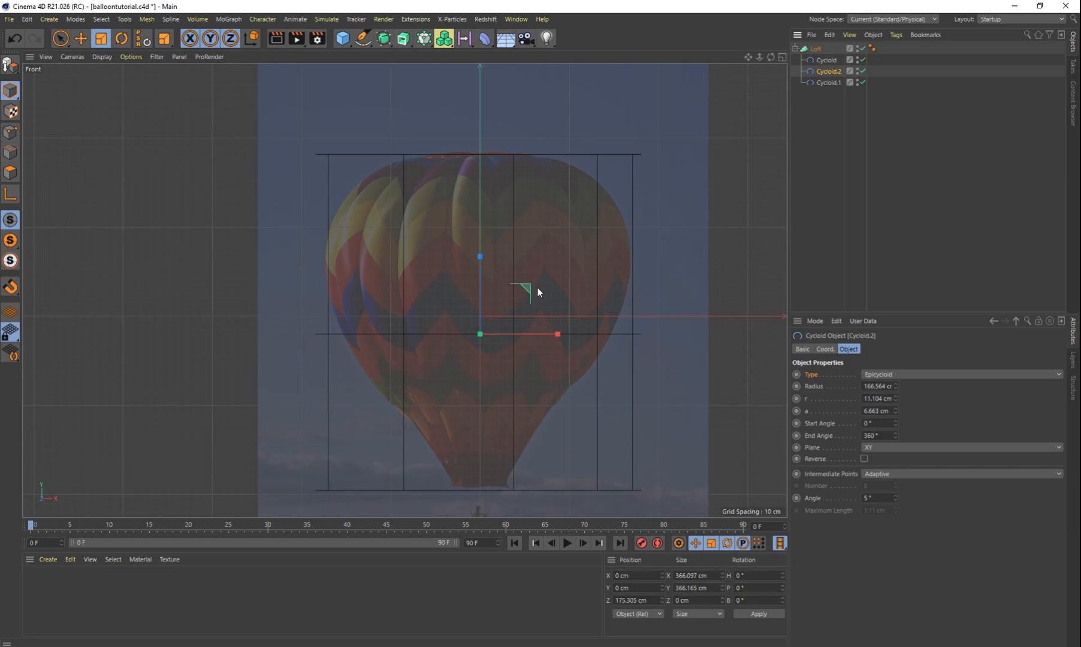
left_click_drag(476, 257, 481, 216)
left_click(827, 83)
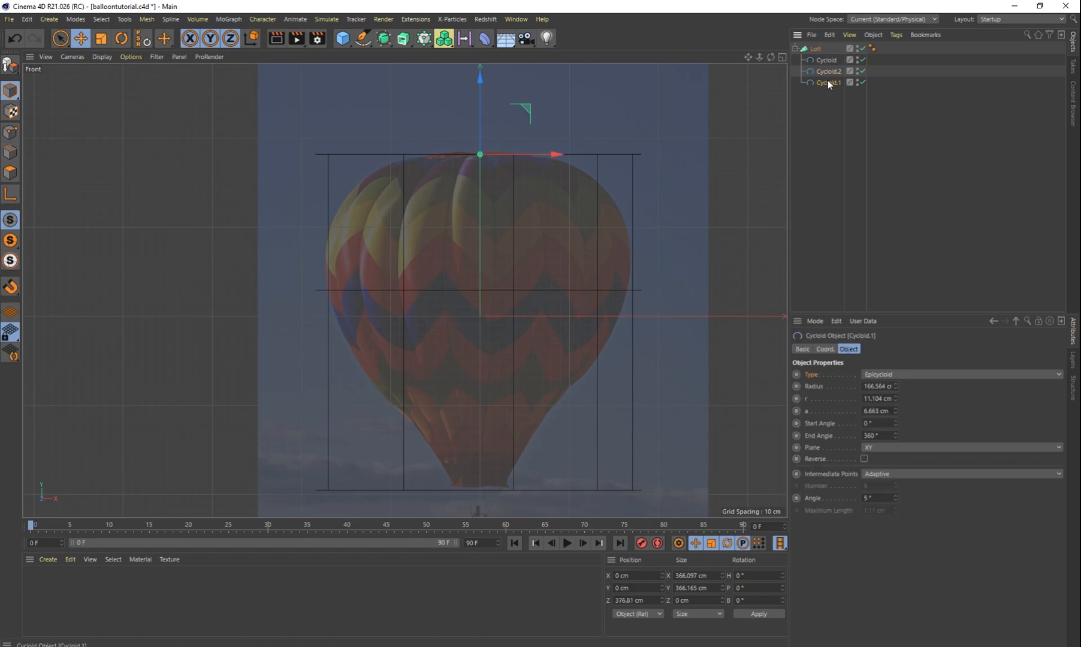
Raise the bottom cycloid to about Z 3 cm and scale it down to about 74 cm wide to fit the balloon's mouth
left_click(826, 61)
scroll(514, 483, "up", 2)
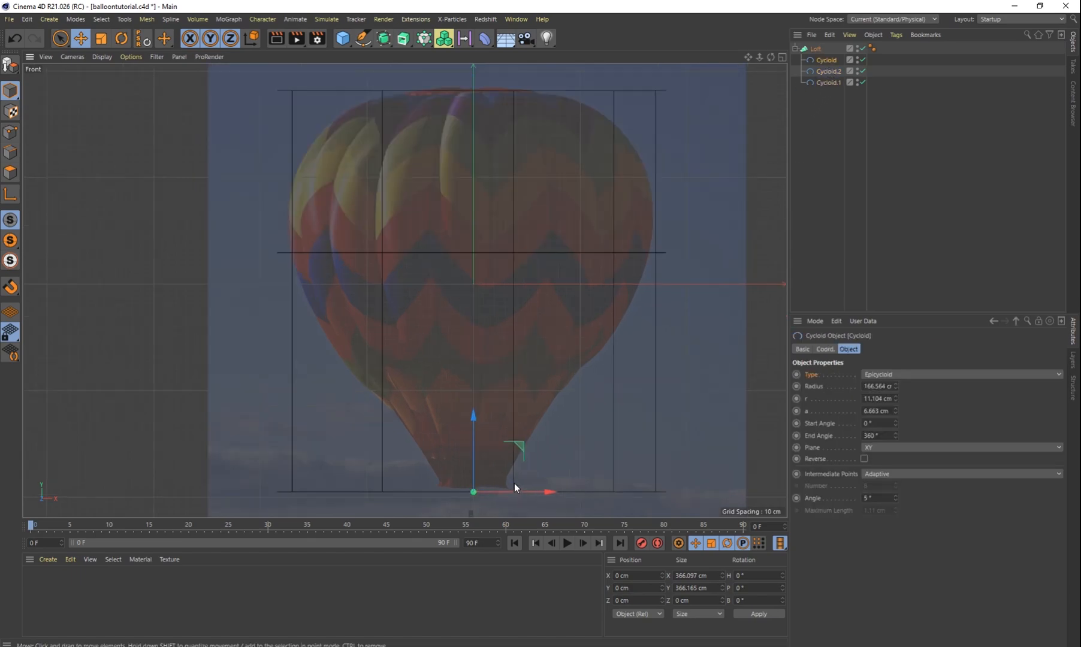
middle_click_drag(525, 448, 507, 404)
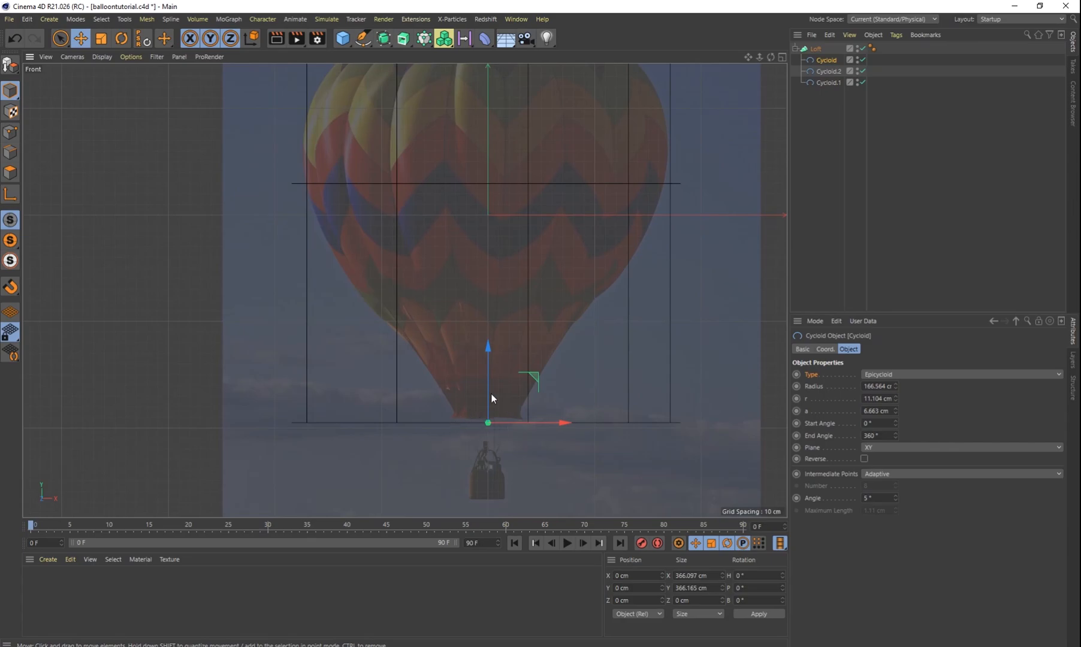
left_click_drag(489, 347, 489, 341)
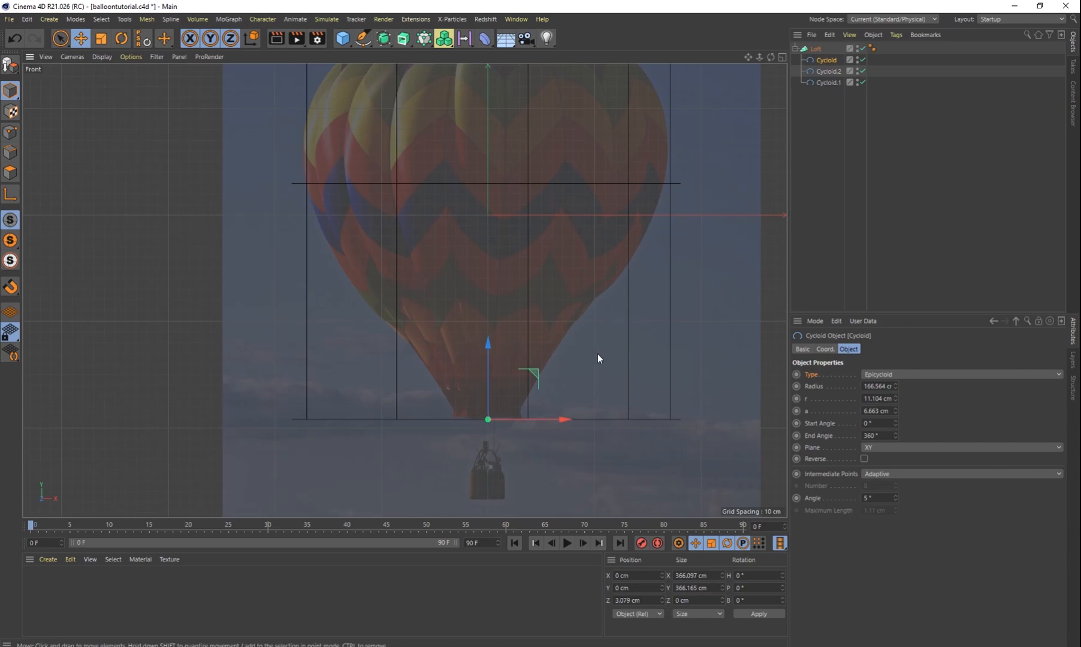
key("t")
left_click_drag(564, 419, 529, 398)
scroll(499, 432, "up", 5)
scroll(500, 434, "down", 2)
Refine the bottom cycloid's fit by raising it to about Z 4.4 cm and scaling it to about 80 cm wide
key("e")
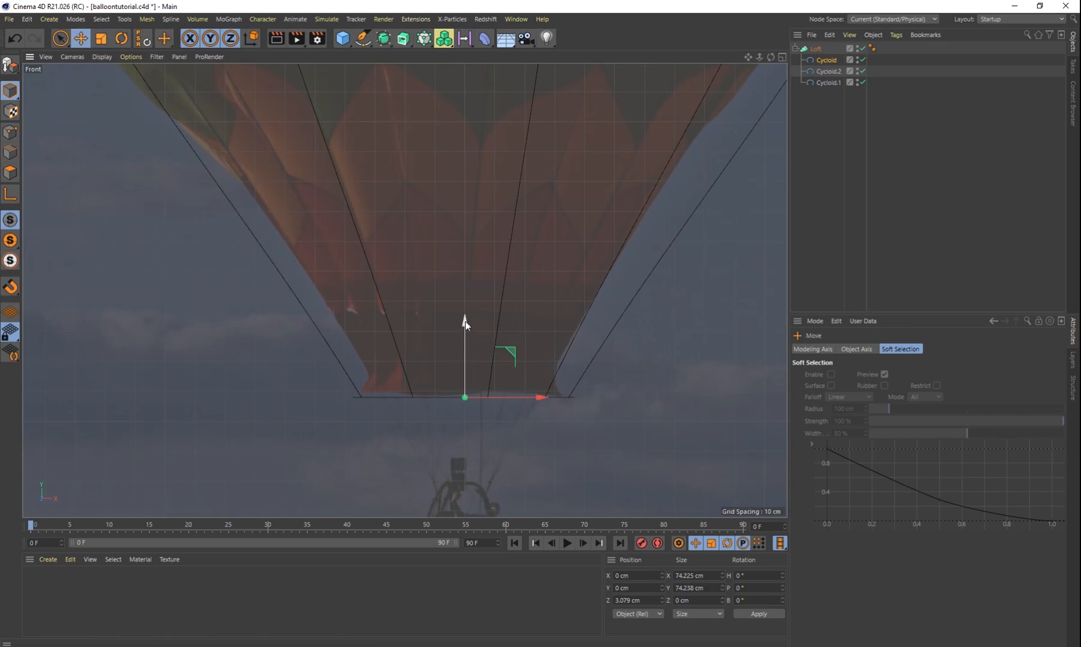
left_click_drag(465, 321, 465, 317)
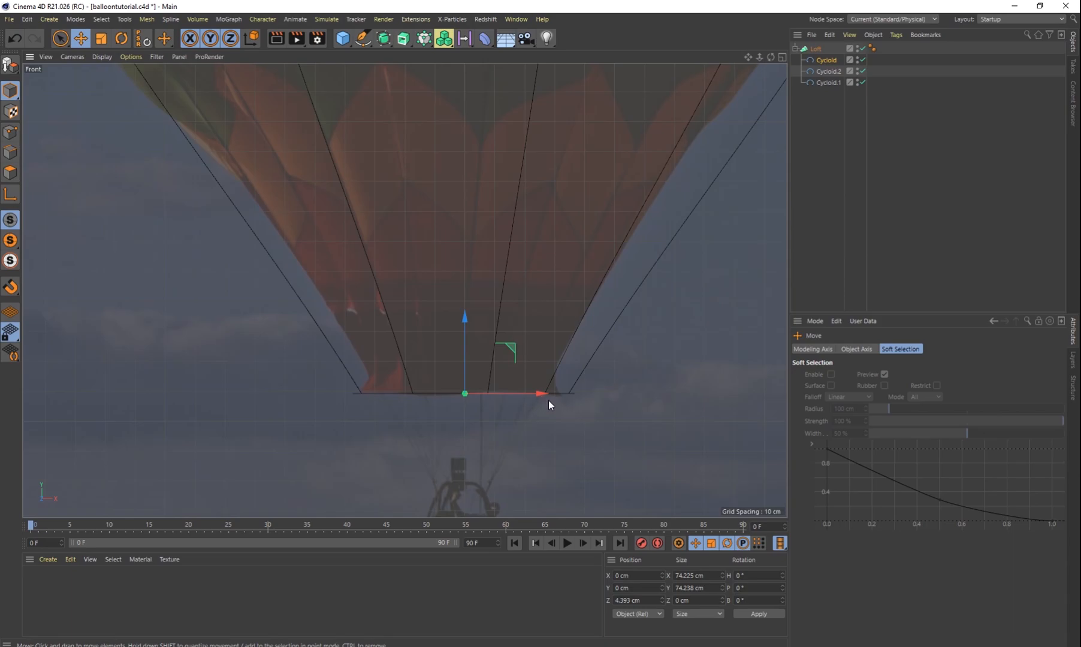
key("t")
left_click_drag(543, 393, 548, 393)
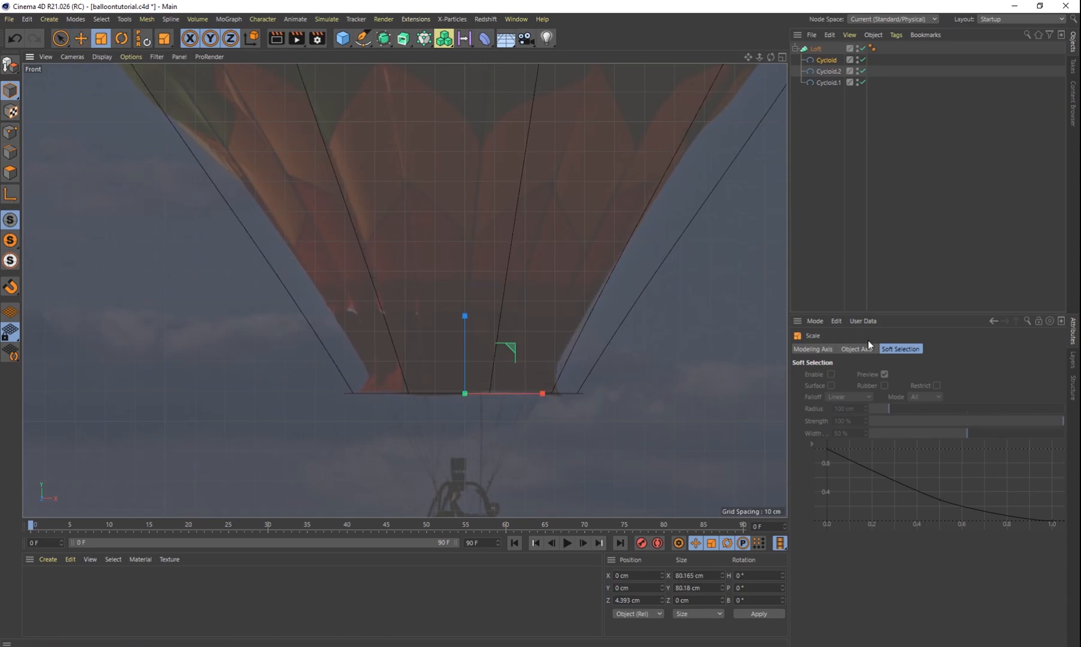
Set the Front view background picture's horizontal offset to 5 to centre the balloon photo on the loft
left_click(537, 575)
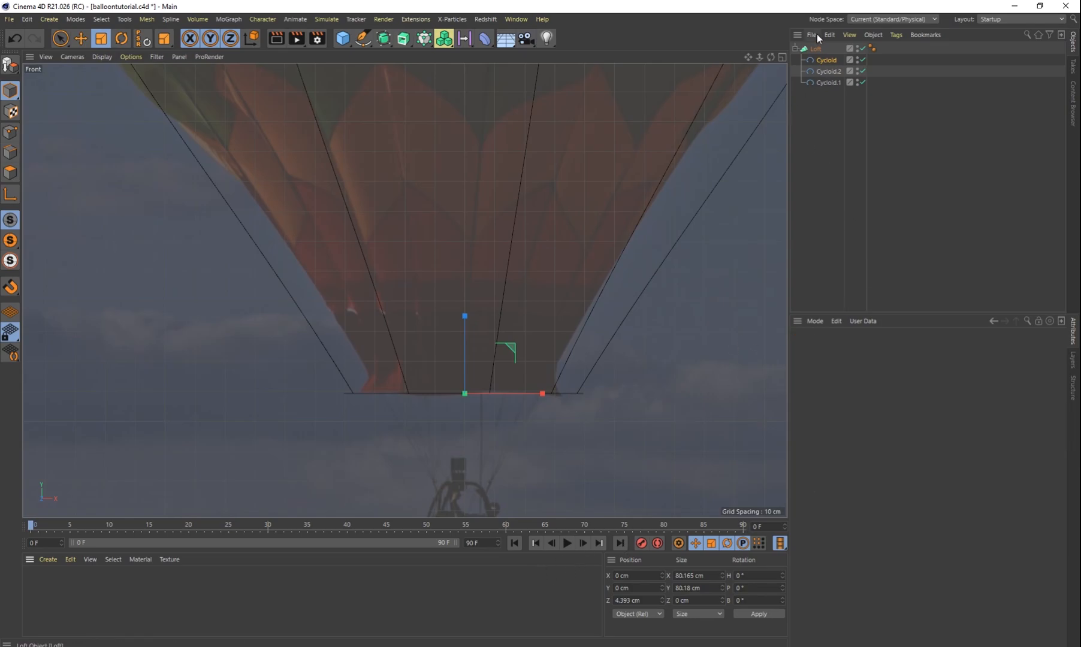
left_click(819, 322)
left_click(838, 549)
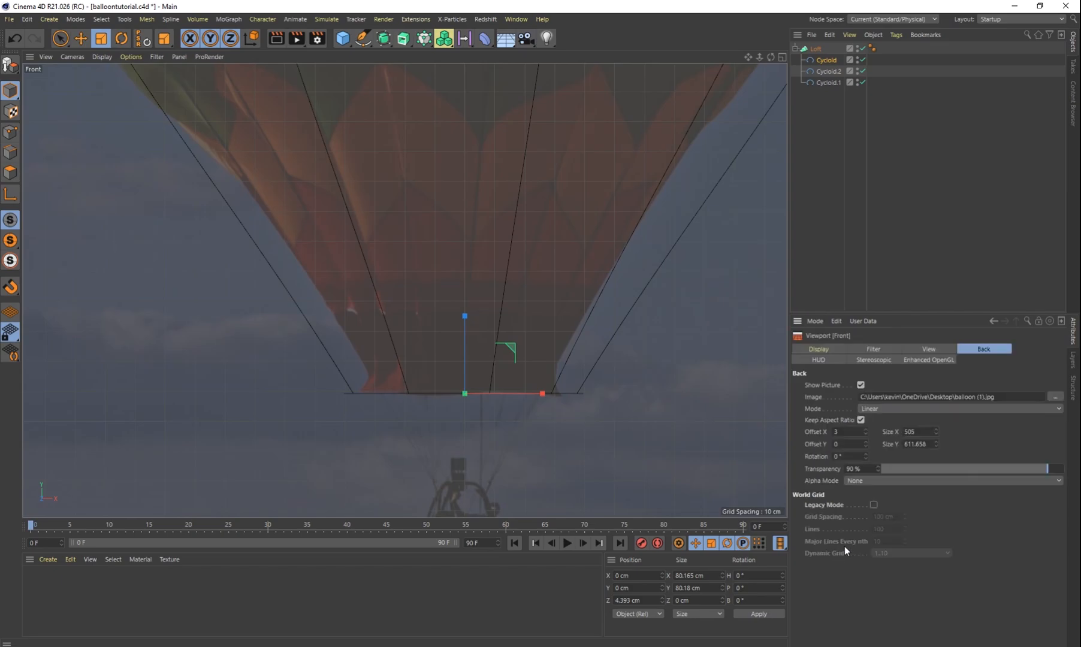
left_click_drag(866, 435, 867, 431)
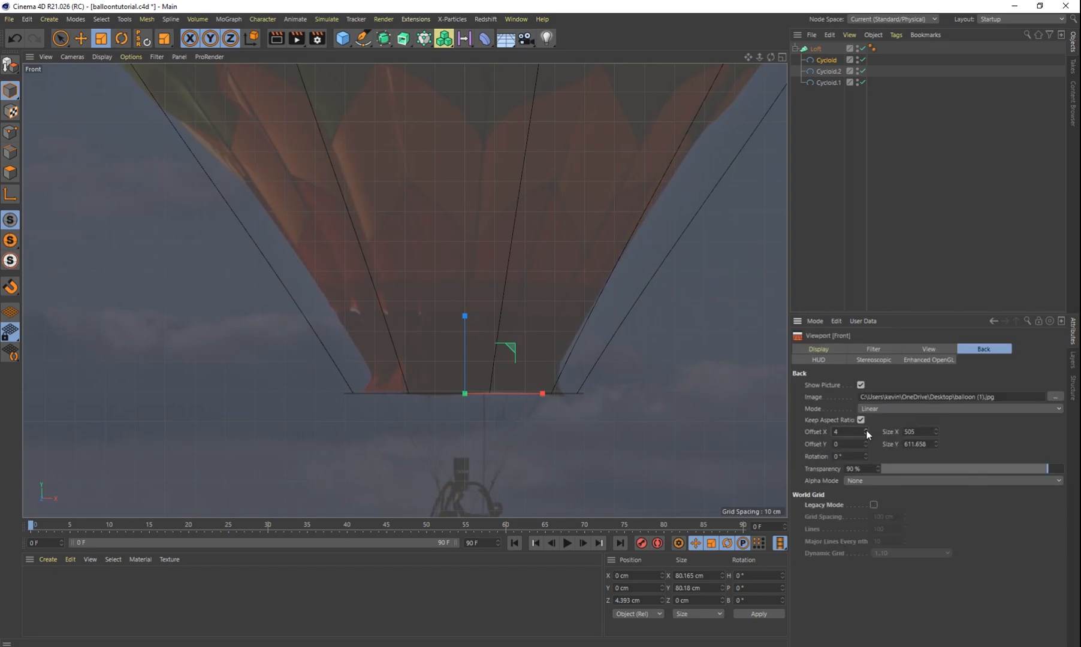
left_click(866, 431)
left_click(863, 435)
left_click(863, 436)
left_click(863, 435)
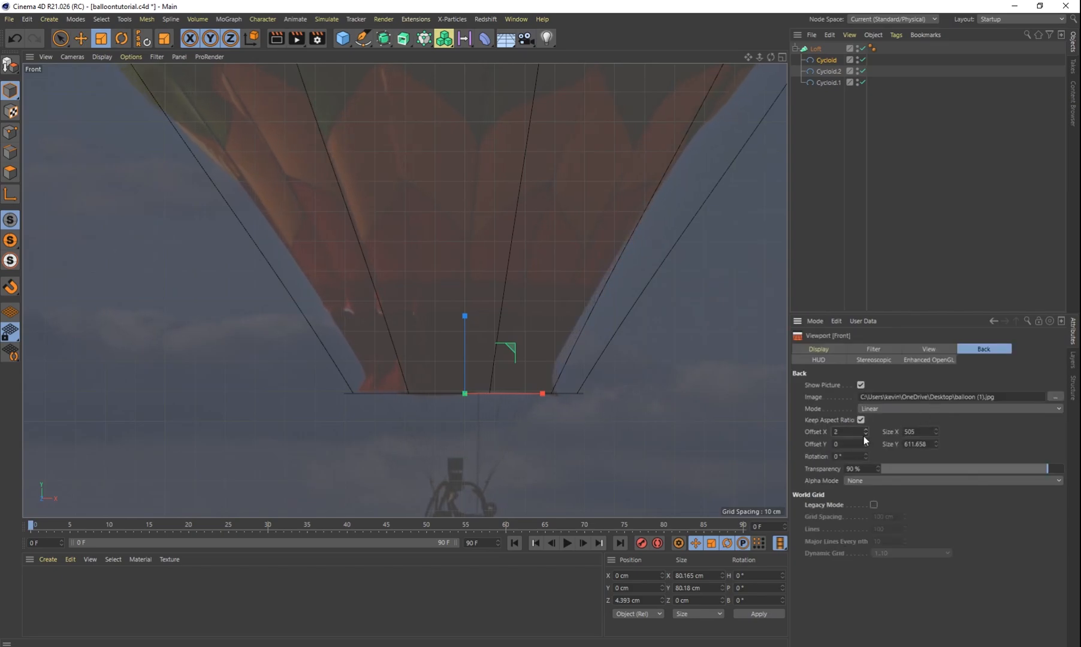
left_click(862, 435)
left_click(865, 429)
left_click(864, 429)
left_click(864, 429)
left_click(864, 429)
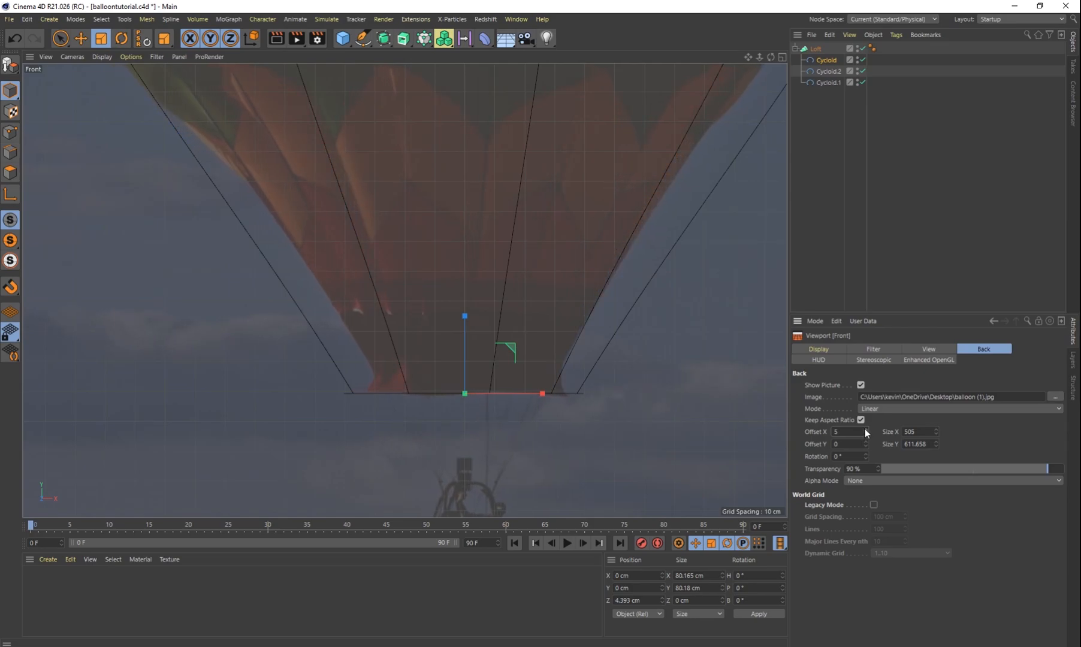
Scale the bottom cycloid down to about 69 cm wide and place a duplicate of it directly after it in the loft
left_click(819, 60)
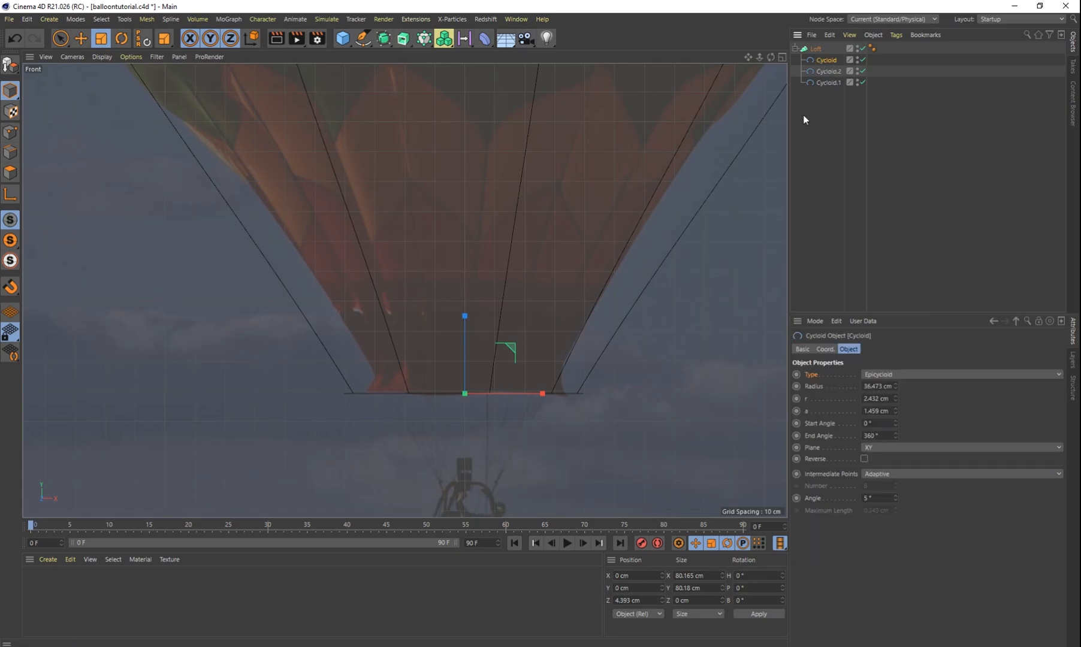
left_click_drag(543, 394, 532, 392)
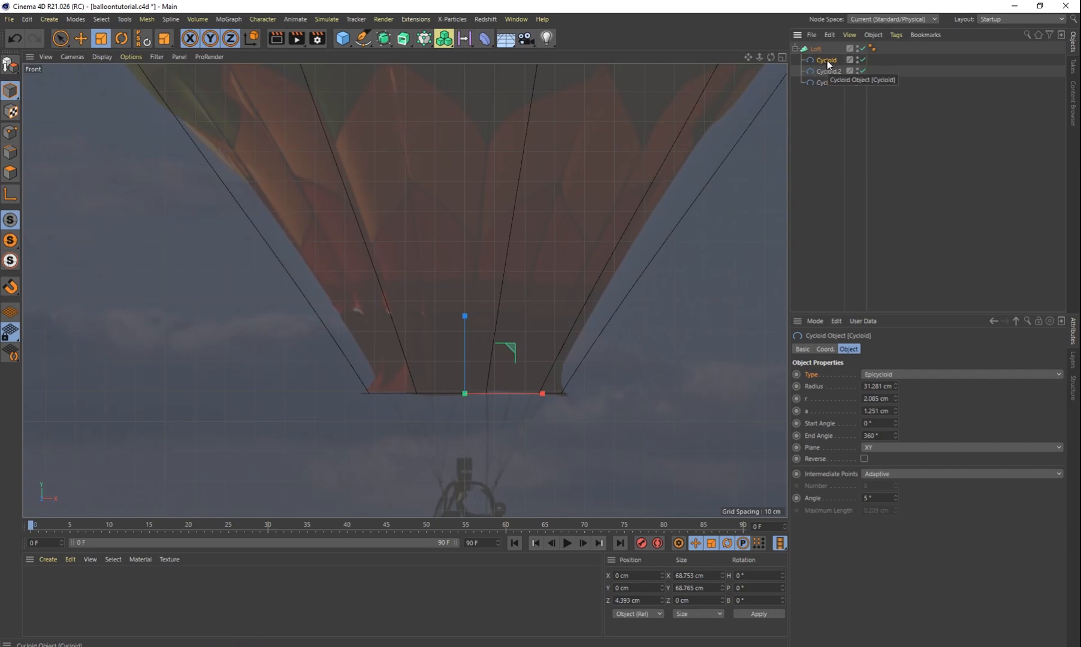
left_click_drag(827, 61, 831, 66, "ctrl")
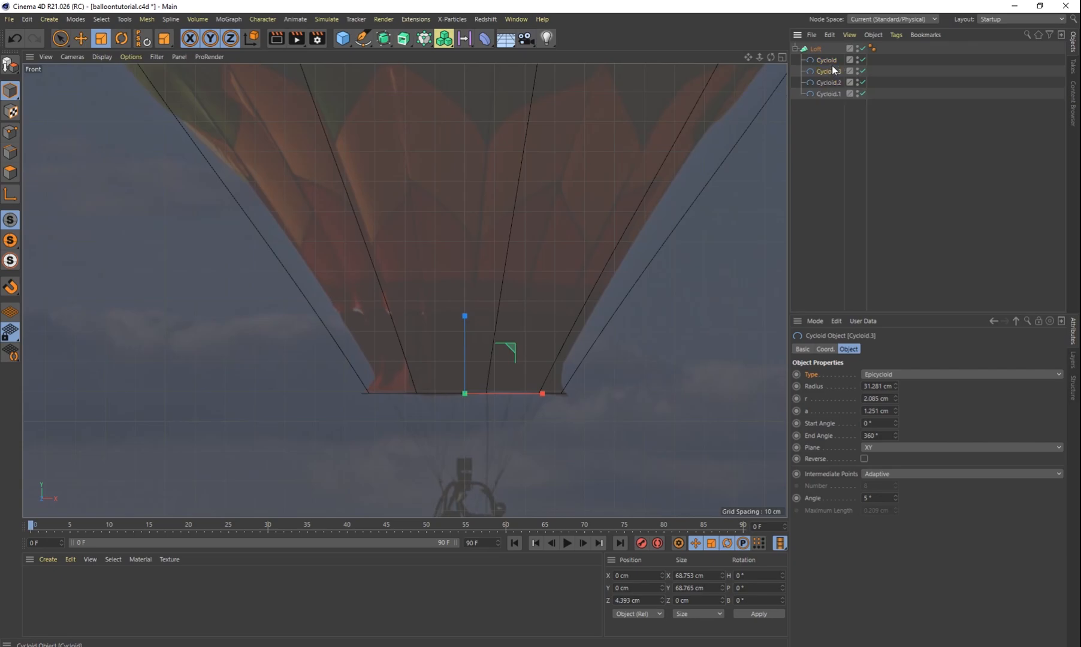
Raise the duplicated cycloid to about Z 13 cm and scale it to about 67 cm wide to form the balloon's neck
key("e")
left_click_drag(468, 318, 481, 288)
key("t")
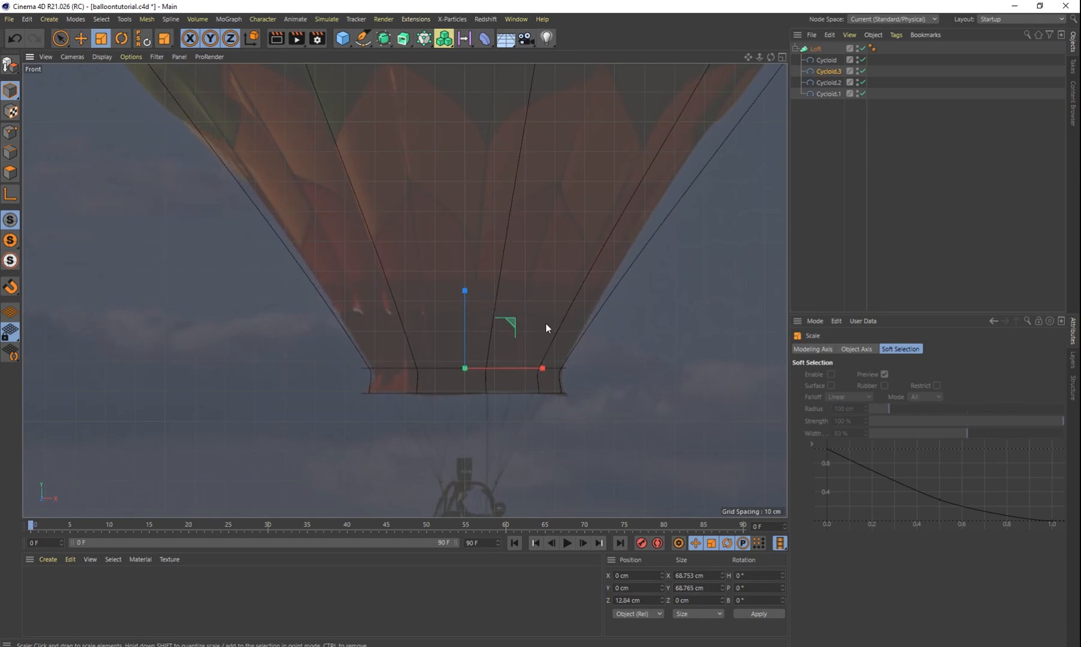
left_click_drag(545, 322, 520, 316)
middle_click_drag(530, 219, 538, 320, "alt")
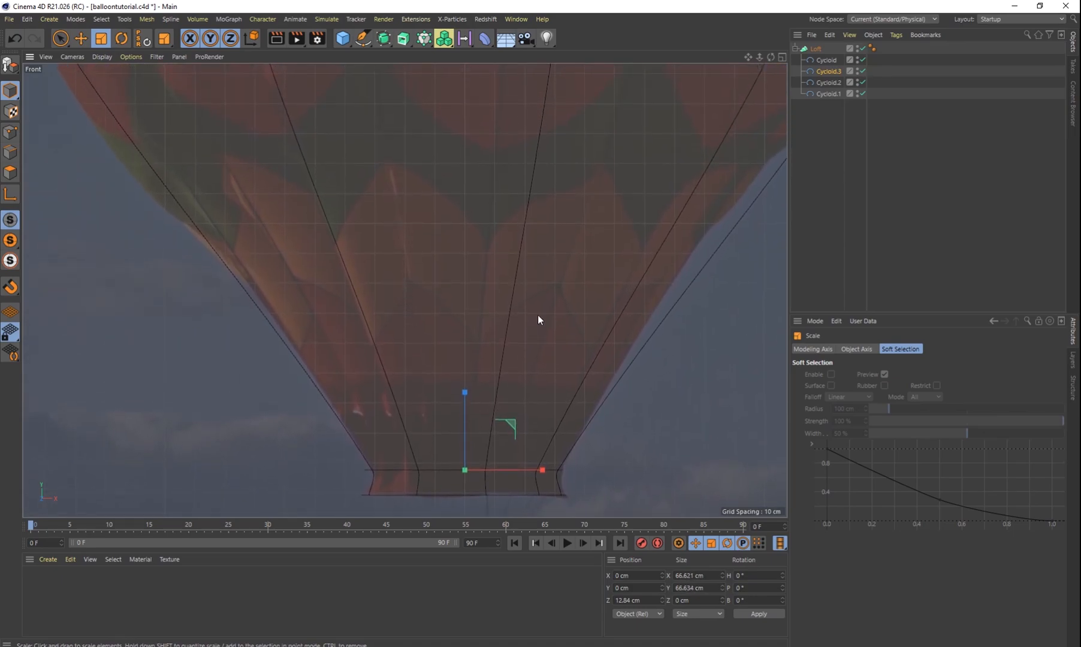
Duplicate the neck cycloid, raise the copy to about Z 79 cm, and scale it to about 157 cm wide along the balloon's outline
left_click(829, 71)
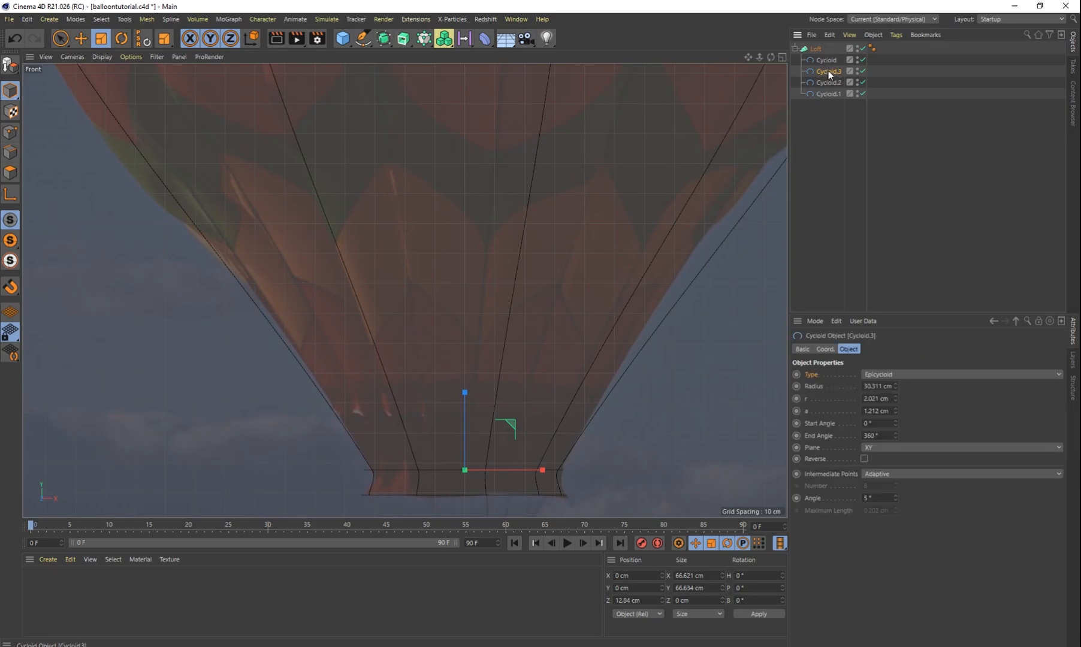
left_click_drag(820, 76, 820, 76, "ctrl")
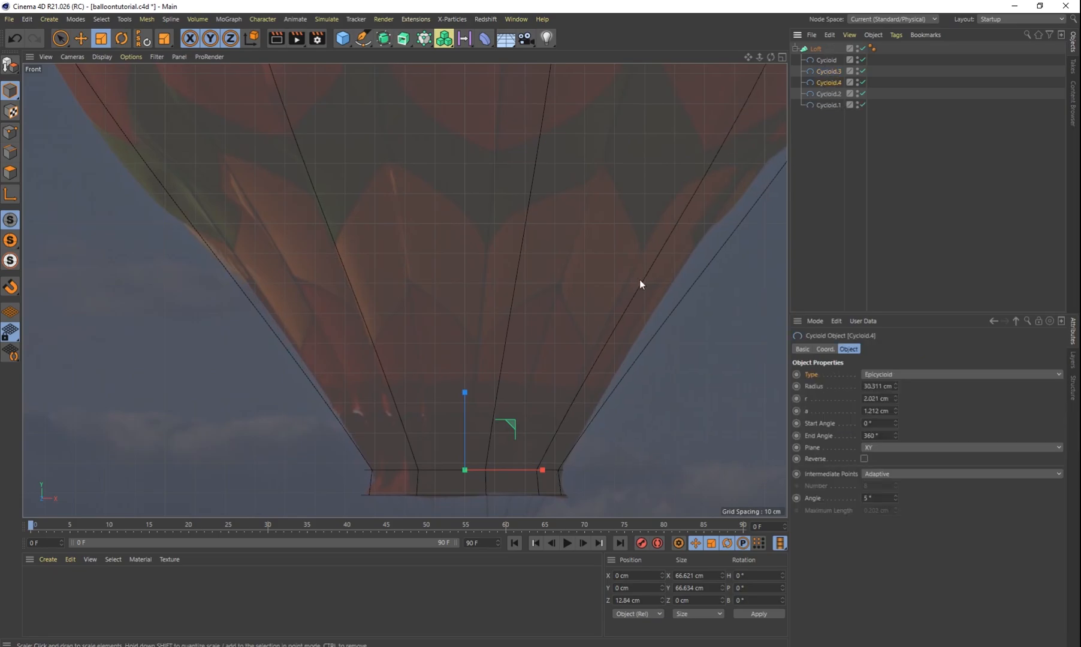
key("e")
left_click_drag(471, 393, 488, 200)
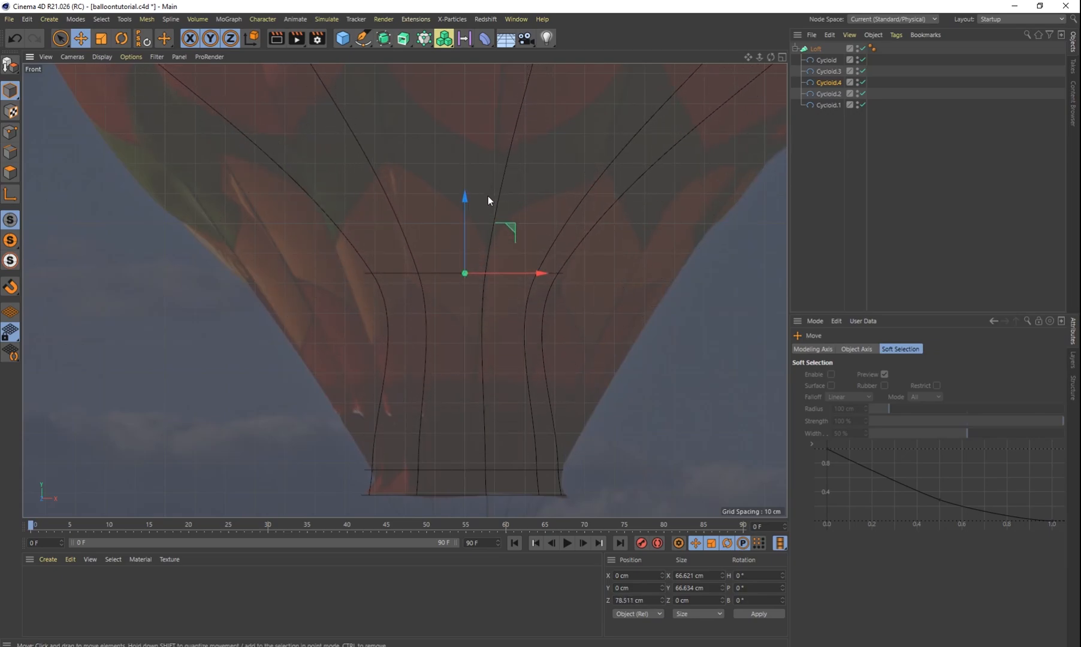
key("t")
left_click_drag(556, 269, 648, 274)
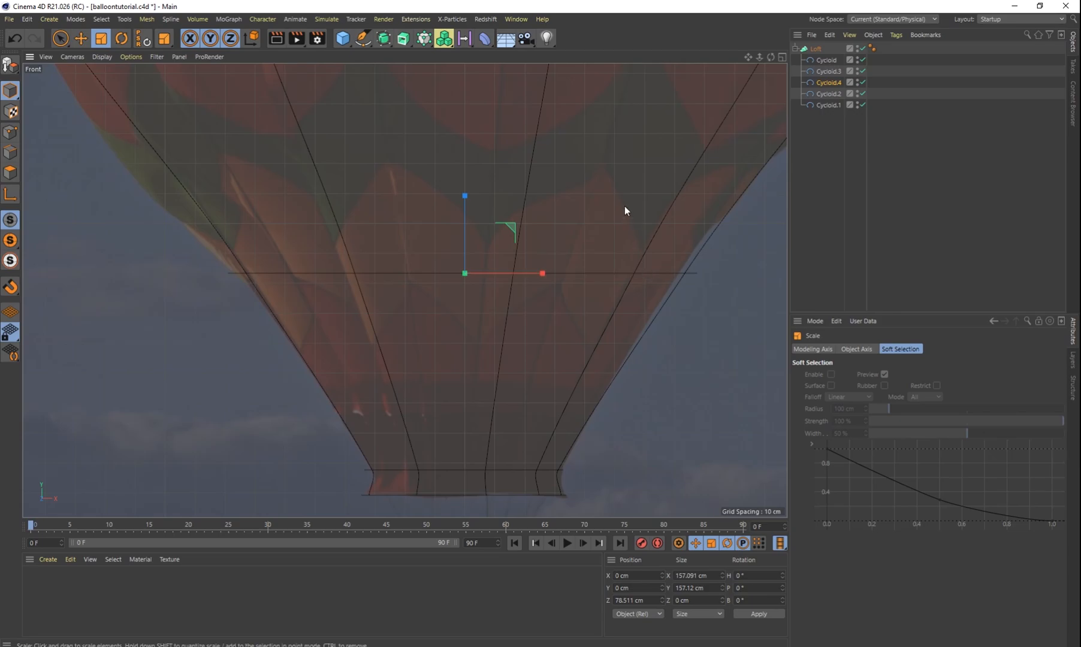
Duplicate the 157 cm wide cycloid, raise the copy to about Z 144 cm, and scale it to about 278 cm wide along the balloon's outline
middle_click_drag(624, 205, 579, 338, "alt")
scroll(579, 338, "down", 3)
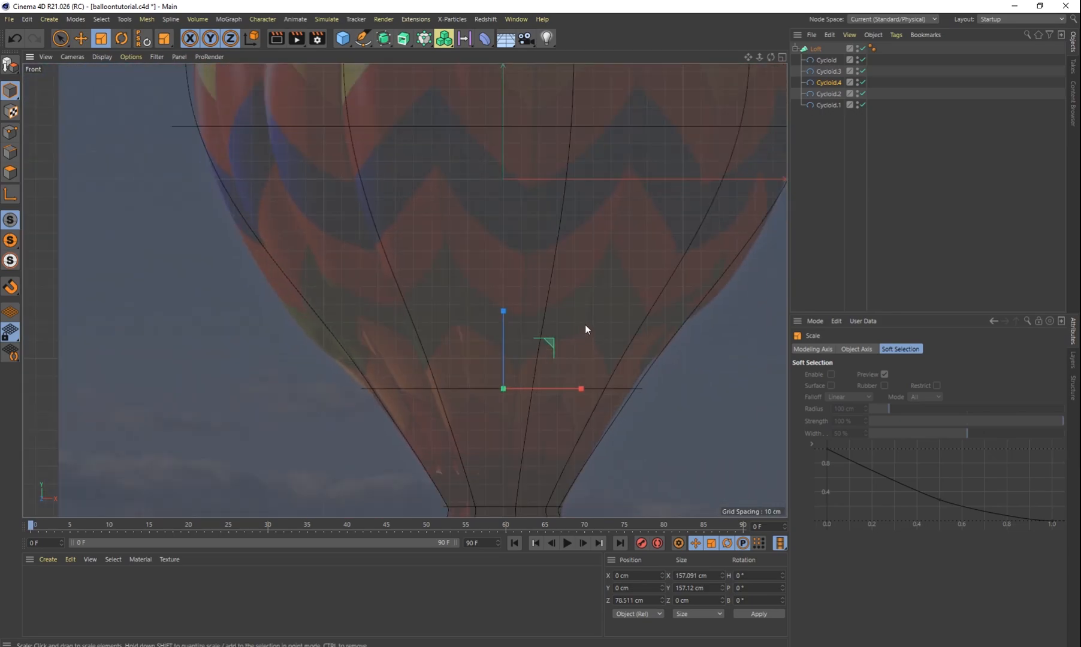
scroll(587, 331, "up", 1)
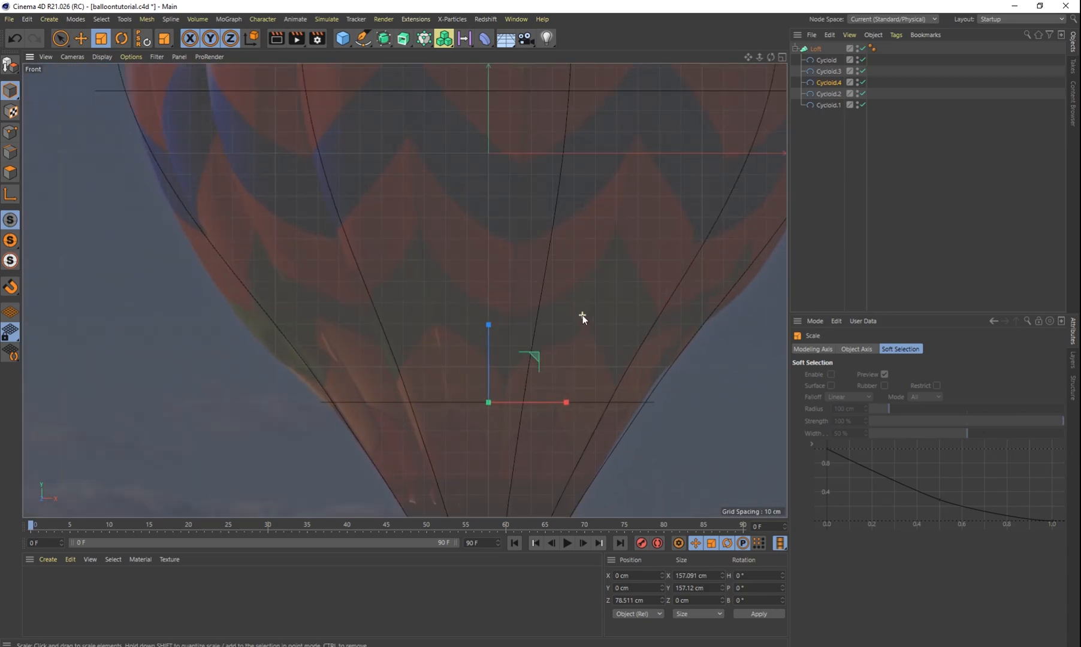
left_click(833, 83)
left_click_drag(831, 90, 830, 88, "ctrl")
key("e")
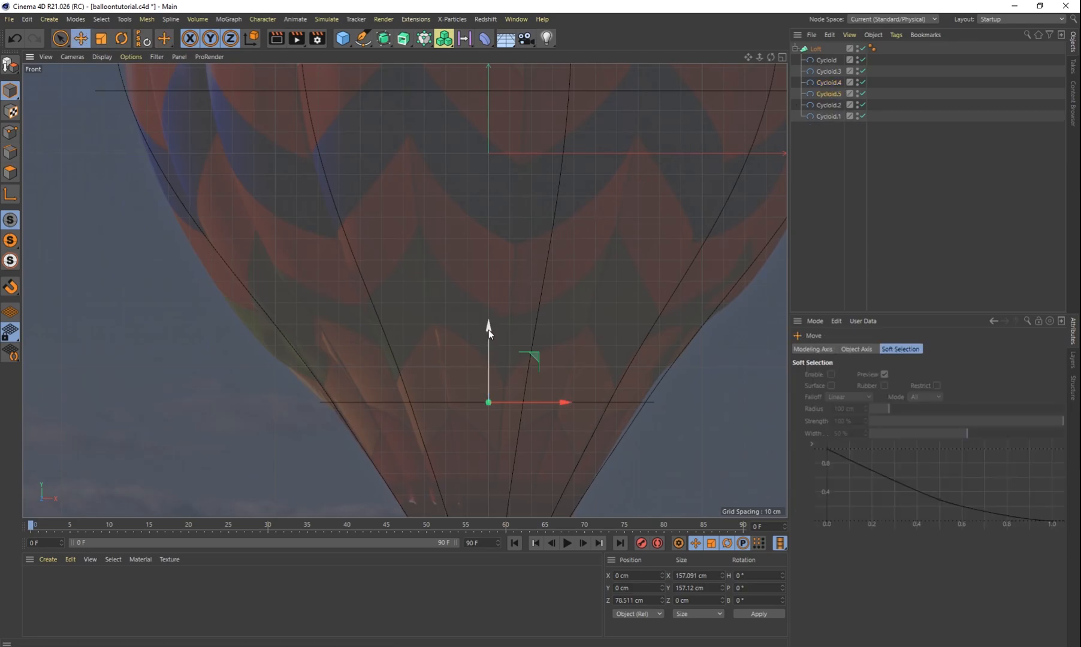
left_click_drag(488, 328, 489, 194)
key("t")
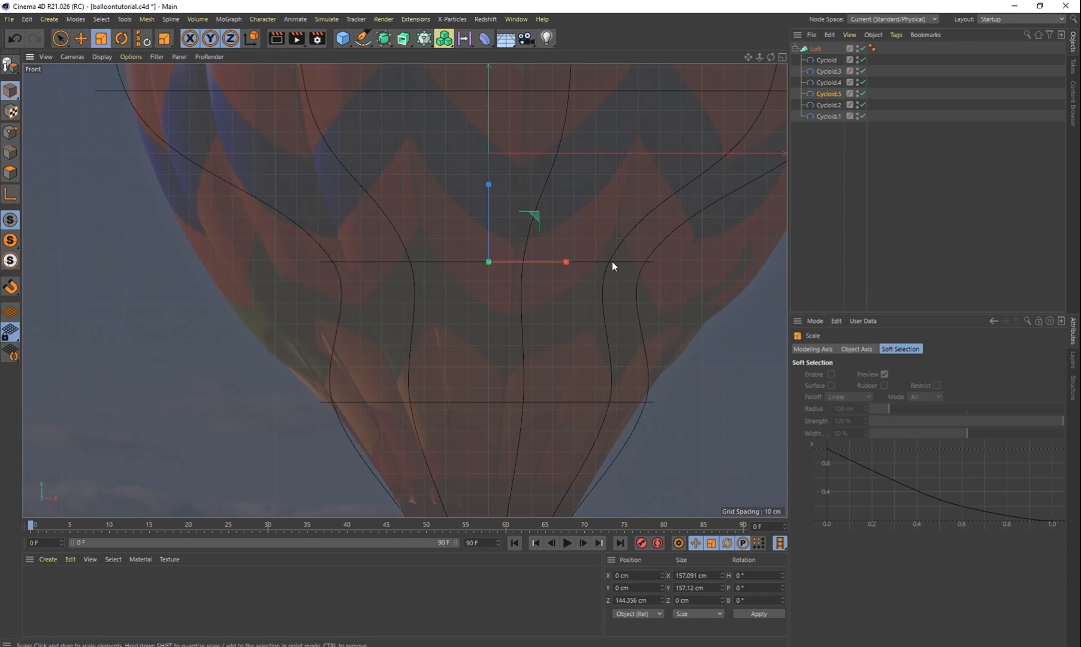
left_click_drag(566, 261, 624, 264)
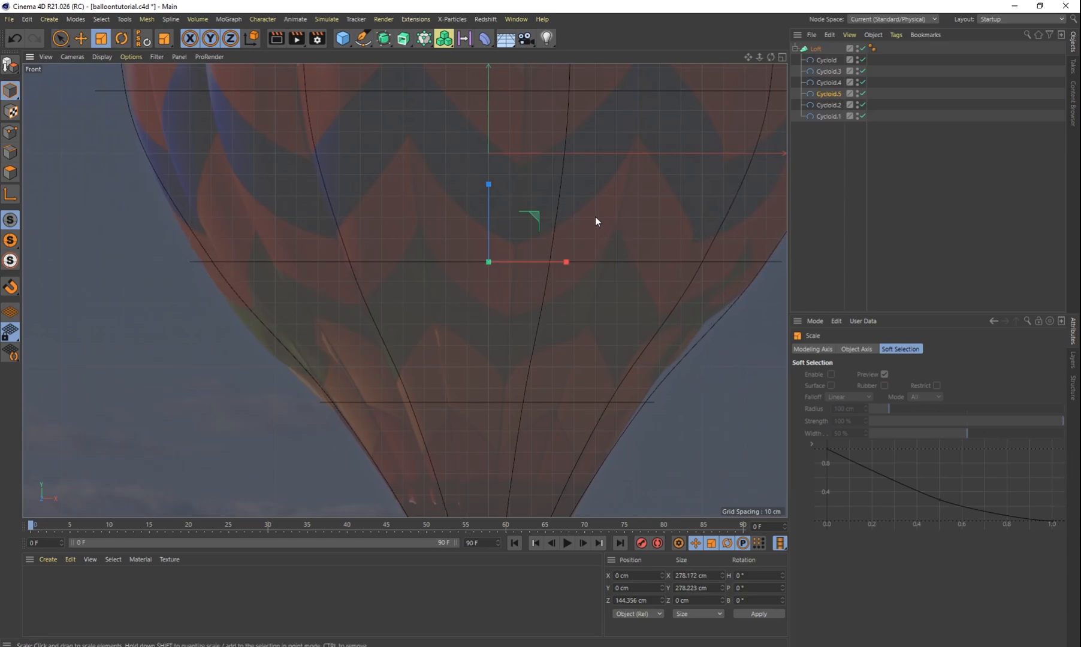
Scale the cycloid directly above the 278 cm wide one to about 358 cm wide, matching the balloon photo's outline
mouse_move(595, 217)
middle_mouse_down("alt")
mouse_move(602, 233)
mouse_move(565, 327)
mouse_move(583, 316)
mouse_move(601, 208)
mouse_move(599, 272)
mouse_move(571, 369)
middle_mouse_up("alt")
scroll(566, 328, "down", 1)
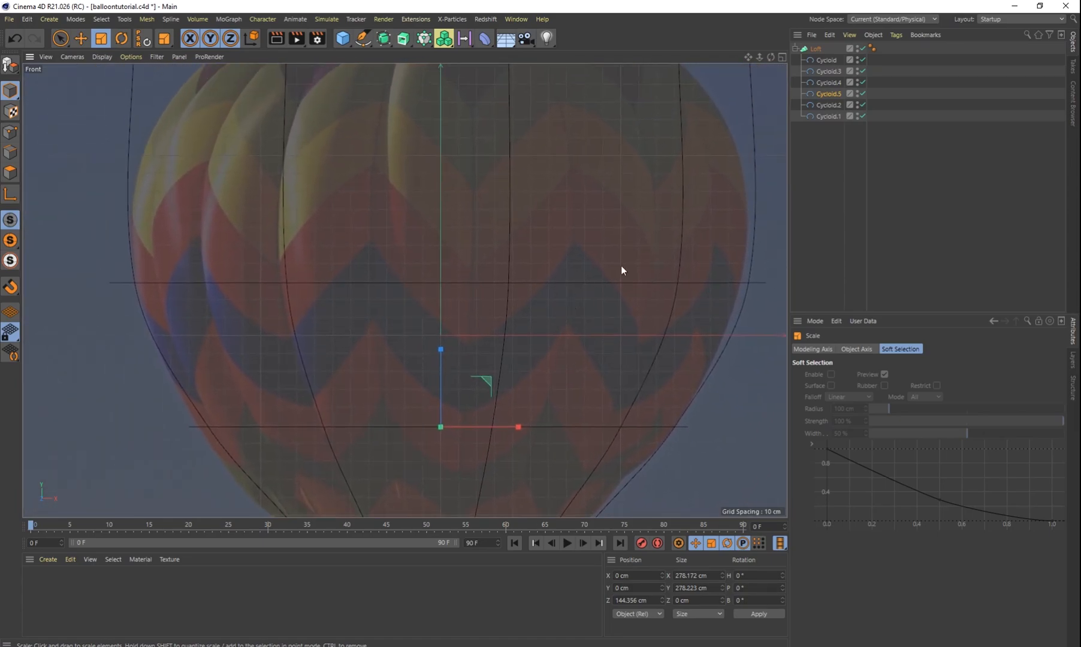
left_click(829, 105)
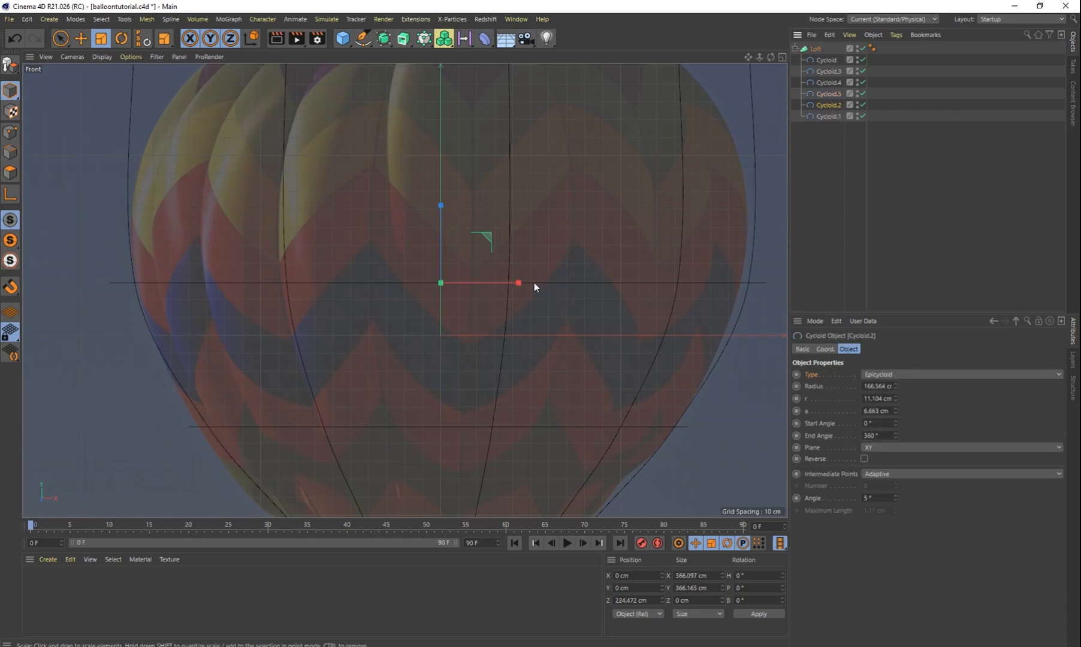
left_click_drag(534, 282, 517, 280)
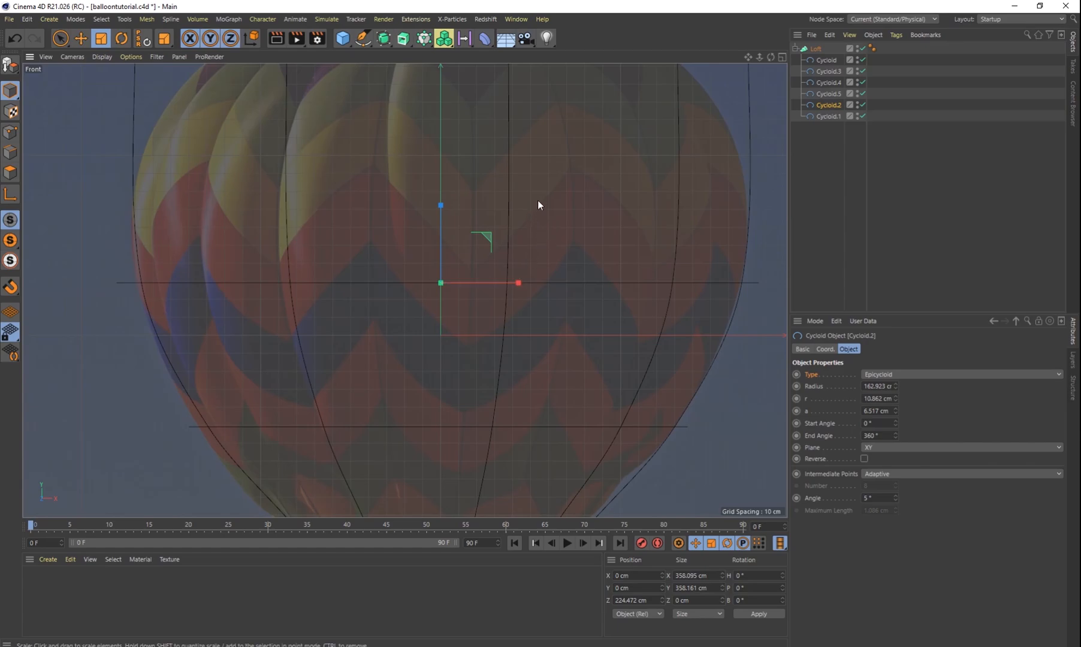
Duplicate the 358 cm wide cycloid, raise the copy to about Z 296 cm, and scale it to about 371 cm wide
middle_click_drag(538, 205, 557, 353, "alt")
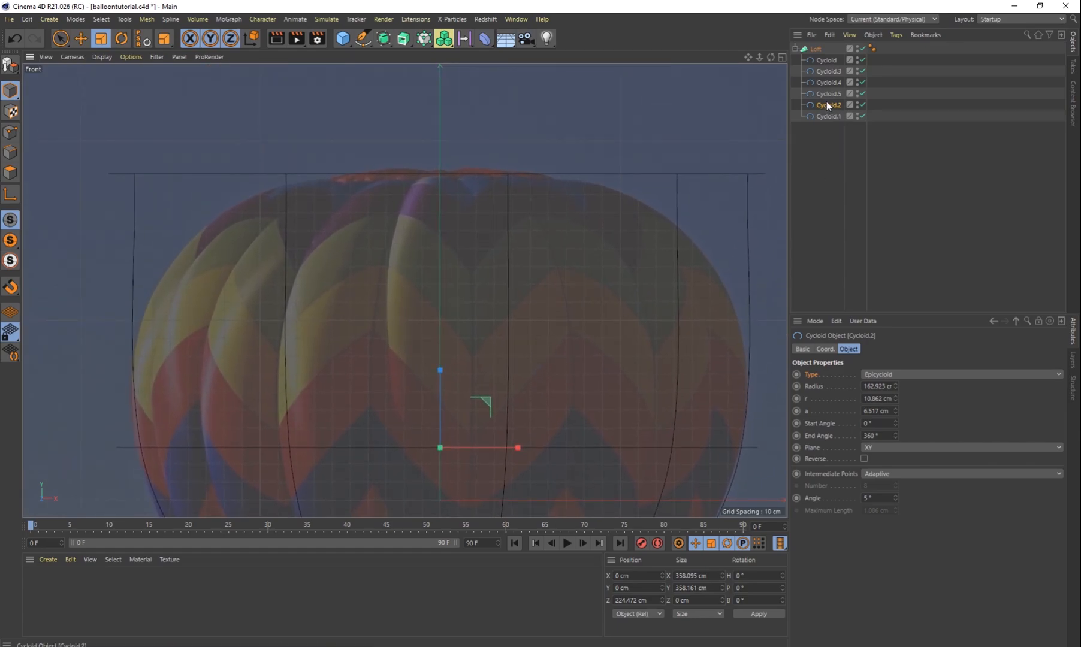
left_click_drag(827, 107, 826, 116, "ctrl")
left_click_drag(835, 113, 817, 111, "ctrl")
key("ctrl+z")
key("e")
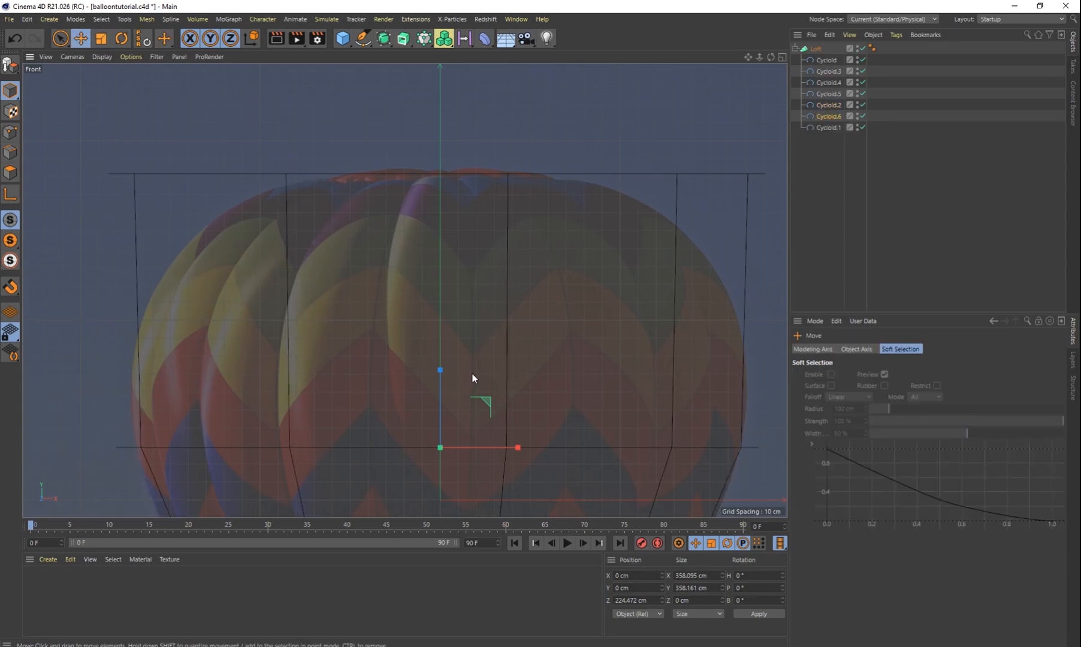
left_click_drag(439, 373, 460, 241)
key("t")
left_click_drag(516, 315, 523, 313)
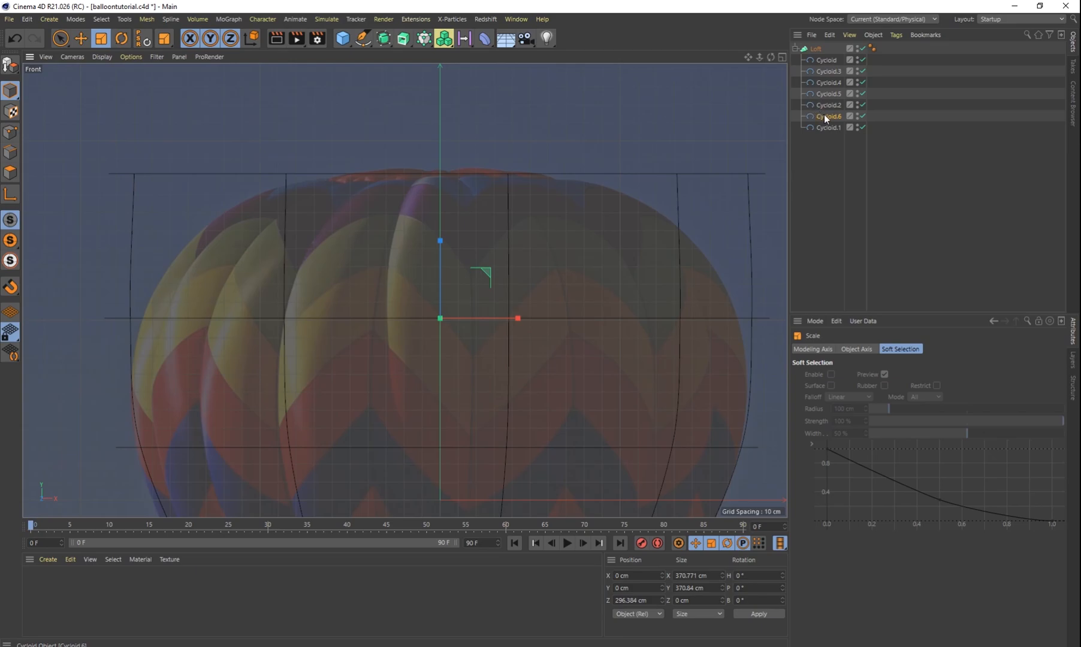
Duplicate the 371 cm wide cycloid, raise the copy to about Z 335 cm, and scale it to about 330 cm wide
left_click_drag(824, 115, 824, 122)
key("e")
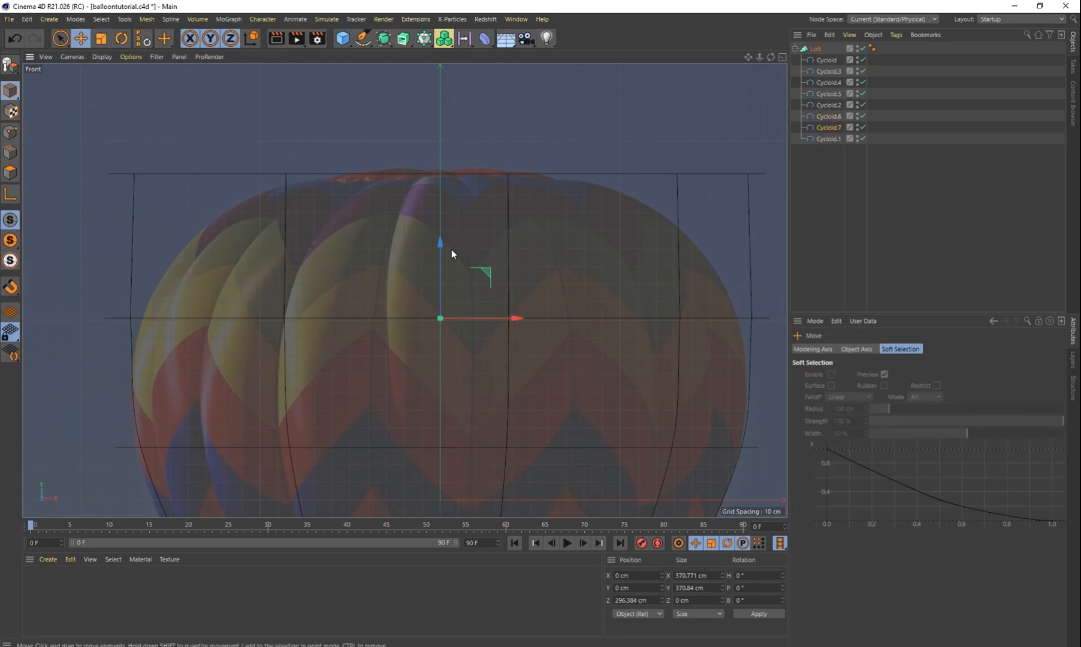
left_click_drag(452, 253, 443, 175)
key("t")
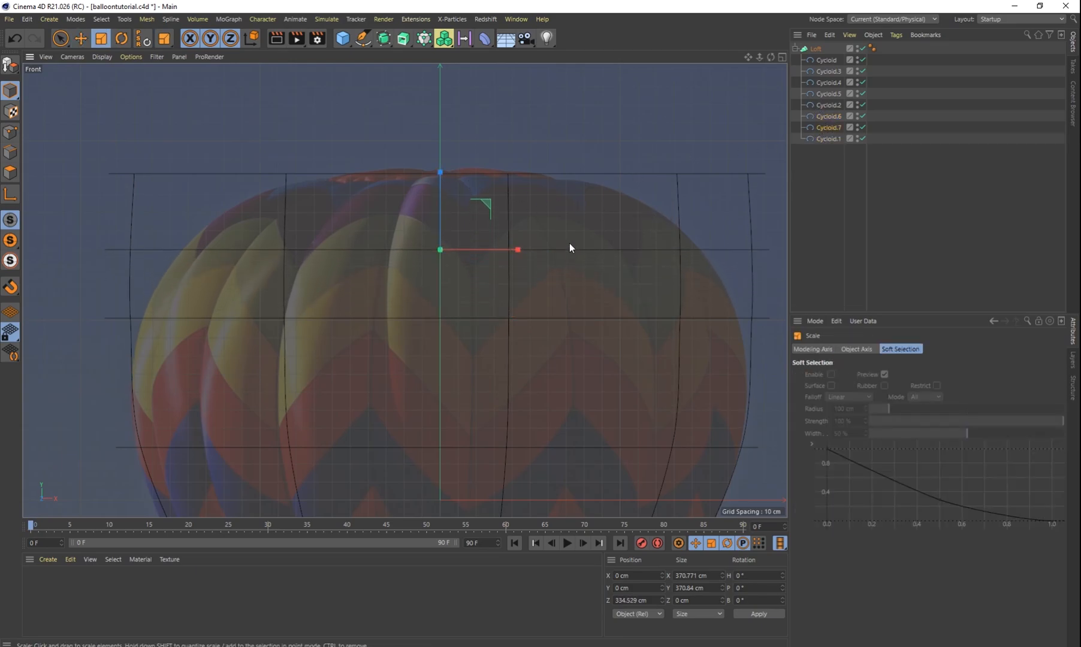
left_click_drag(570, 243, 508, 229)
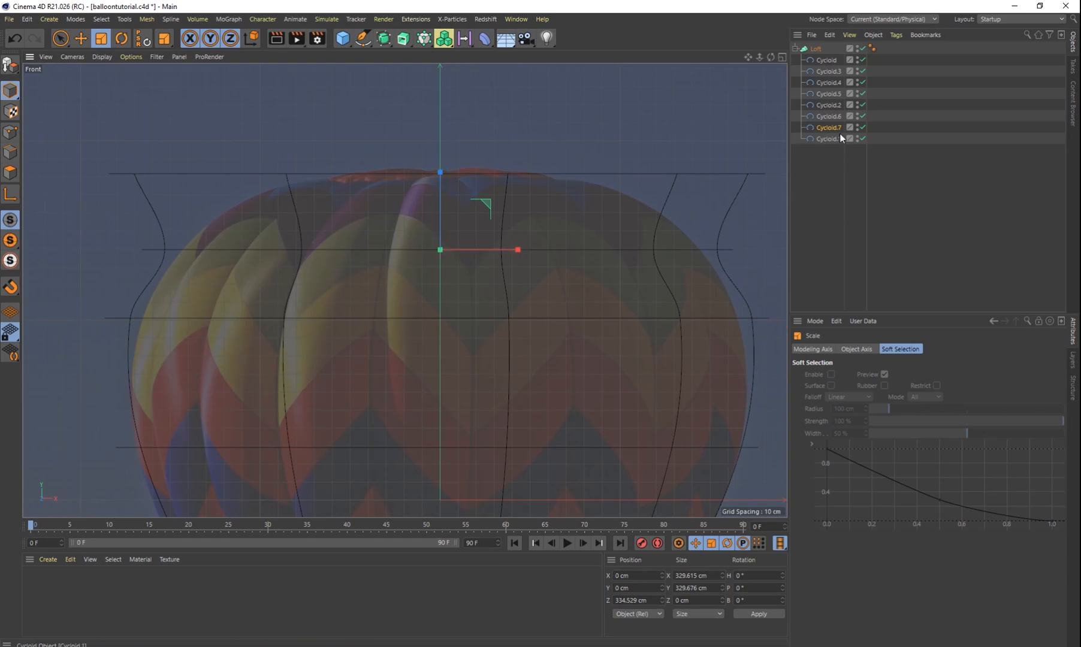
Scale the topmost cycloid down to about 182 cm wide to form the balloon's crown
left_click(840, 135)
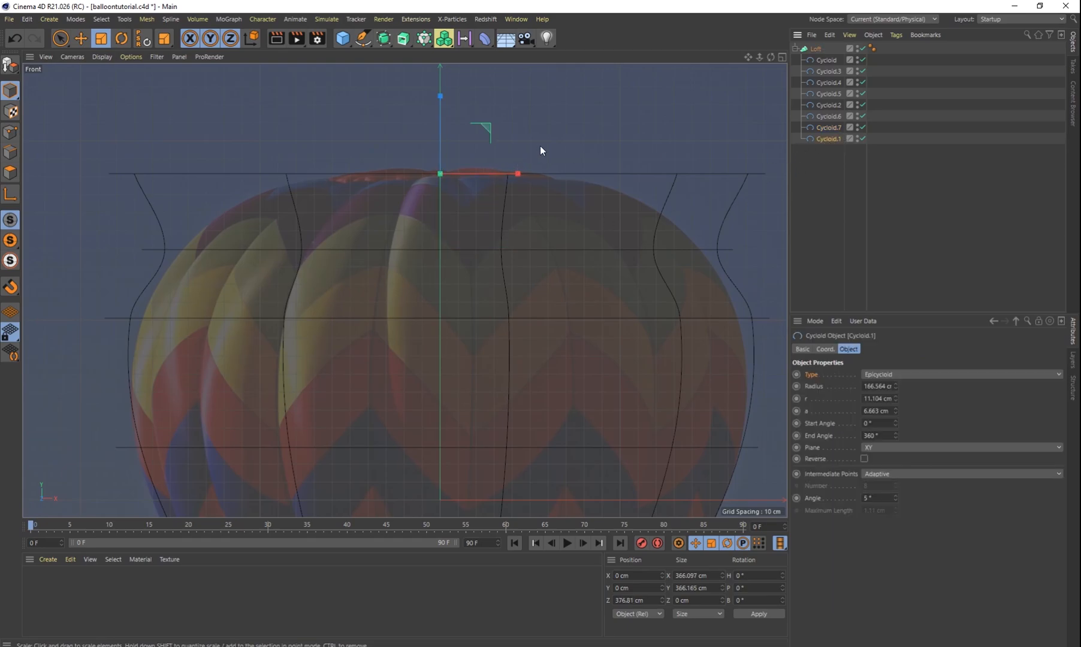
left_click_drag(540, 145, 330, 219)
left_click(829, 127)
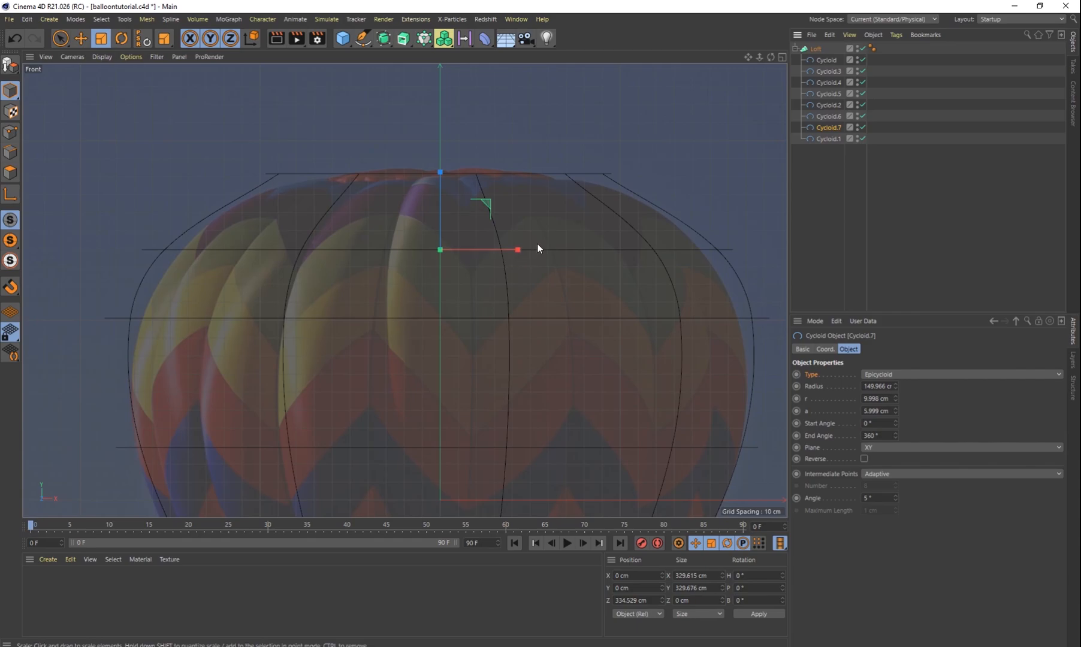
left_click_drag(536, 243, 531, 237)
left_click(827, 138)
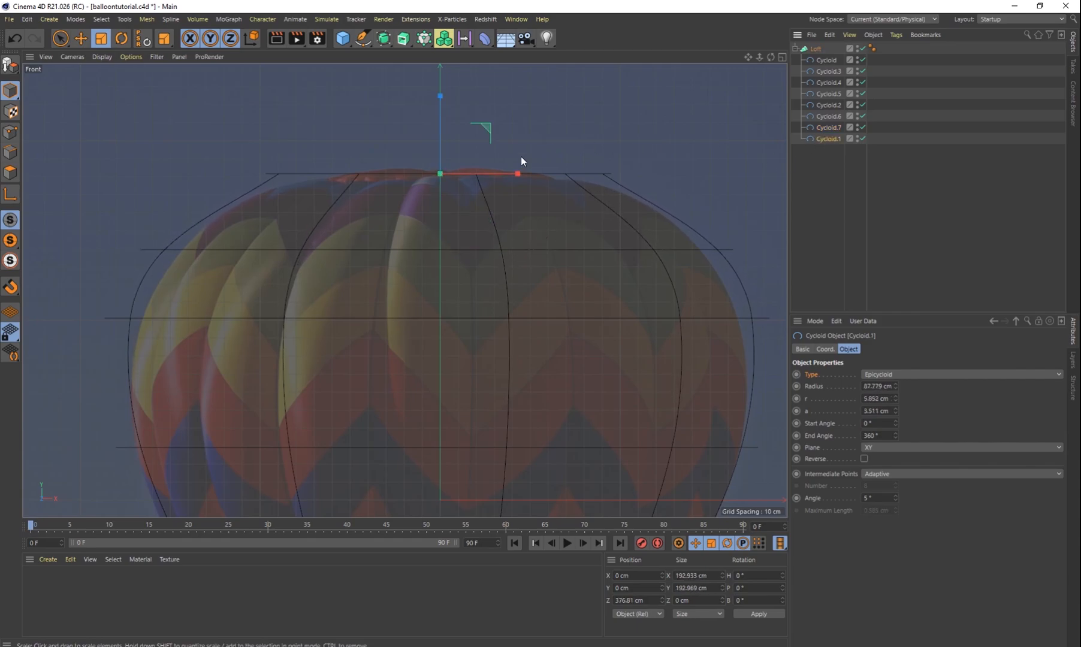
left_click_drag(521, 158, 498, 154)
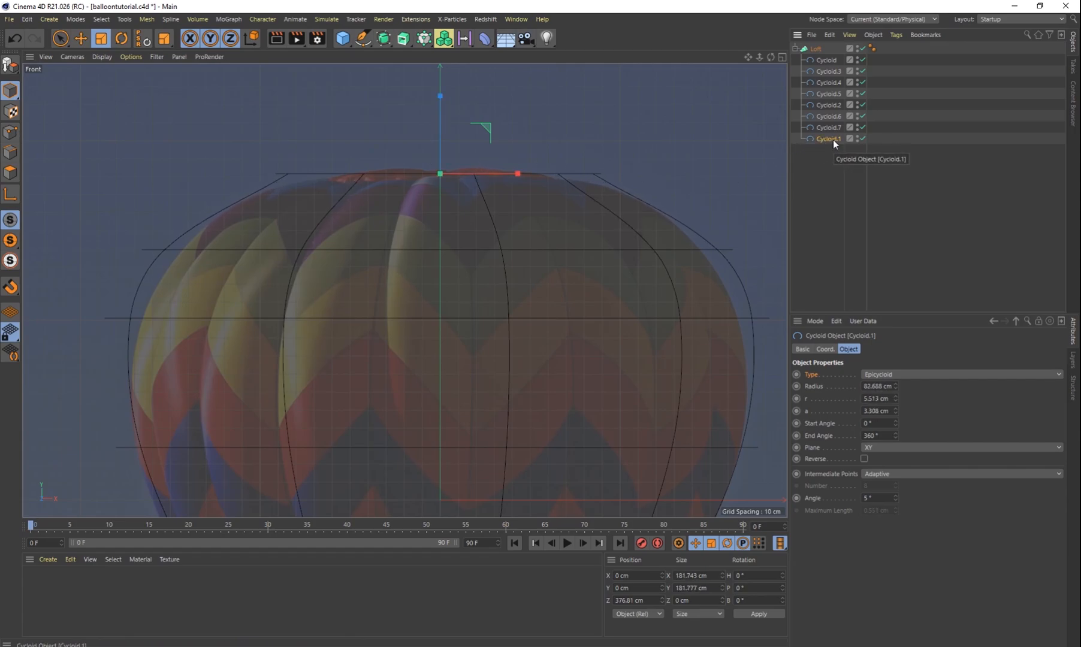
Duplicate the crown cycloid, raise the copy to about Z 381 cm, and shrink it to almost zero width to close the top
left_click_drag(833, 139, 833, 148, "ctrl")
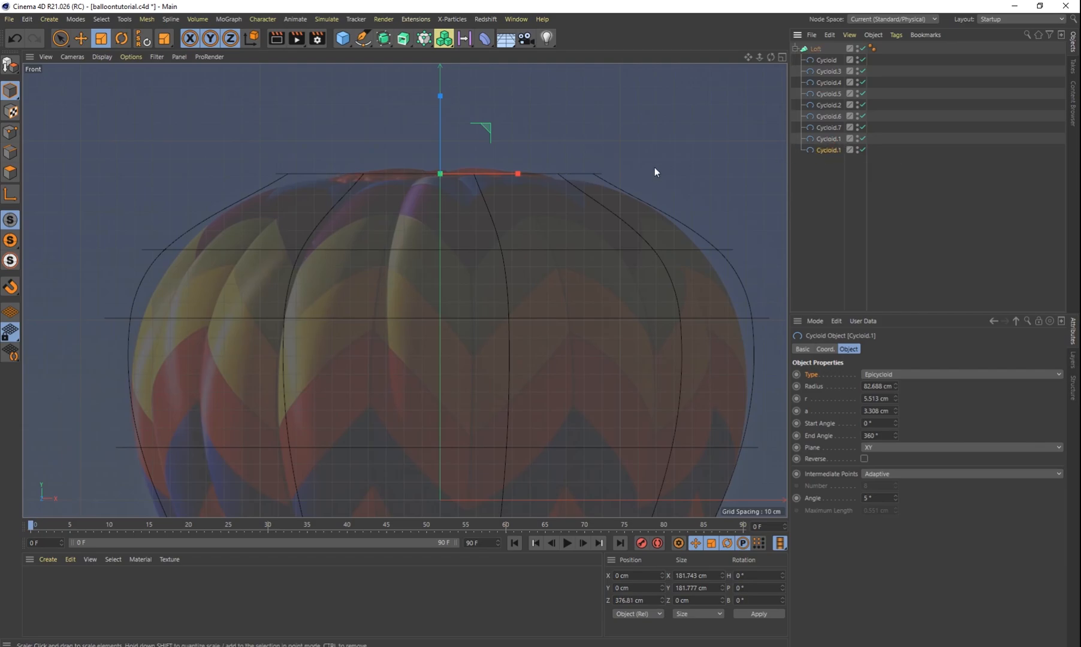
key("e")
left_click_drag(443, 127, 438, 109)
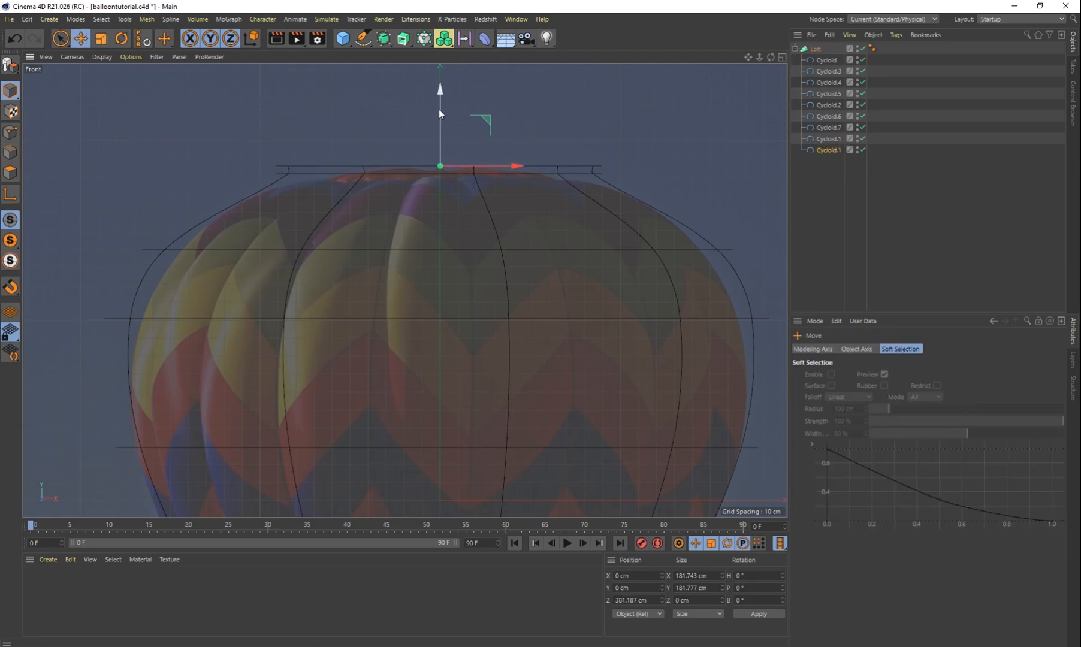
left_click(826, 151)
key("t")
left_click_drag(584, 132, 38, 172)
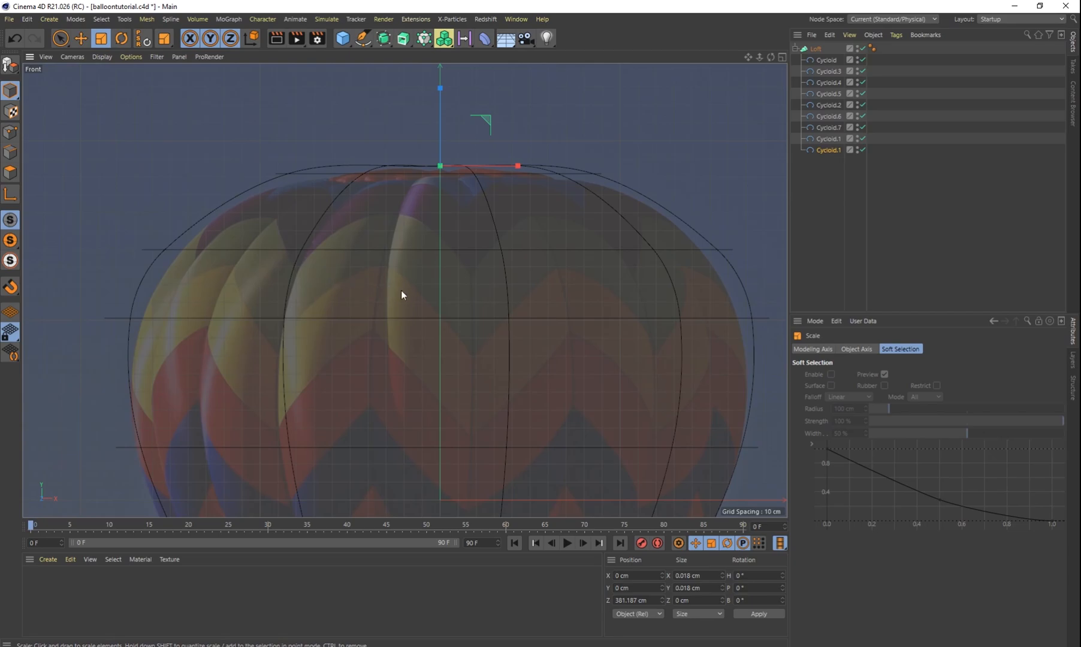
Try to refine the cycloid just below the crown by scaling it to about 331 cm wide and raising it slightly
middle_click_drag(441, 307, 447, 113, "alt")
middle_click_drag(510, 280, 477, 378, "alt")
middle_click_drag(541, 285, 543, 331, "alt")
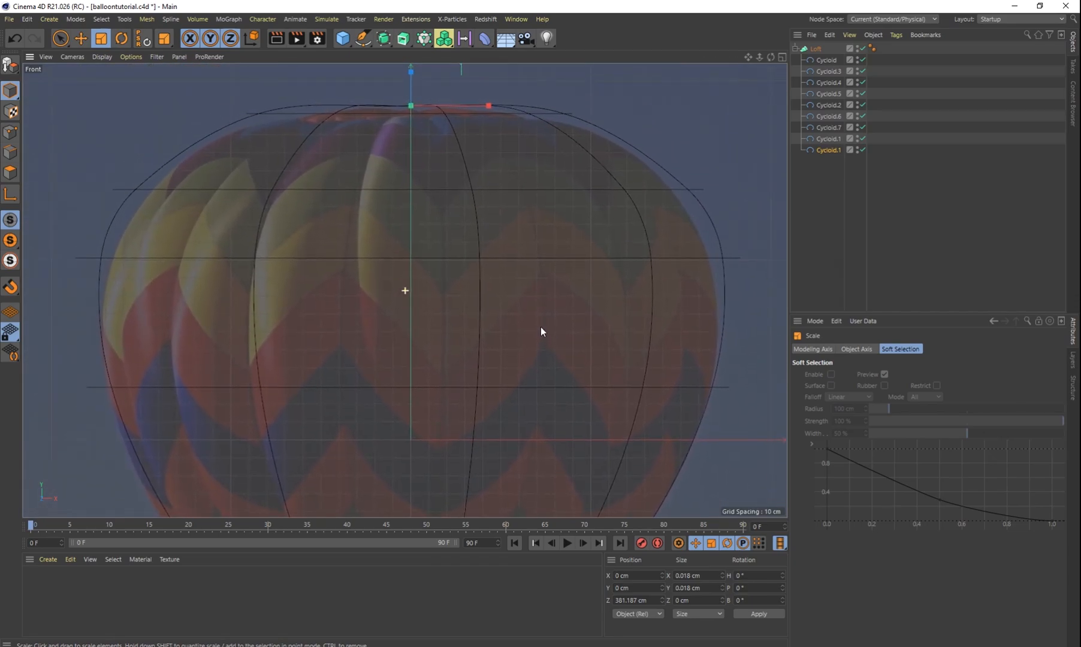
left_click(828, 138)
left_click(829, 131)
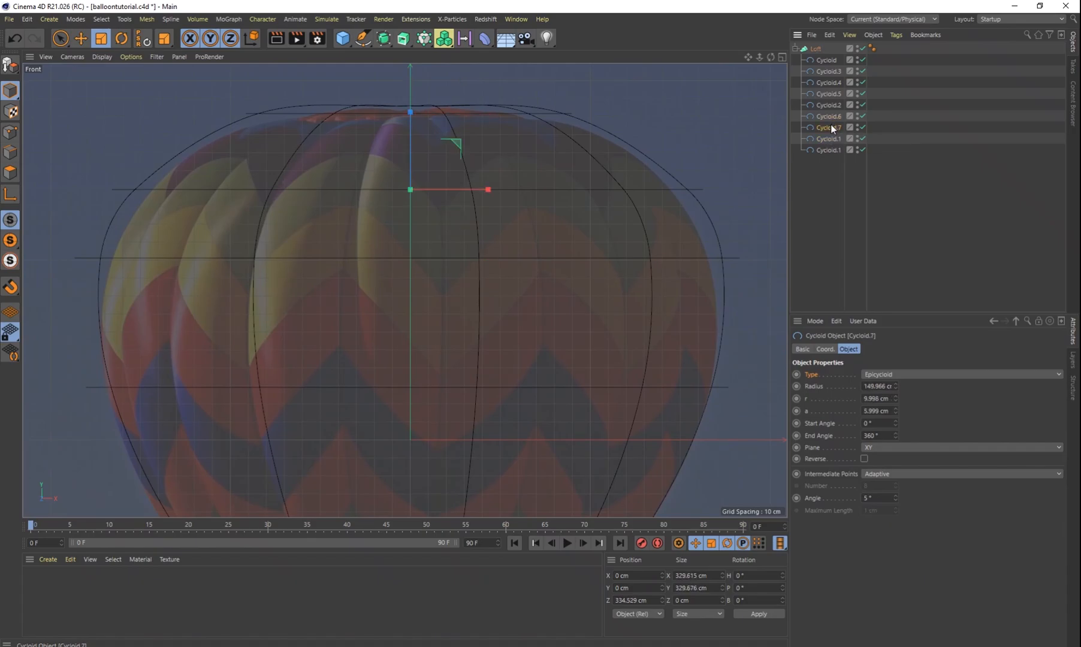
key("t")
mouse_move(612, 170)
left_mouse_down()
mouse_move(600, 168)
mouse_move(629, 160)
mouse_move(610, 161)
left_mouse_up()
key("e")
mouse_move(412, 168)
left_mouse_down()
mouse_move(409, 190)
mouse_move(409, 142)
mouse_move(414, 152)
left_mouse_up()
key("ctrl+z")
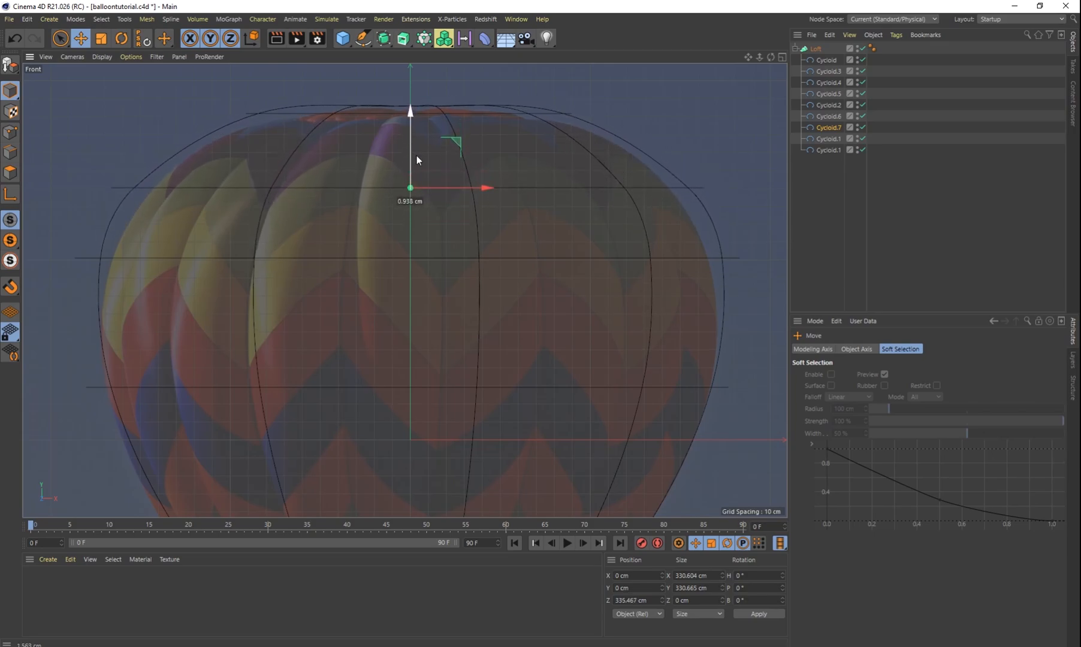
key("t")
left_click_drag(527, 144, 526, 144)
Scale the cycloid at Z 296 cm to about 374 cm wide, then undo a further small scale change
left_click(829, 118)
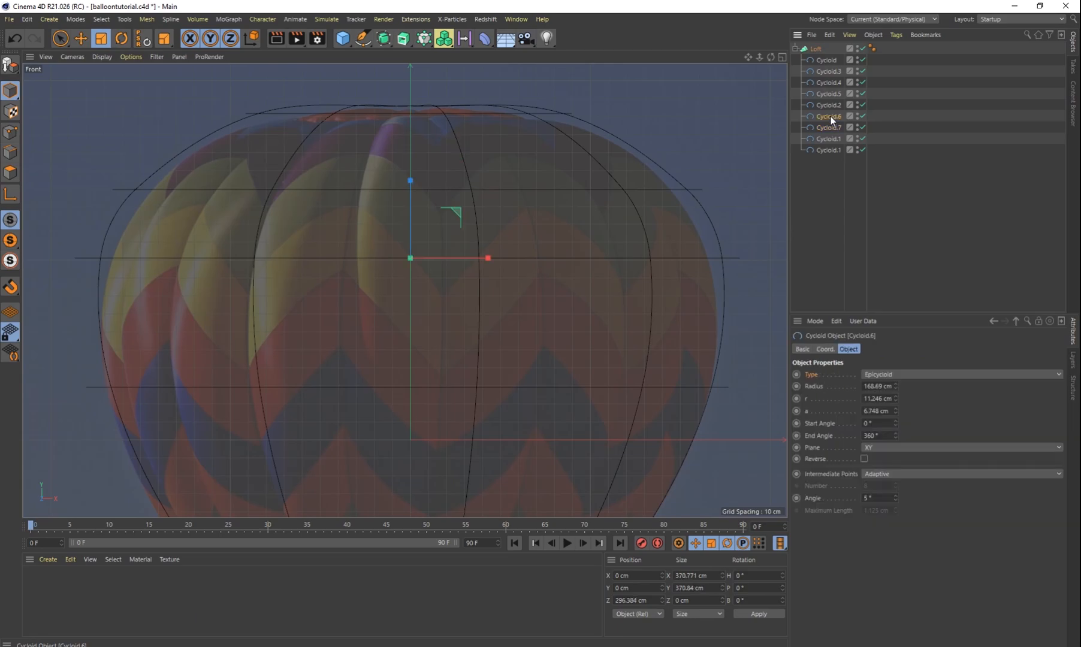
left_click_drag(597, 242, 606, 233)
scroll(606, 268, "down", 5)
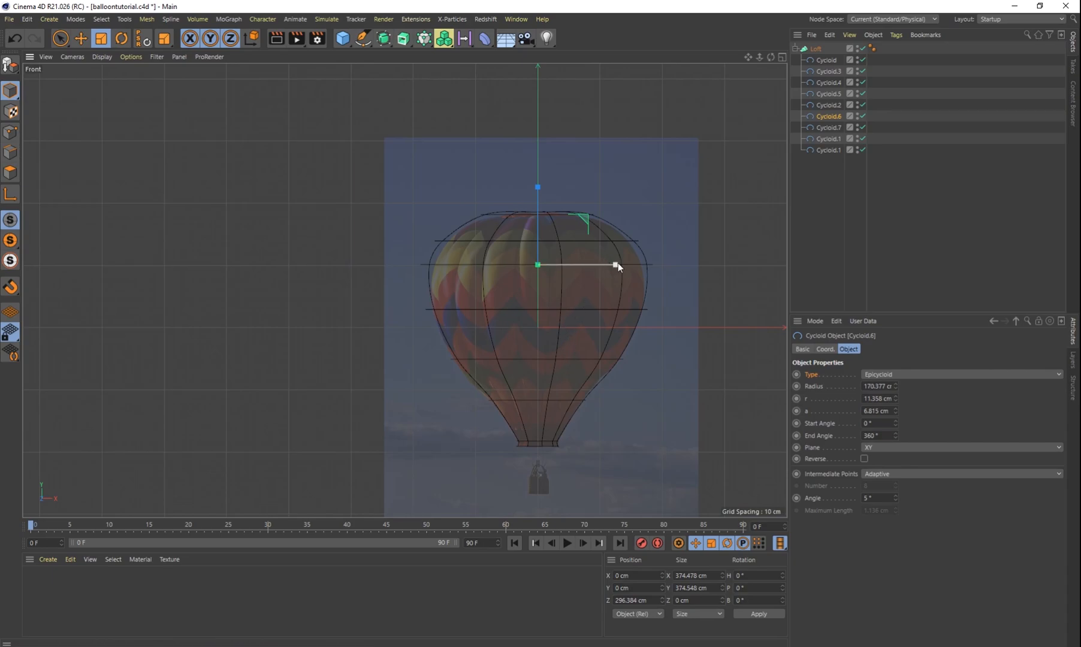
left_click_drag(619, 262, 616, 262)
key("ctrl+z")
Delete the 330 cm wide cycloid below the crown and scale the one beneath it to about 345 cm wide
left_click(826, 128)
key("Delete")
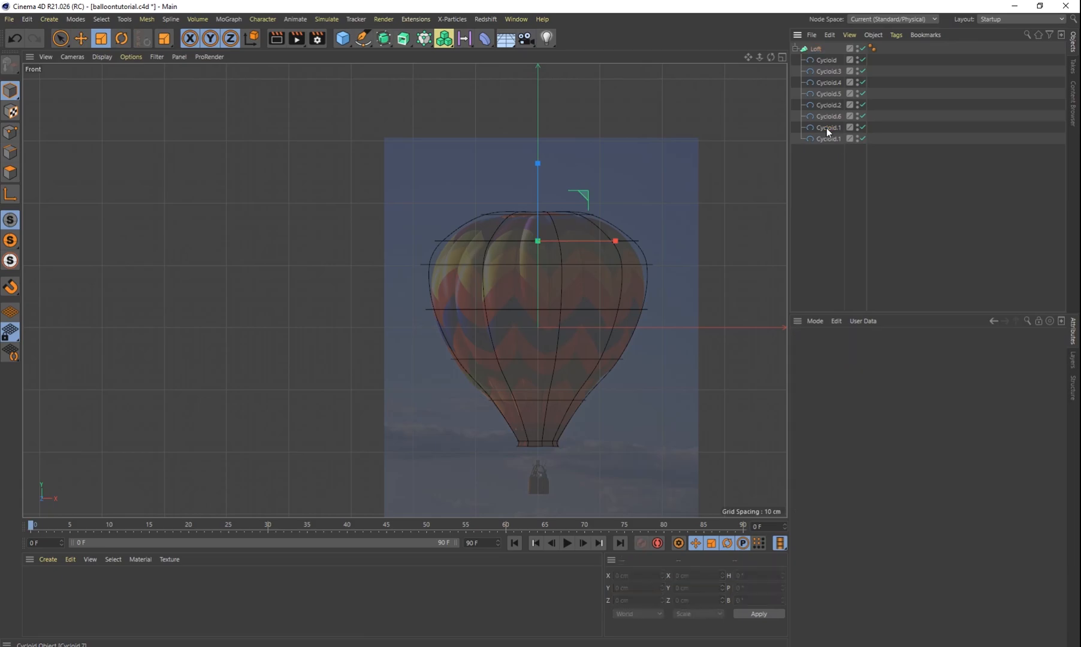
left_click(830, 116)
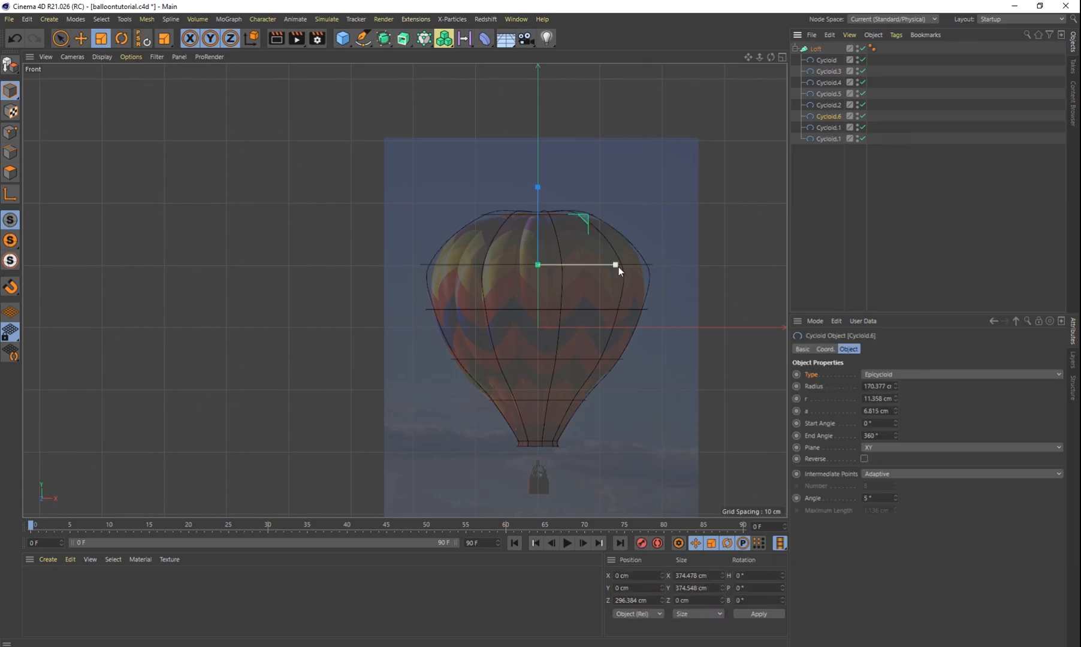
left_click_drag(618, 264, 605, 260)
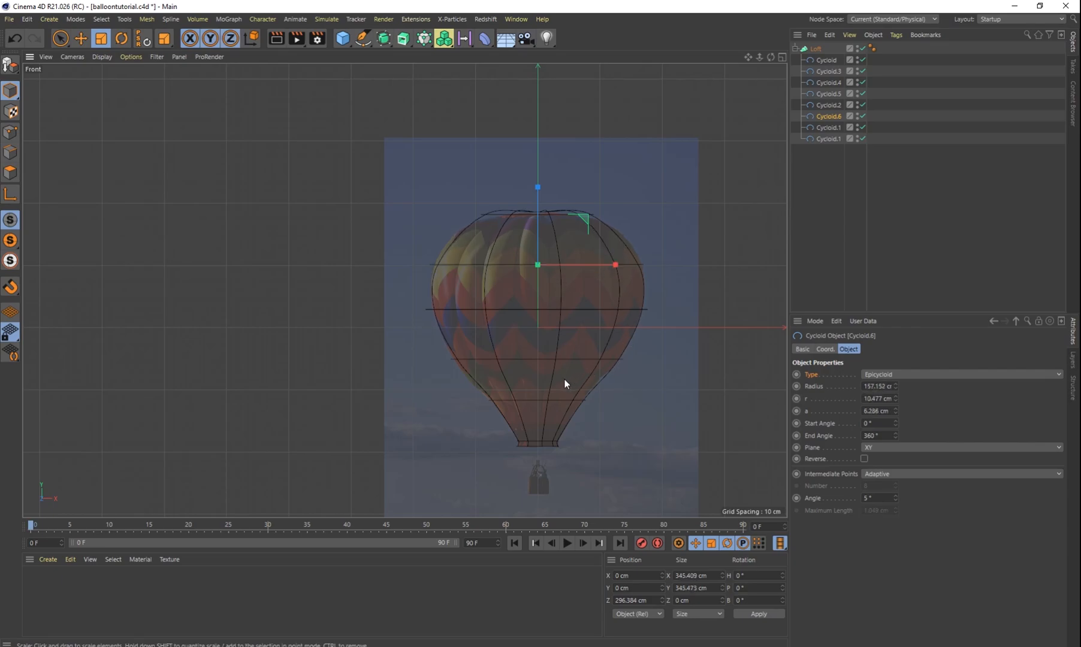
Examine the lofted balloon's shape and mesh density in the Perspective view
middle_click_drag(565, 380, 565, 327)
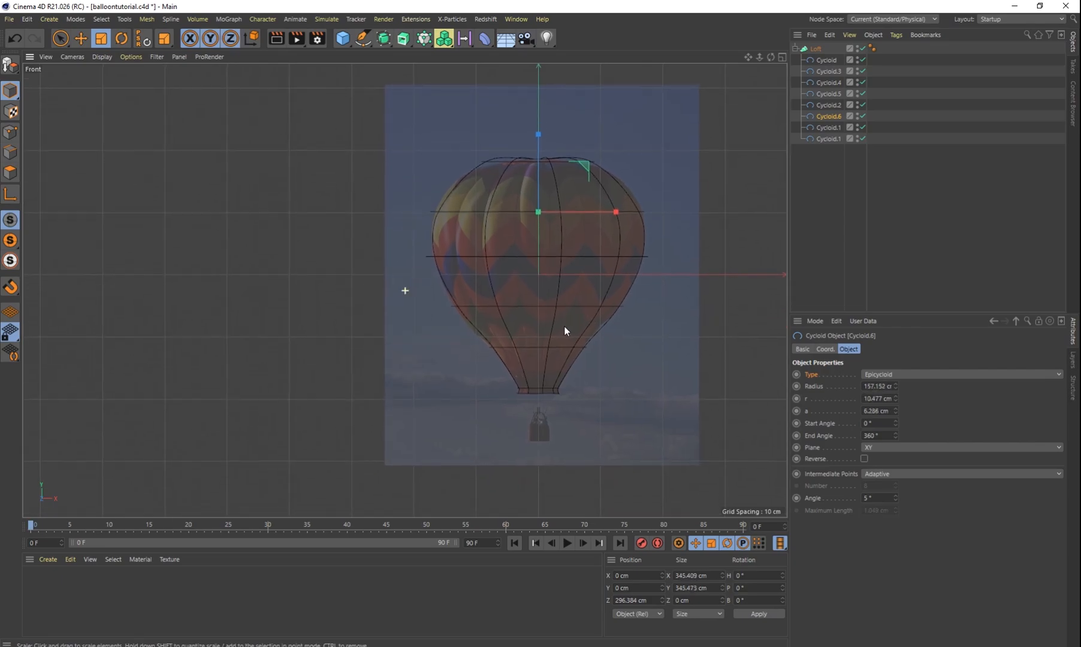
left_click(782, 57)
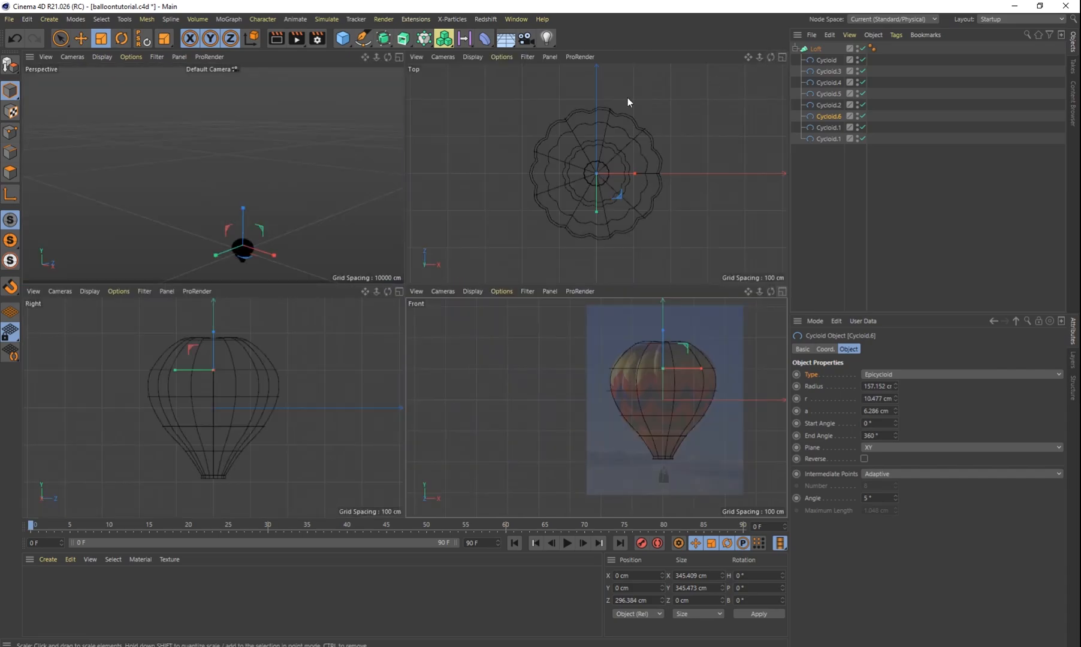
left_click(399, 57)
scroll(490, 431, "up", 5)
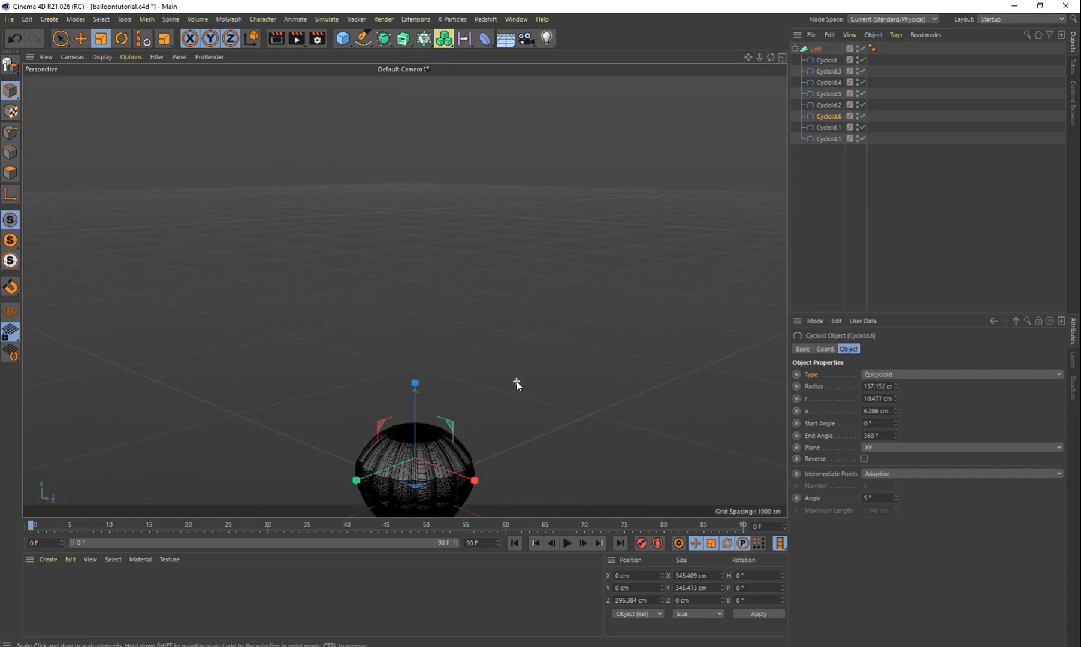
middle_click_drag(492, 442, 534, 220)
scroll(451, 308, "up", 3)
scroll(451, 307, "up", 6)
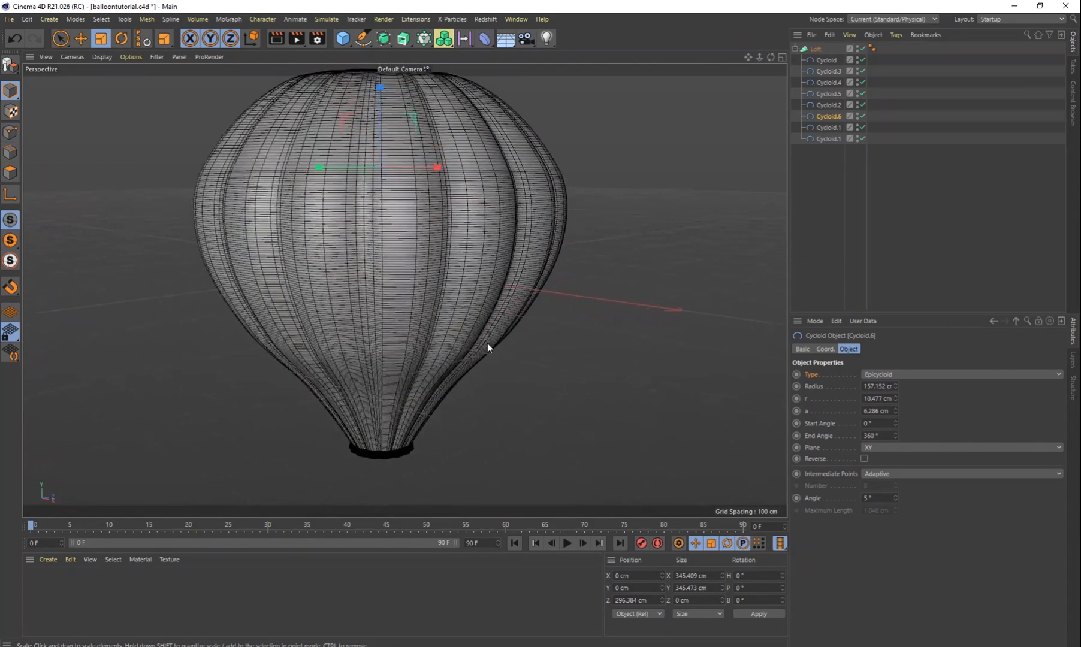
mouse_move(593, 355)
middle_mouse_down()
mouse_move(625, 367)
mouse_move(605, 362)
middle_mouse_up()
left_click_drag(632, 353, 592, 406, "alt")
scroll(607, 369, "down", 3)
scroll(578, 405, "up", 3)
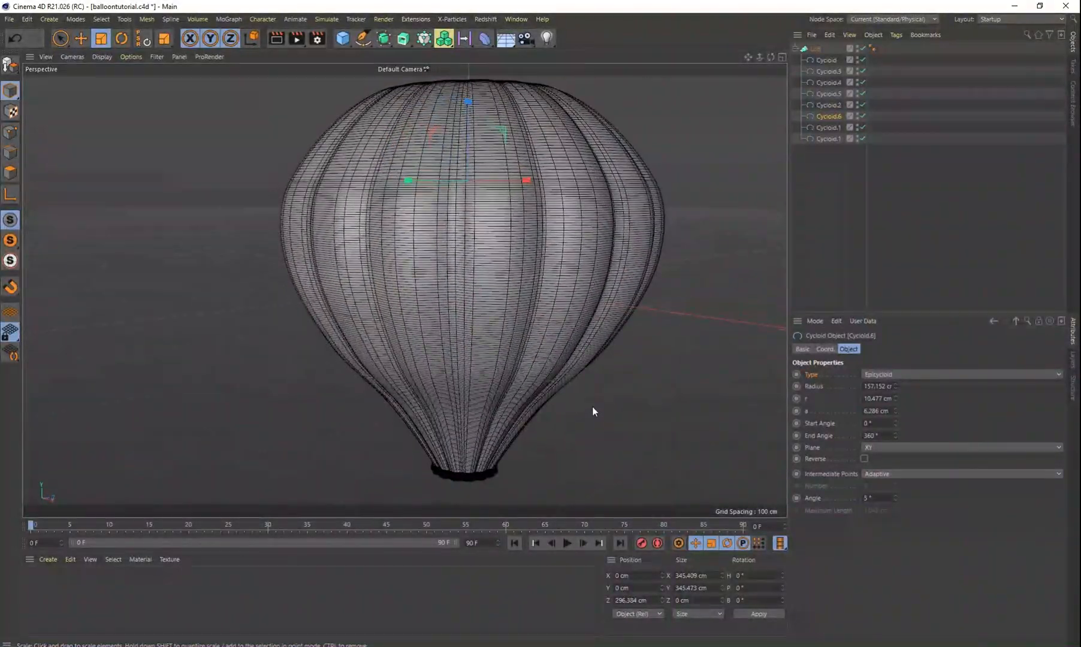
Set the loft's Mesh Subdivision V to 20 and Mesh Subdivision U to 80
left_click(818, 48)
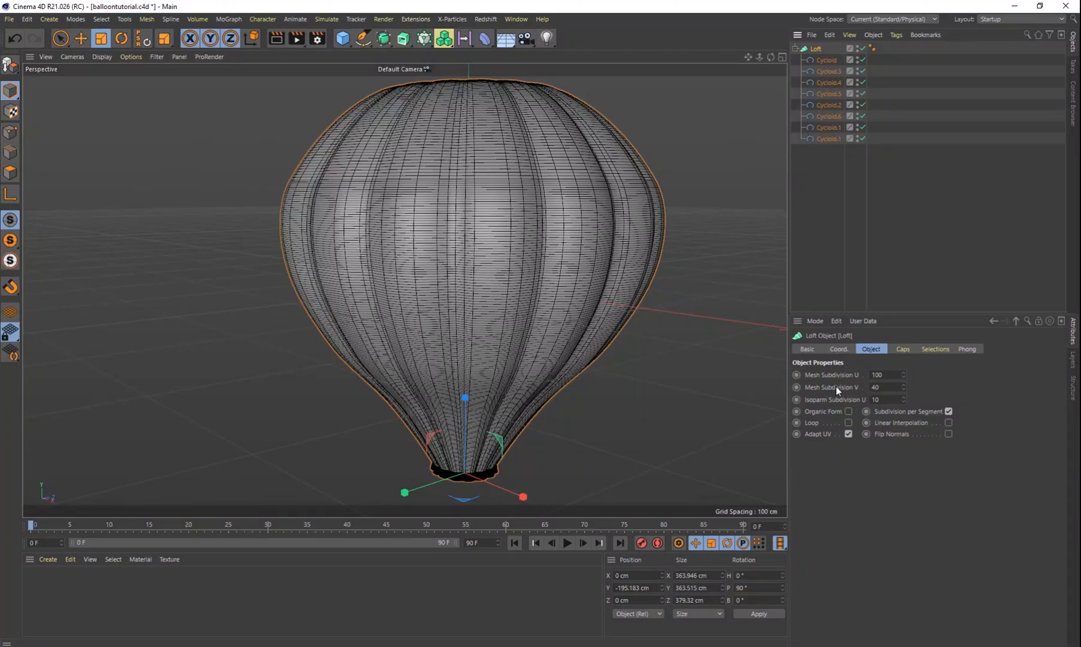
left_click_drag(894, 375, 850, 376)
left_click(891, 388)
type("20")
key("Tab")
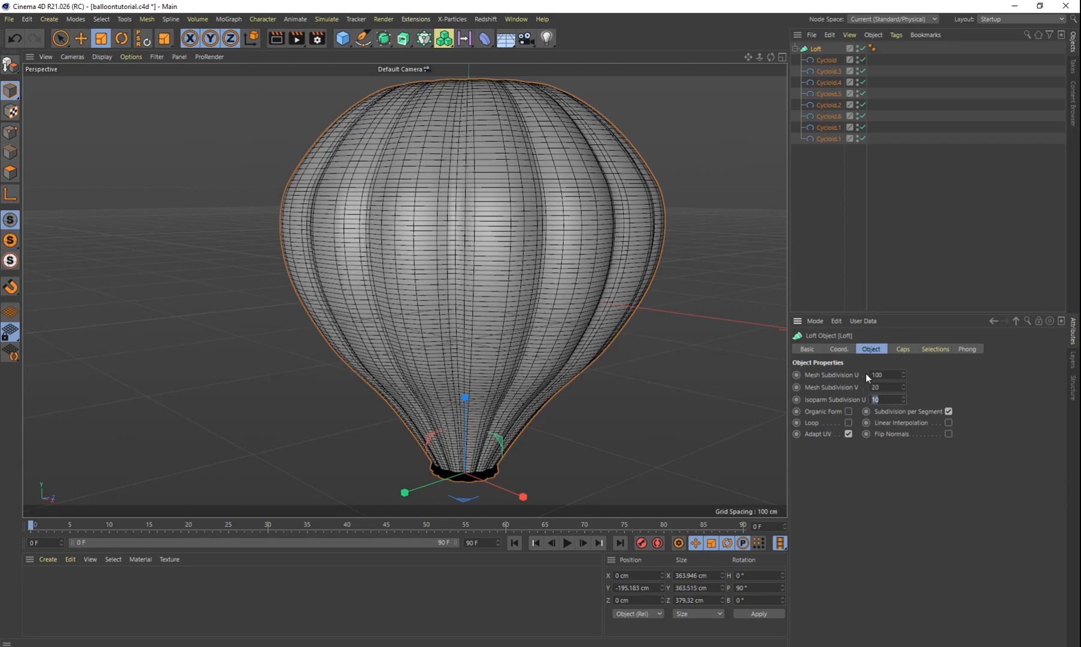
left_click_drag(883, 375, 845, 372)
type("80")
key("Tab")
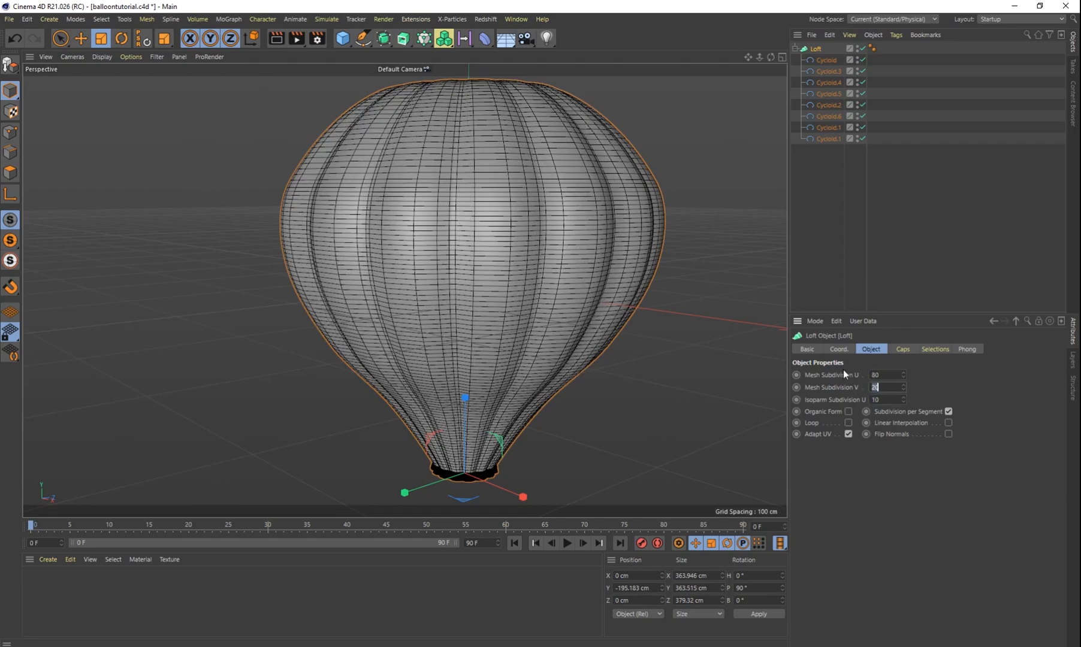
Raise the 278 cm wide cycloid in the balloon's lower half to about Z 162 cm
left_click_drag(563, 431, 601, 411, "alt")
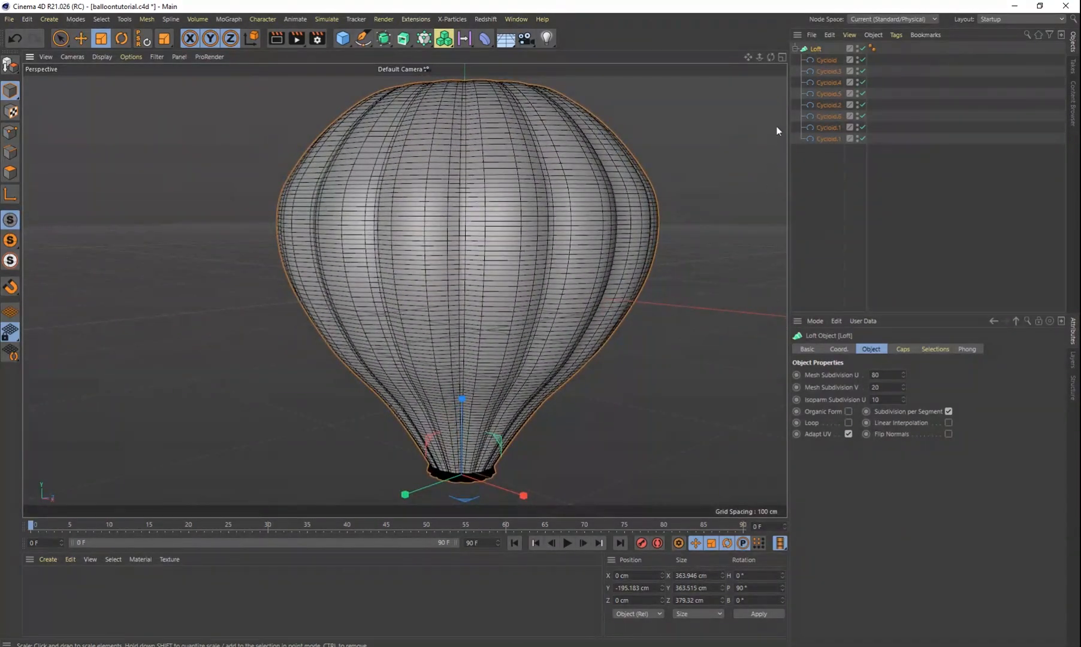
left_click(831, 95)
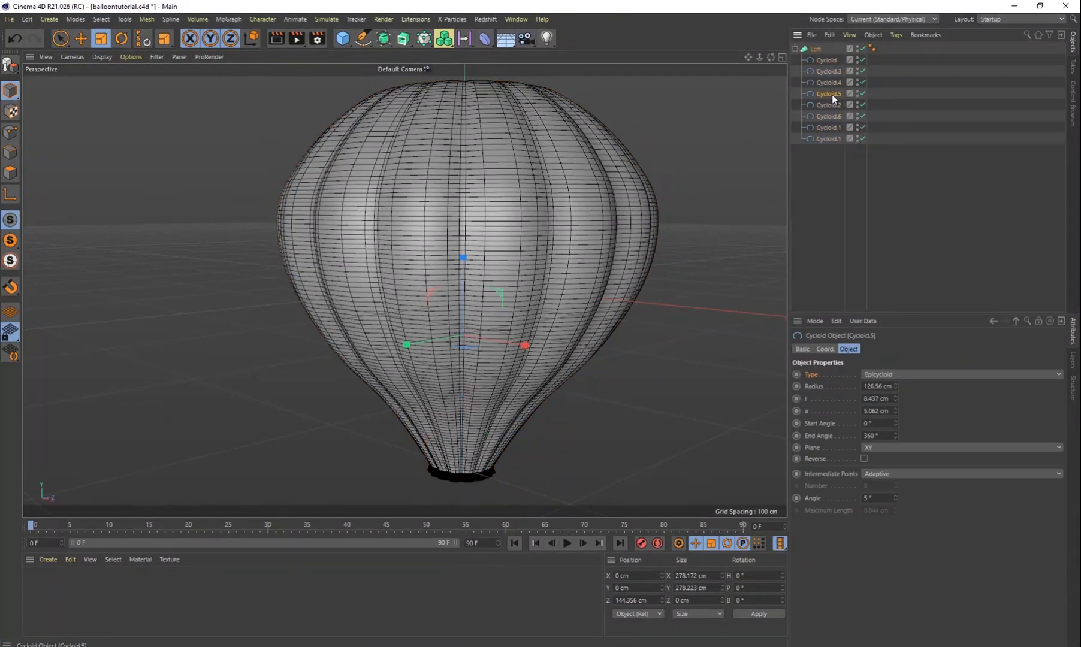
key("e")
left_click_drag(465, 257, 586, 210)
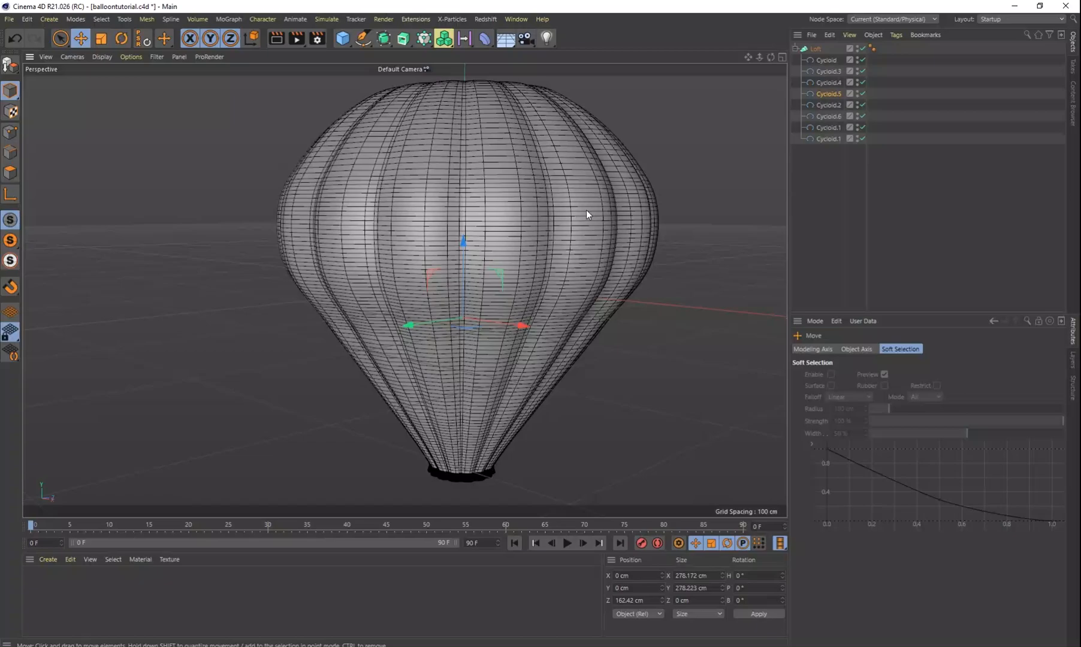
Readjust the Z height of the 278 cm wide cycloid to smooth the profile of the balloon's lower half
left_click(838, 105)
mouse_move(466, 182)
left_mouse_down()
mouse_move(467, 165)
mouse_move(470, 206)
mouse_move(481, 181)
left_mouse_up()
left_click(830, 97)
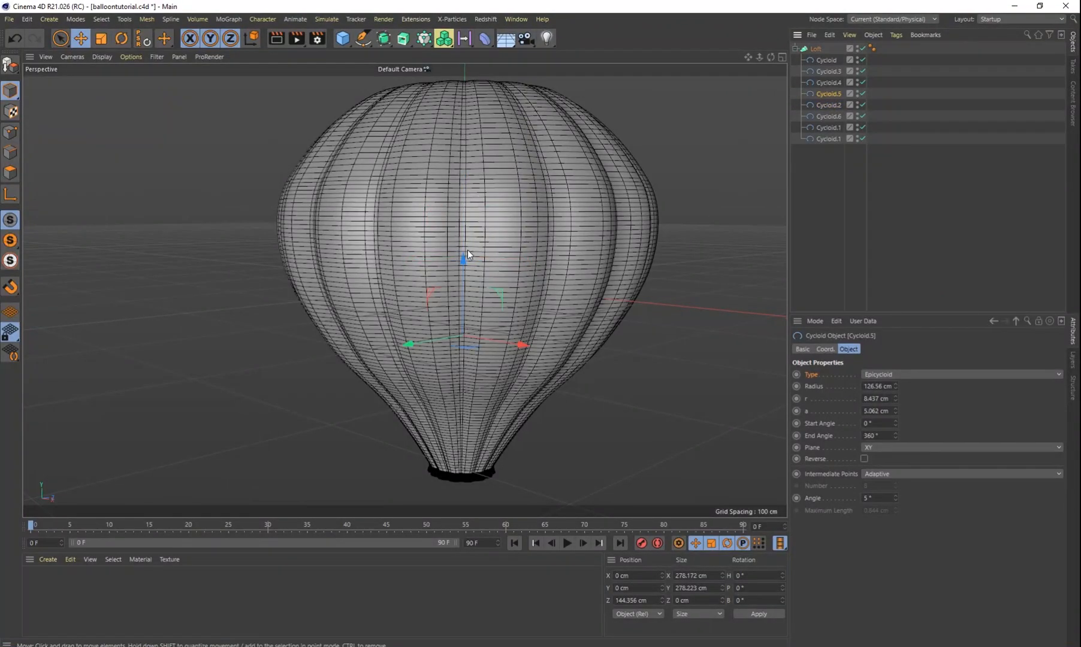
mouse_move(467, 250)
left_mouse_down()
mouse_move(461, 265)
mouse_move(466, 250)
left_mouse_up()
Raise the 182 cm wide cycloid at the balloon's crown to about Z 384 cm
left_click(830, 83)
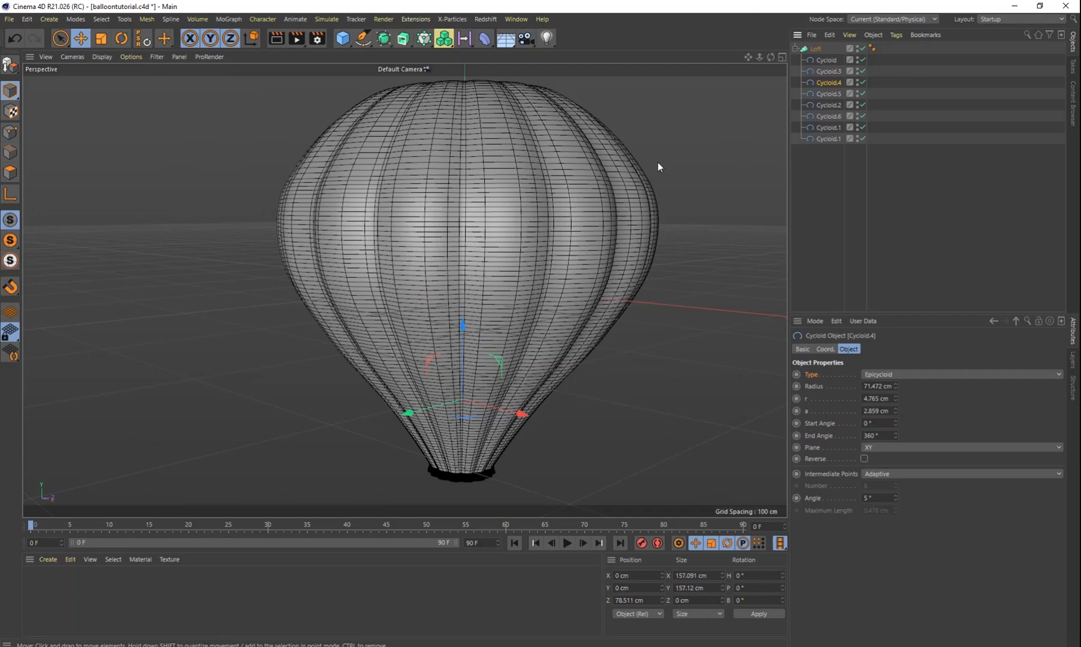
left_click(829, 60)
left_click(831, 127)
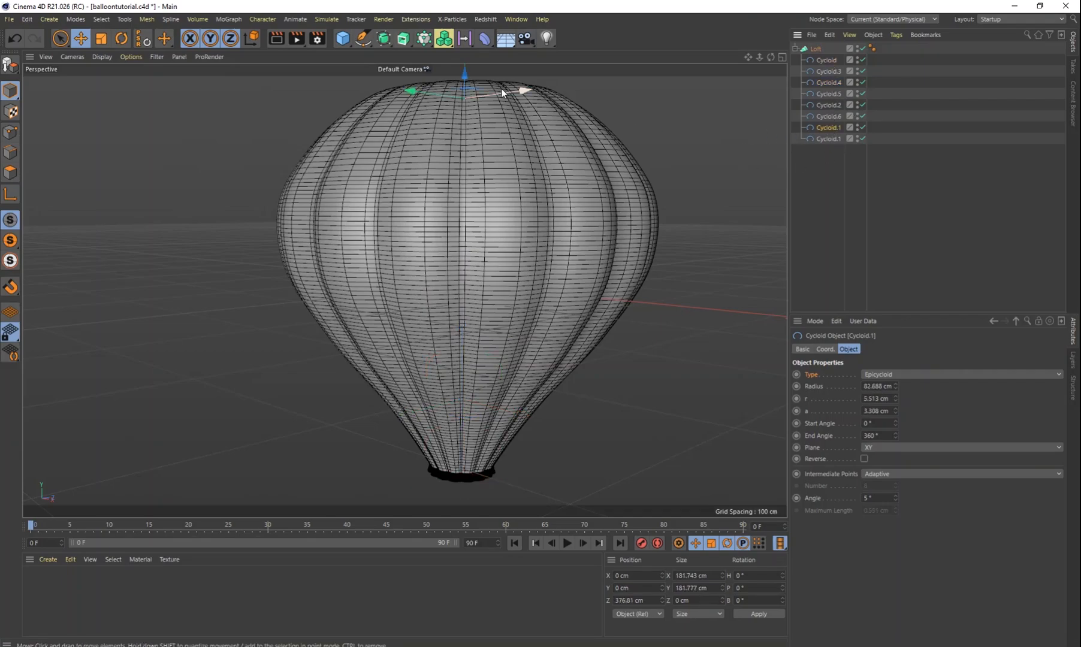
left_click_drag(560, 195, 537, 251, "alt")
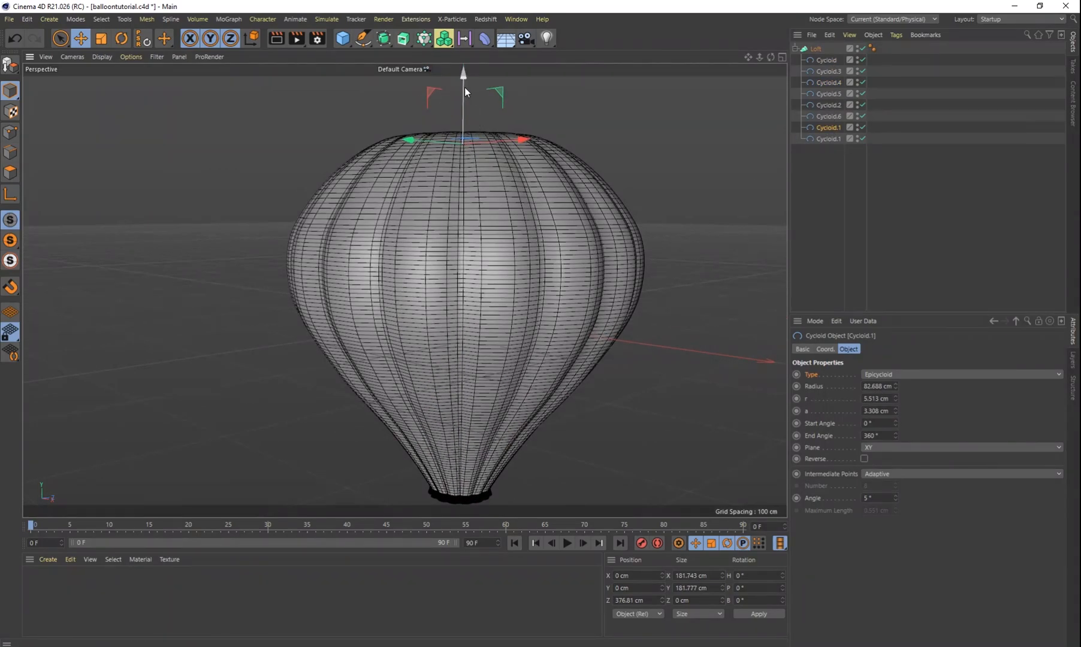
left_click_drag(457, 78, 511, 72)
mouse_move(543, 276)
left_mouse_down("alt")
mouse_move(524, 269)
mouse_move(548, 268)
left_mouse_up("alt")
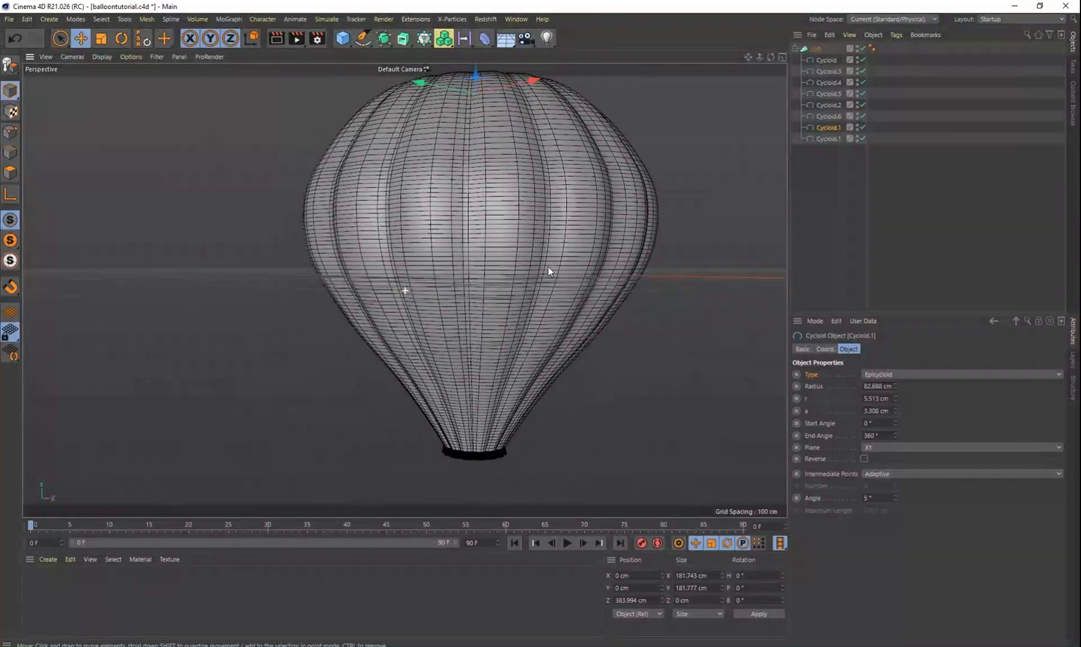
Raise the cycloid just below the crown to about Z 325 cm and move the 358 cm wide cycloid to about Z 239 cm
left_click(828, 116)
left_click_drag(481, 100, 485, 74)
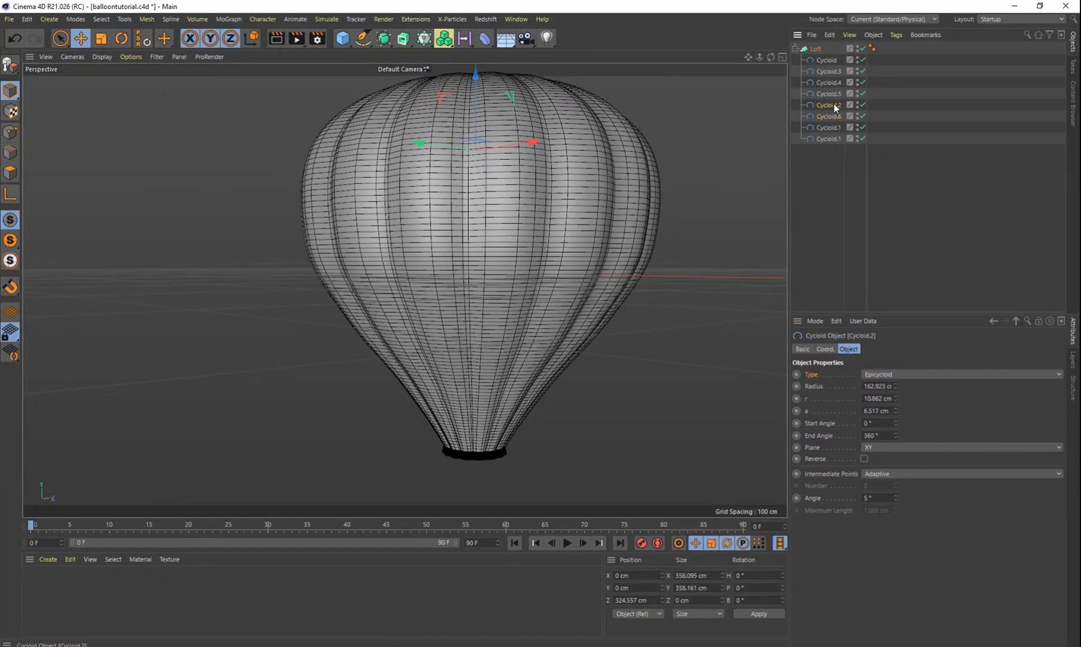
left_click(833, 105)
left_click_drag(477, 170, 495, 333)
scroll(498, 355, "up", 3)
scroll(496, 354, "down", 2)
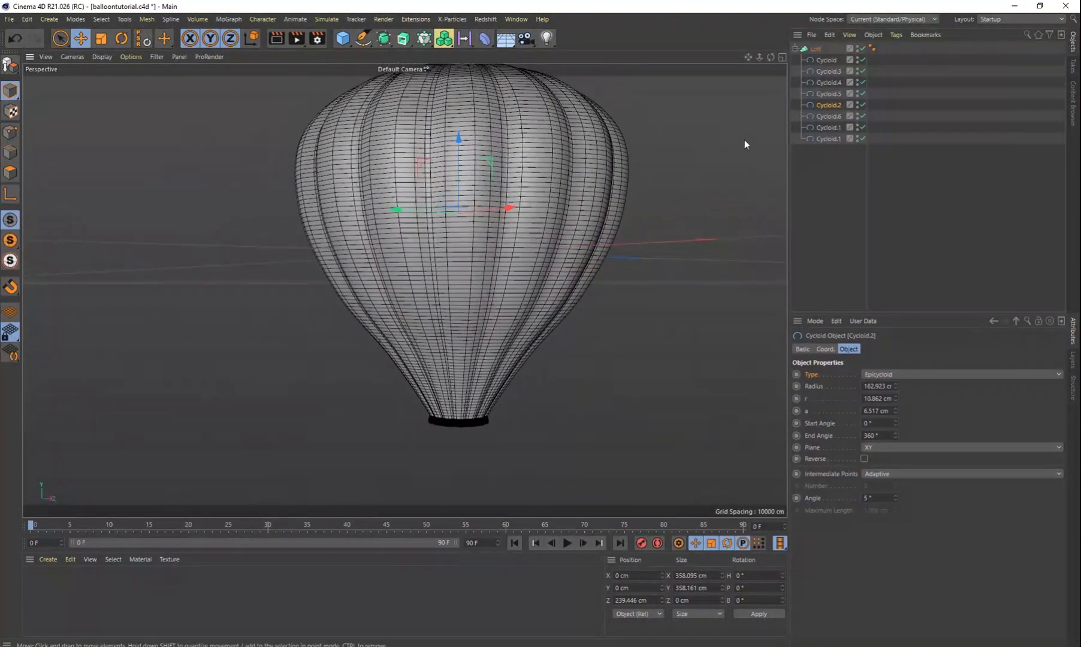
Collapse the balloon loft's hierarchy and undo the accidental move of the 358 cm wide cycloid
left_click(795, 48)
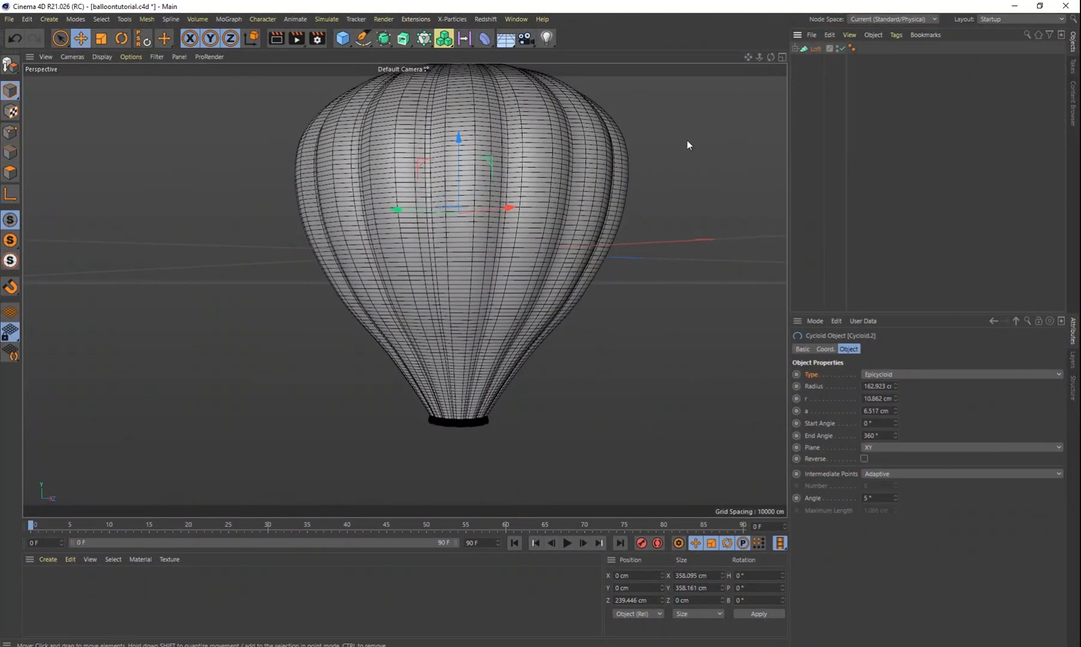
scroll(474, 374, "up", 2)
left_click_drag(474, 374, 499, 394, "alt")
scroll(488, 377, "up", 3)
scroll(488, 377, "down", 1)
scroll(478, 364, "down", 3)
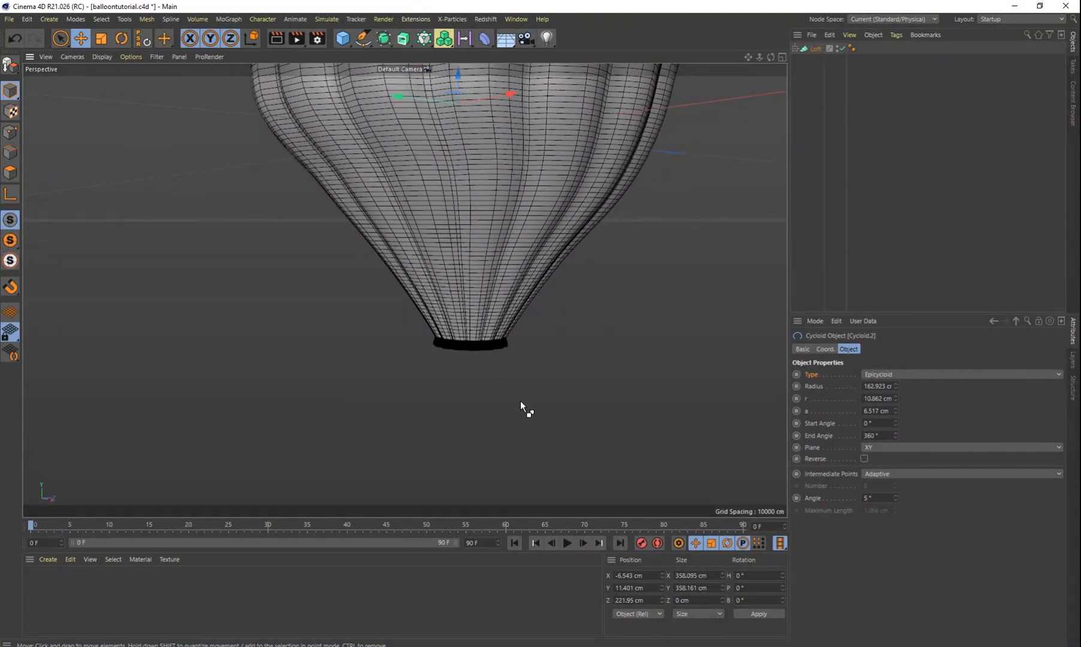
key("ctrl+z")
Add a rectangle spline to the scene for the balloon's basket
middle_click_drag(533, 418, 523, 368, "alt")
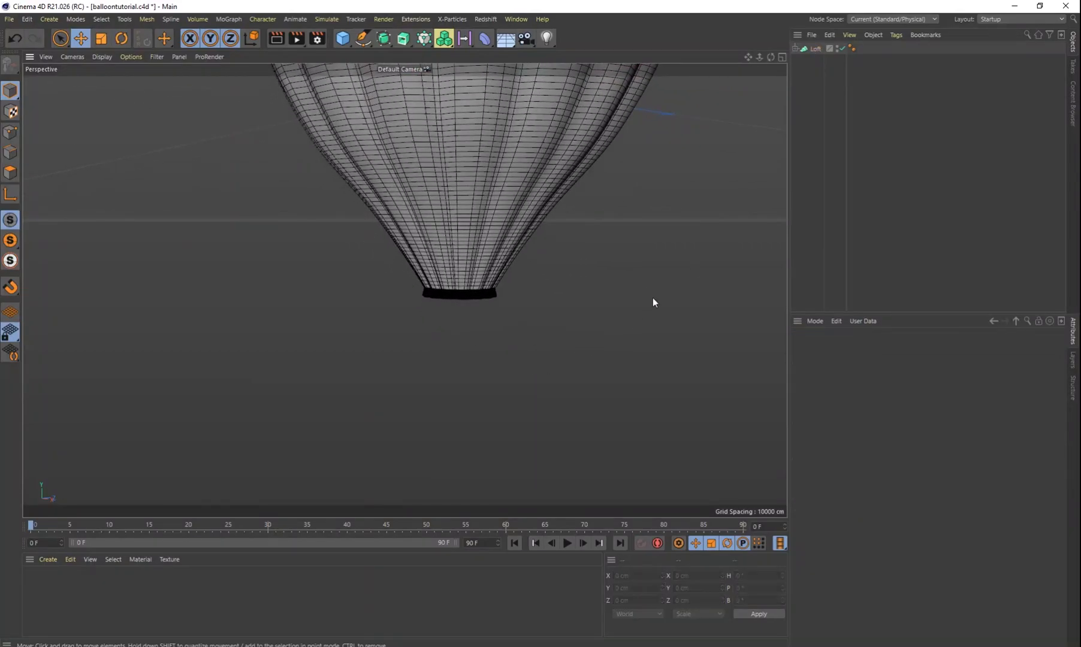
scroll(707, 262, "down", 5)
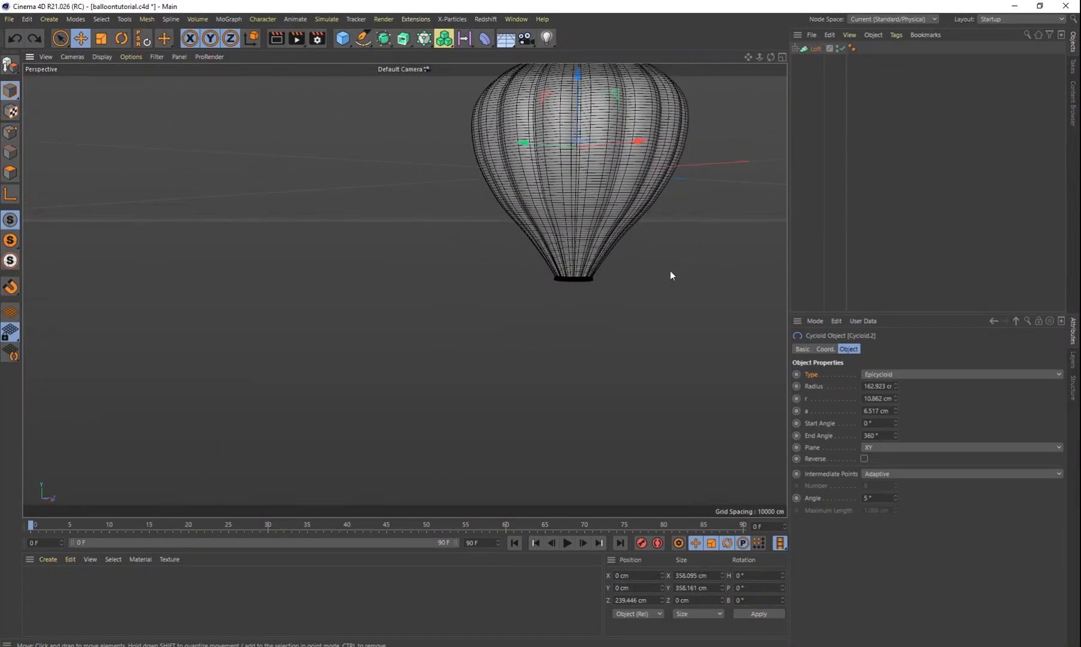
middle_click_drag(659, 274, 571, 350, "alt")
scroll(518, 345, "up", 6)
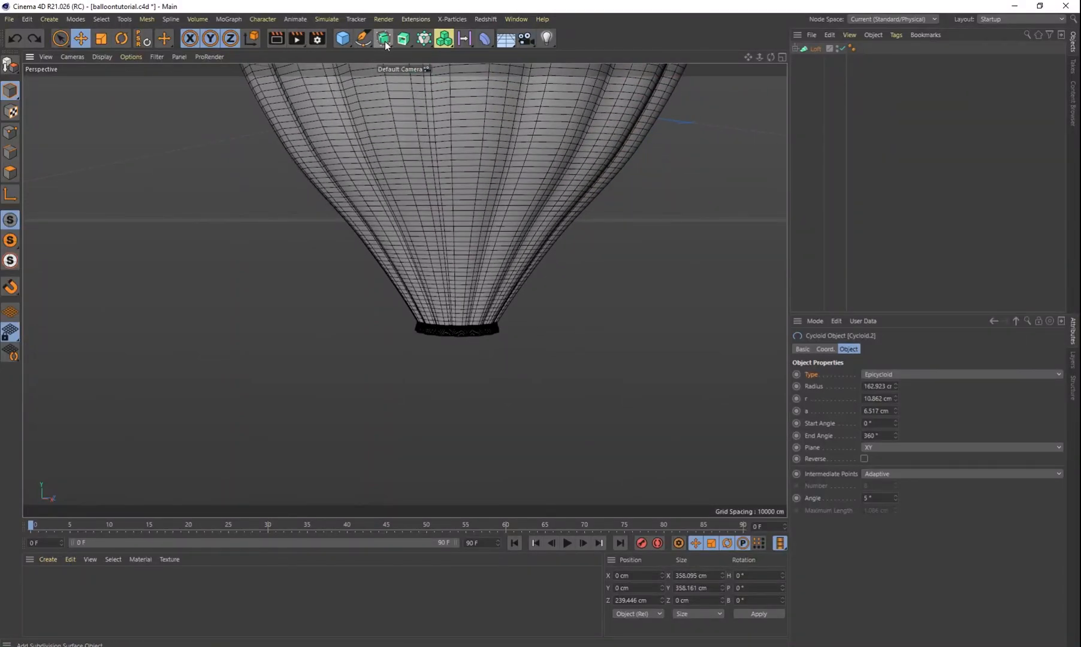
left_click(358, 41)
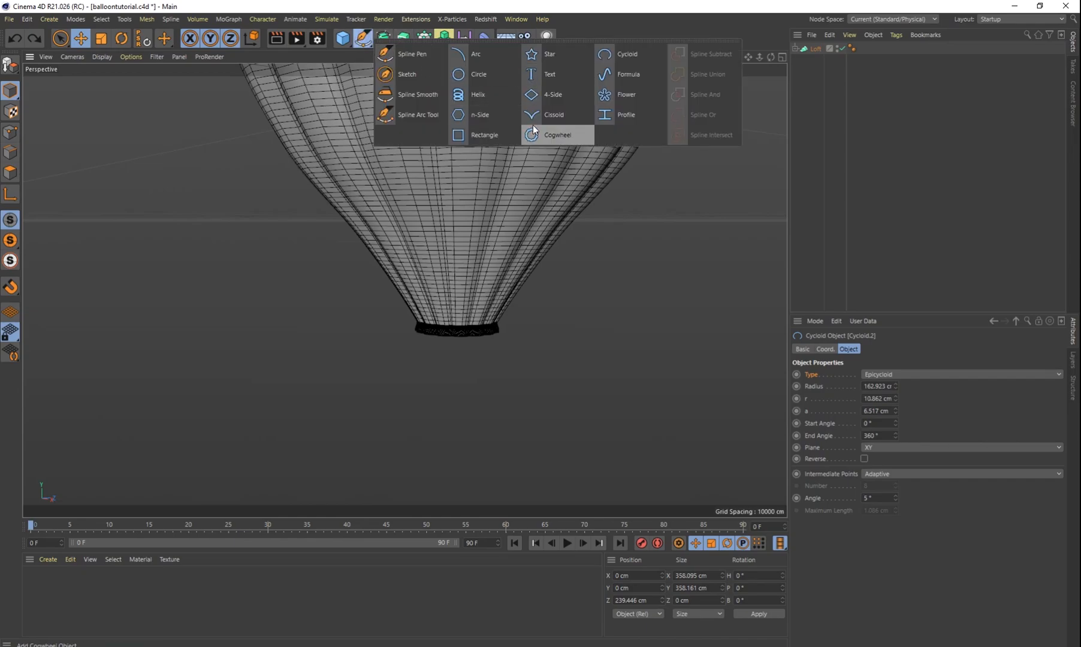
left_click(477, 136)
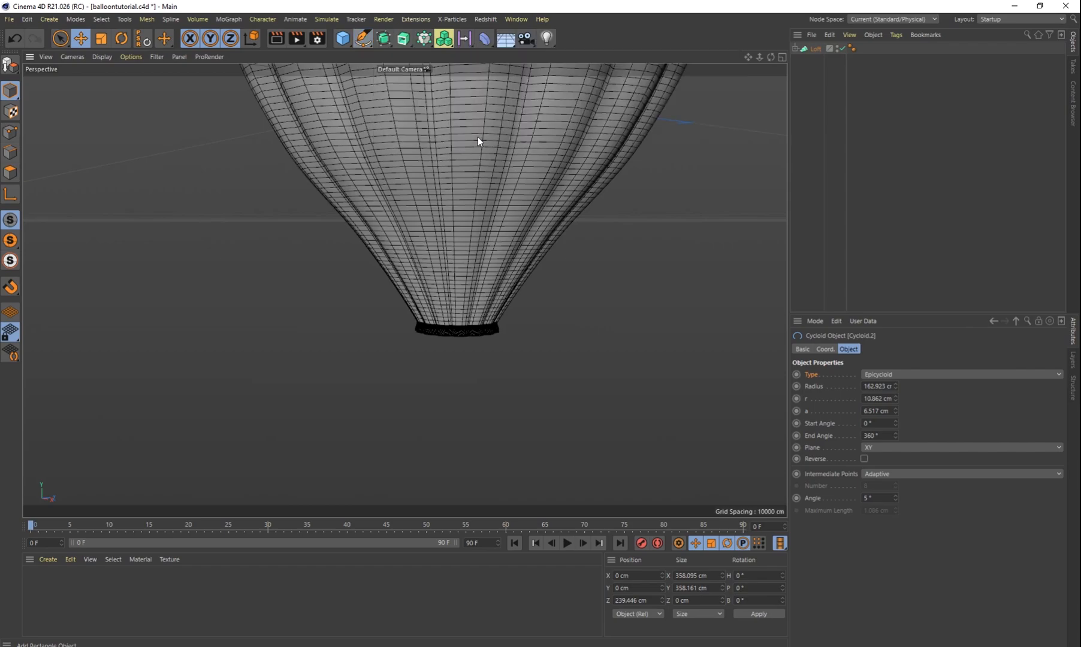
scroll(576, 300, "down", 5)
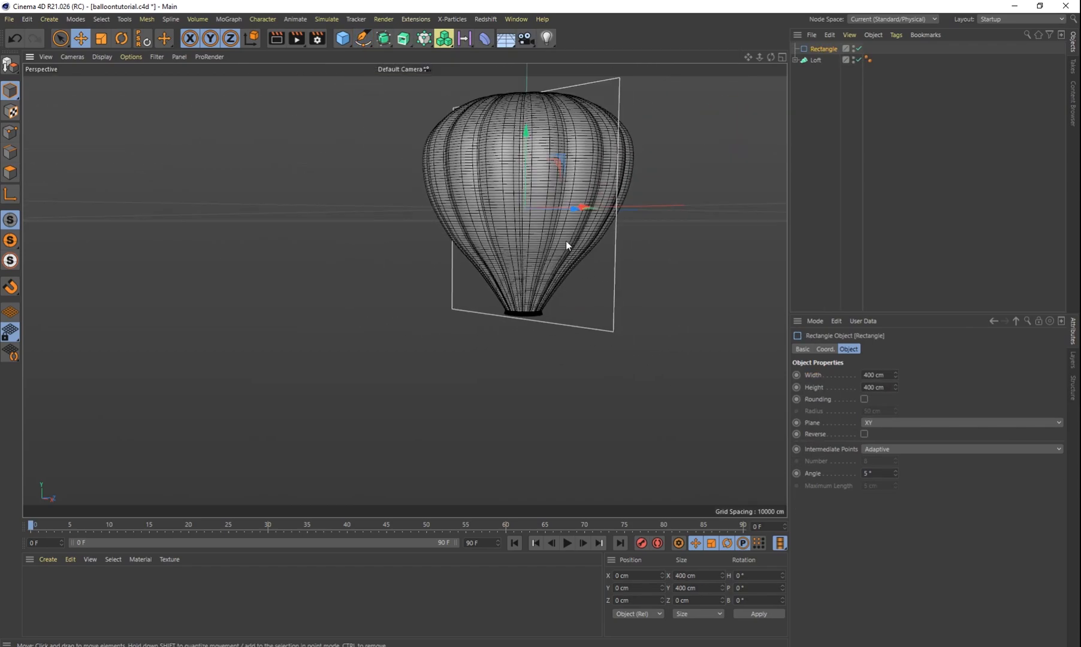
Lower the rectangle to about Y -343 cm beneath the balloon and scale it to about 76 cm square
left_click_drag(527, 131, 465, 449)
key("t")
left_click_drag(558, 359, 540, 376)
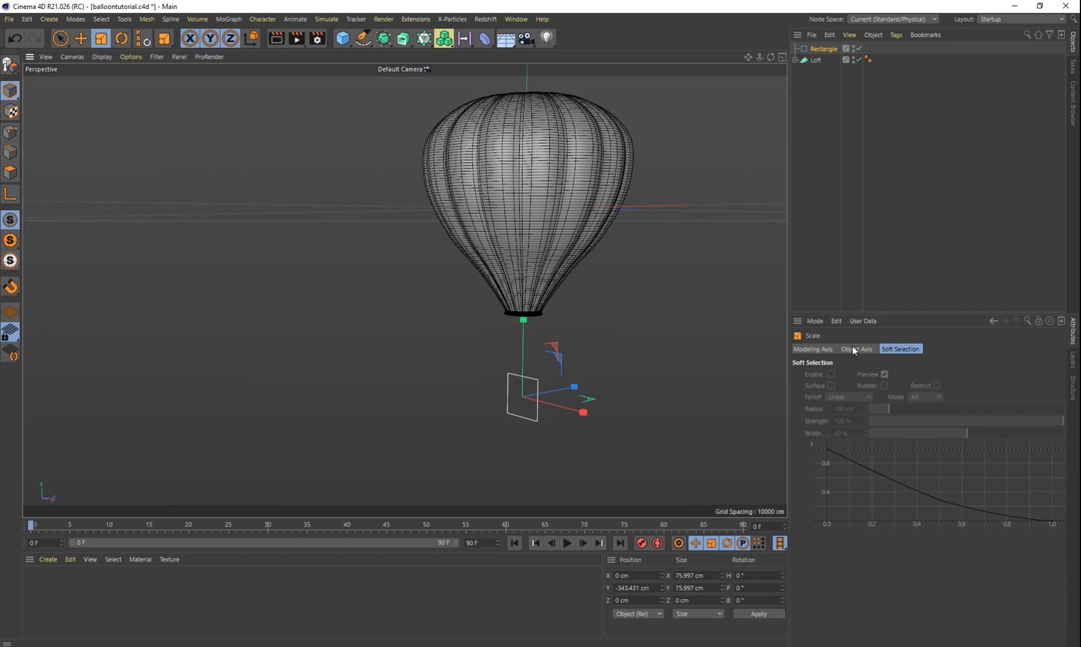
Lay the rectangle flat on the XZ plane and raise it to about Y -278 cm
left_click(824, 50)
left_click(870, 423)
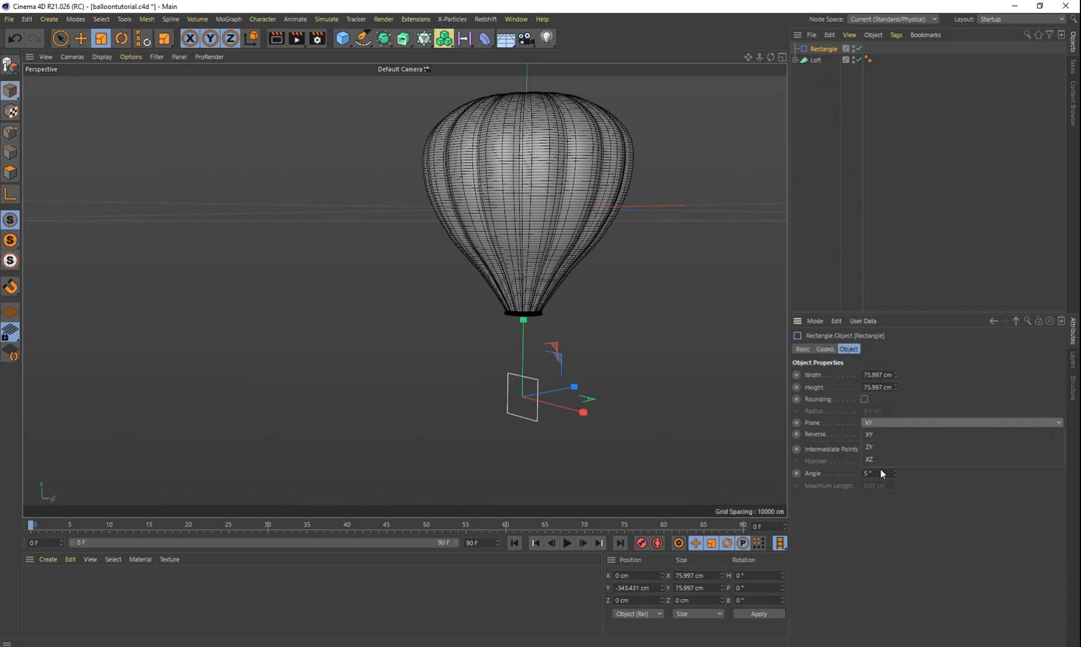
left_click(880, 459)
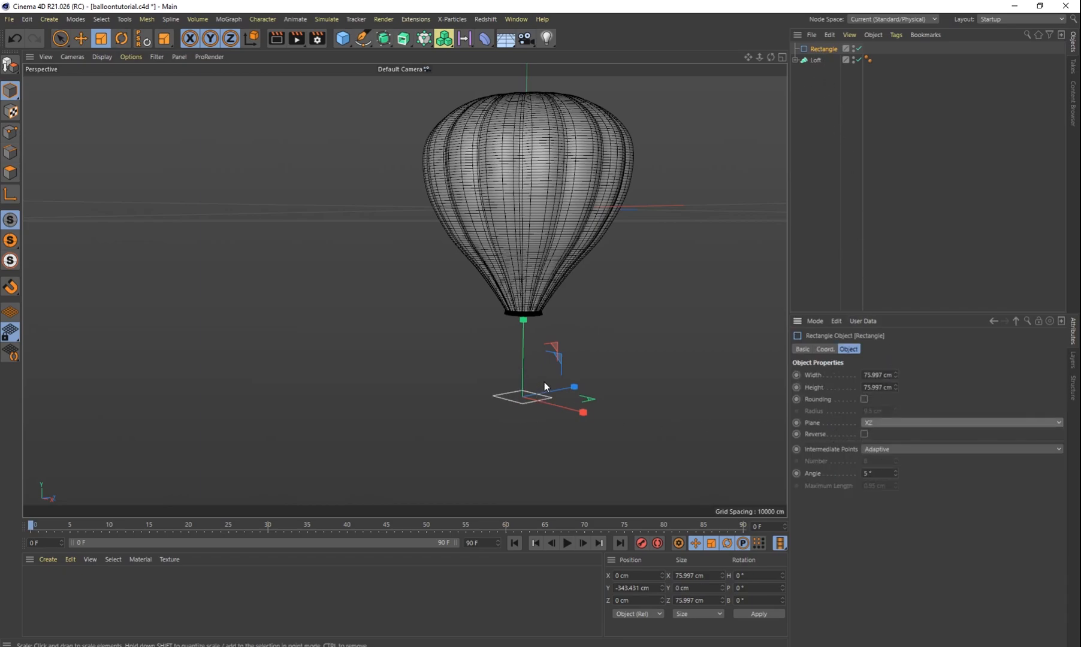
key("e")
left_click_drag(523, 326, 526, 295)
scroll(544, 330, "up", 6)
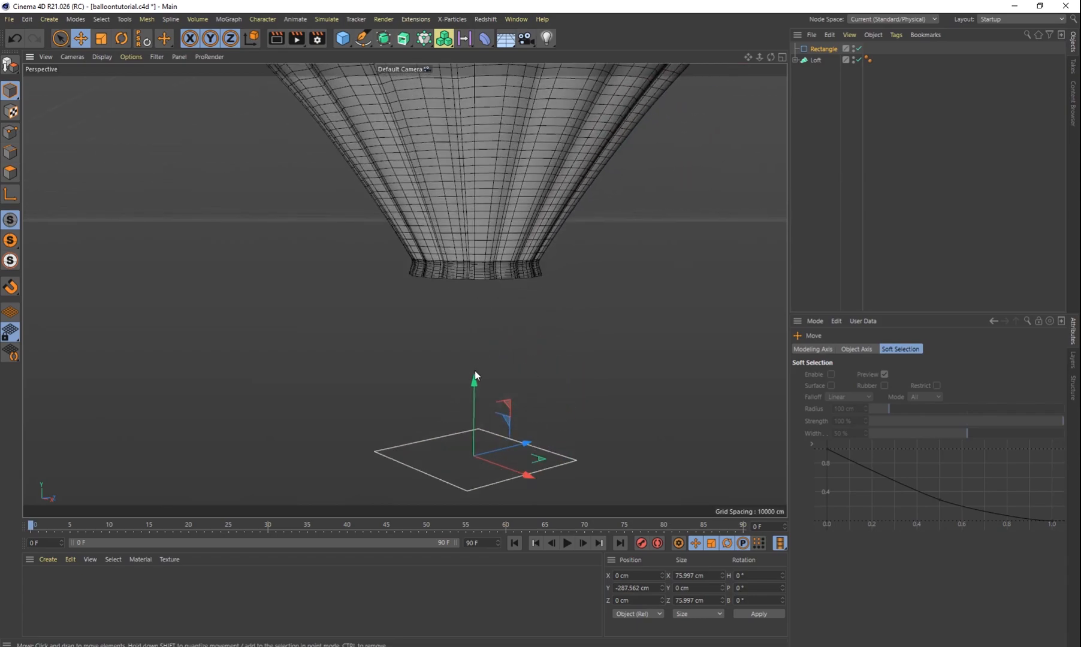
mouse_move(475, 376)
left_mouse_down()
mouse_move(491, 240)
mouse_move(473, 374)
mouse_move(470, 363)
left_mouse_up()
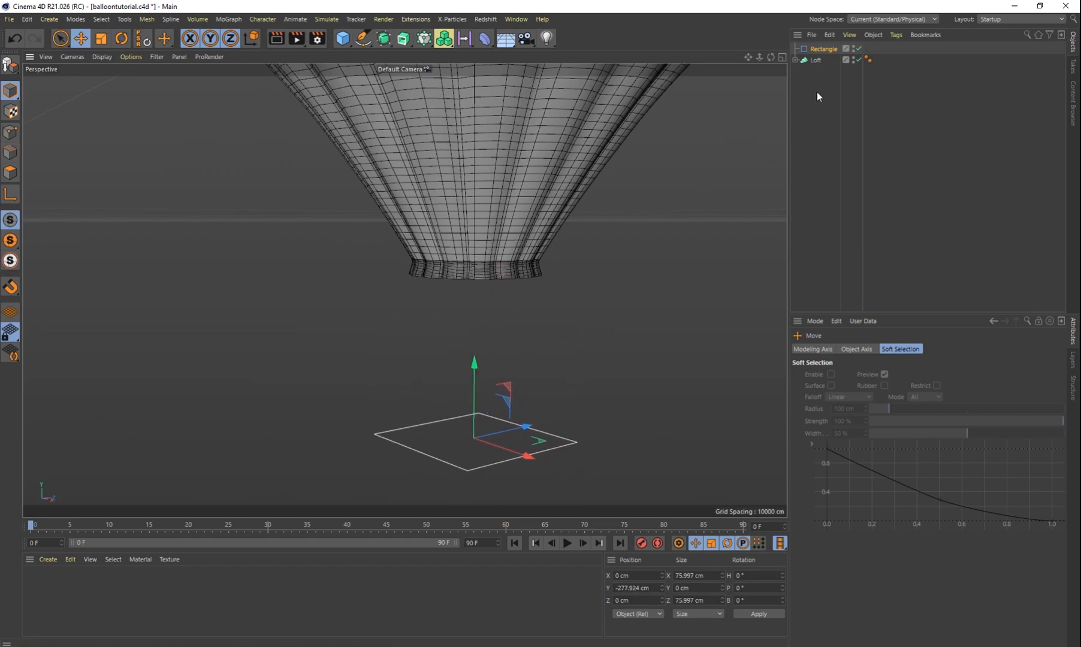
Duplicate the rectangle and raise the copy to about Y -236 cm
left_click_drag(822, 49, 821, 44, "ctrl")
left_click_drag(472, 362, 481, 277)
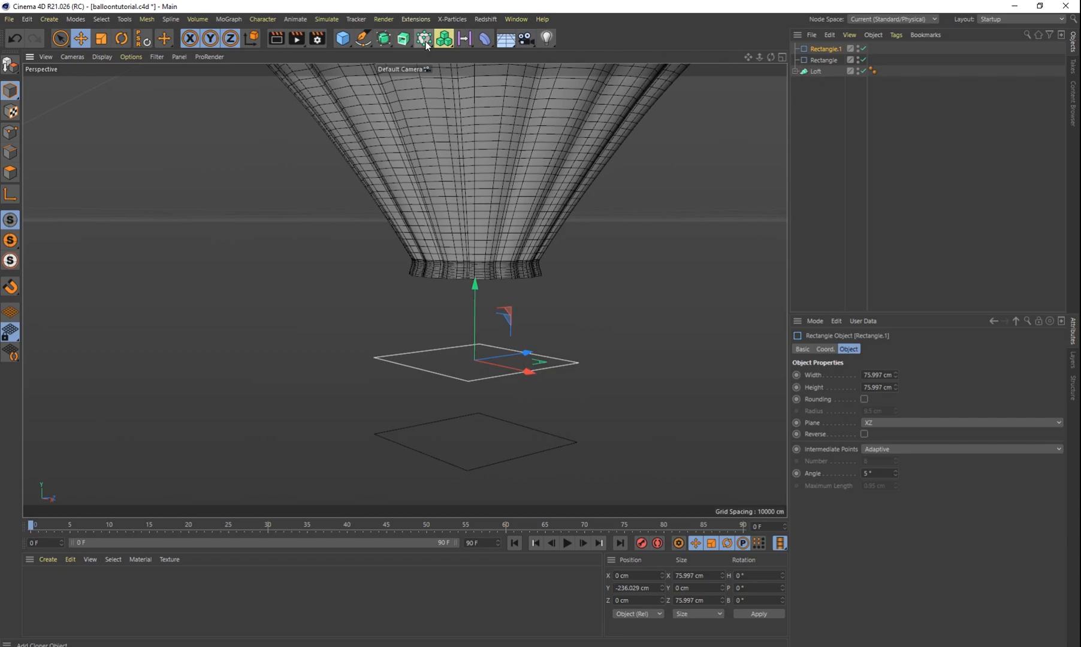
Add a second Loft object and nest both rectangles in it to form the basket body
left_click(403, 38)
left_click(455, 94)
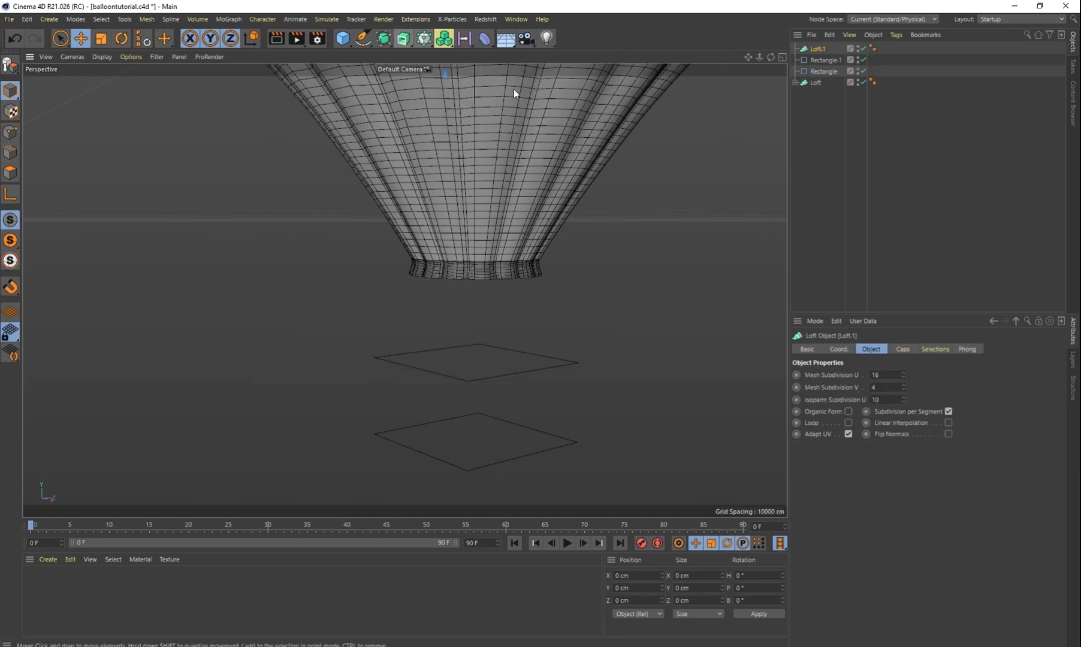
left_click(833, 72)
left_click(829, 64)
left_click(824, 71, "ctrl")
left_click_drag(824, 71, 819, 48)
scroll(538, 394, "up", 10)
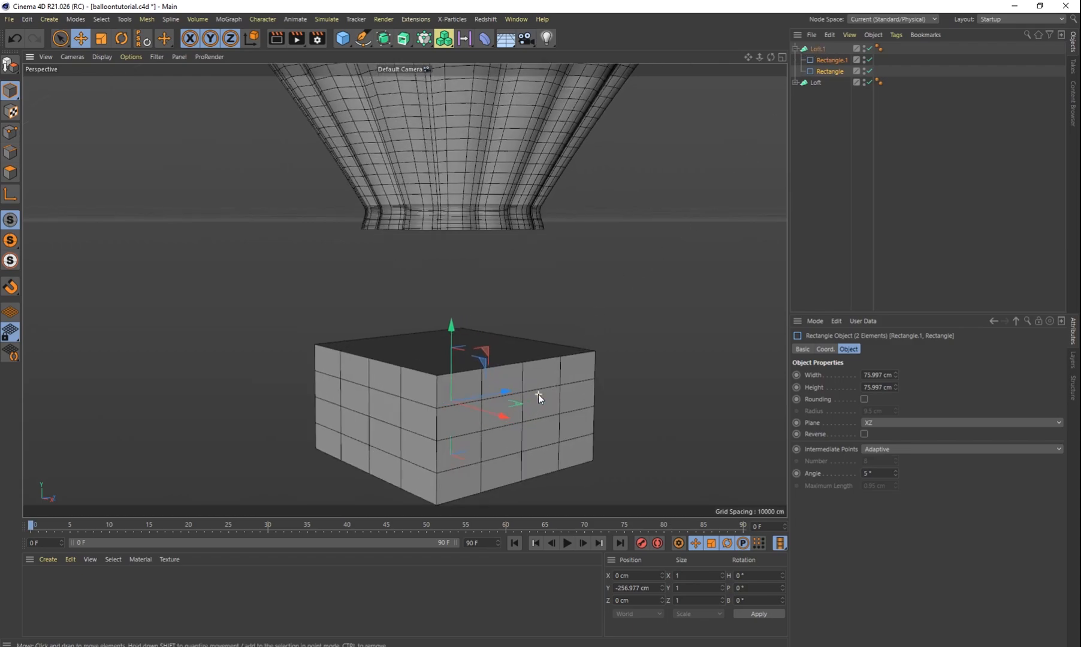
left_click_drag(550, 367, 555, 404, "alt")
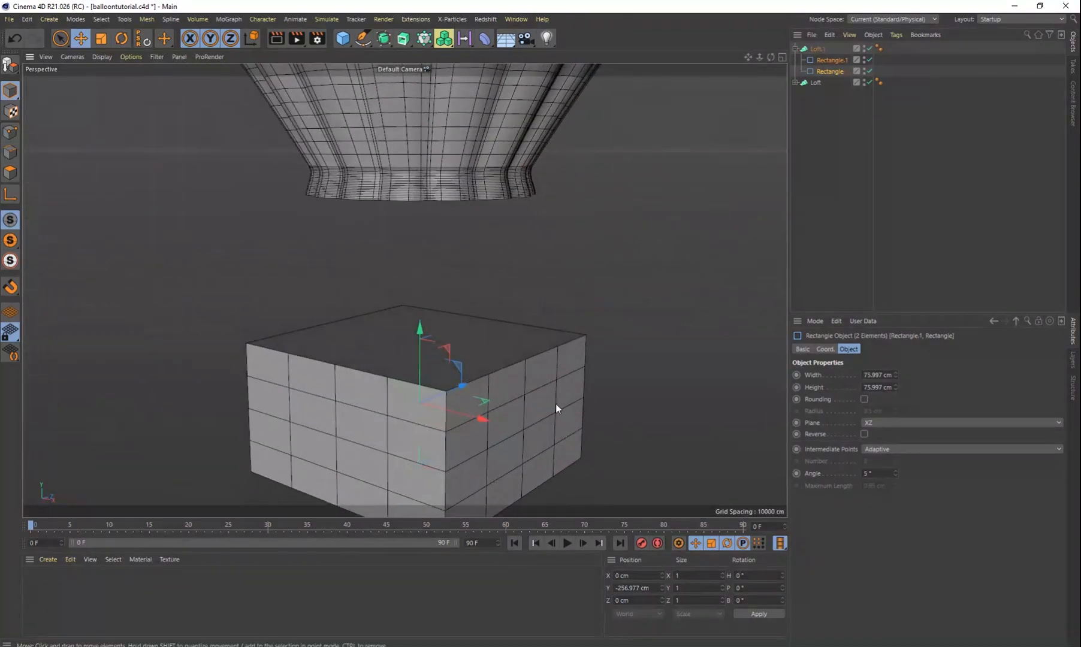
scroll(555, 405, "down", 3)
middle_click_drag(537, 395, 547, 386, "alt")
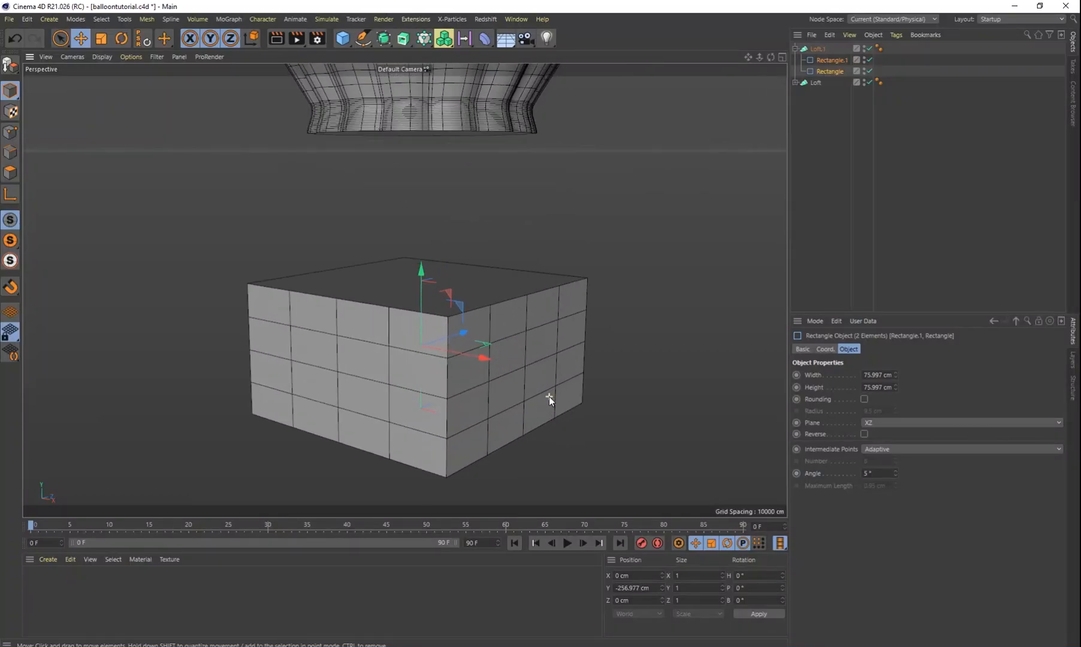
Scale the basket loft uniformly to about 58 cm wide in the maximized Front view, using the photo as reference
left_click(820, 49)
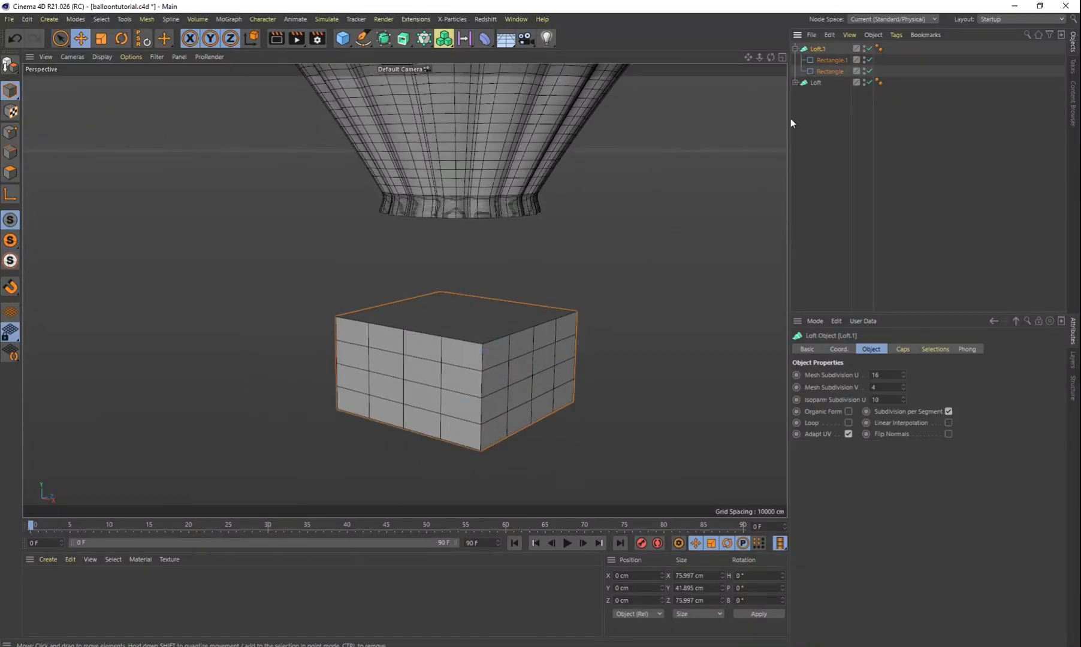
left_click(782, 58)
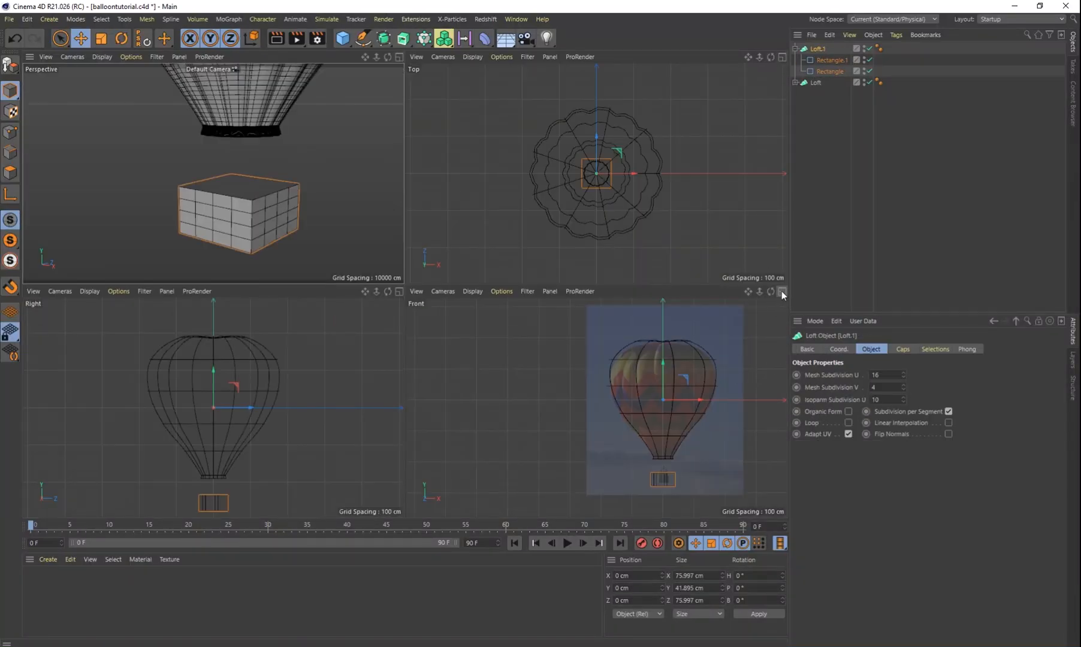
left_click(782, 292)
scroll(555, 427, "up", 5)
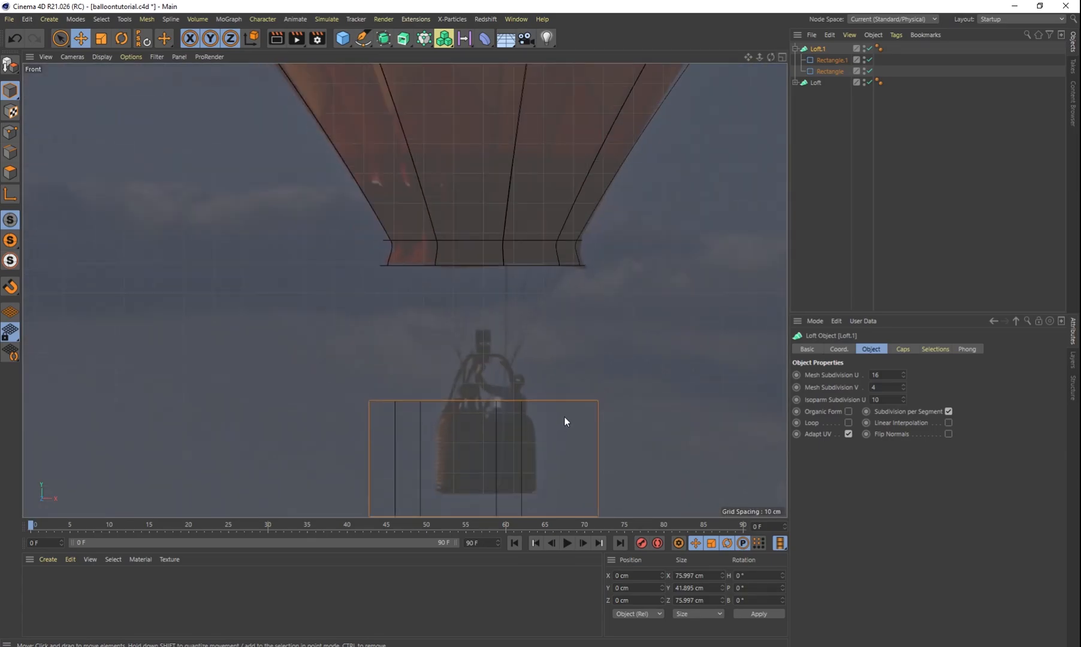
scroll(575, 414, "down", 3)
scroll(560, 417, "up", 3)
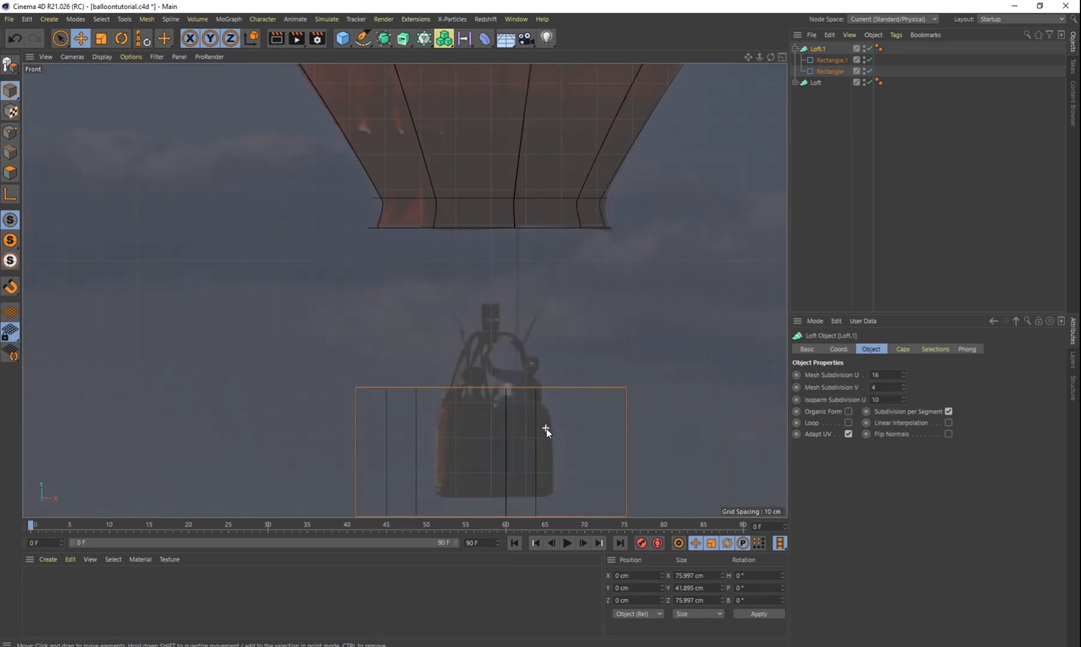
middle_click_drag(546, 430, 553, 371, "alt")
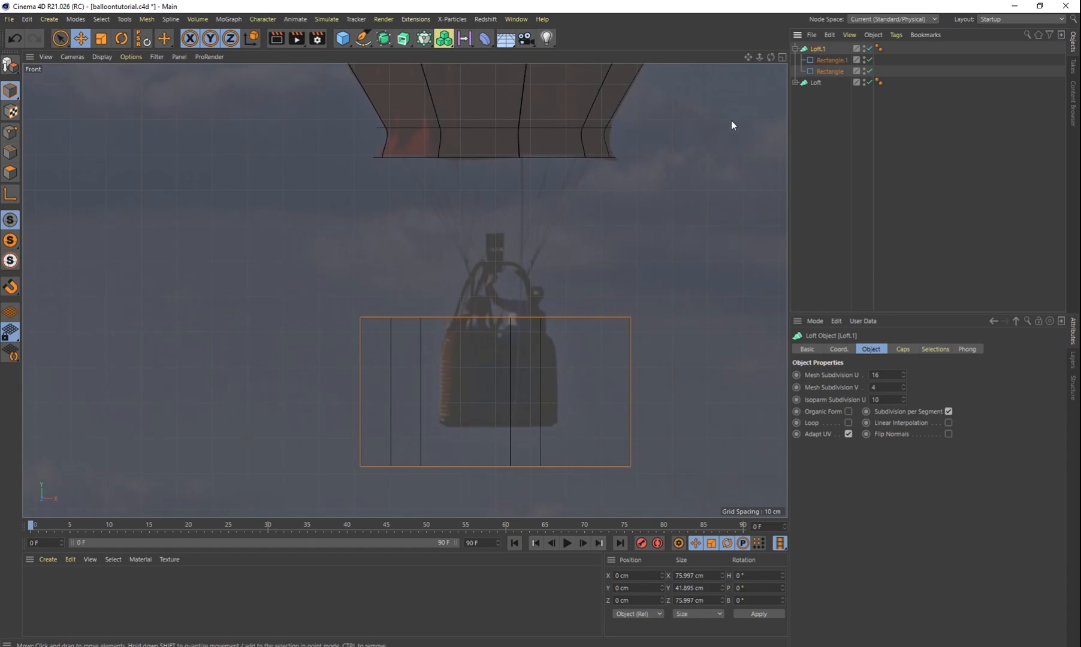
key("t")
left_click(817, 50)
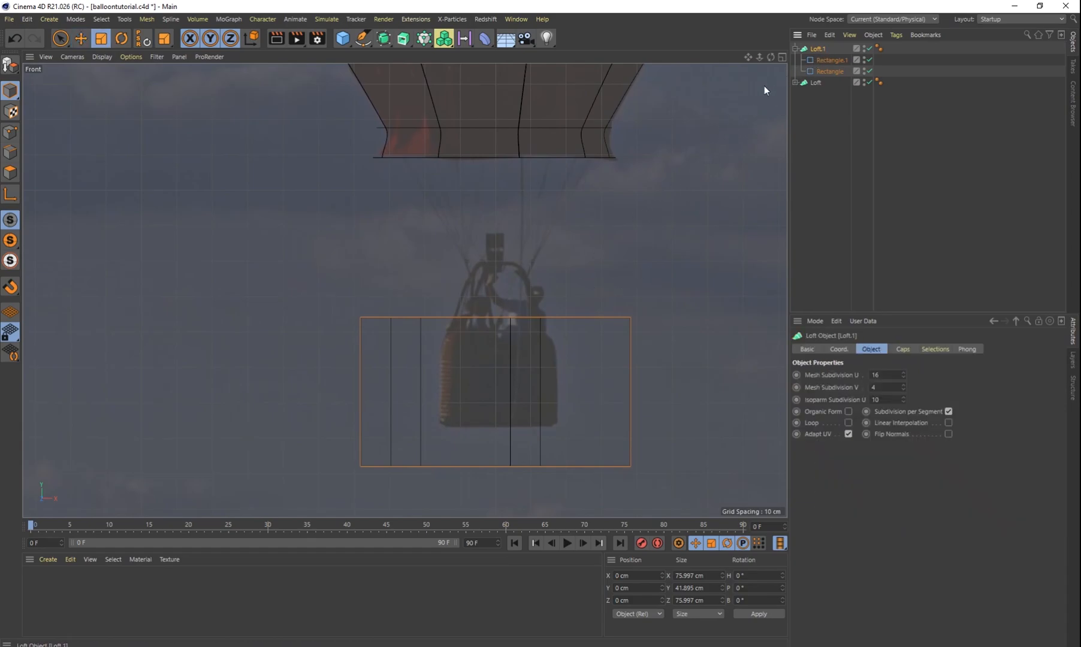
left_click_drag(659, 269, 580, 254)
Try to move the basket loft down onto the photographed basket, and undo the move
key("e")
left_click_drag(556, 213, 551, 358)
key("ctrl+z")
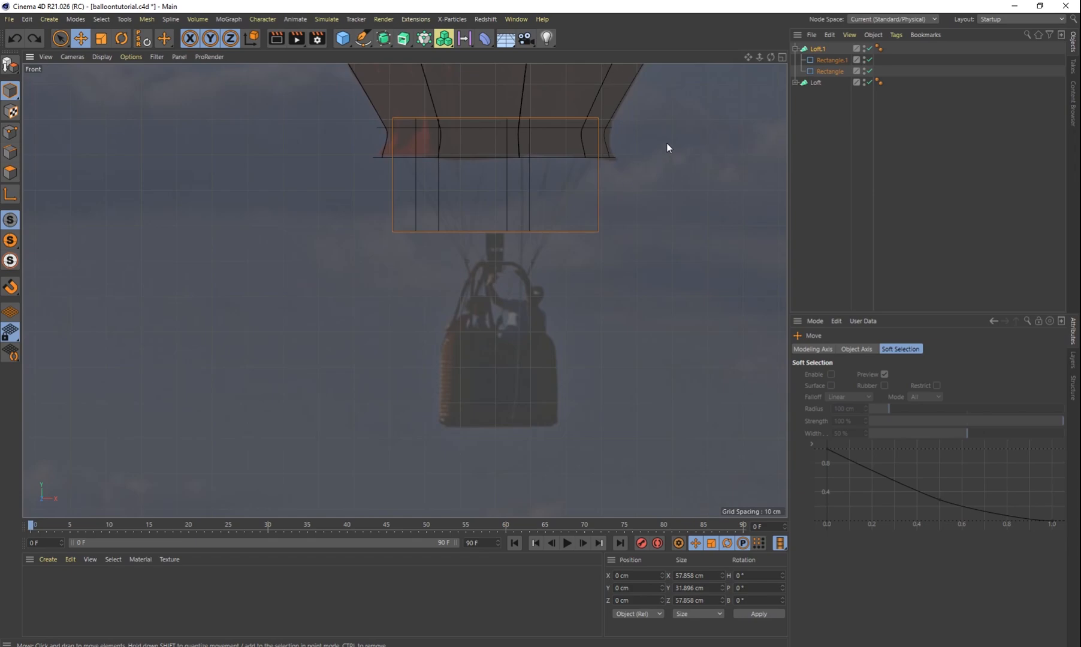
scroll(651, 248, "down", 8)
left_click_drag(642, 111, 640, 238)
key("ctrl+z")
Move only the basket loft's object axis to the centre of the box, at about Y -195 cm
key("l")
key("l")
scroll(615, 249, "up", 3)
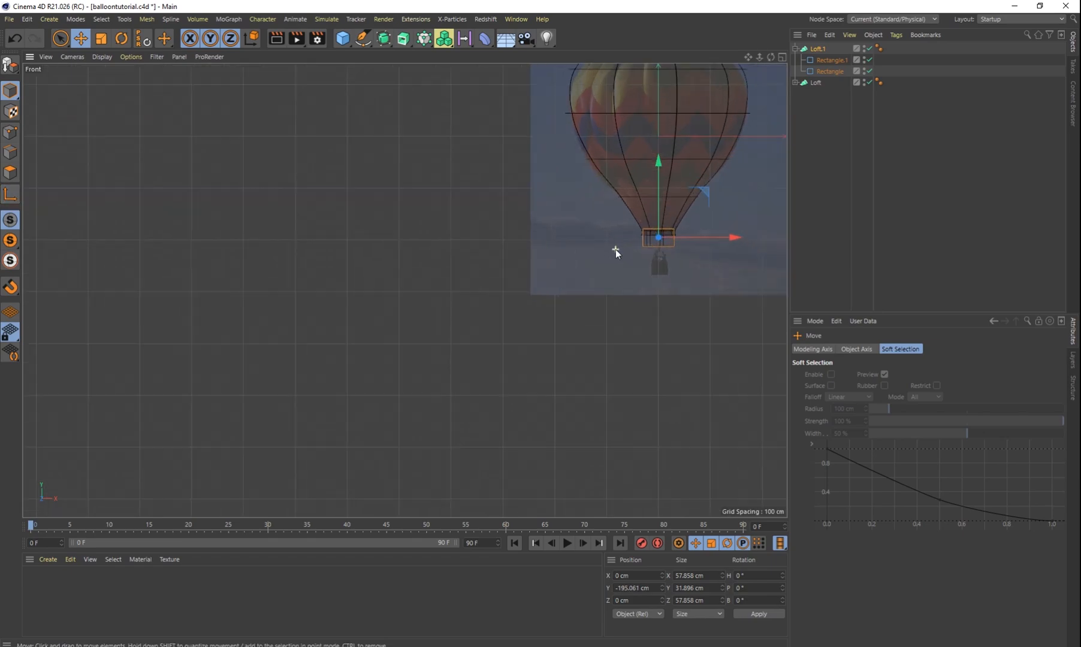
scroll(617, 245, "up", 4)
middle_click_drag(623, 303, 329, 338, "alt")
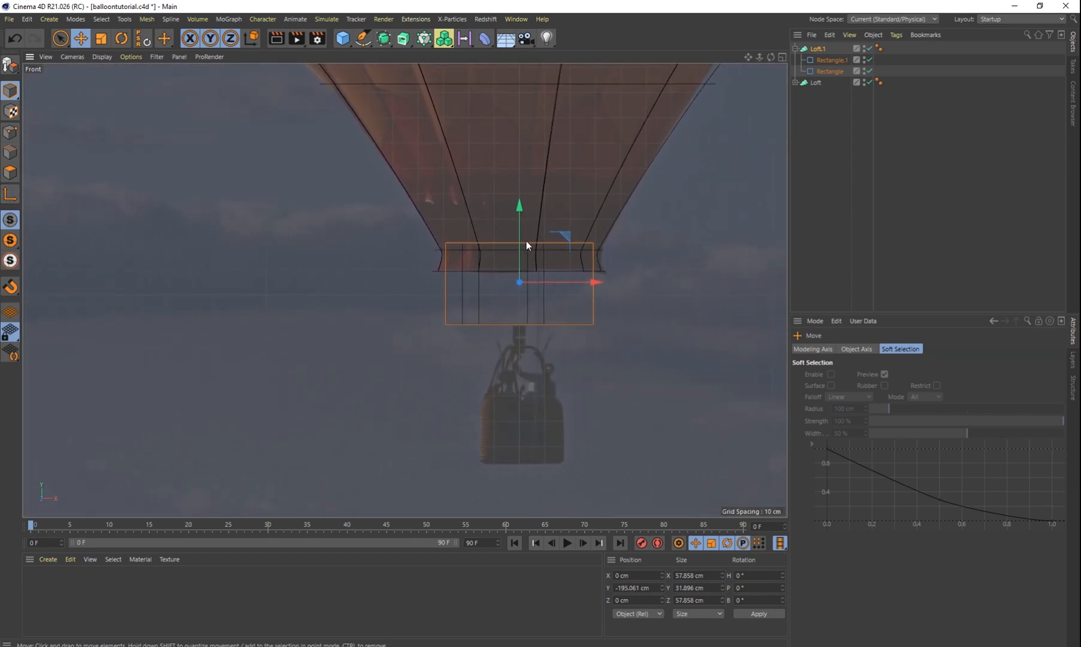
Scale the basket loft to about 42 cm wide and lower it to about Y -255 cm over the photographed basket
key("t")
left_click_drag(636, 199, 511, 358)
key("e")
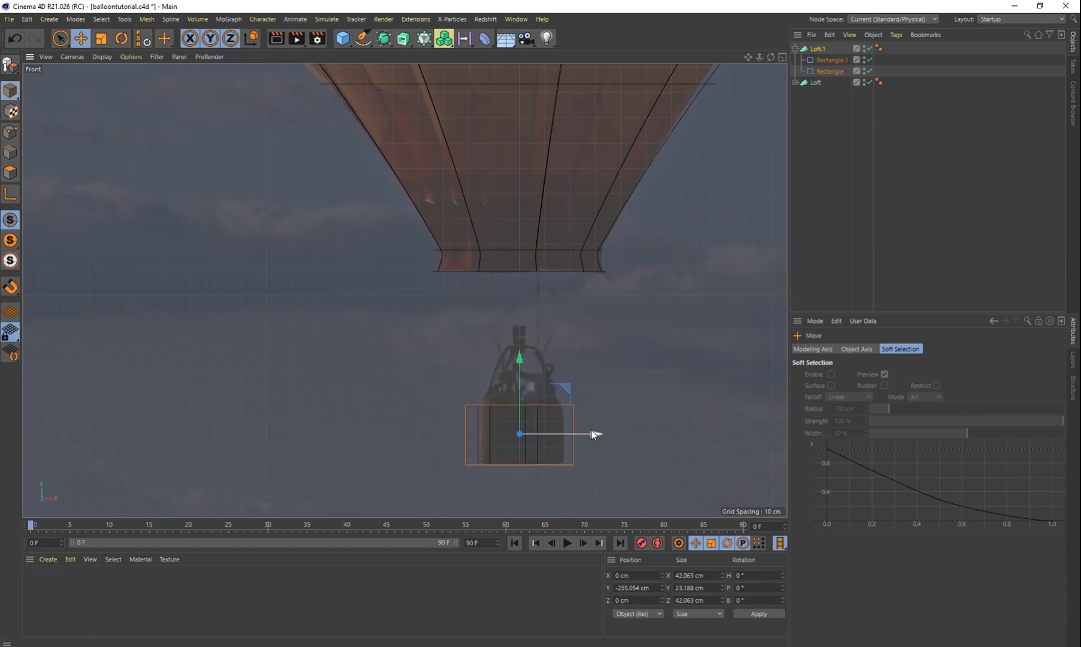
Scale the basket loft to about 34 cm wide and align it with the photographed basket at about X 1.3, Y -254.4 cm
key("t")
mouse_move(592, 432)
left_mouse_down()
mouse_move(582, 438)
mouse_move(592, 430)
left_mouse_up()
key("e")
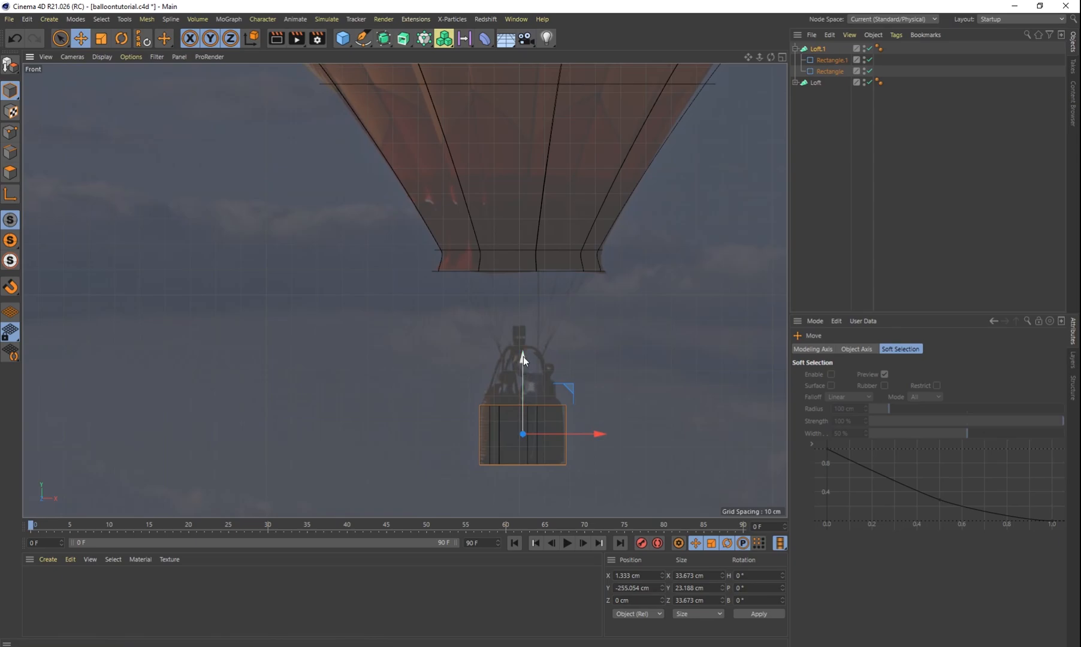
left_click_drag(523, 357, 526, 356)
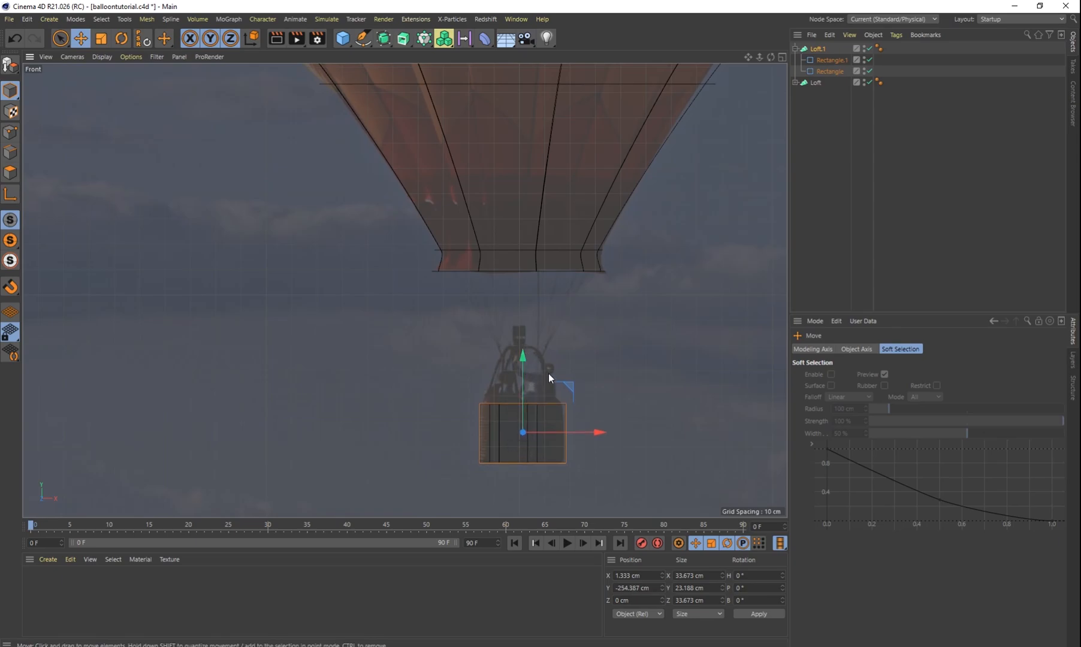
scroll(534, 410, "up", 5)
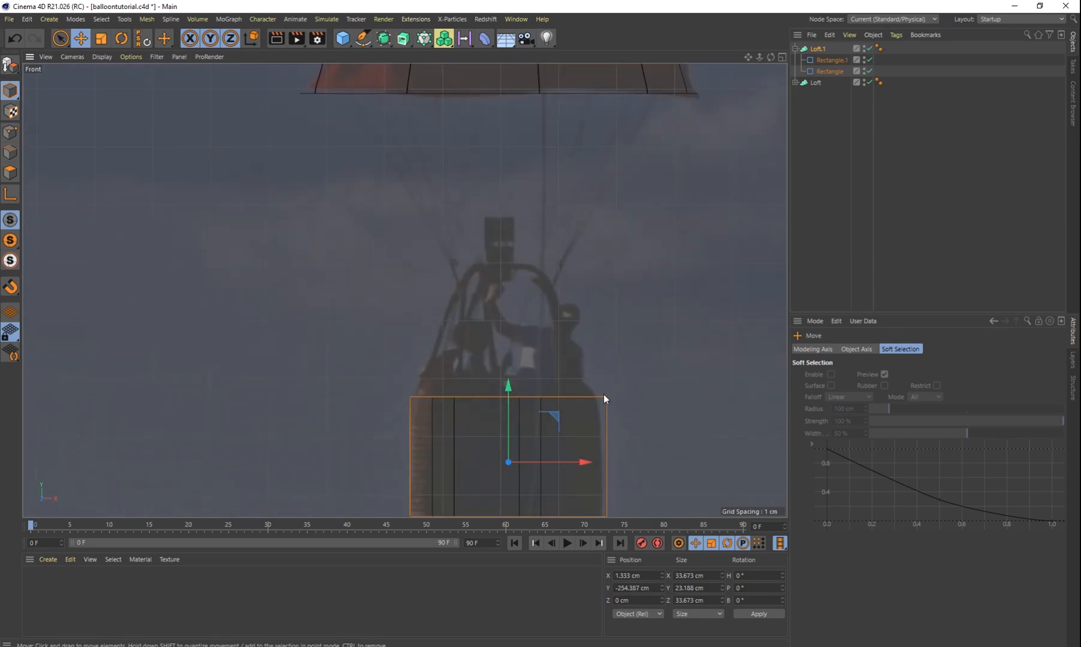
scroll(608, 384, "down", 2)
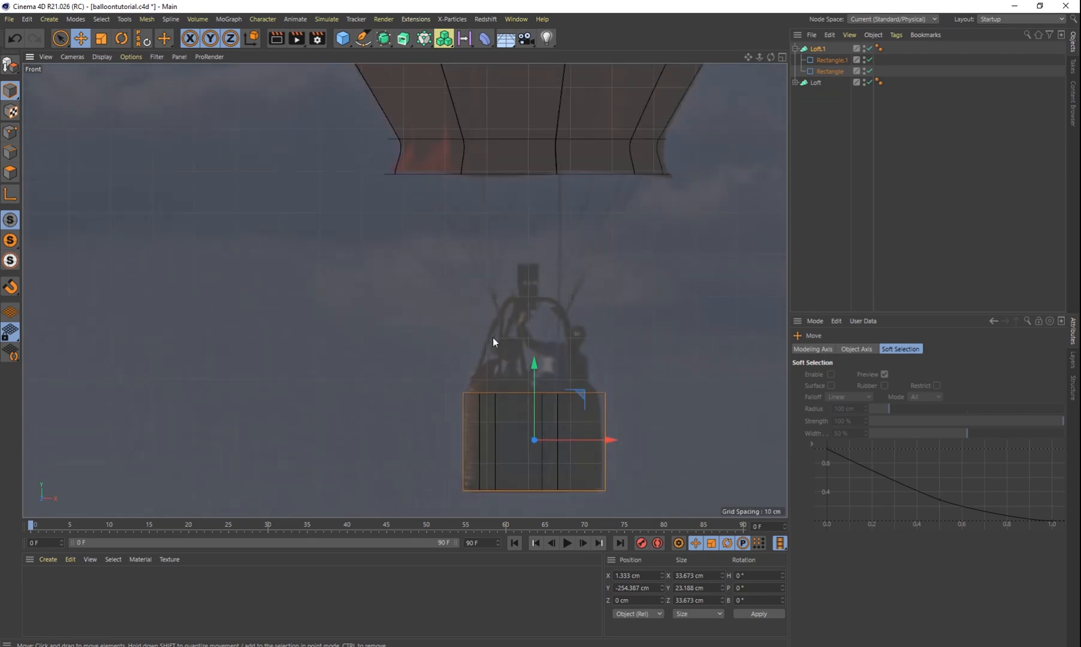
In the maximized Perspective view, scale only the basket's bottom rectangle up to about 40 cm wide
left_click(782, 57)
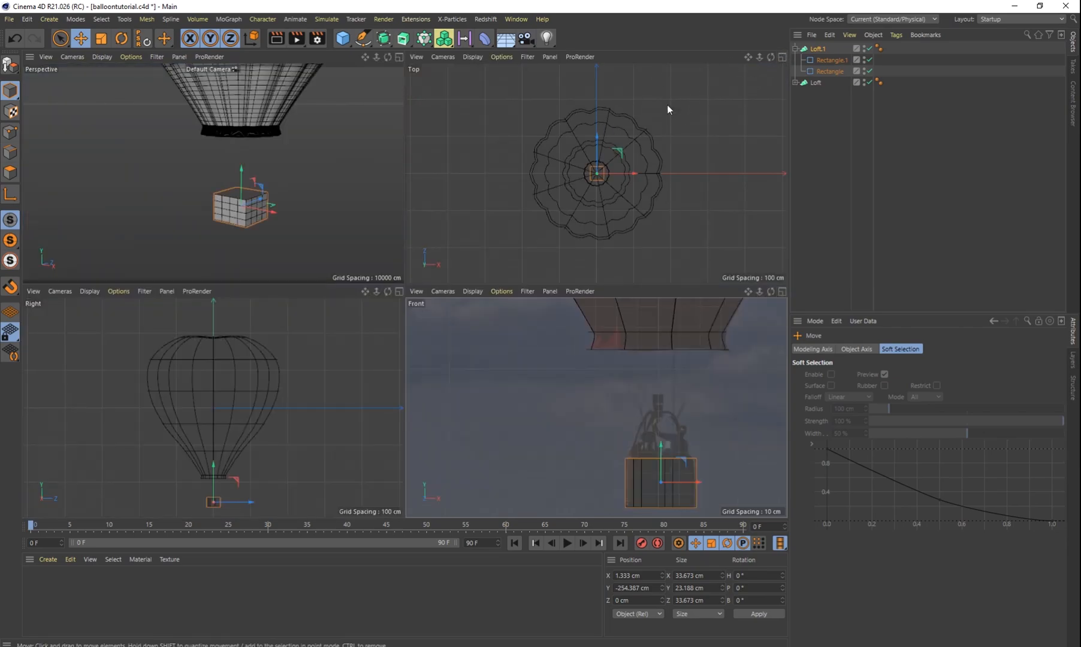
left_click(399, 57)
scroll(479, 317, "up", 5)
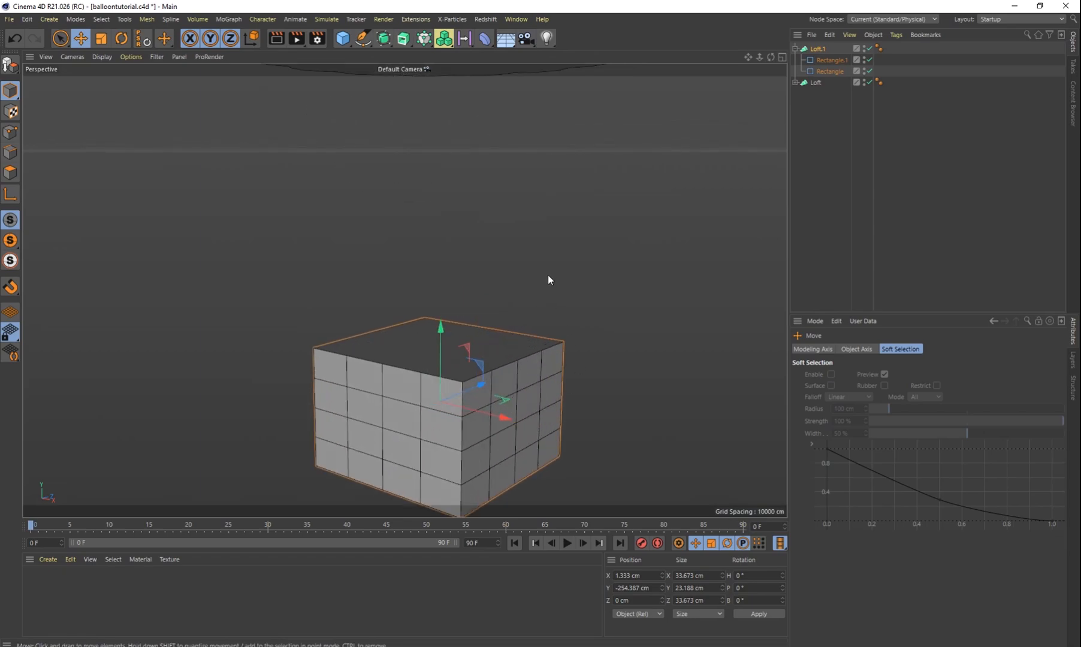
left_click(824, 60)
left_click(828, 70)
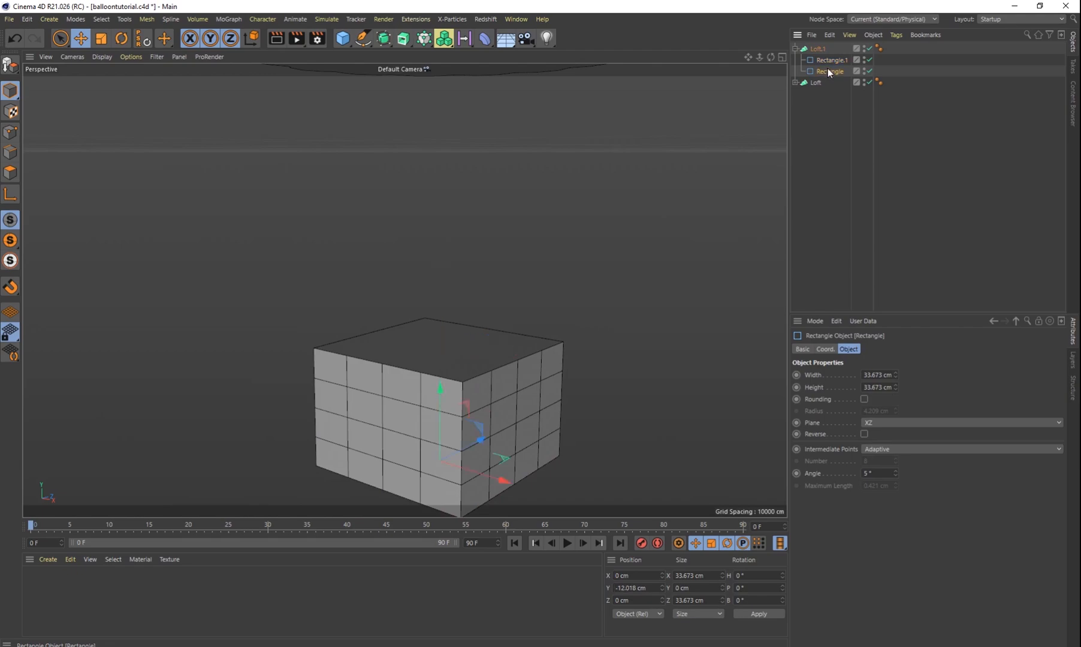
key("t")
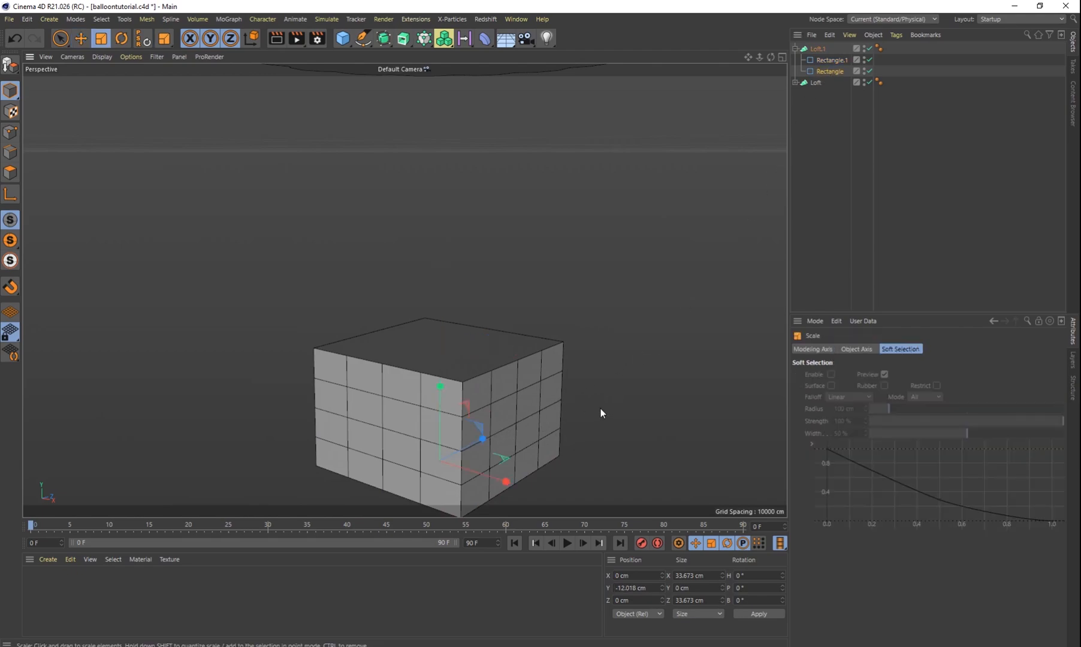
left_click_drag(601, 413, 522, 366)
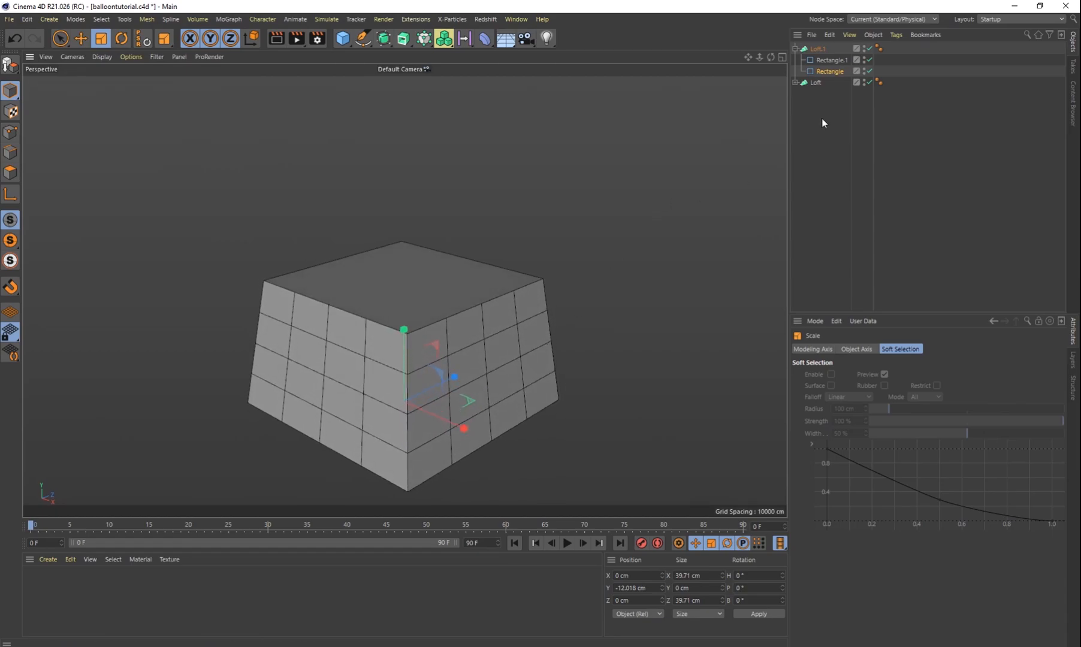
Turn off the basket loft's start cap to open the top, keeping the end cap as the floor
left_click(822, 50)
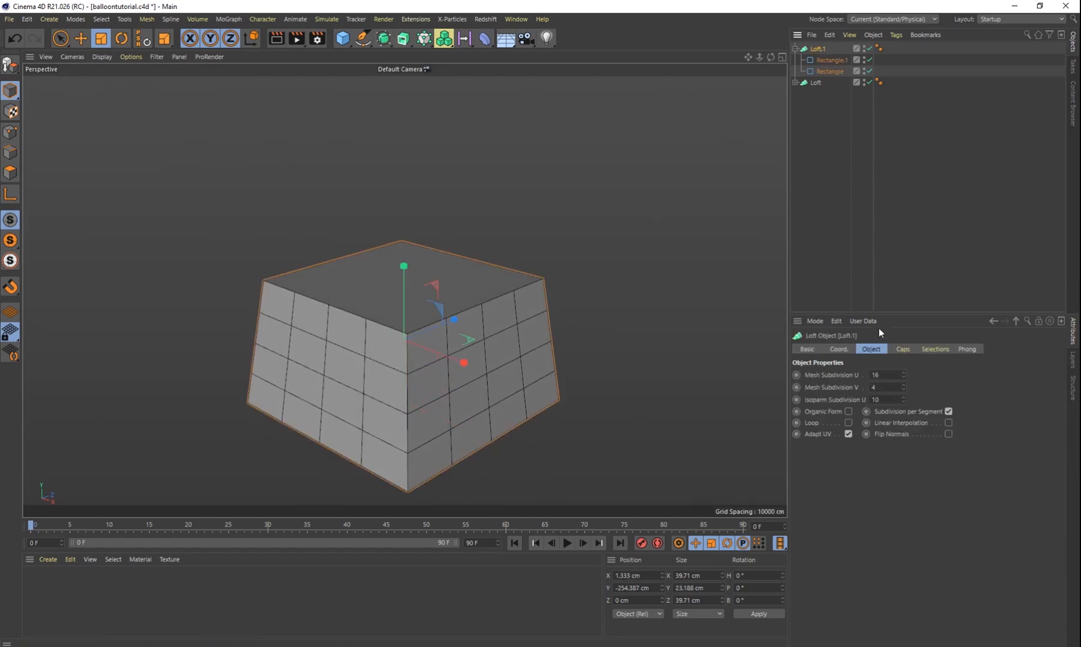
left_click(902, 350)
left_click(876, 375)
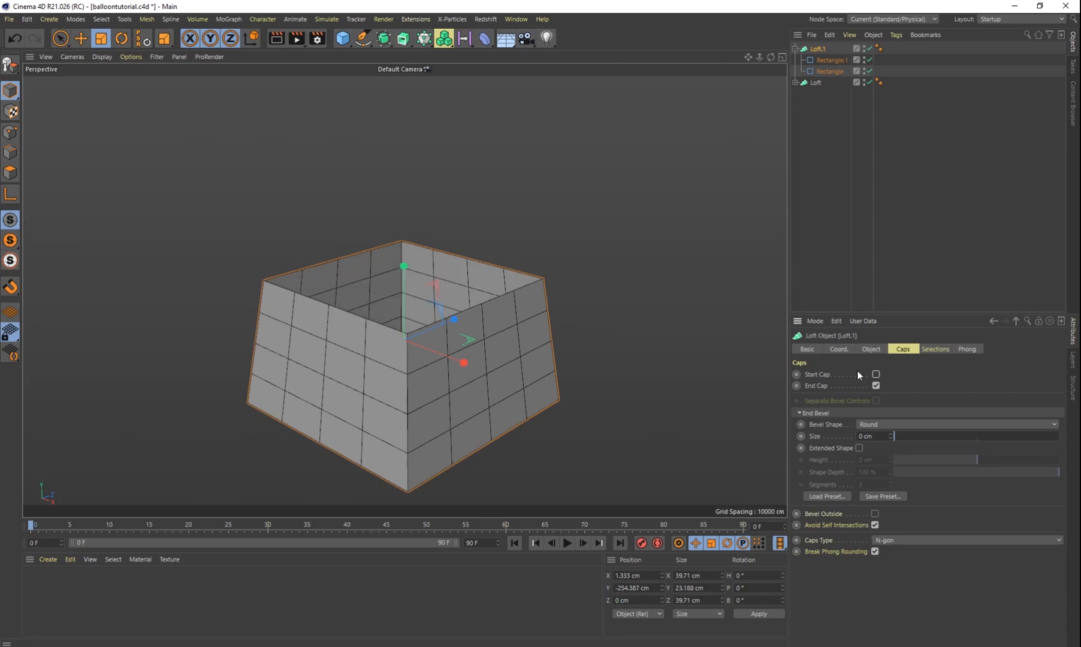
left_click_drag(492, 334, 510, 384, "alt")
scroll(415, 343, "up", 5)
scroll(416, 344, "up", 2)
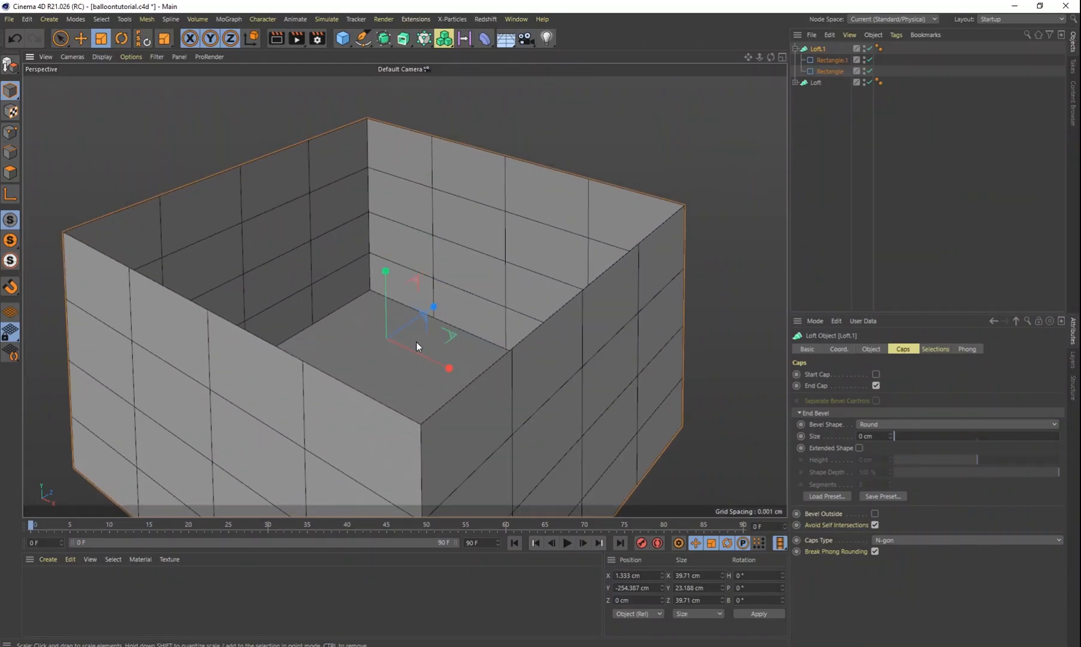
scroll(416, 344, "down", 3)
left_click_drag(434, 351, 477, 339, "alt")
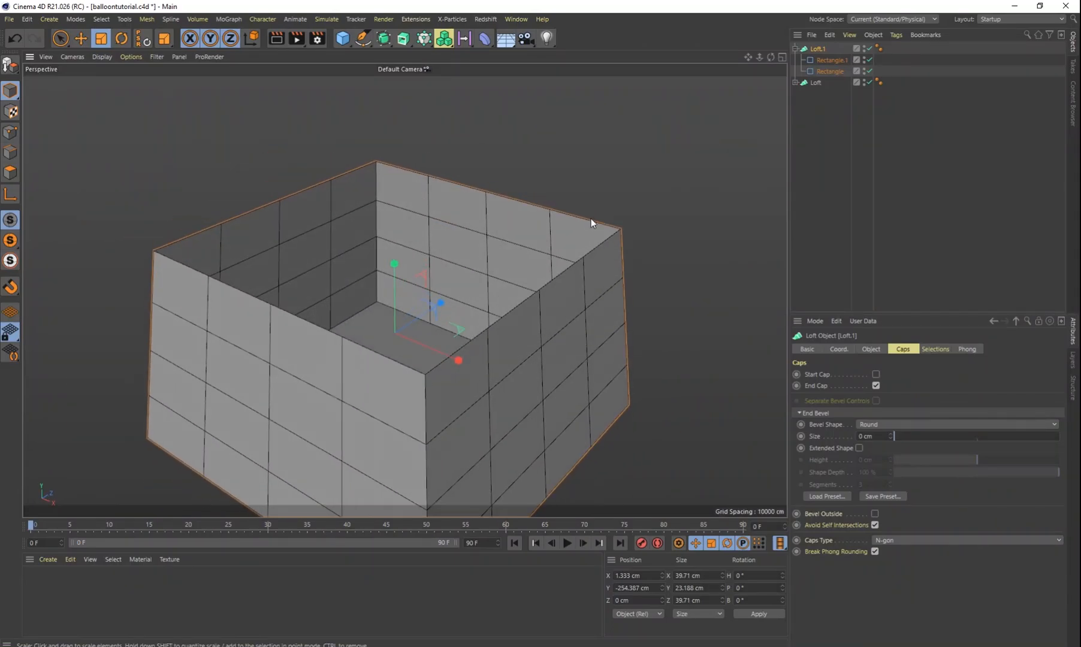
Duplicate the basket's top rectangle, placing the copy first among the splines inside the loft
left_click(827, 62)
key("e")
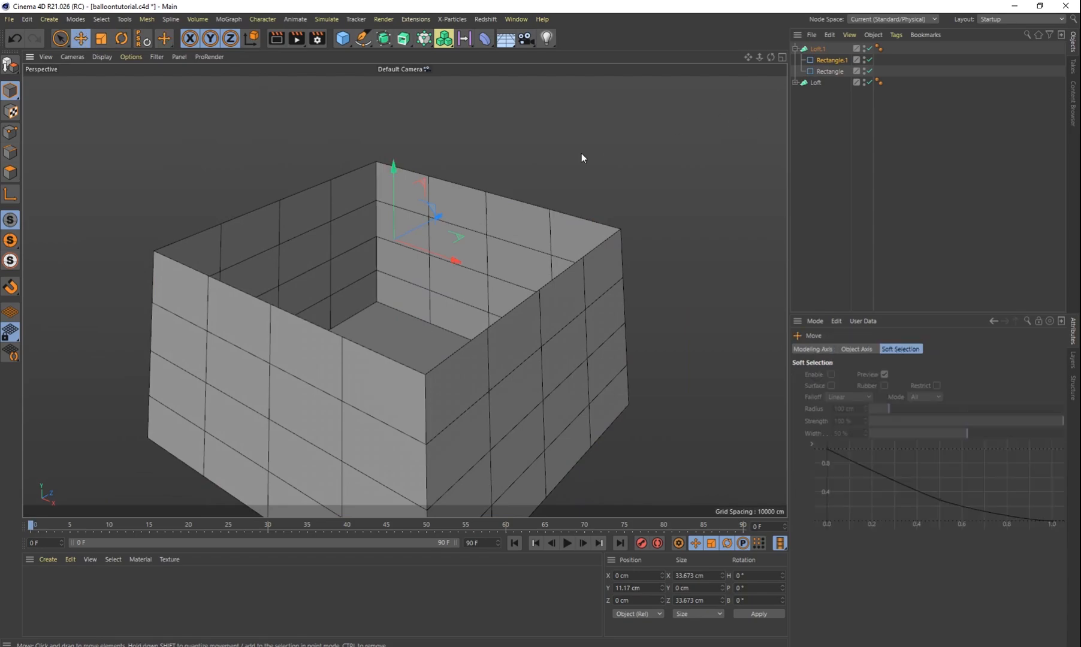
left_click_drag(391, 171, 414, 189)
key("ctrl+z")
key("ctrl+z")
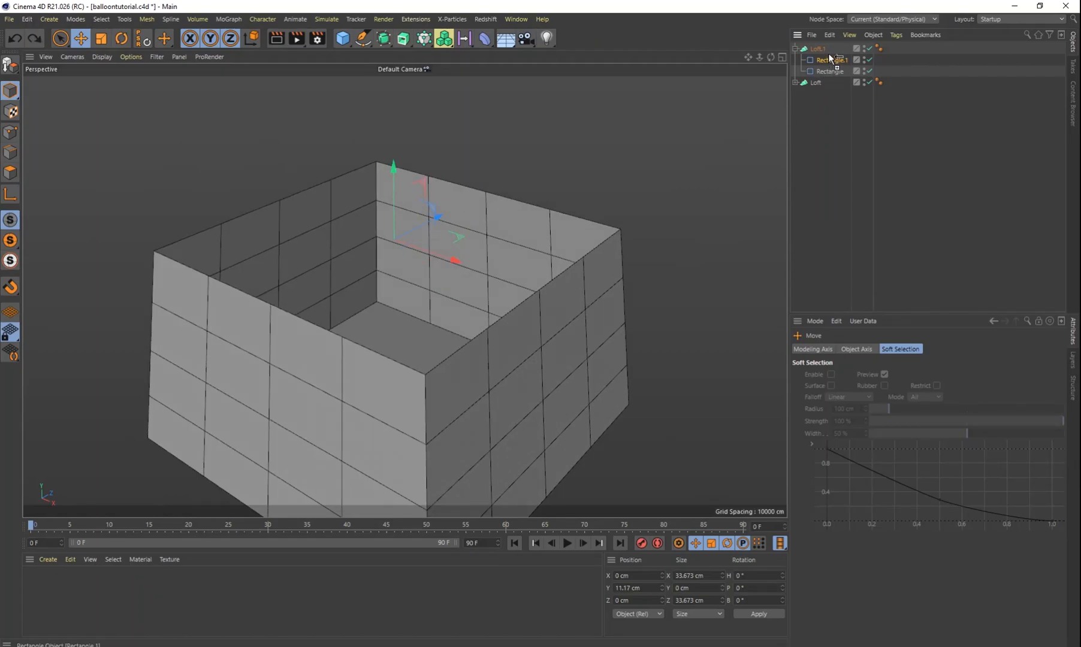
left_click_drag(830, 58, 830, 54, "ctrl")
Try raising the duplicated rectangle above the basket's rim, and undo each move
left_click_drag(394, 166, 391, 131)
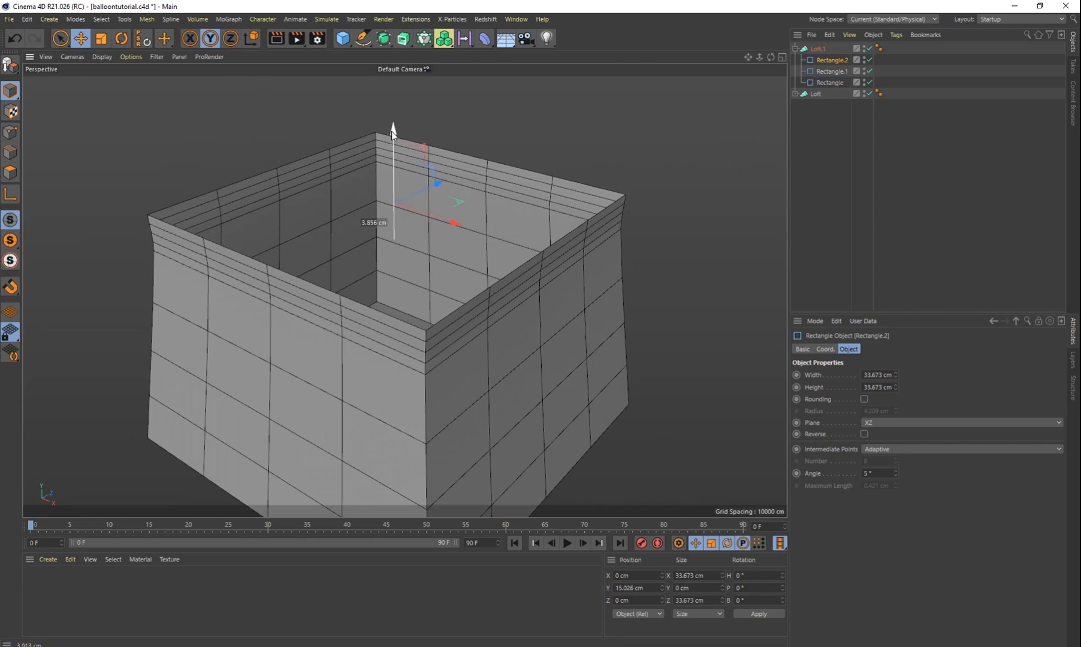
key("ctrl+z")
left_click_drag(393, 178, 400, 113)
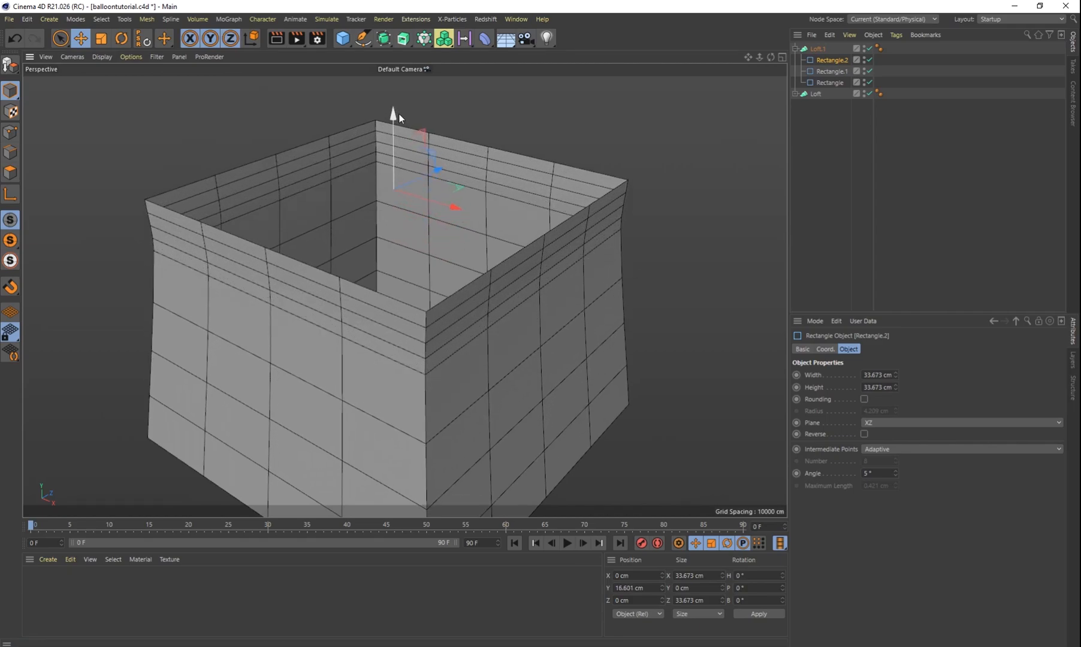
key("ctrl+z")
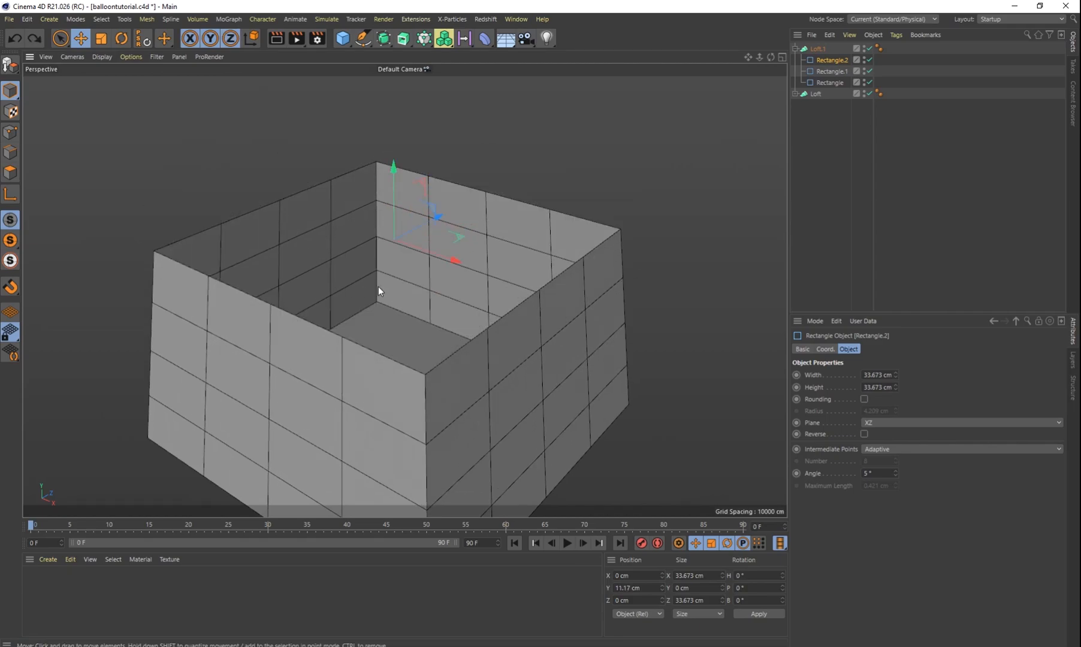
Scale the duplicated rectangle to about 26 cm wide and lower it inside the basket to about Y -9 cm
key("t")
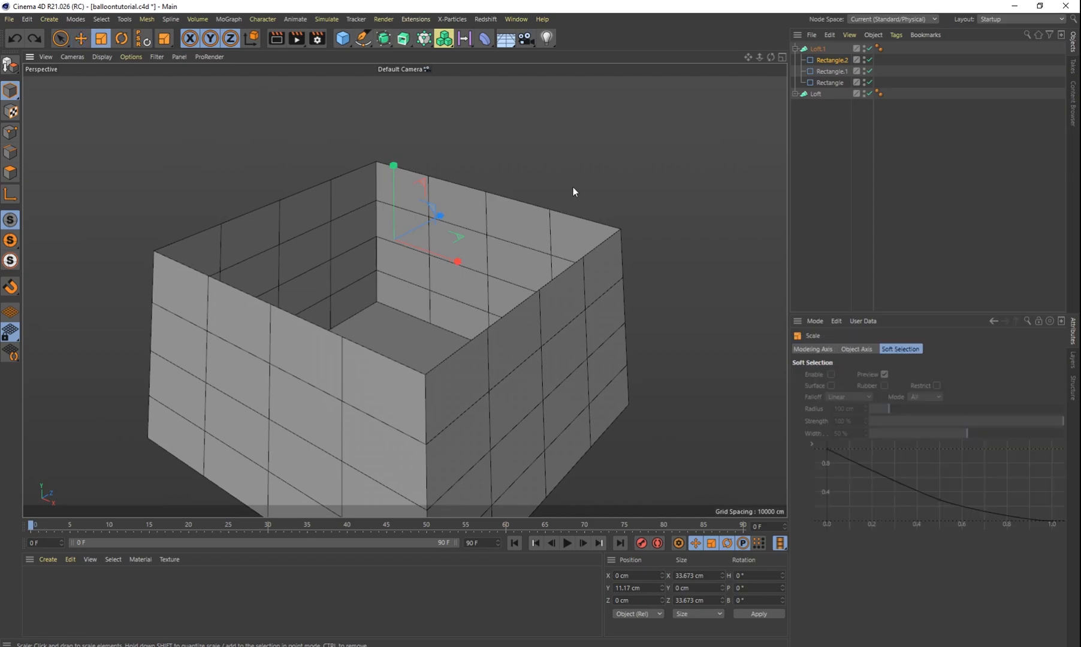
left_click_drag(588, 180, 486, 208)
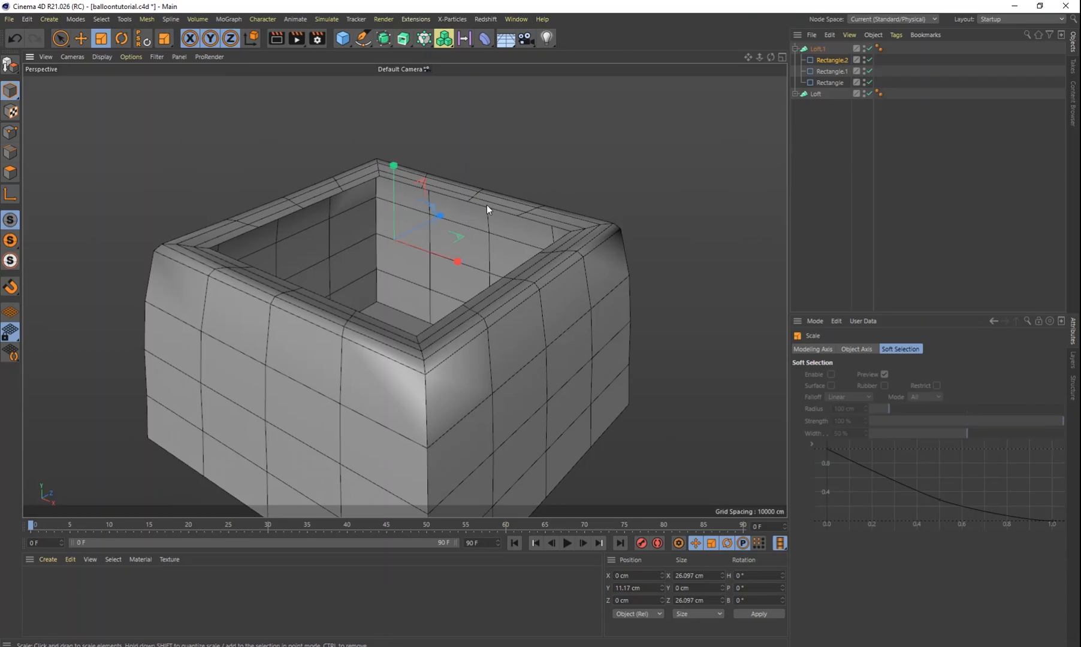
key("e")
left_click_drag(394, 166, 417, 336)
left_click_drag(417, 336, 535, 315, "alt")
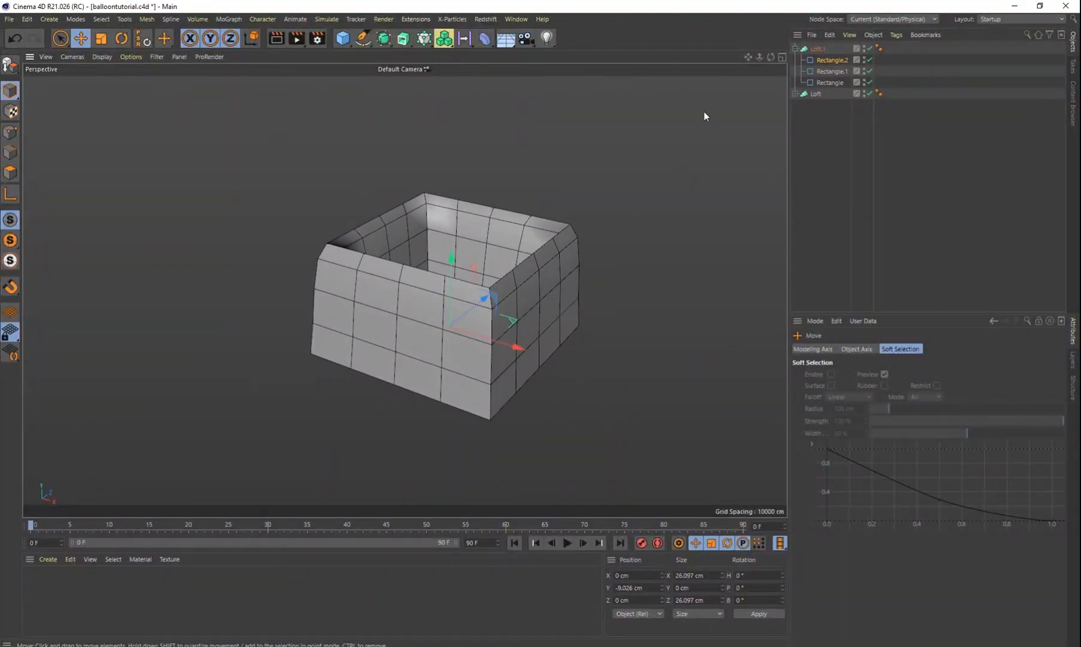
Collapse the basket loft's hierarchy and set its mesh subdivision to 30 in U and 6 in V
left_click(808, 48)
left_click(795, 48)
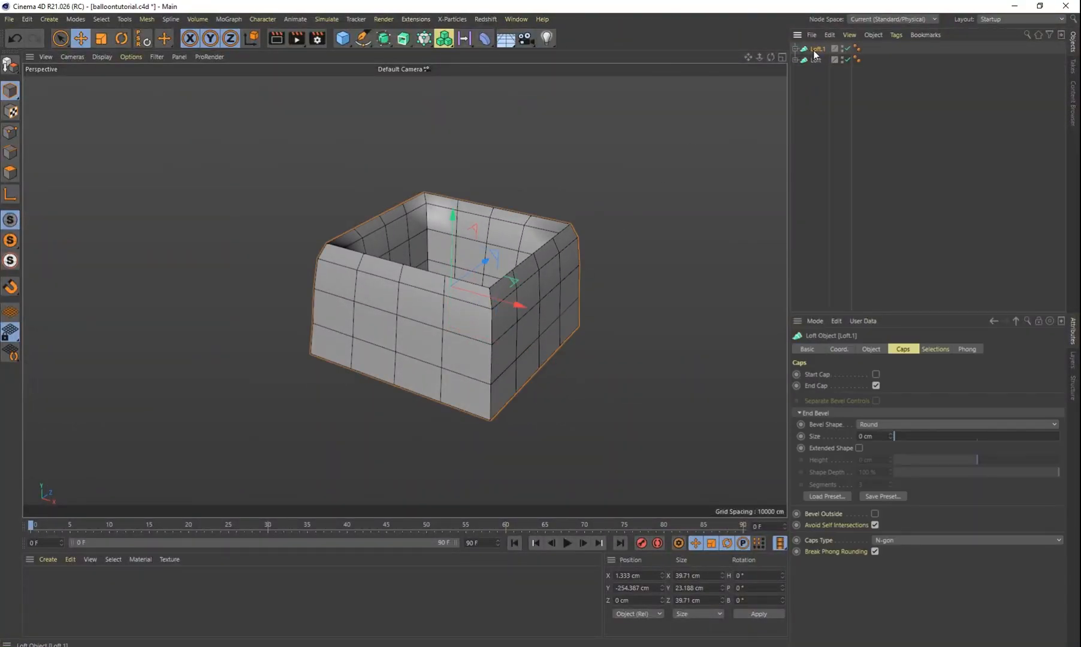
left_click(871, 350)
mouse_move(904, 373)
left_mouse_down()
mouse_move(904, 356)
mouse_move(903, 384)
left_mouse_up()
mouse_move(644, 379)
left_mouse_down("alt")
mouse_move(686, 400)
mouse_move(596, 386)
mouse_move(644, 395)
left_mouse_up("alt")
right_click_drag(471, 322, 504, 311, "alt")
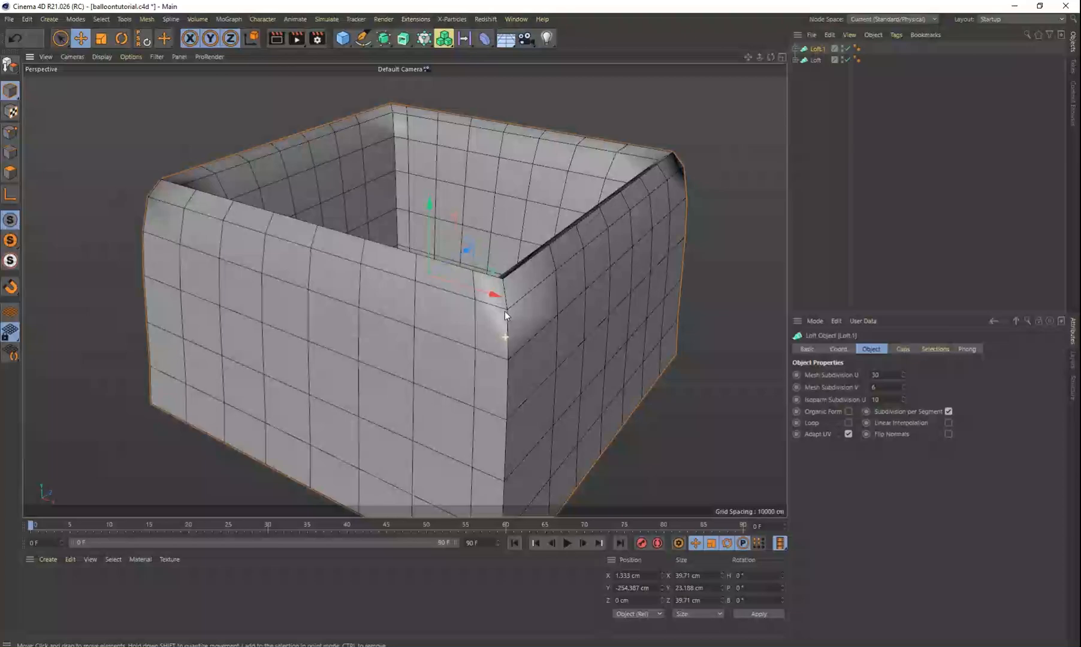
left_click_drag(504, 311, 621, 341, "alt")
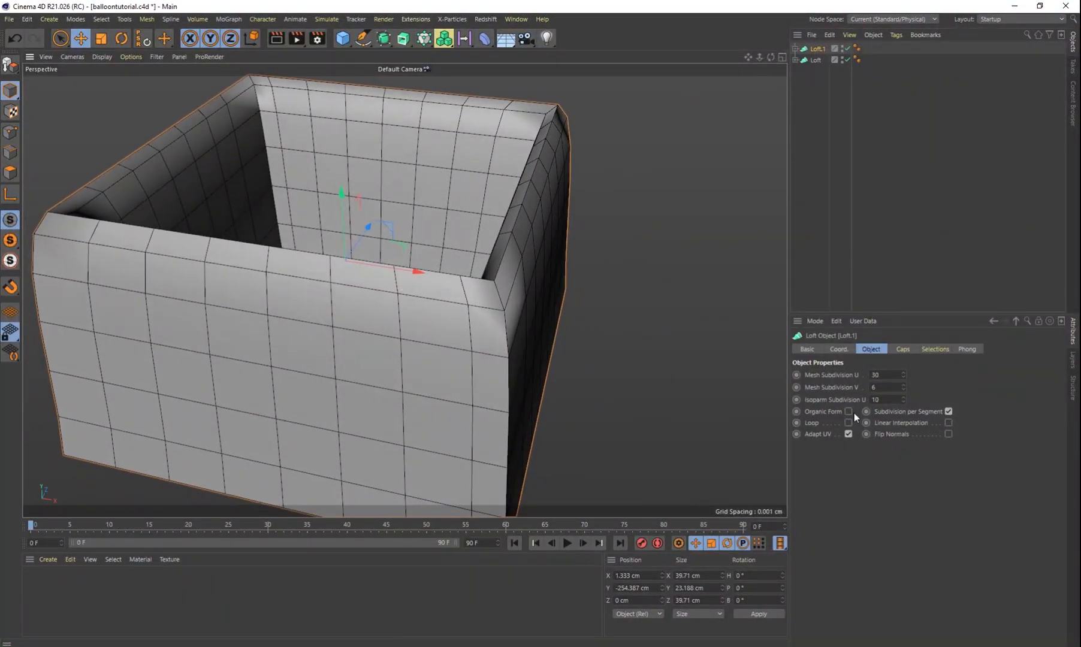
Enable Organic Form on the basket loft to round its corners
left_click(849, 412)
left_click(850, 410)
left_click(850, 409)
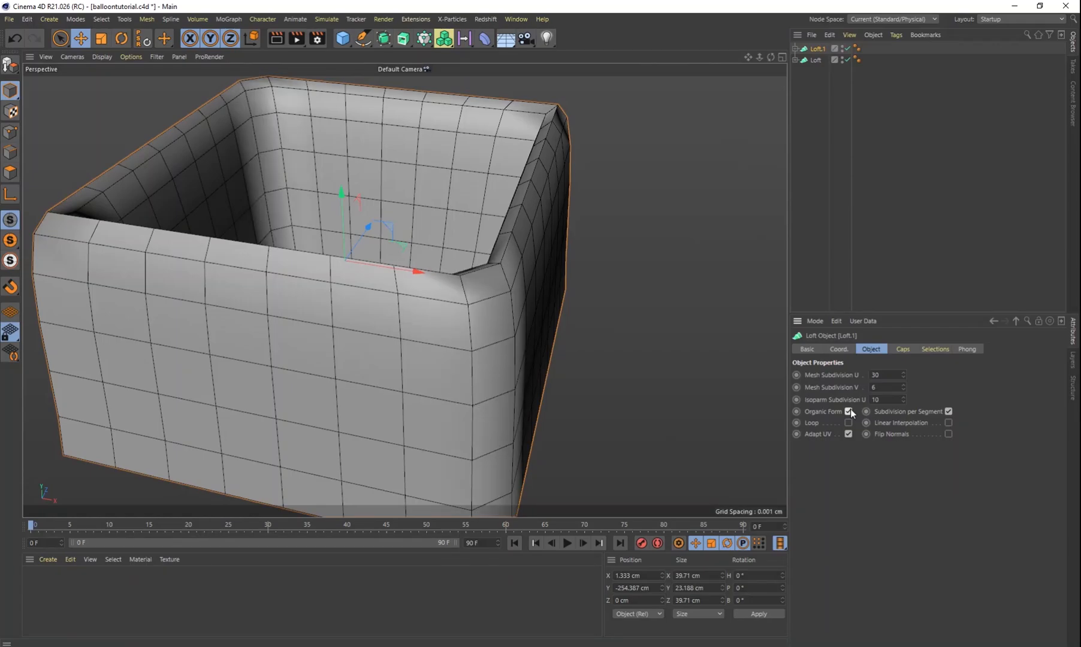
Examine the basket's shape and proportions beneath the balloon in Perspective and against the reference photo in the Front view
left_click_drag(701, 387, 617, 314, "alt")
scroll(616, 390, "down", 8)
scroll(671, 358, "down", 3)
scroll(717, 331, "down", 4)
scroll(617, 314, "down", 3)
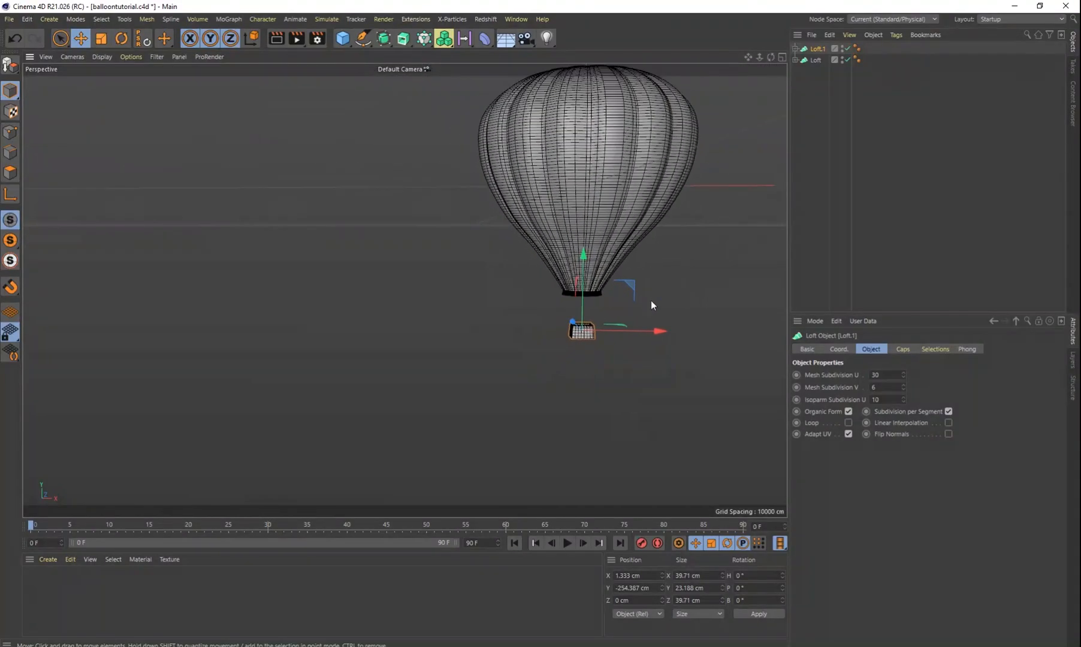
scroll(658, 318, "up", 4)
scroll(598, 318, "up", 4)
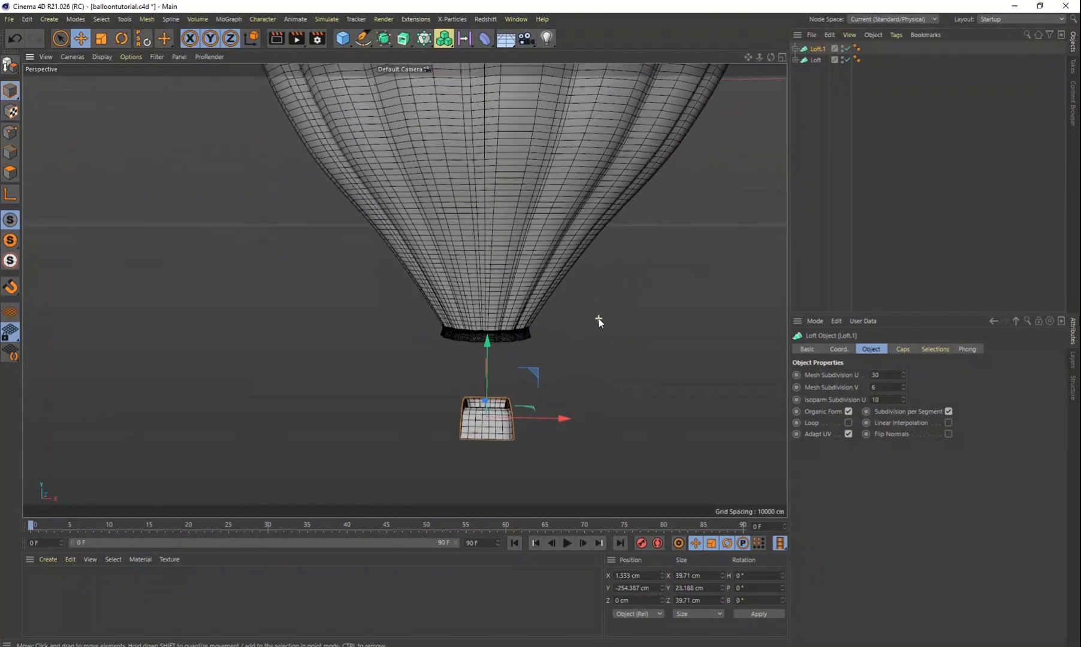
left_click_drag(563, 392, 551, 336, "alt")
scroll(525, 405, "up", 3)
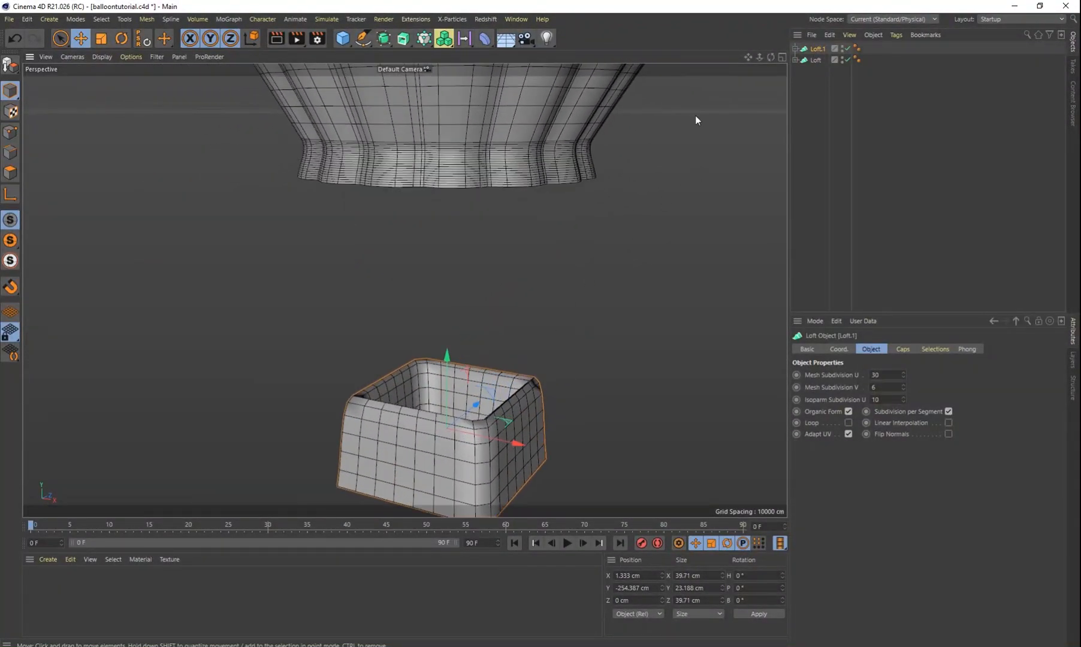
left_click(782, 57)
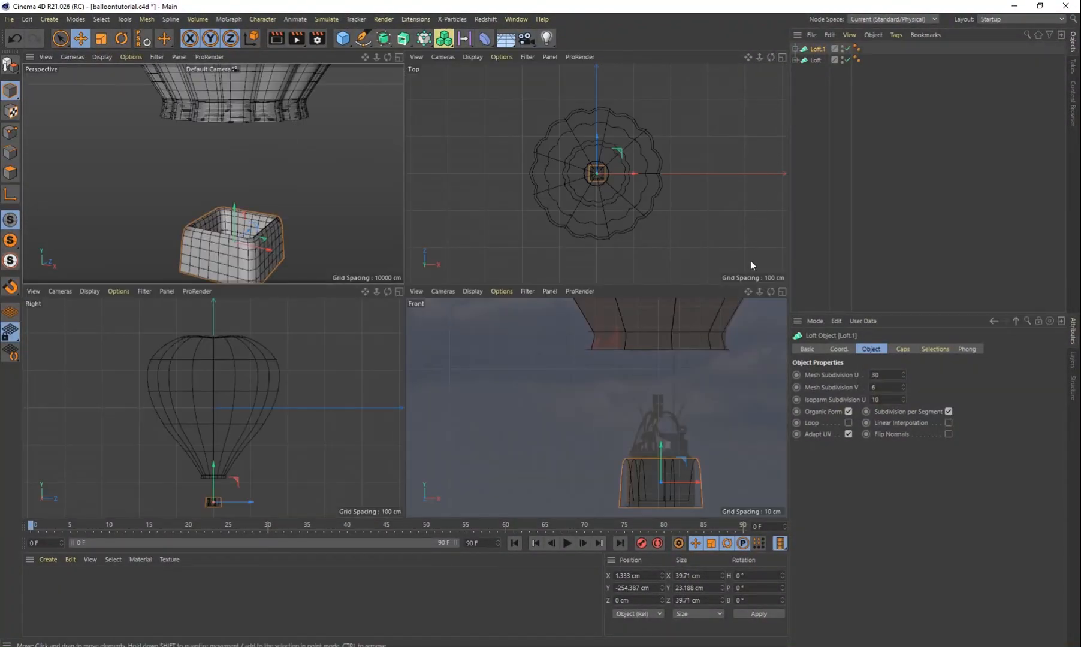
left_click(782, 291)
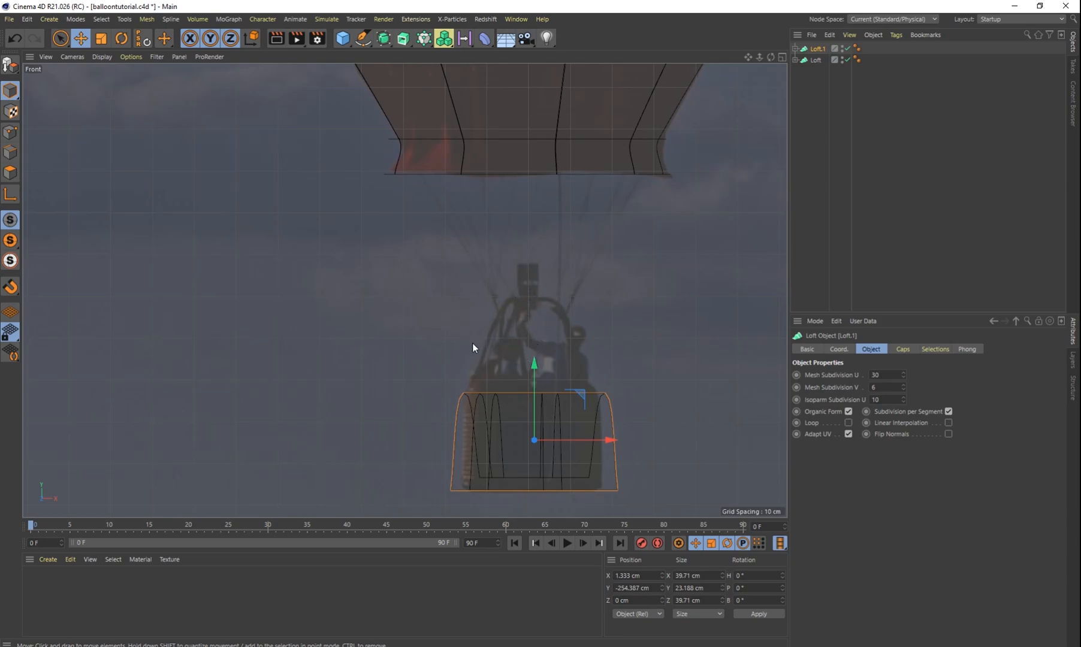
left_click(779, 56)
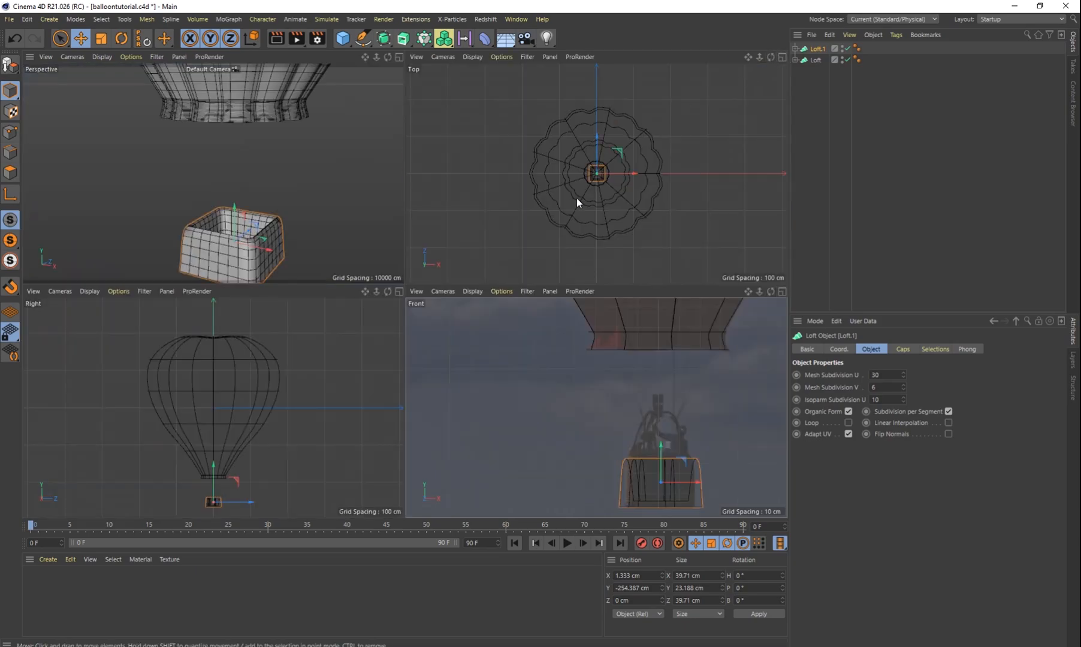
left_click(398, 58)
scroll(500, 333, "up", 3)
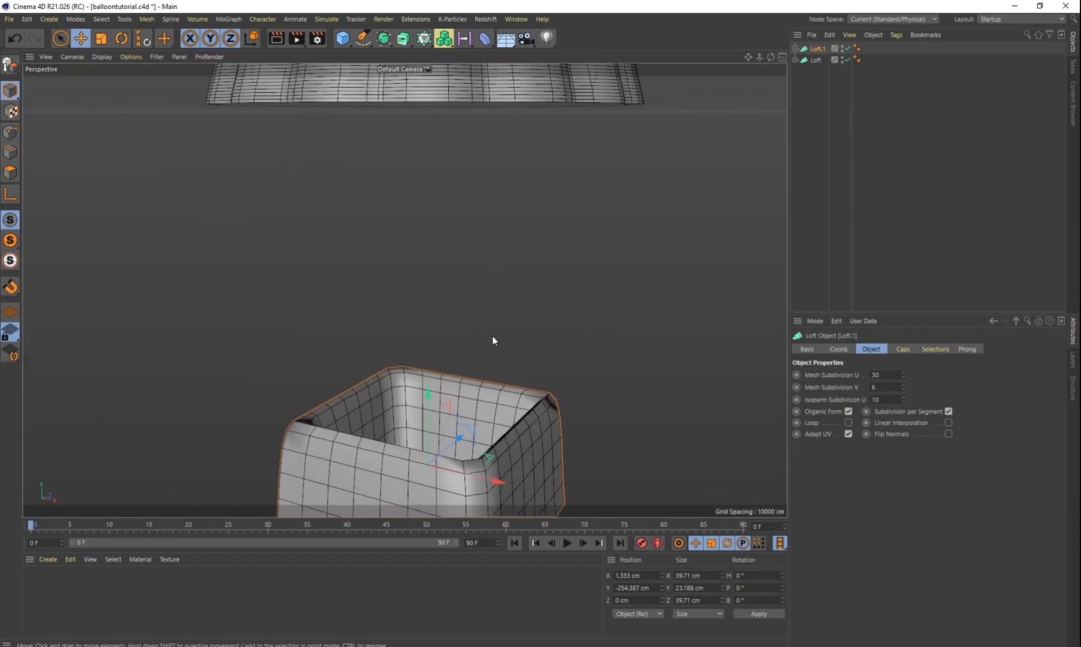
scroll(493, 340, "down", 3)
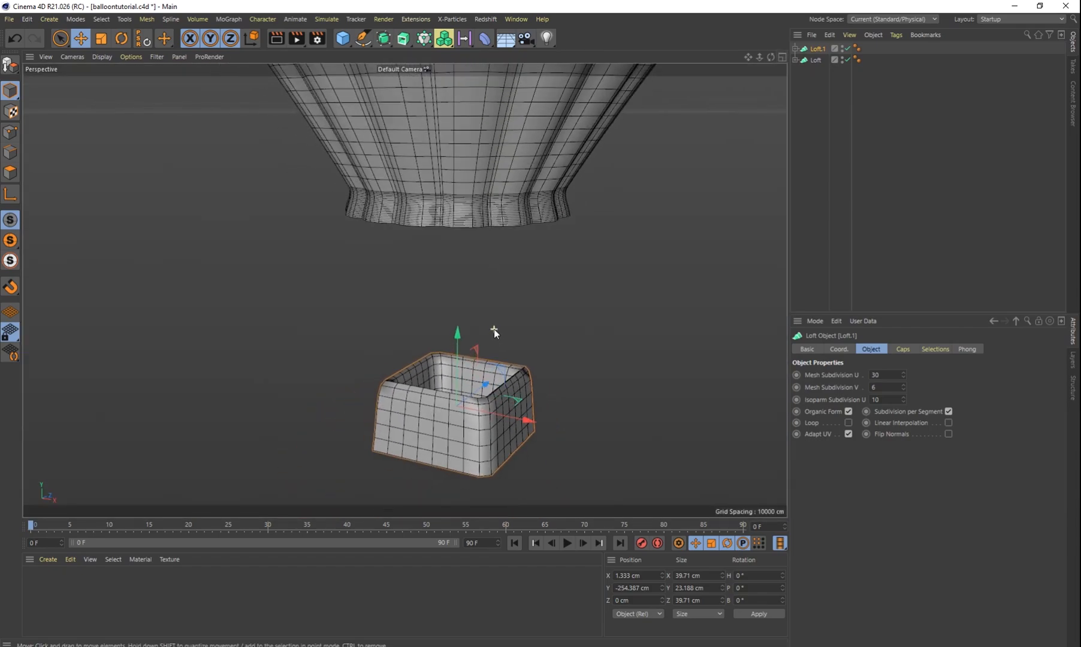
Add a cylinder primitive and move it out of the balloon to beside the basket, at about X -85 cm, Y -230 cm
left_click(530, 295)
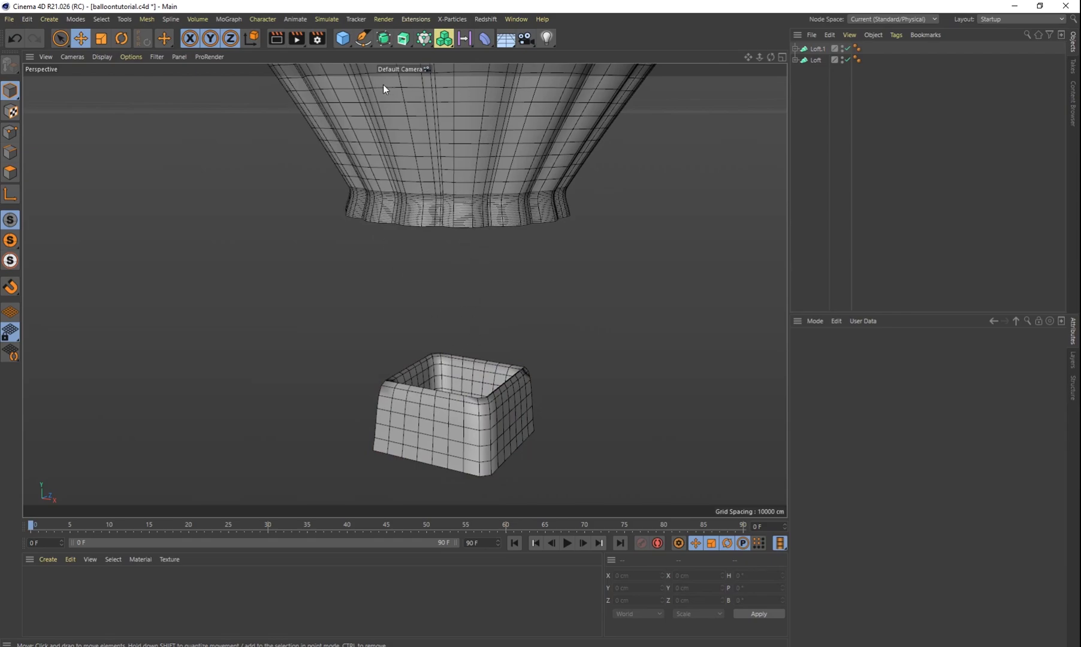
left_click(344, 40)
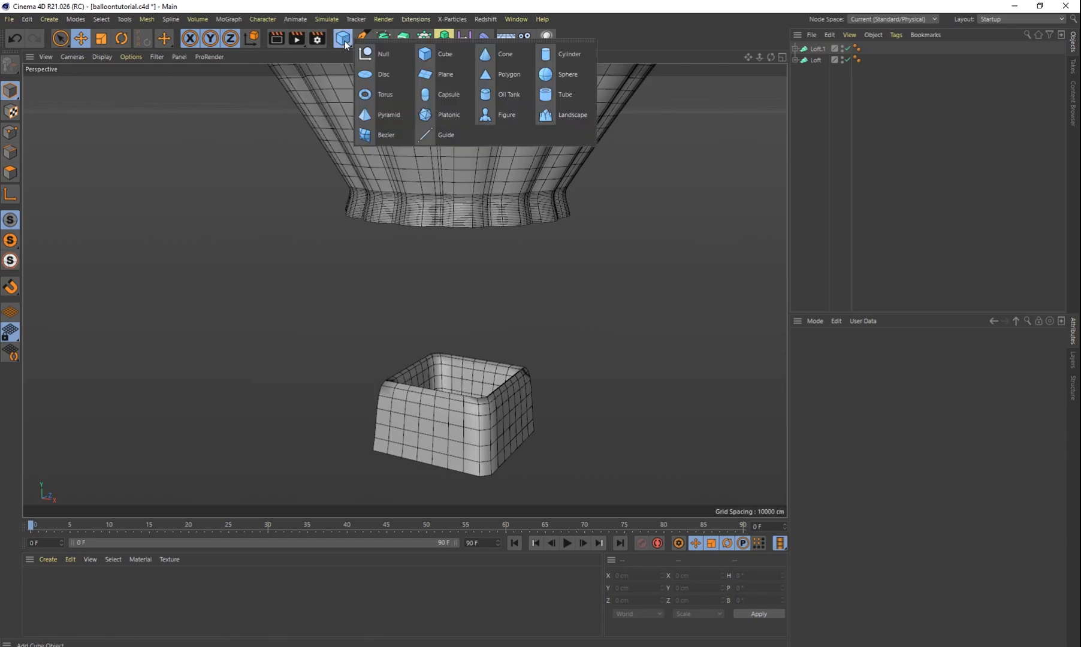
left_click(568, 54)
scroll(589, 247, "down", 5)
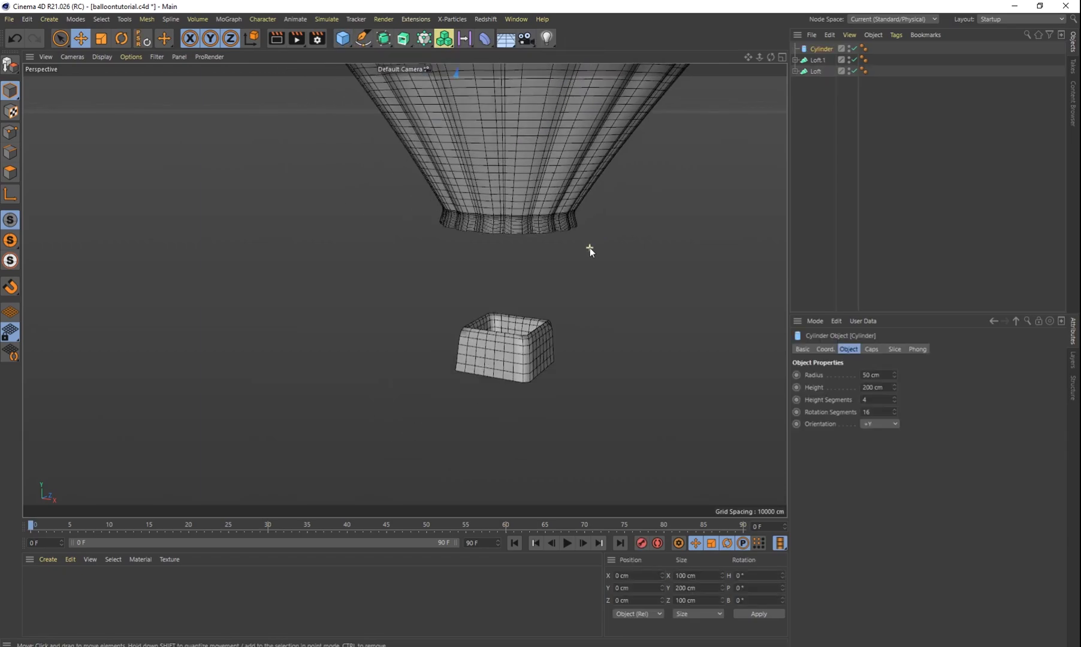
scroll(619, 241, "down", 10)
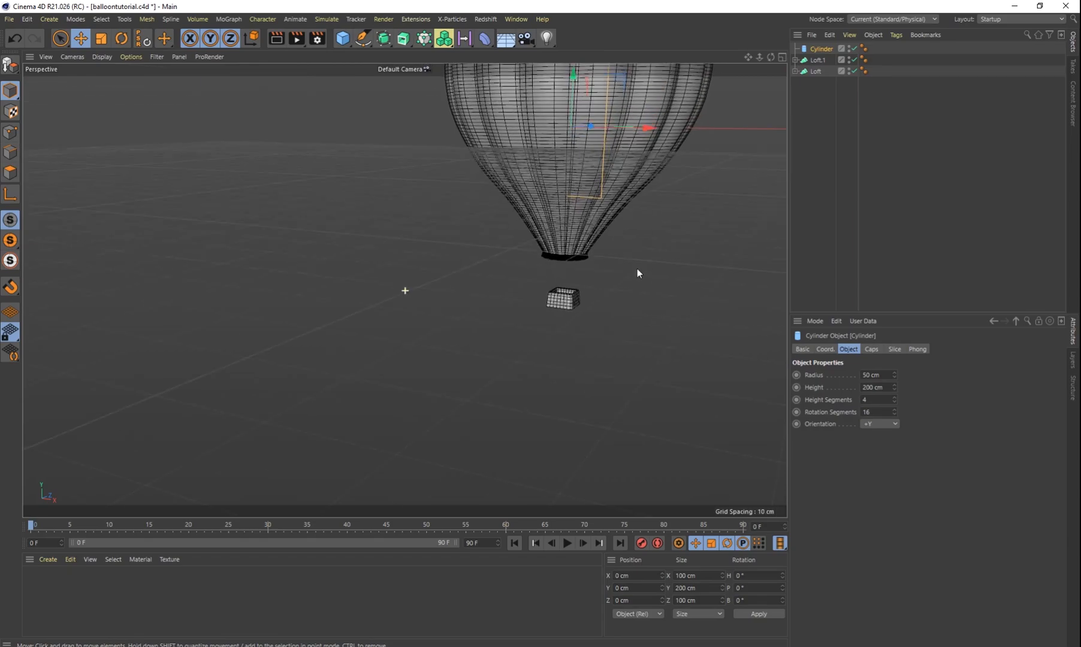
left_click_drag(599, 211, 419, 203)
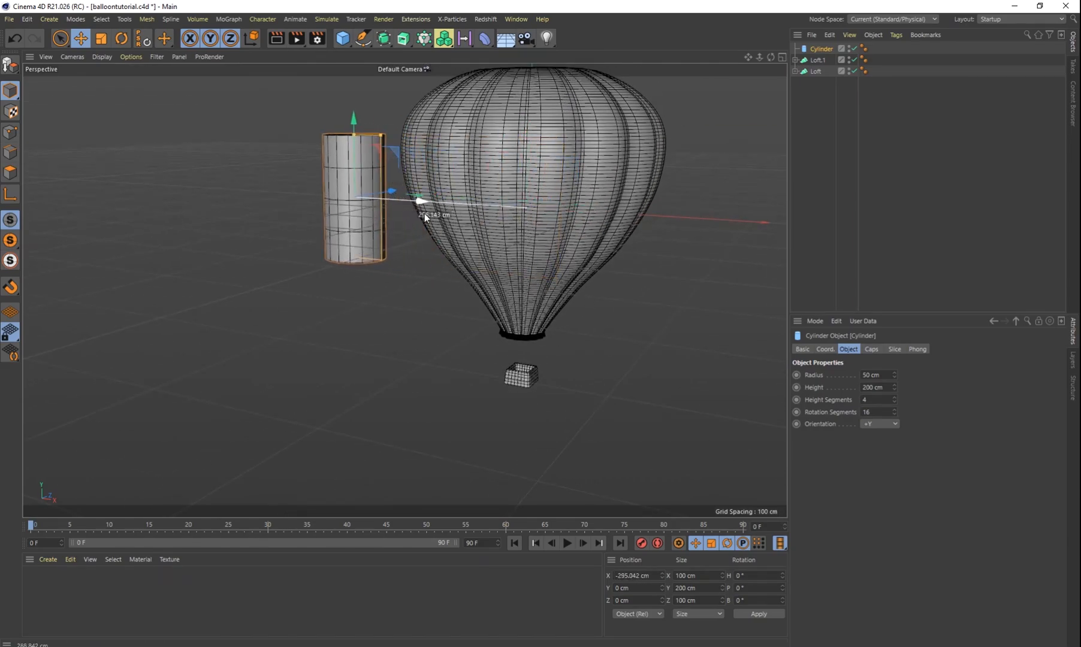
left_click_drag(359, 117, 344, 257)
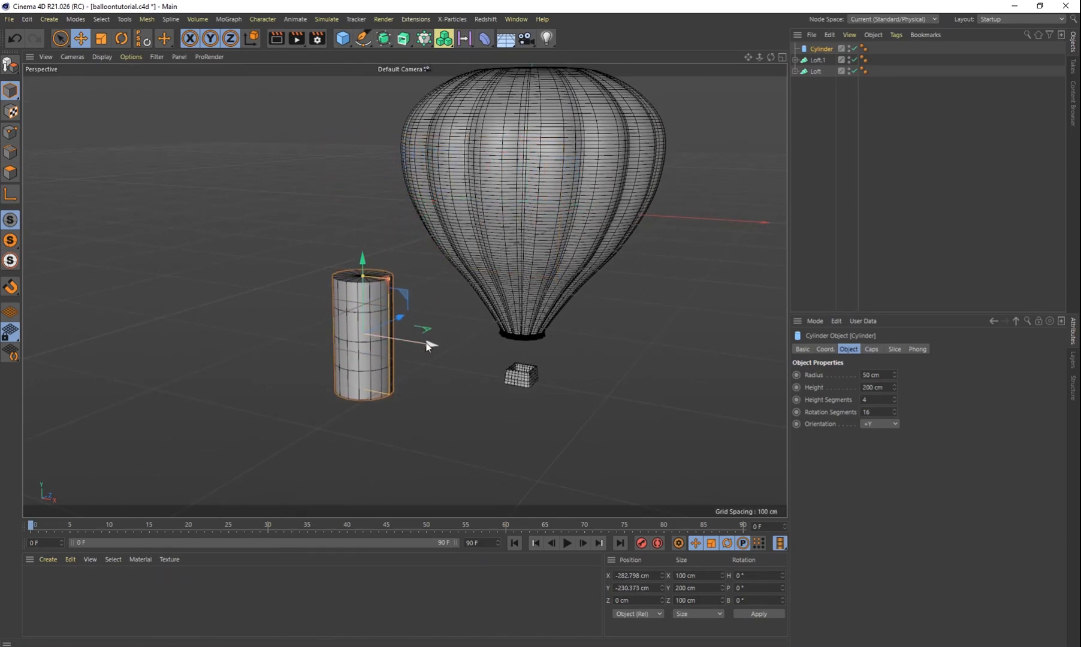
left_click_drag(428, 343, 545, 367)
scroll(498, 375, "up", 6)
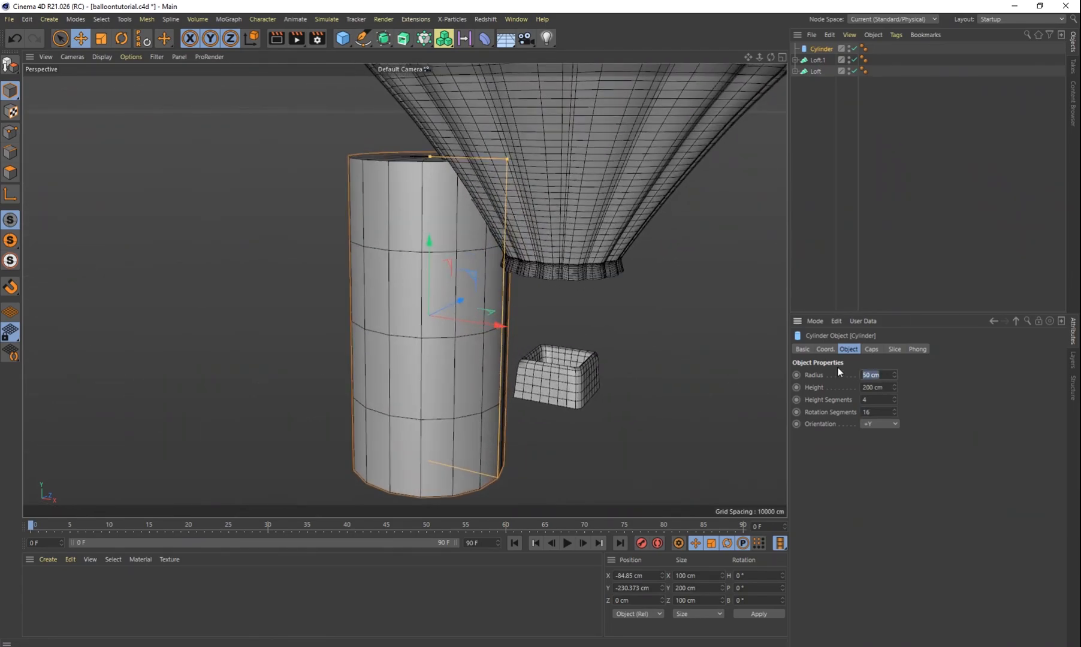
Set the cylinder's radius to 3 cm and height to 100 cm, and move it against the basket's side at about X -24 cm
type("3")
key("Return")
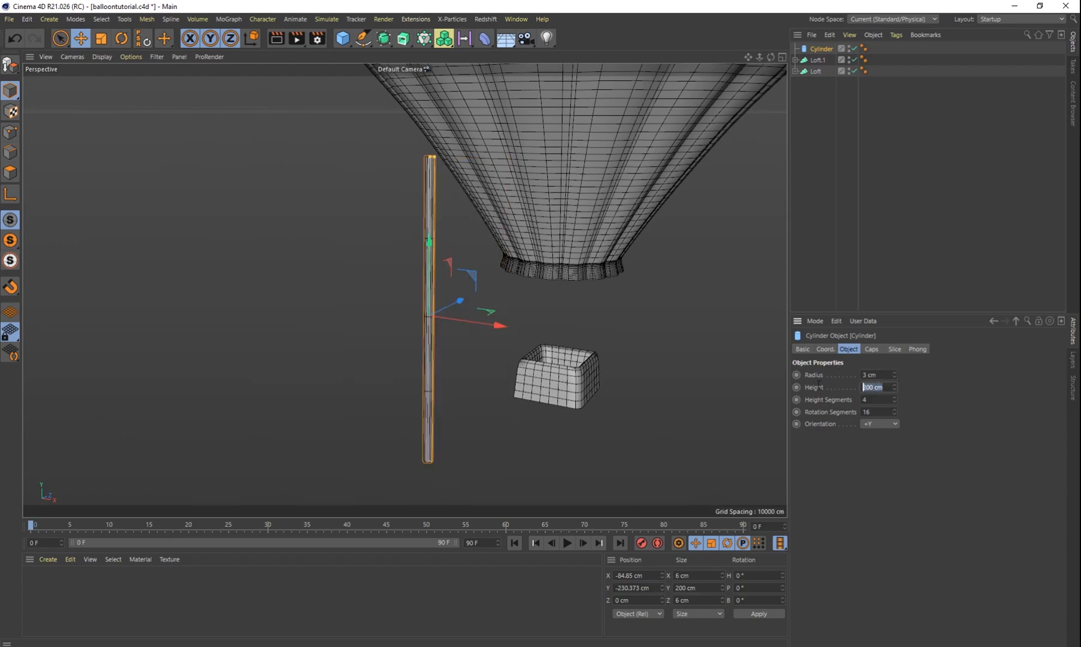
type("100")
key("Return")
left_click_drag(480, 327, 531, 326)
scroll(633, 362, "up", 4)
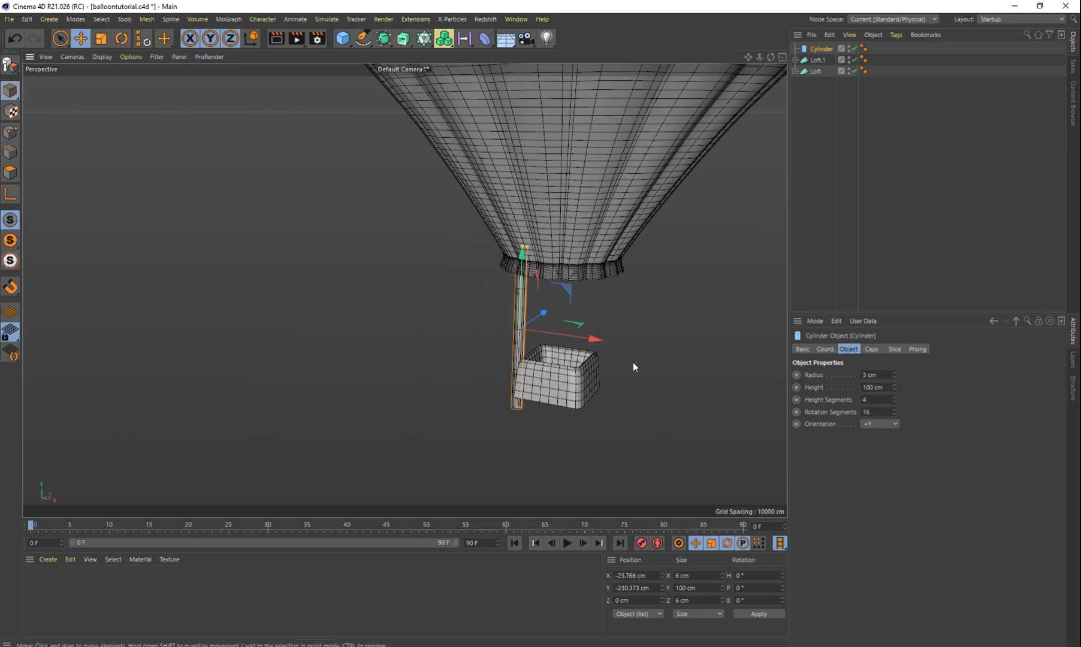
Thin the cylinder to a 1 cm radius and shift it over the basket to about X 3 cm
scroll(610, 368, "up", 5)
scroll(473, 337, "down", 2)
left_click_drag(406, 322, 355, 367, "alt")
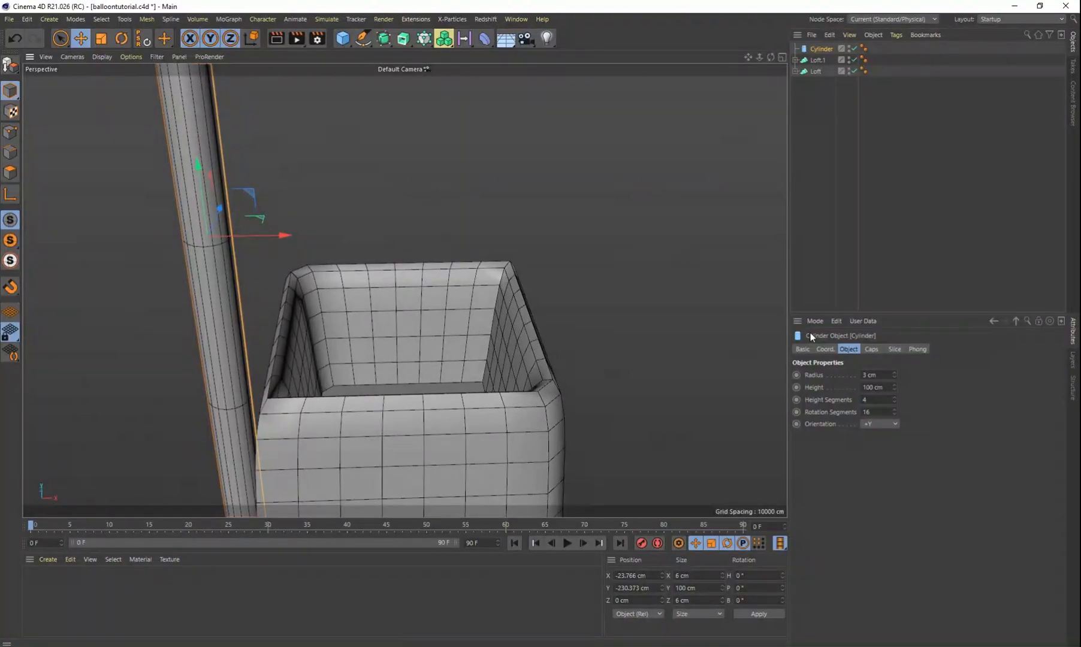
double_click(868, 375)
type("1")
key("Return")
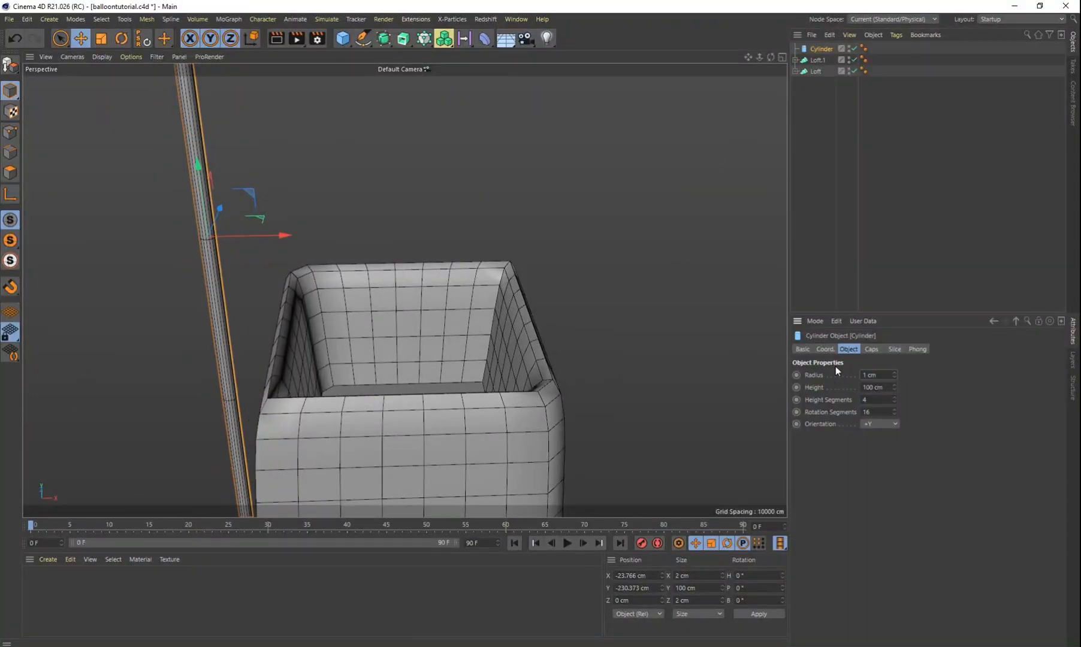
left_click_drag(328, 238, 505, 236)
left_click_drag(508, 304, 471, 359, "alt")
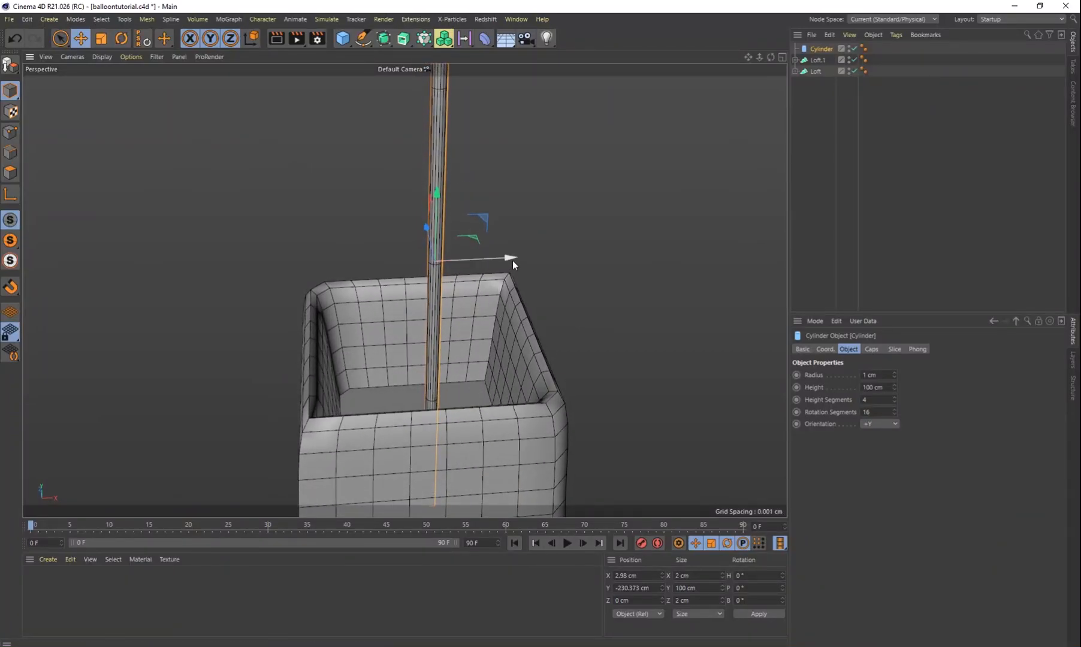
mouse_move(511, 259)
left_mouse_down()
mouse_move(557, 254)
mouse_move(508, 265)
left_mouse_up()
key("ctrl+z")
Add a MoGraph Cloner and nest the cylinder inside it
left_click(229, 19)
mouse_move(199, 20)
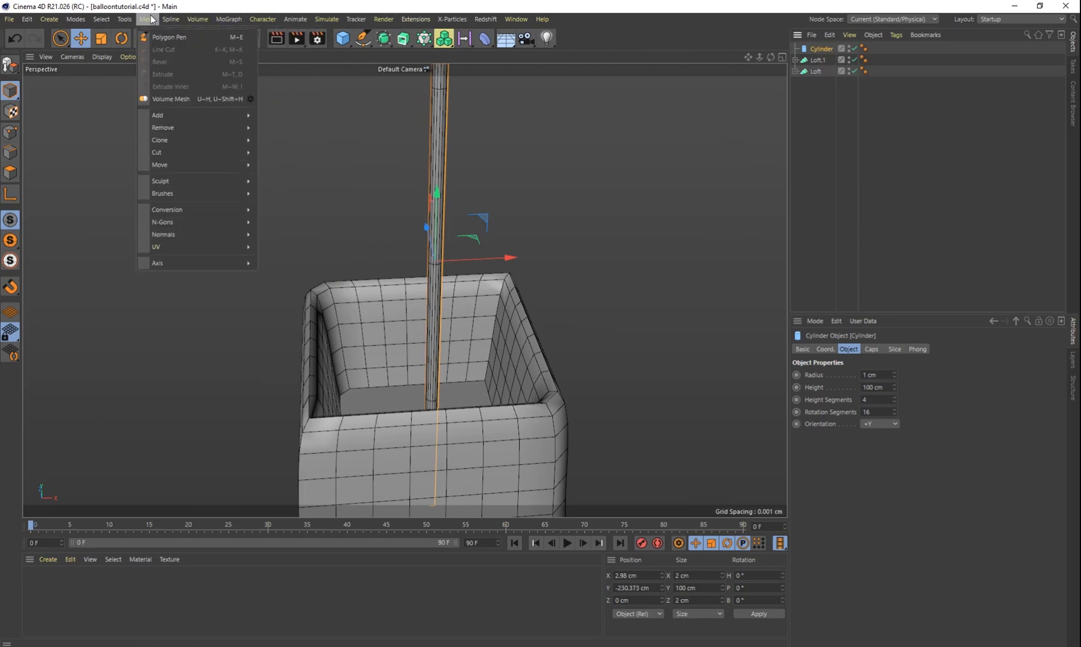
left_click(240, 53)
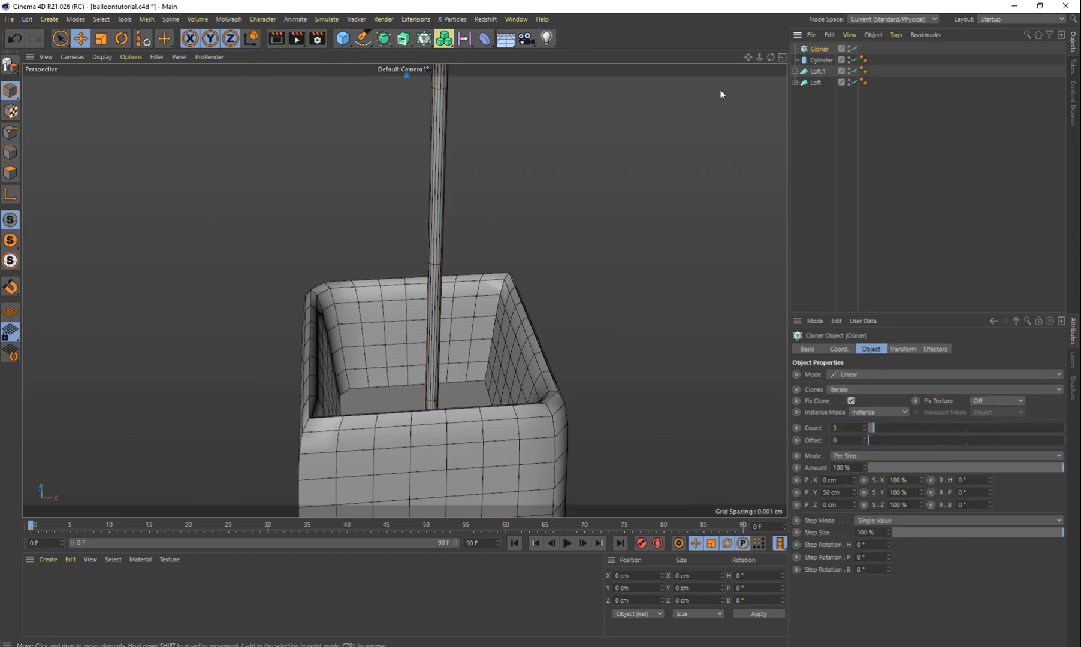
left_click_drag(823, 52, 824, 52)
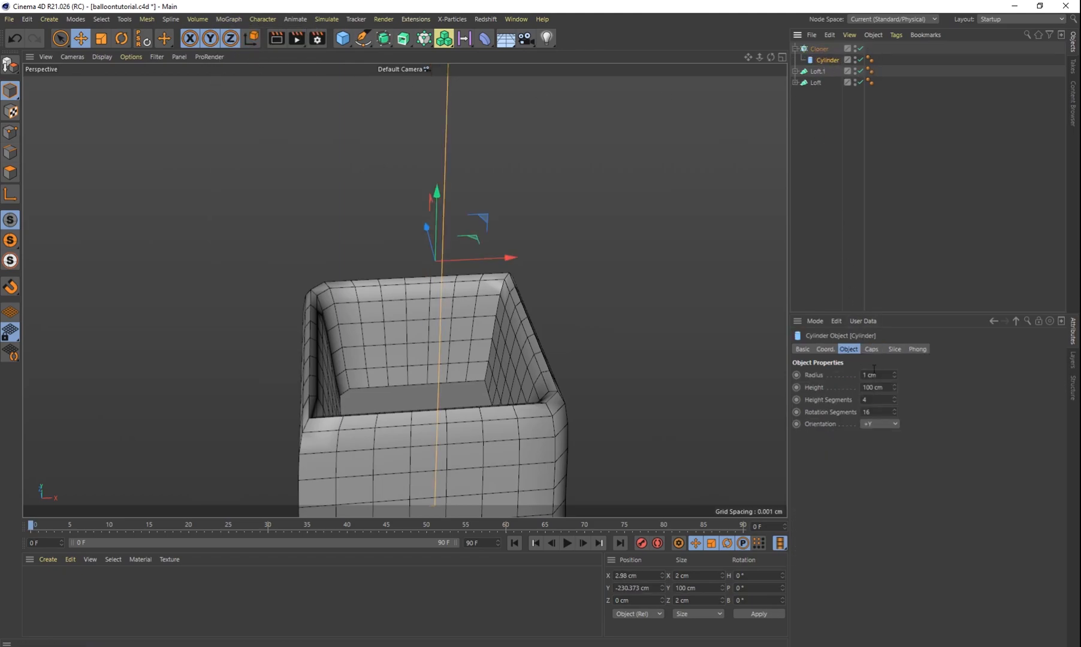
Switch the cloner to Grid Array mode with a count of 2 in each direction
left_click(815, 49)
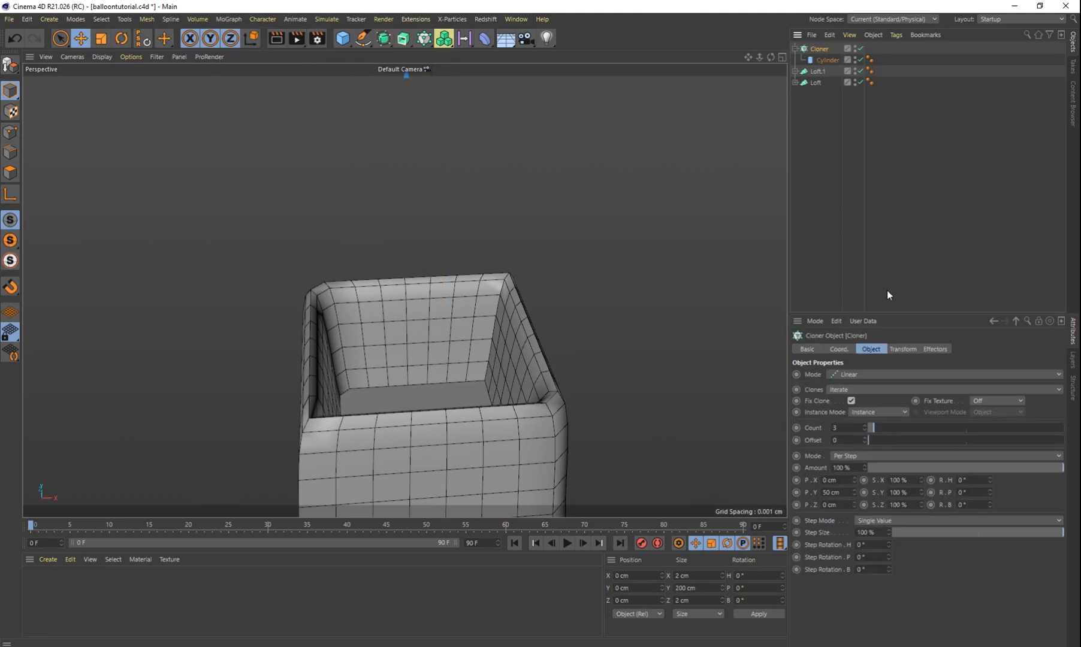
left_click(857, 377)
left_click(857, 420)
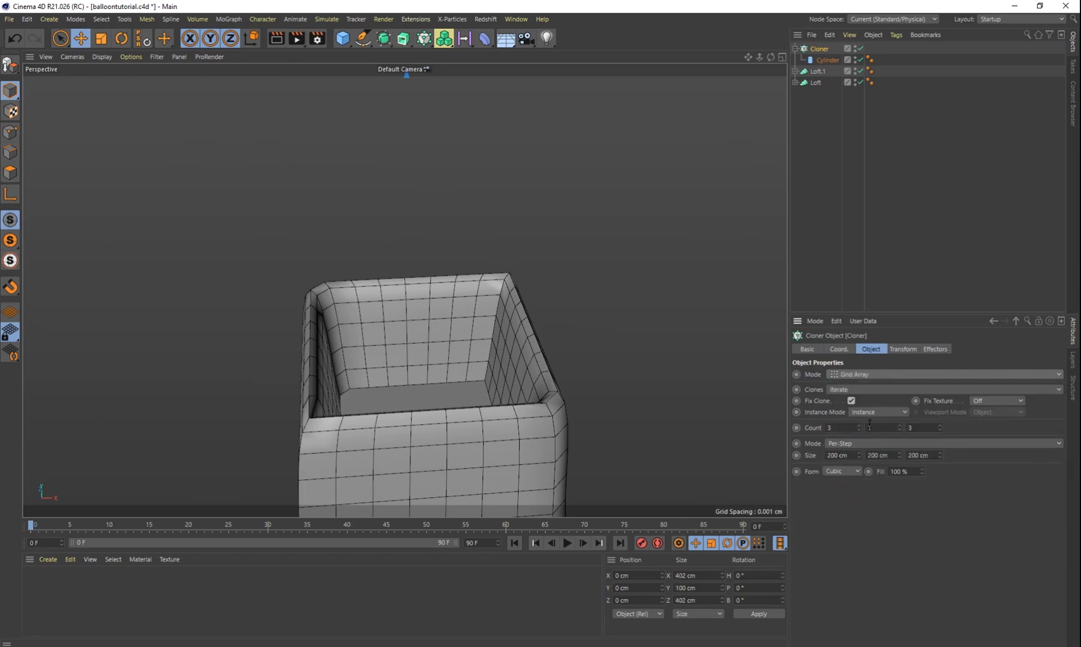
left_click(839, 428)
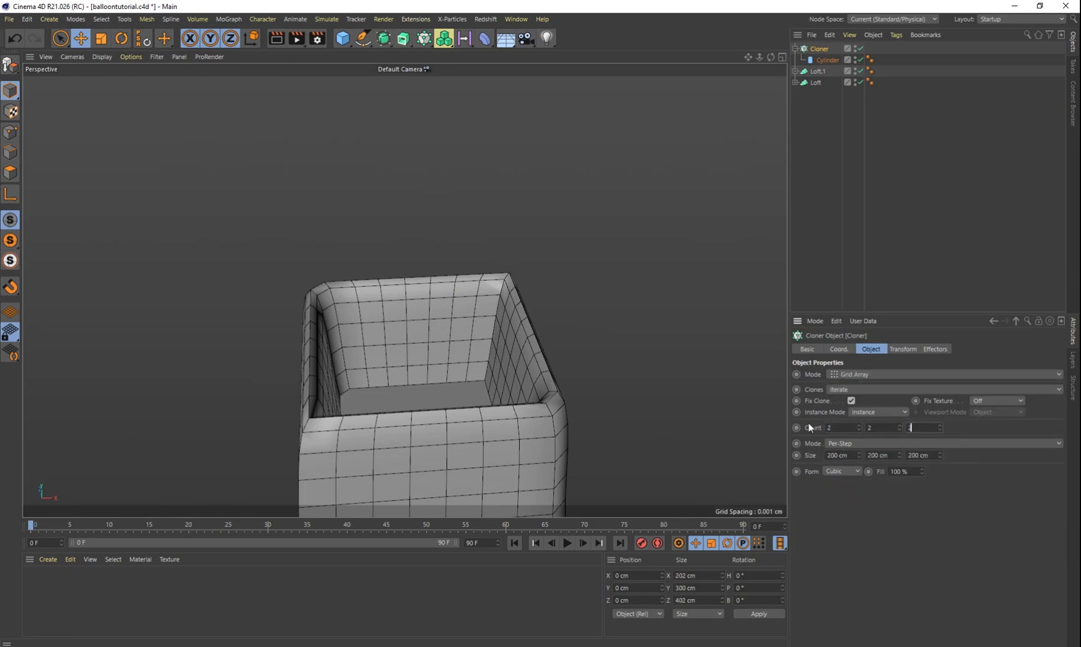
Lower the cloner to the basket at about Y -293 cm and set its Z count to 1
scroll(550, 224, "down", 10)
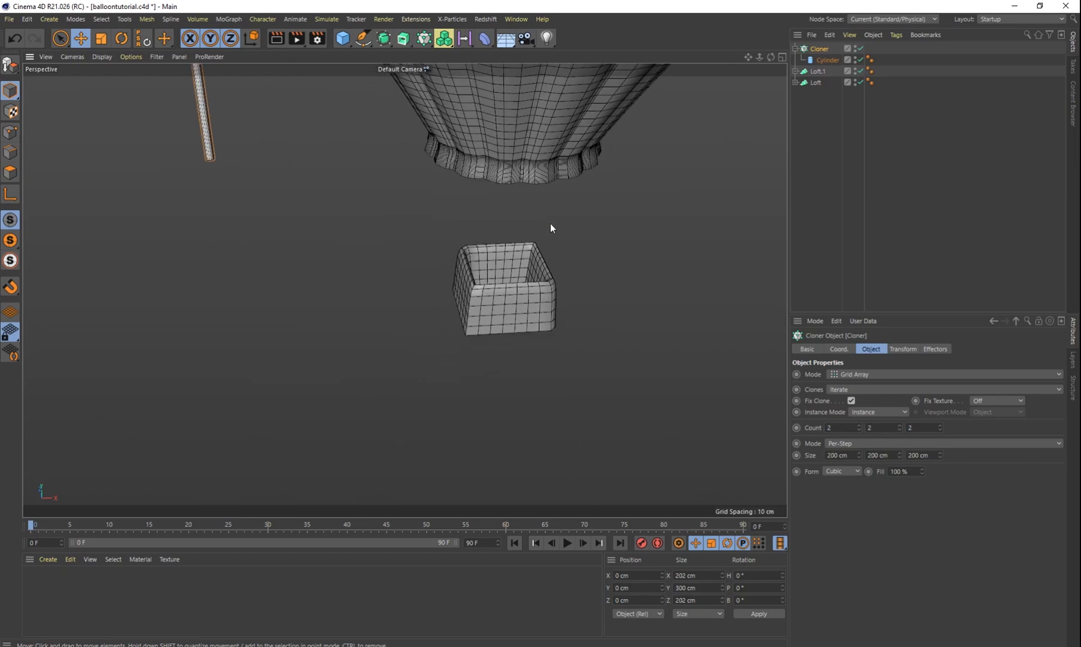
scroll(569, 247, "down", 3)
scroll(507, 321, "up", 5)
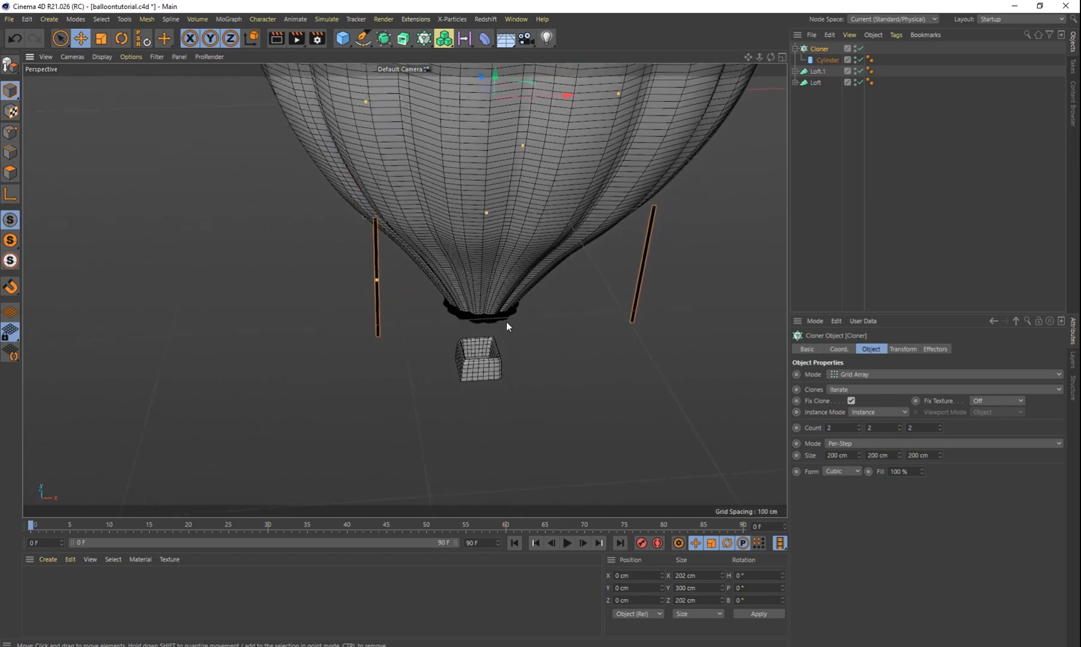
left_click_drag(499, 71, 463, 354)
scroll(542, 464, "up", 1)
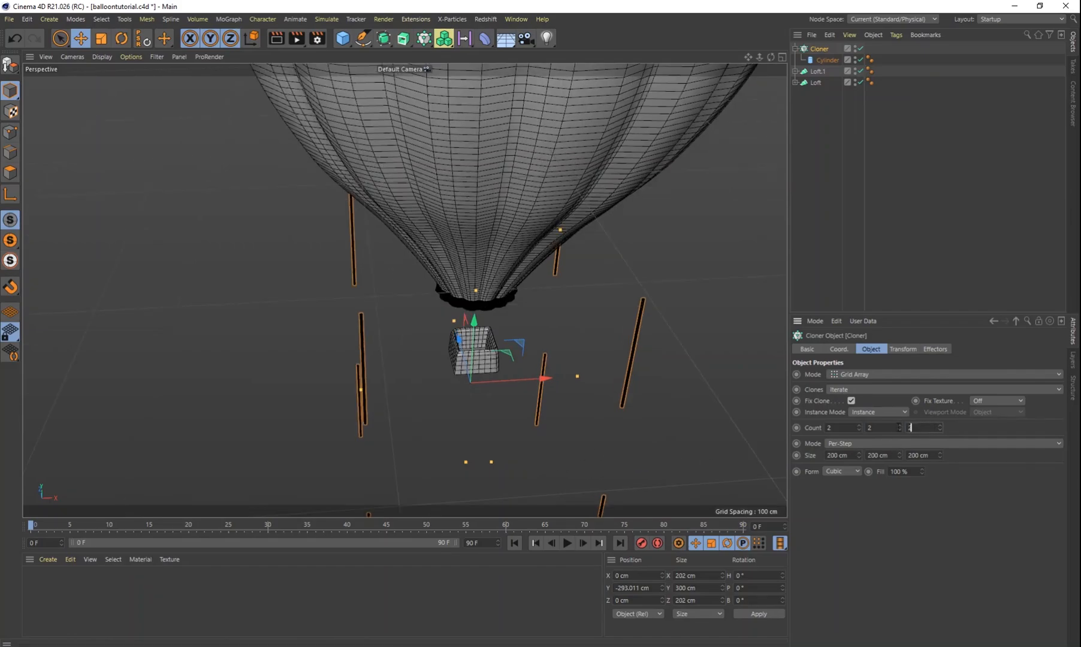
type("1")
key("Return")
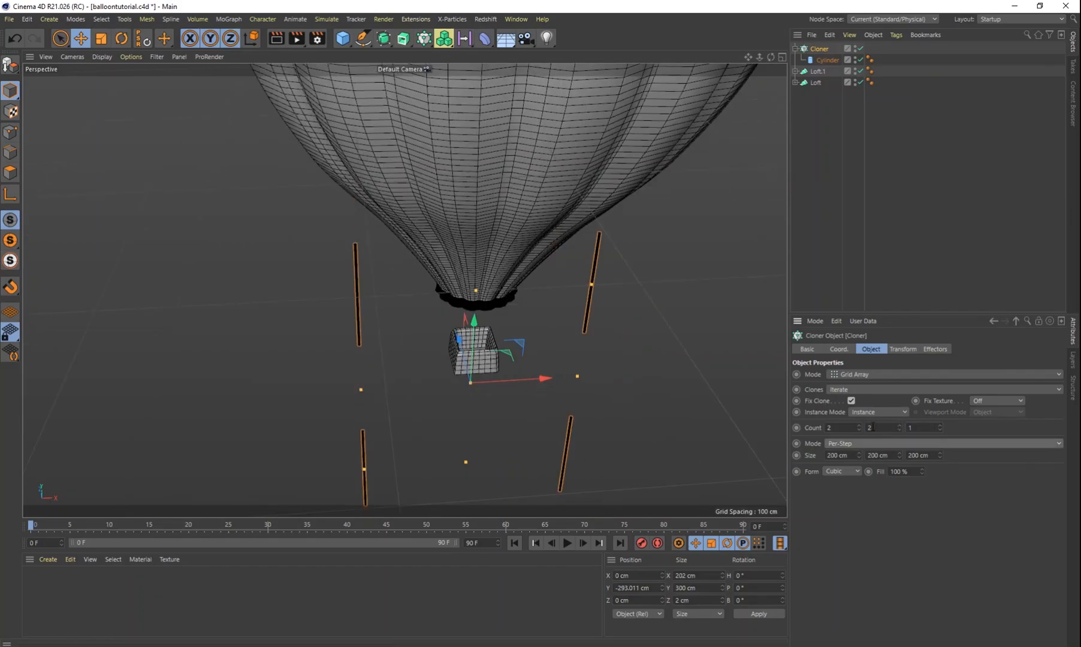
Nudge the cloner up to about Y -291 cm and set its grid size to 10 cm in X, Y and Z
scroll(493, 354, "down", 3)
scroll(504, 380, "up", 8)
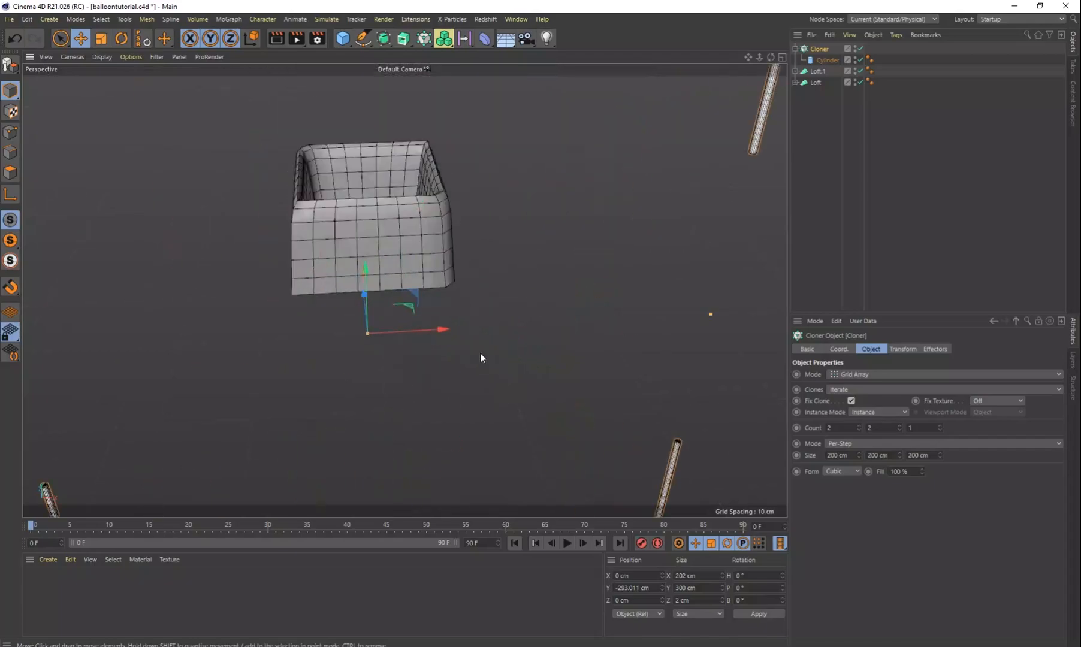
scroll(435, 330, "down", 3)
mouse_move(392, 272)
left_mouse_down()
mouse_move(391, 254)
mouse_move(391, 268)
left_mouse_up()
left_click(842, 456)
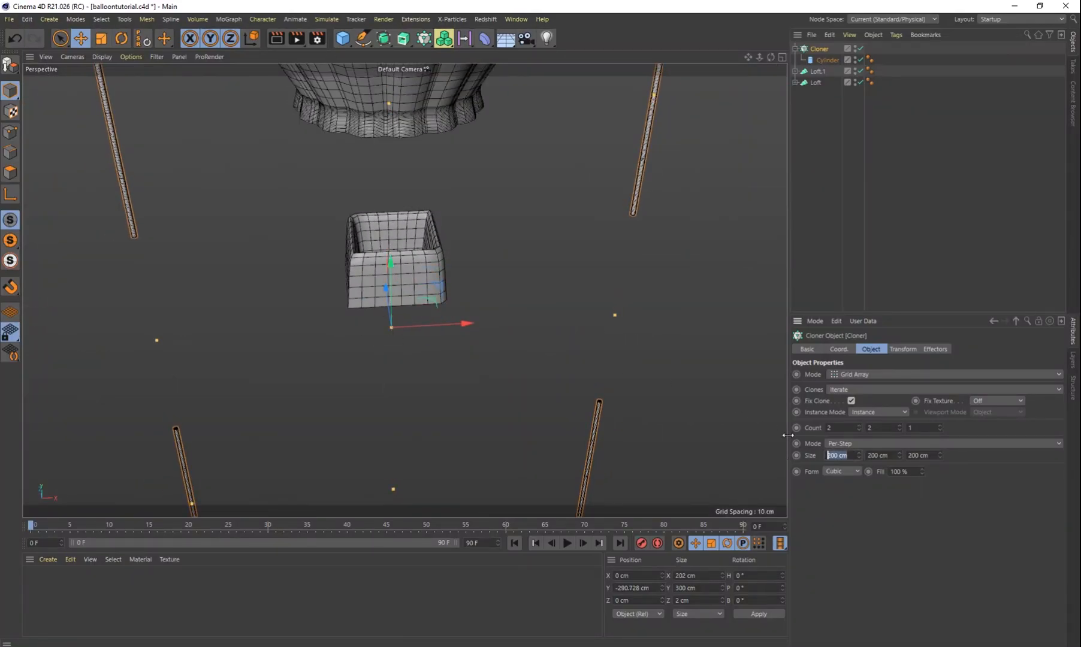
type("10")
key("Tab")
type("10")
key("Tab")
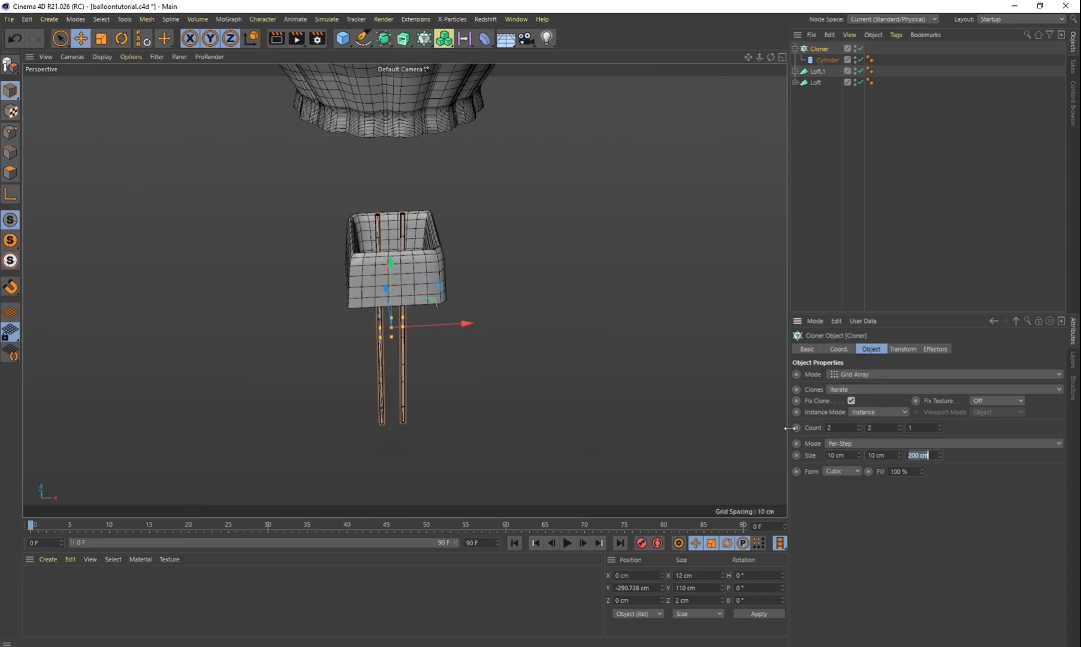
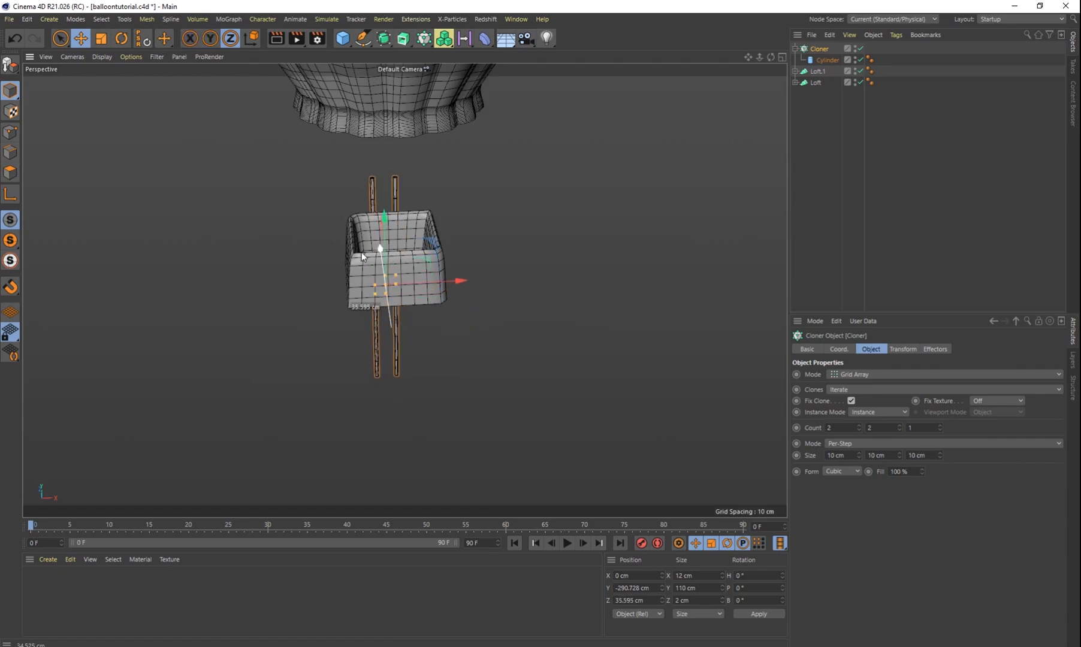
Set the cloner's Z count to 2 and shift it along Z to about -5 cm
left_click_drag(404, 295, 483, 339, "alt")
type("2")
key("Return")
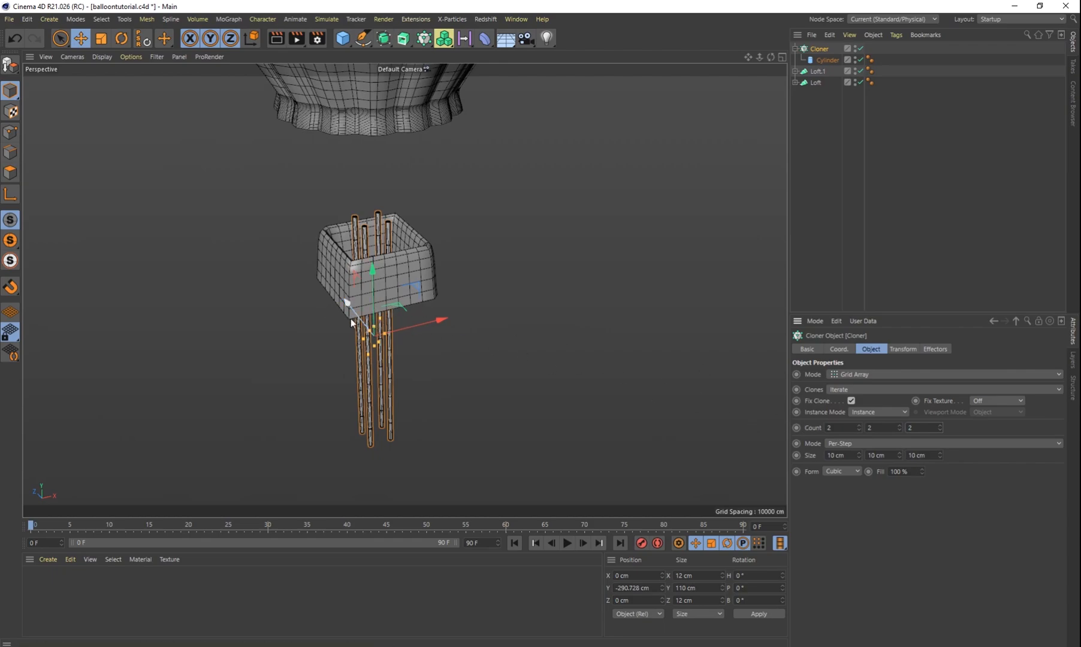
mouse_move(347, 303)
left_mouse_down()
mouse_move(322, 271)
mouse_move(407, 331)
mouse_move(351, 280)
mouse_move(368, 298)
left_mouse_up()
left_click(368, 292)
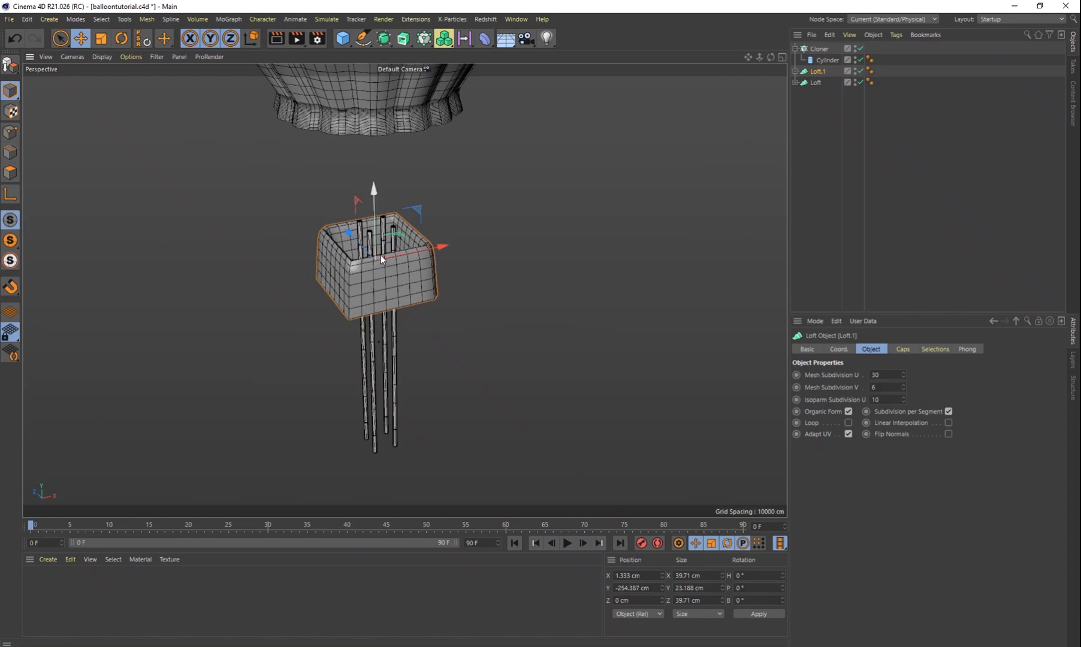
left_click_drag(373, 196, 376, 104)
key("ctrl+z")
Raise the cloner so its poles rise from inside the basket, at about Y -191 cm
left_click(819, 48)
left_click_drag(379, 281, 392, 96)
scroll(374, 390, "up", 6)
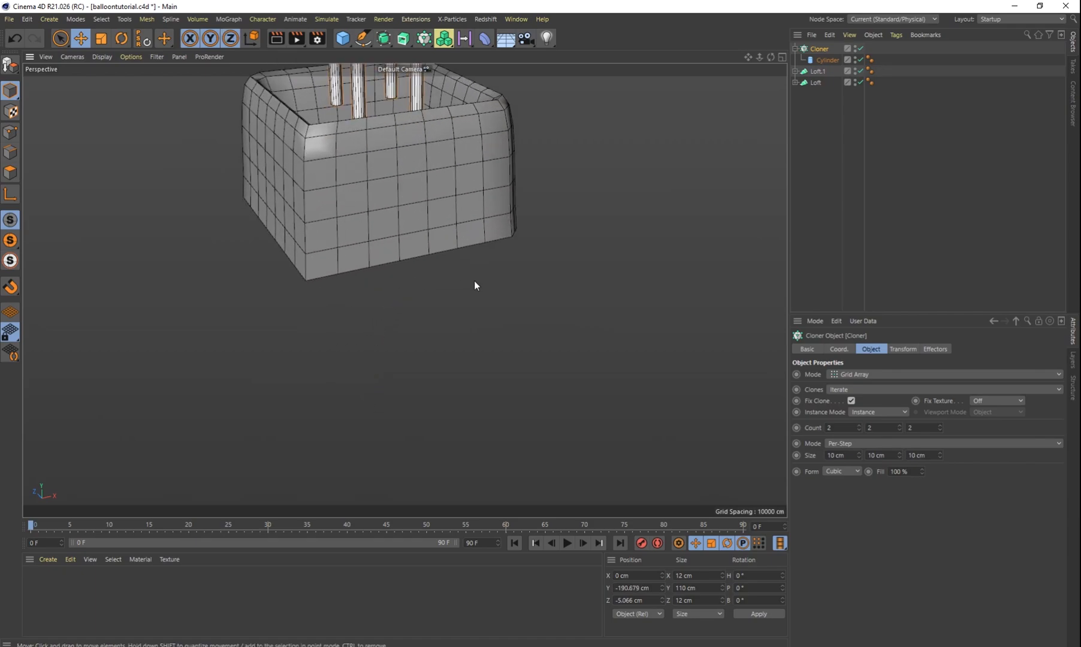
Spread the cloned poles toward the basket's corners with a grid size of 31 cm in X, 17 cm in Y and 33 cm in Z
left_click_drag(474, 280, 420, 352, "alt")
scroll(416, 352, "up", 2)
right_click_drag(415, 352, 508, 330, "alt")
left_click_drag(507, 332, 623, 354, "alt")
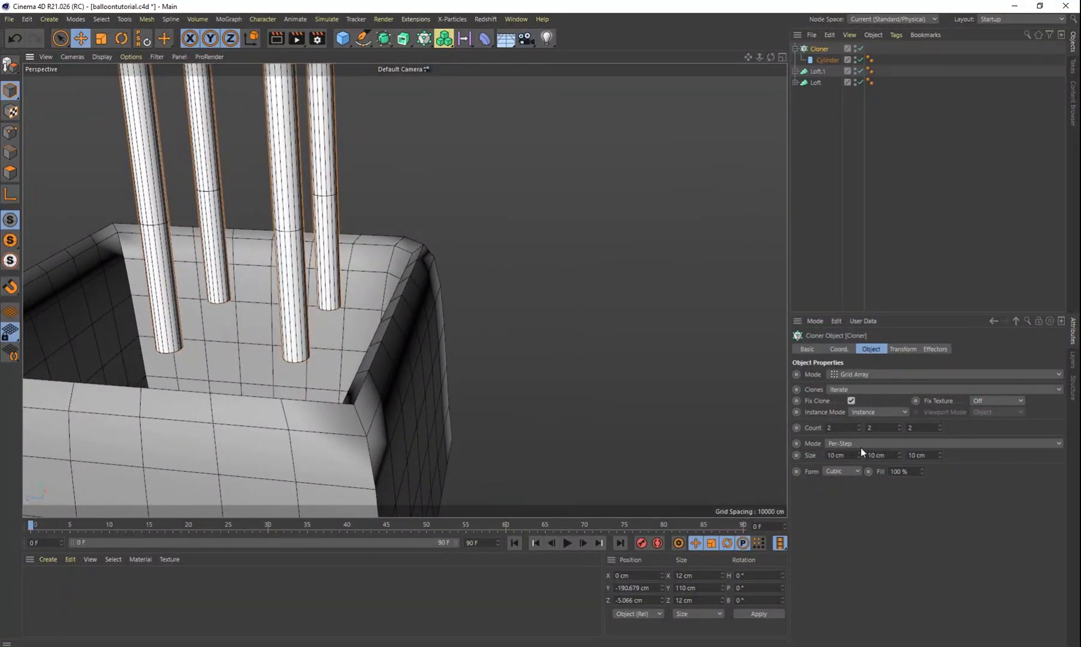
left_click_drag(860, 451, 939, 451)
left_click(939, 452)
left_click_drag(699, 437, 689, 398, "alt")
left_click_drag(940, 456, 939, 457)
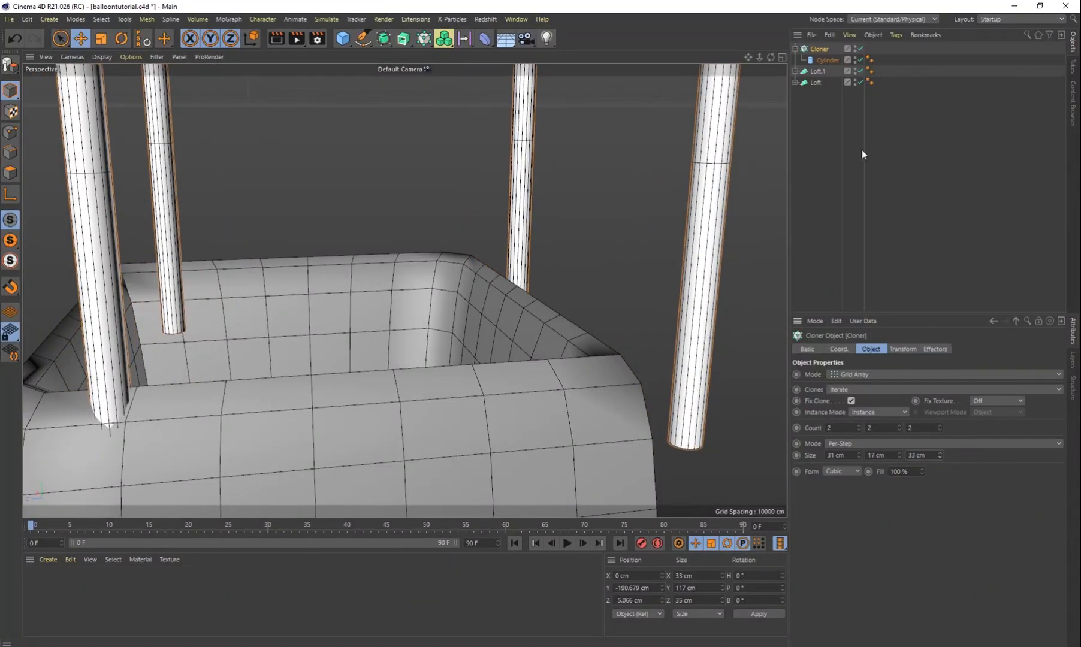
Centre the cloner over the basket at about Z 0.7 cm and set its Z grid size to 29.4 cm
key("e")
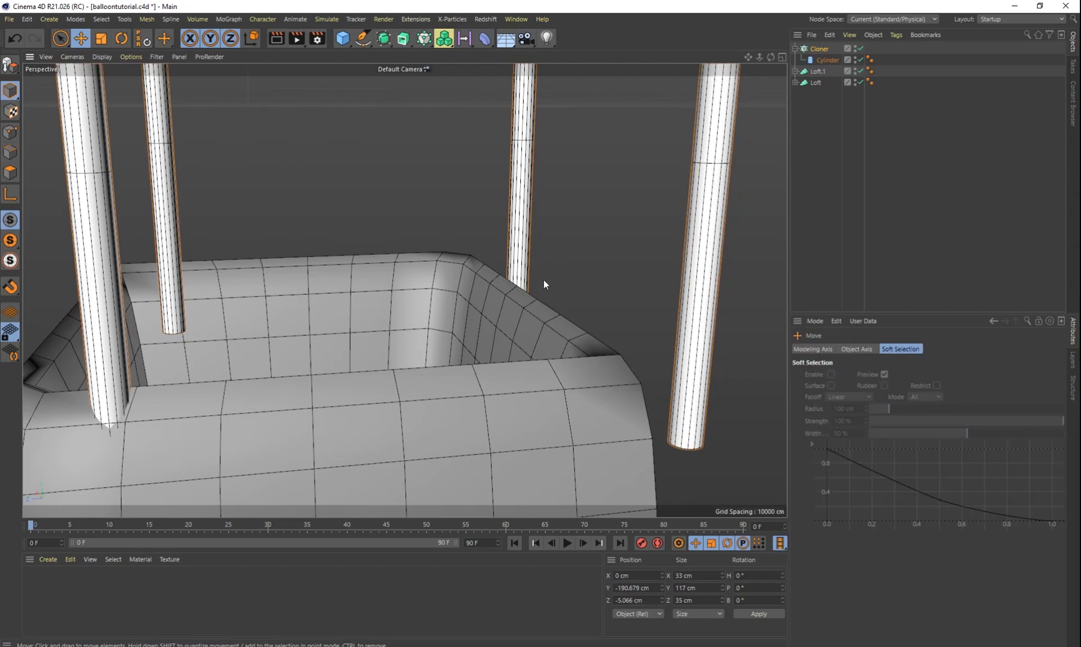
scroll(544, 280, "down", 6)
middle_click_drag(523, 231, 487, 339, "alt")
left_click_drag(386, 135, 359, 141)
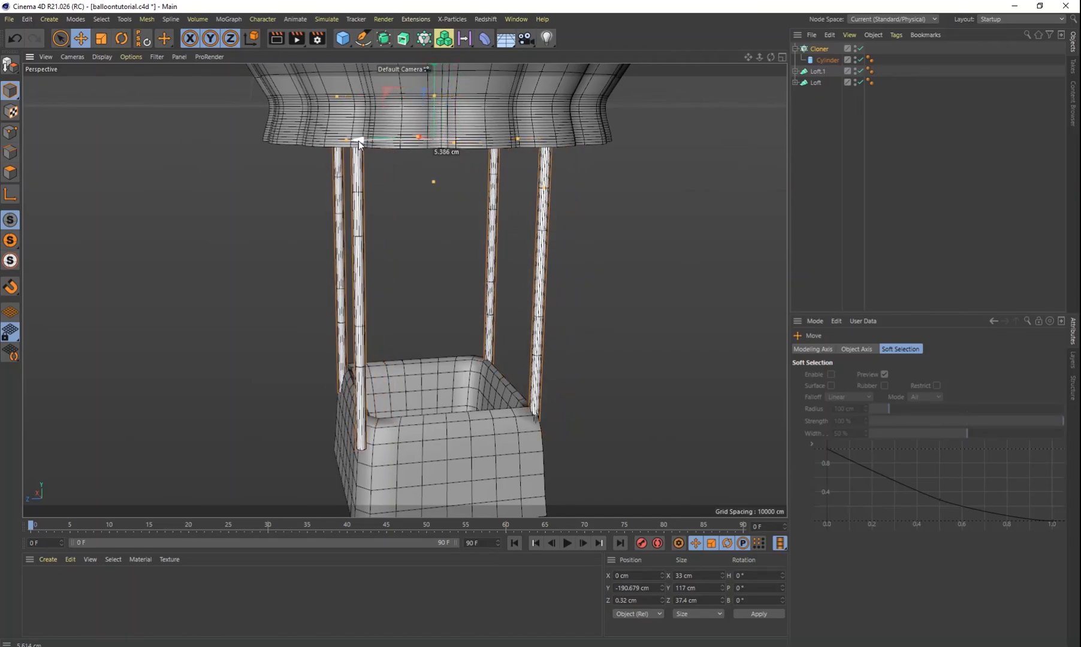
left_click(818, 49)
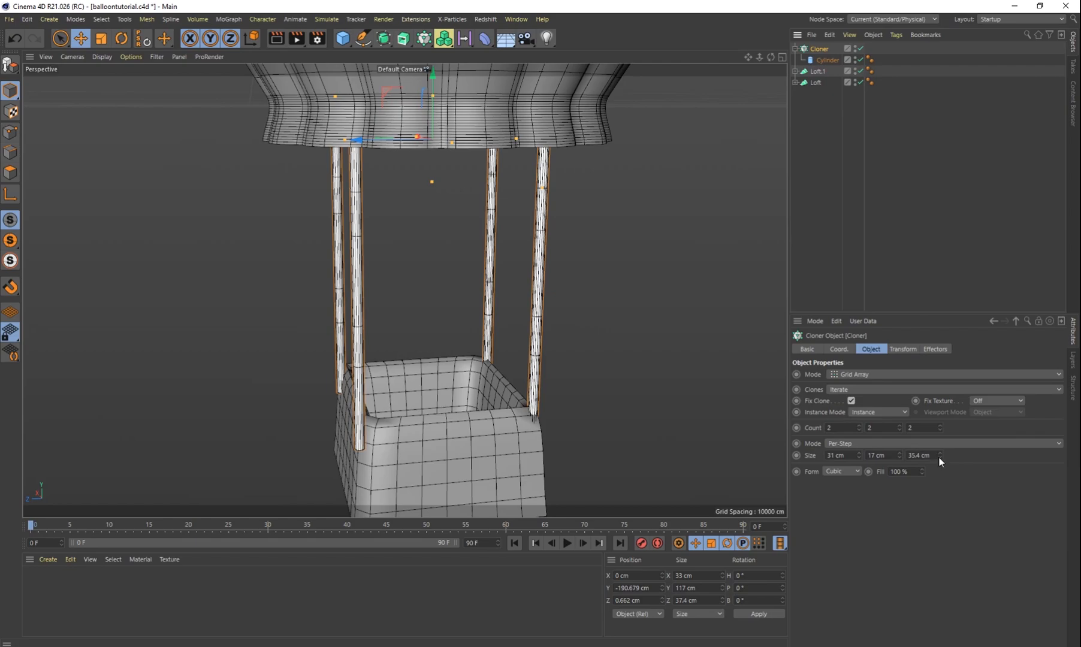
left_click_drag(939, 457, 939, 456)
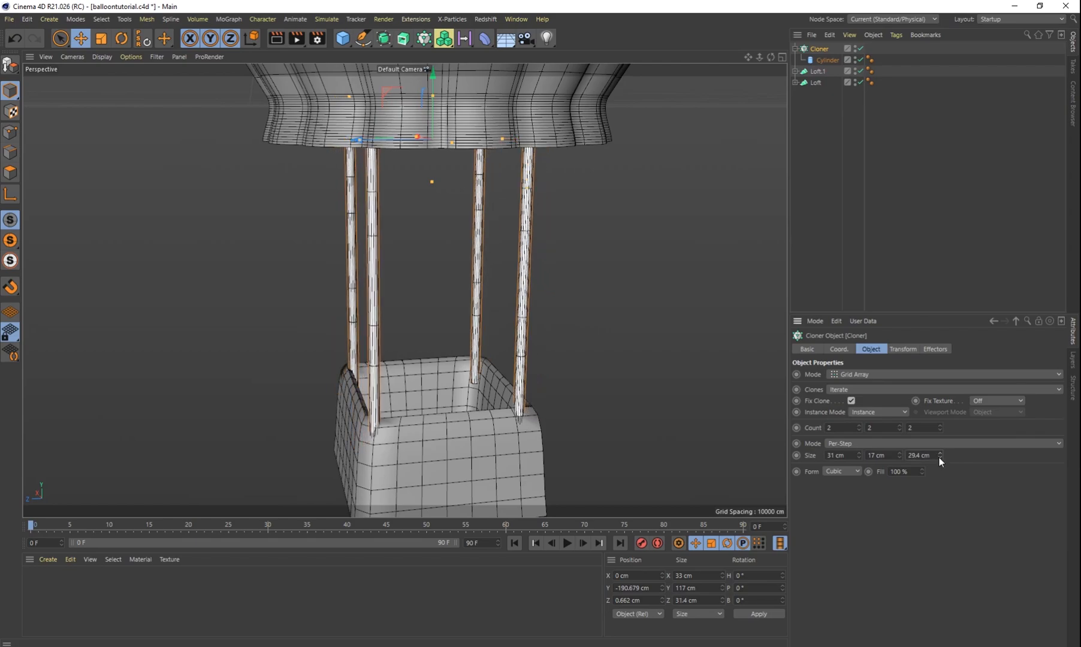
Set the cloner's X grid size to 30 cm and move it to about X 1.2 cm, Z -1.1 cm to align the poles with the basket
left_click_drag(719, 455, 641, 479, "alt")
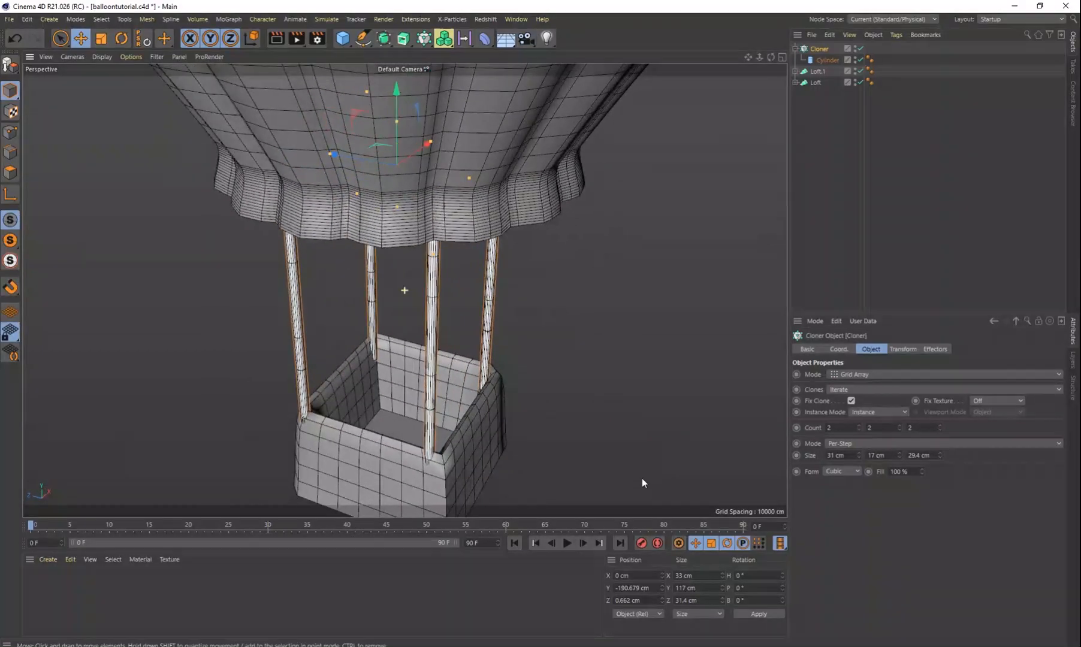
left_click(859, 453)
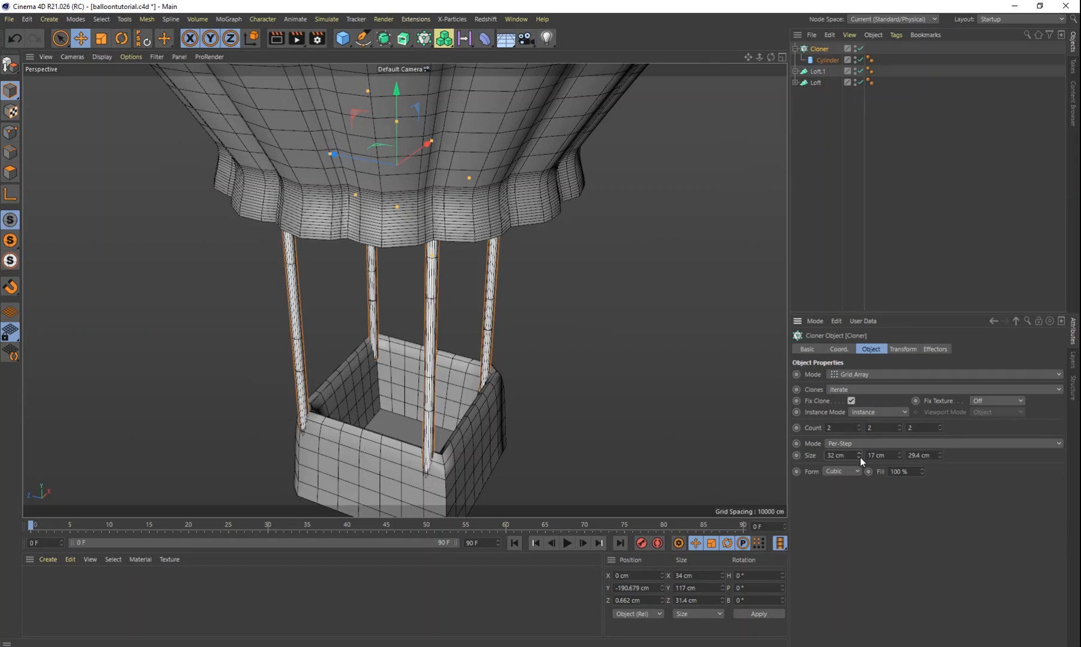
left_click(860, 457)
left_click(860, 456)
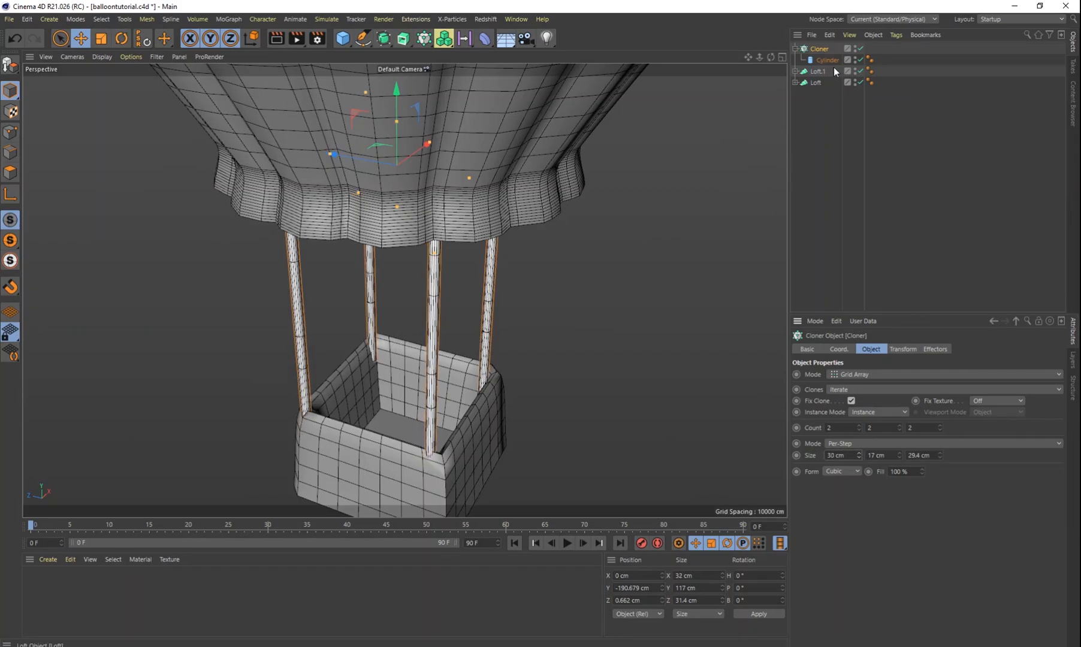
left_click_drag(331, 154, 353, 150)
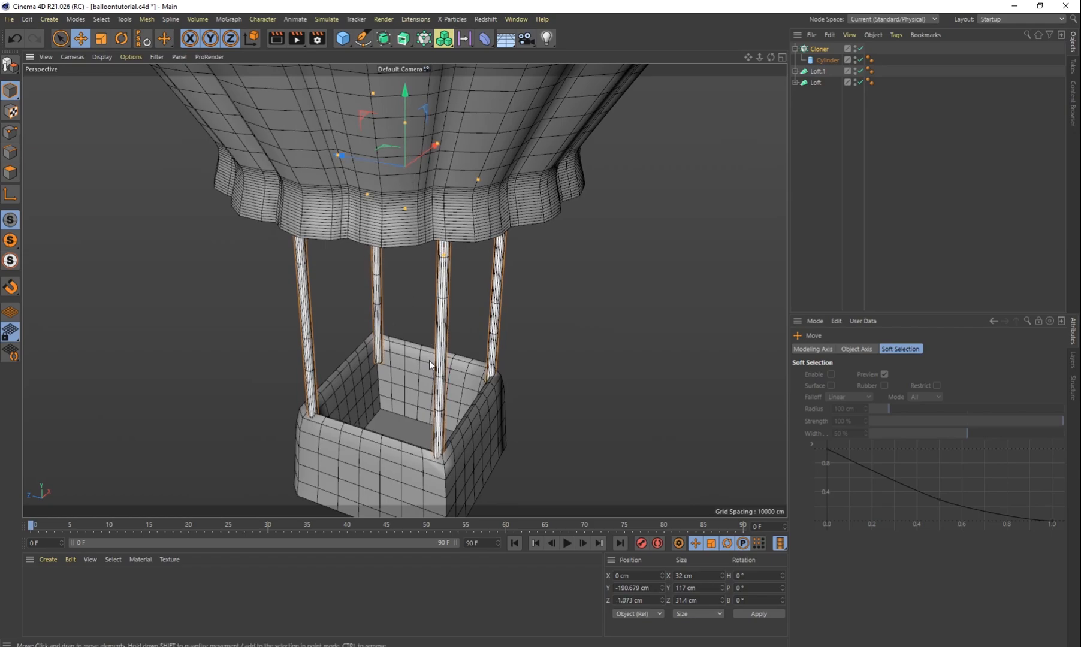
mouse_move(501, 405)
left_mouse_down("alt")
mouse_move(440, 354)
mouse_move(363, 398)
mouse_move(387, 382)
left_mouse_up("alt")
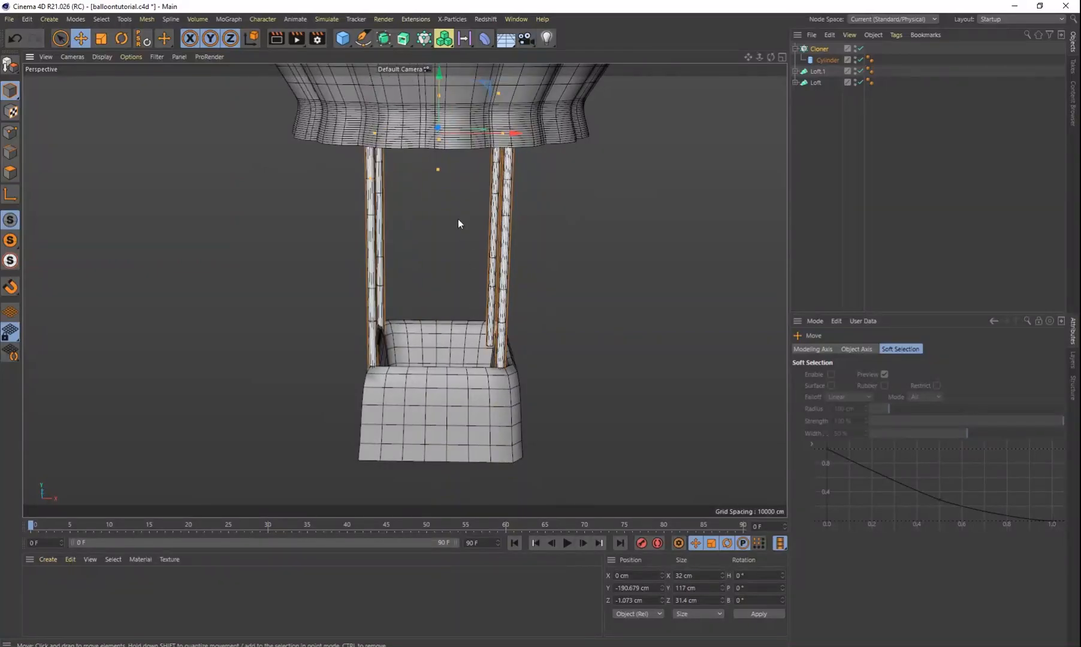
left_click_drag(524, 144, 529, 143)
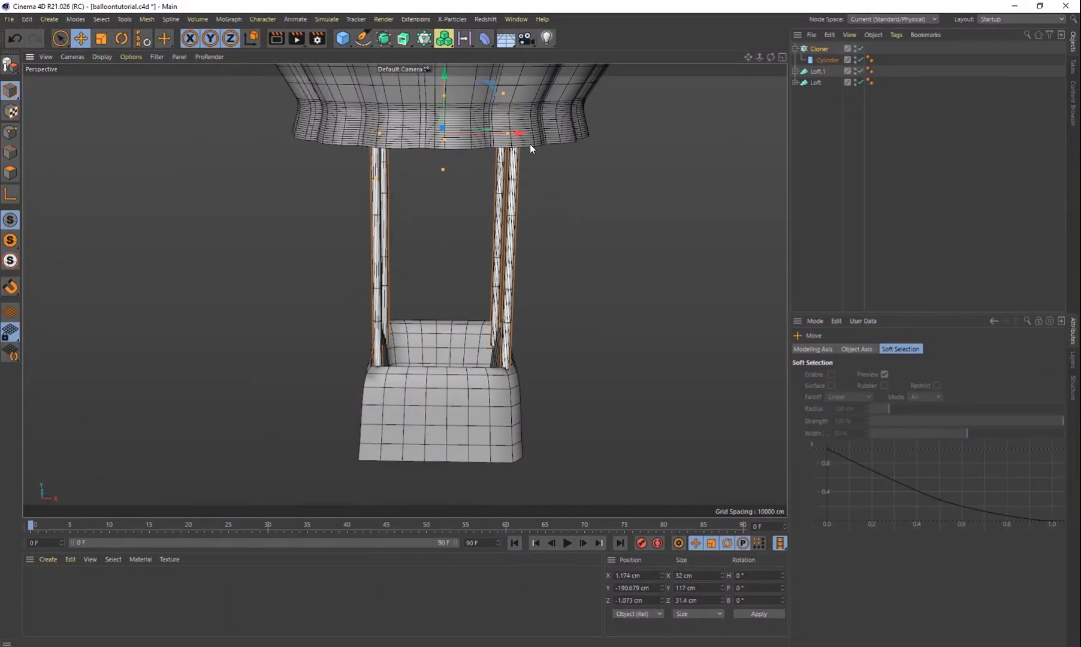
Thin the cloned poles by setting the cylinder's radius to 0.5 cm
scroll(440, 354, "up", 5)
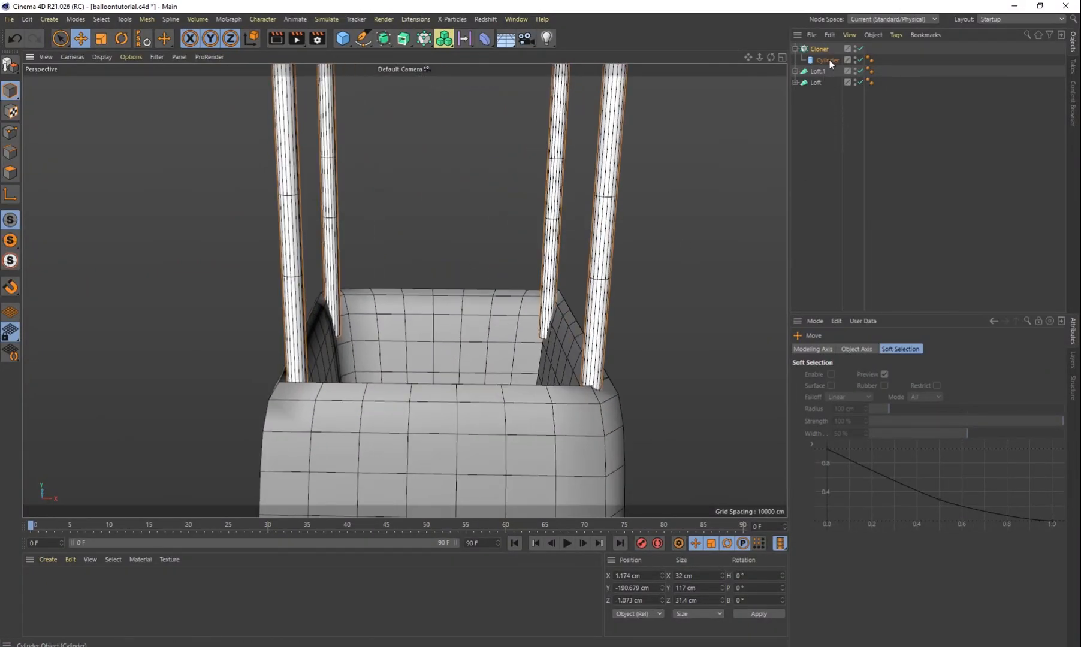
left_click(828, 60)
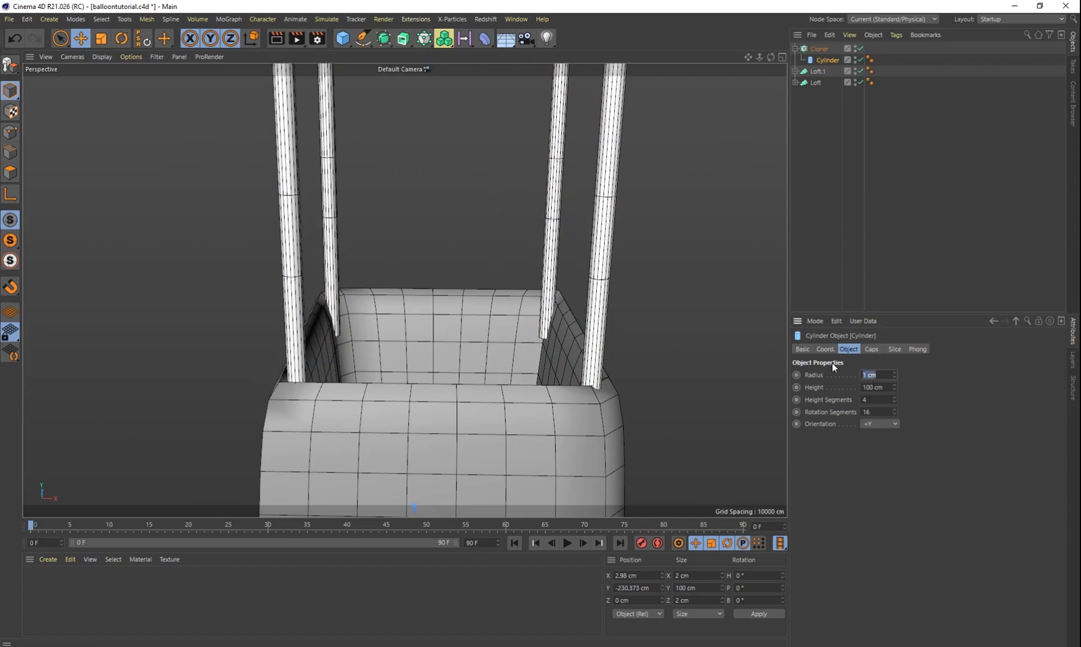
type("0.5")
key("Return")
left_click_drag(726, 351, 668, 394, "alt")
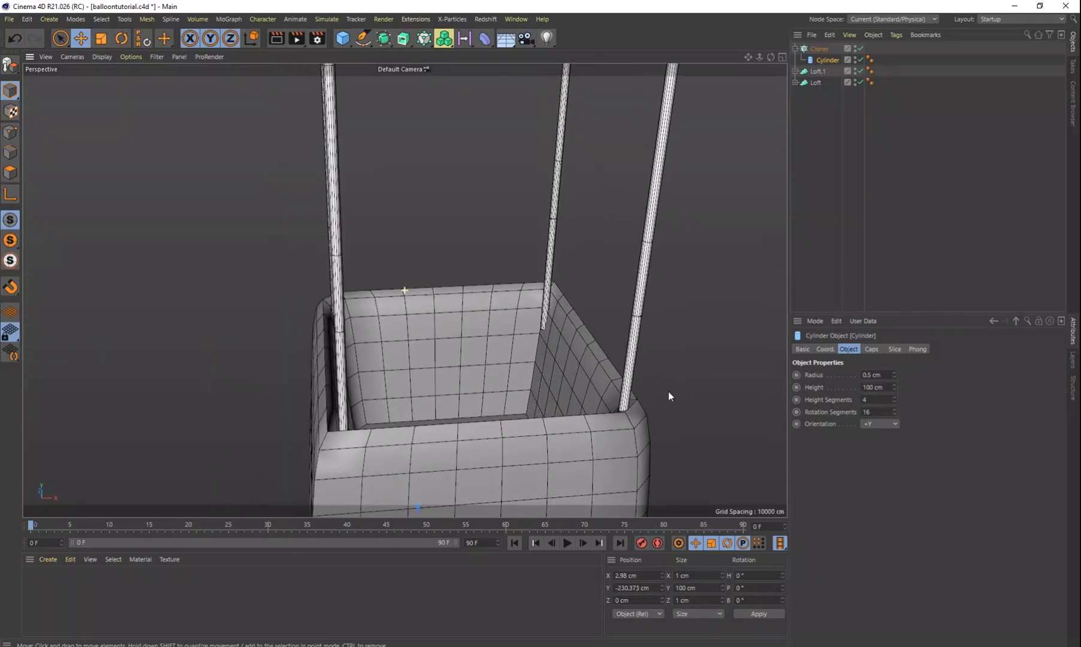
left_click(819, 49)
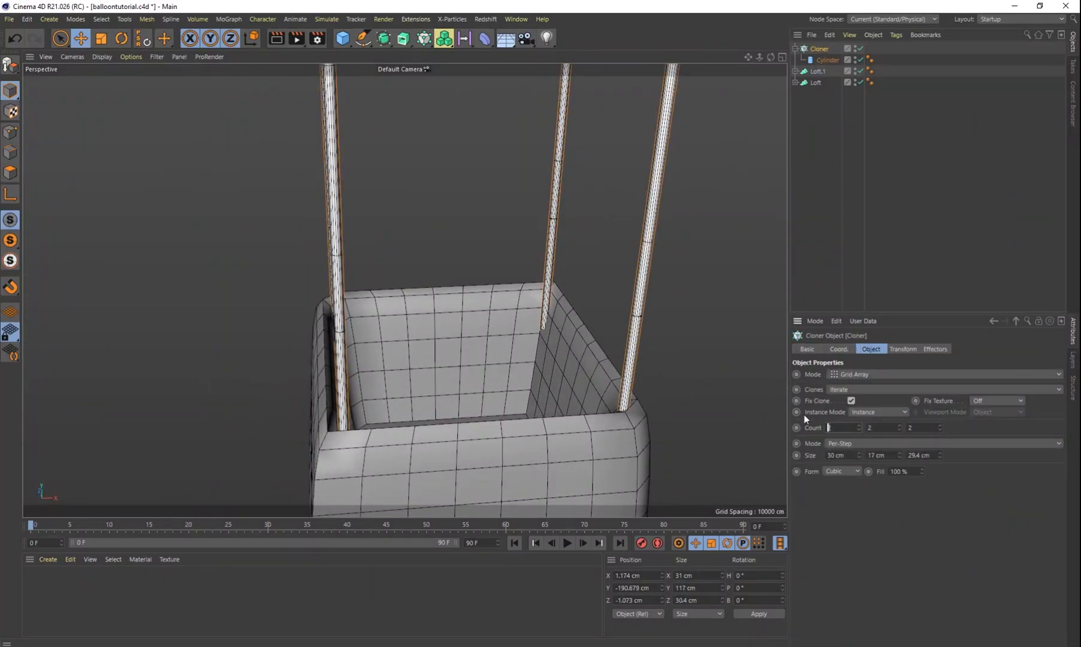
type("3")
key("Tab")
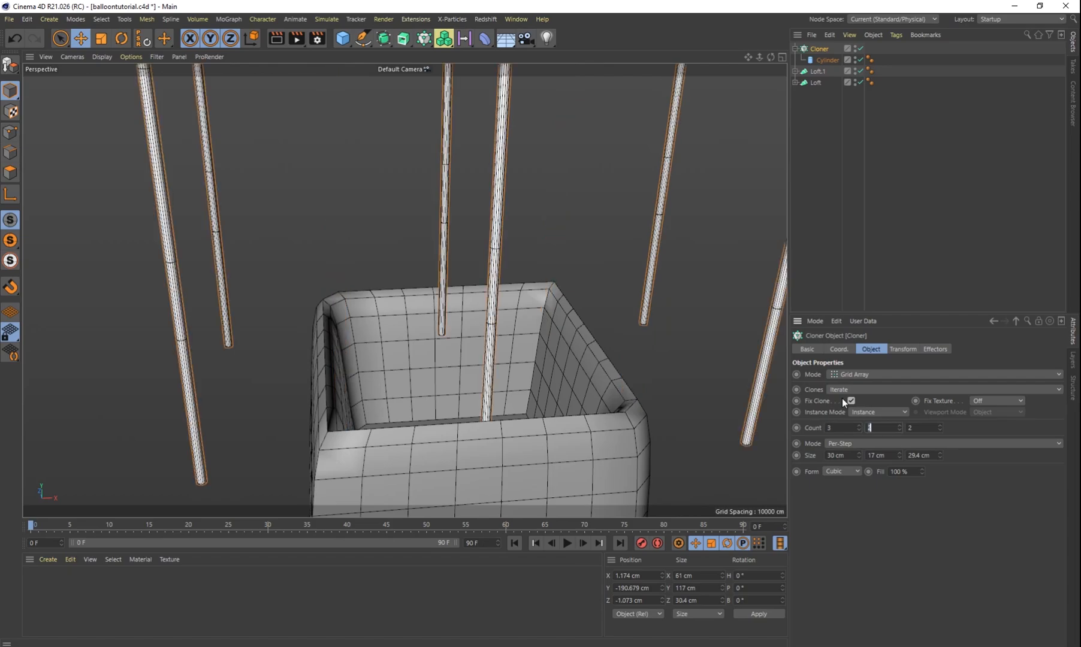
key("ctrl+z")
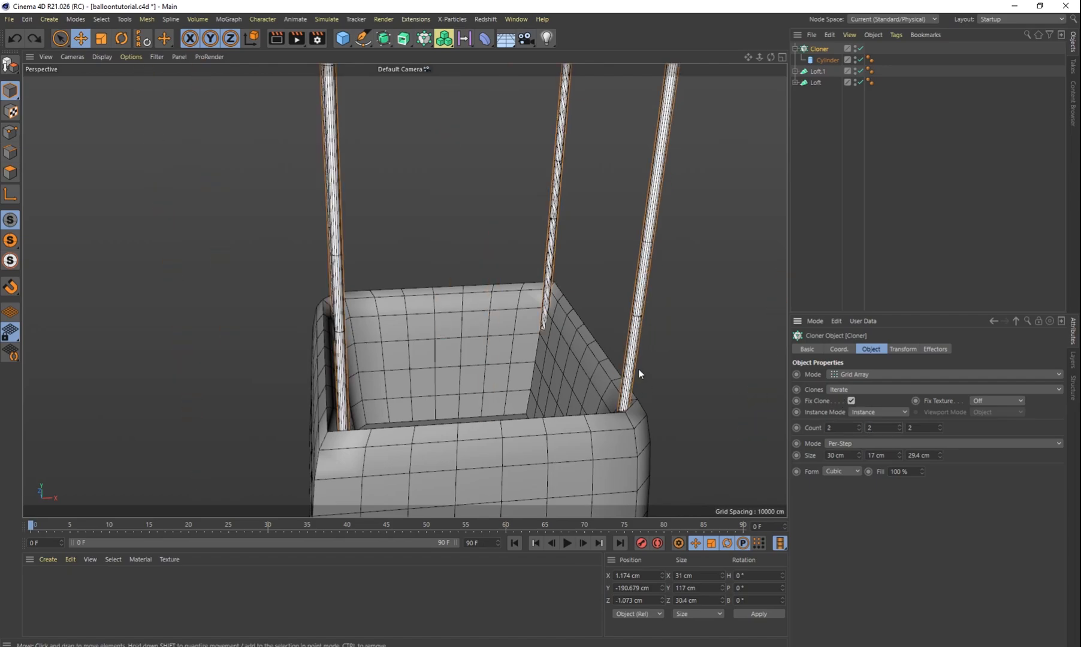
left_click(885, 413)
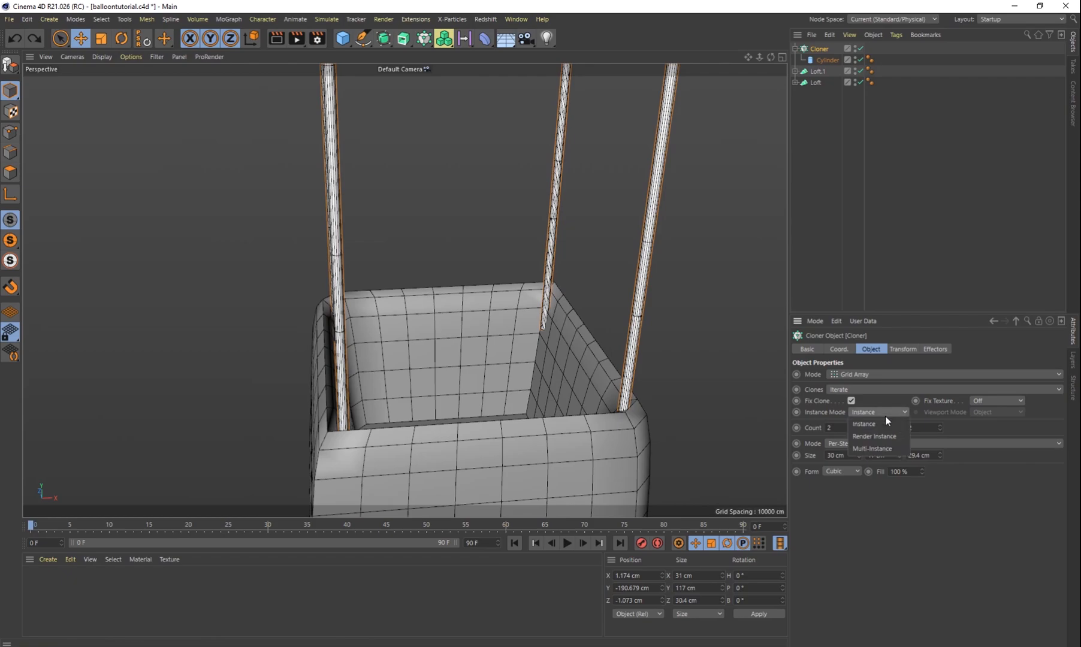
left_click(852, 389)
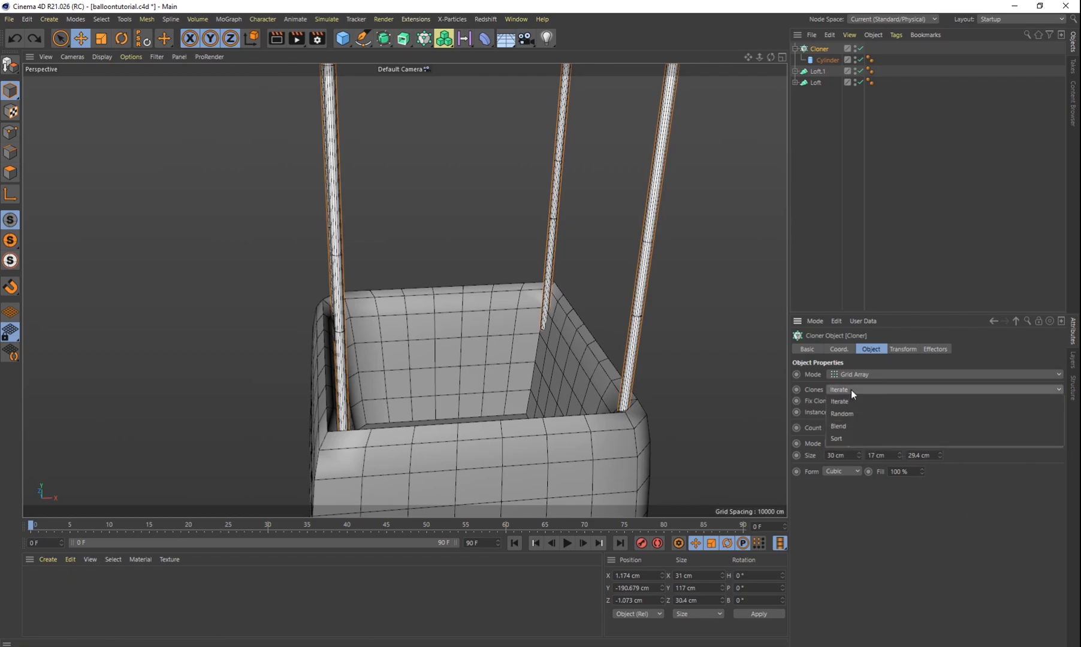
left_click(852, 388)
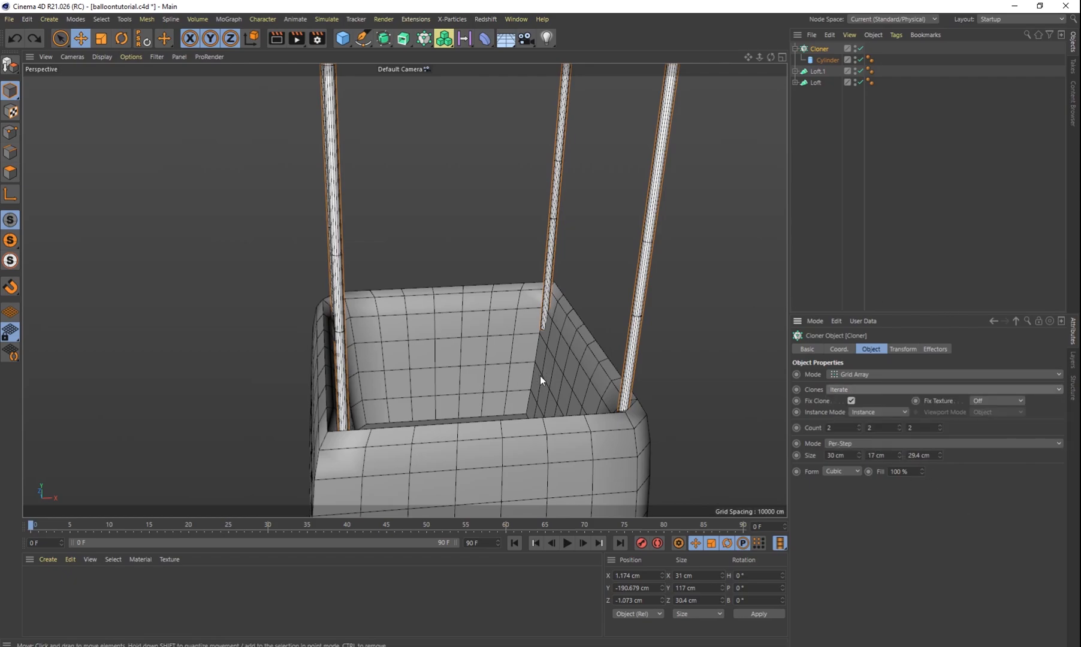
Collapse the cloner's hierarchy and group the cloner under a null
left_click_drag(506, 376, 456, 365, "alt")
scroll(457, 362, "down", 10)
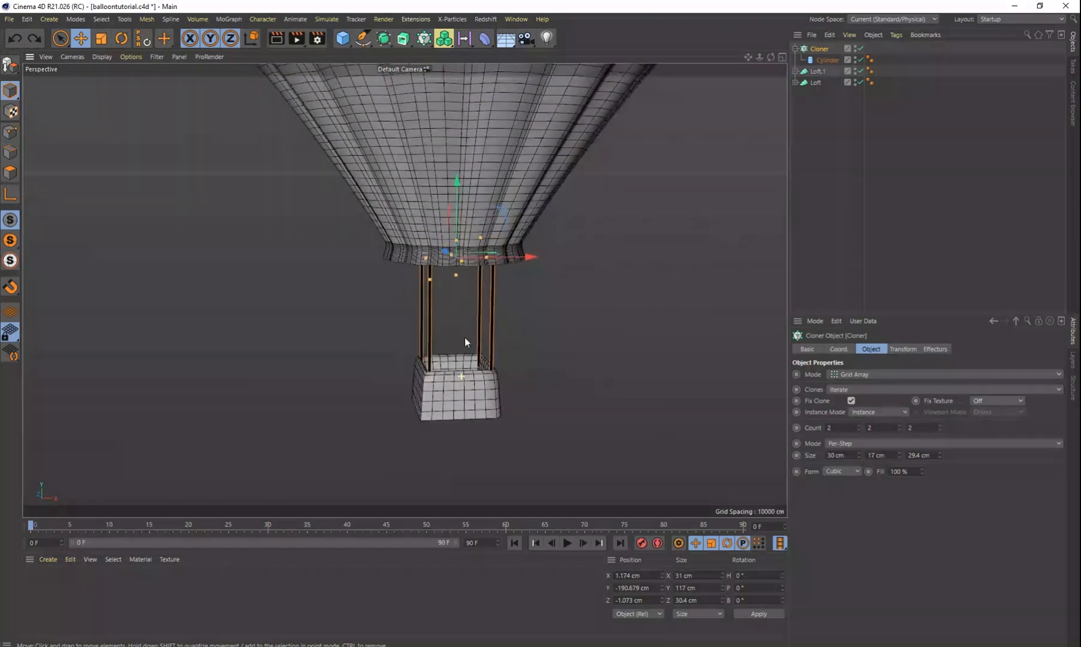
scroll(465, 342, "down", 8)
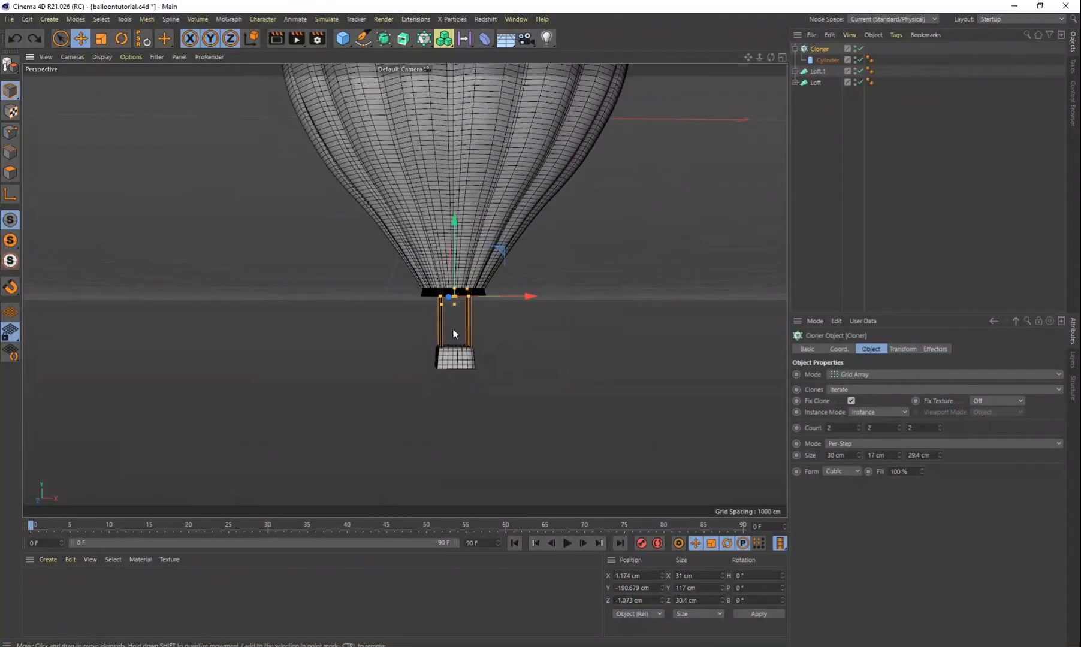
scroll(470, 336, "up", 10)
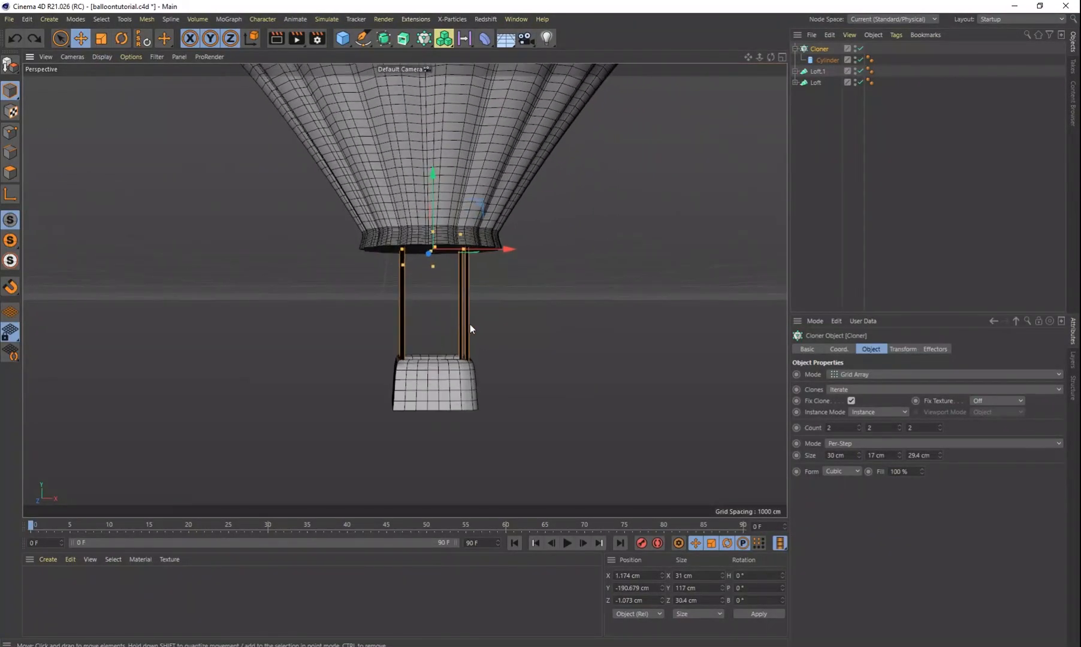
scroll(475, 312, "up", 6)
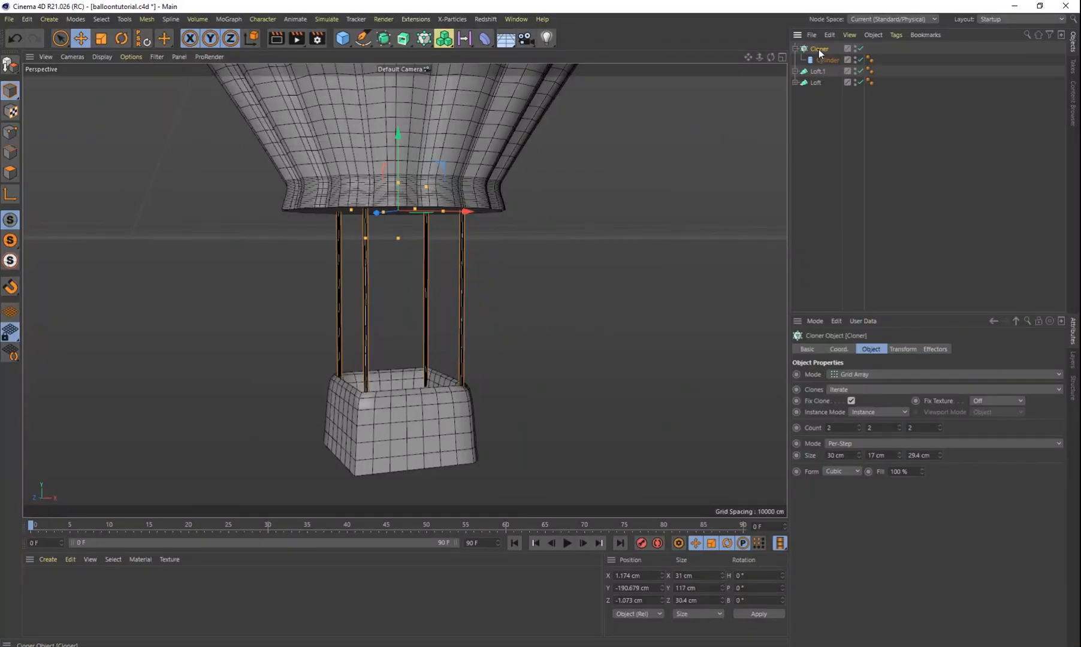
left_click(796, 49)
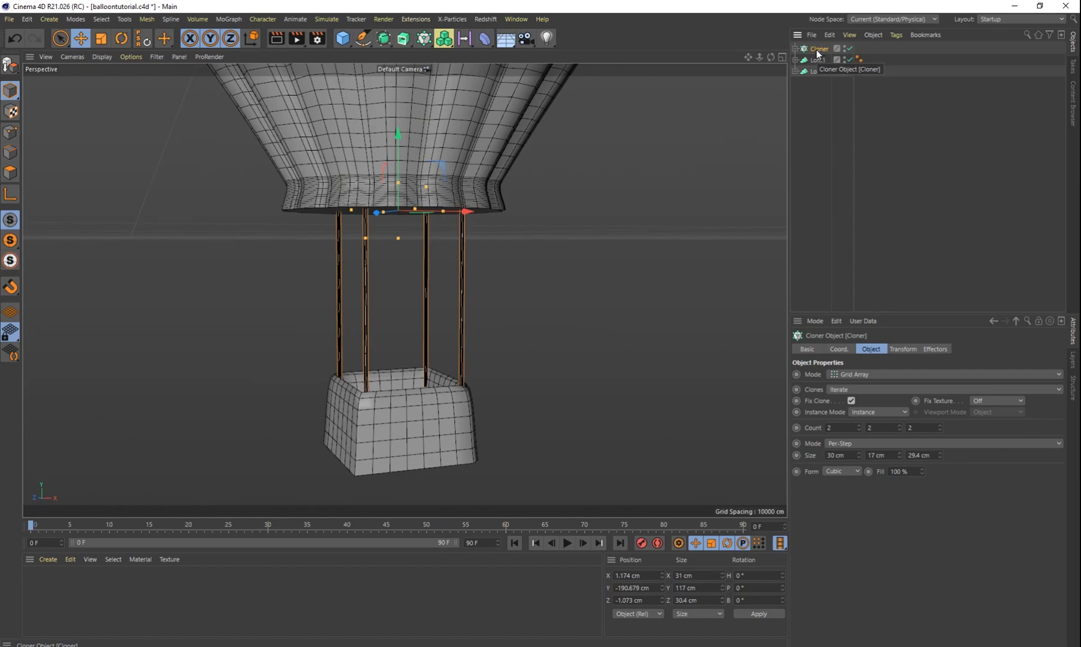
key("c")
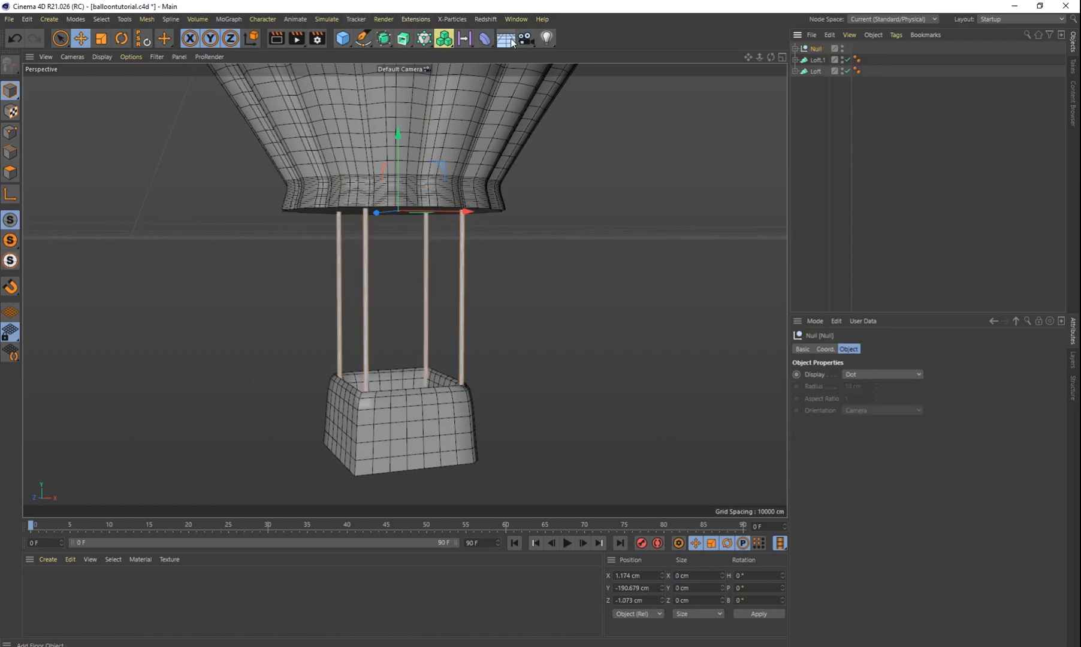
Add a Taper deformer and make it a child of the null, above the cloner
left_click(489, 40)
left_click(753, 60)
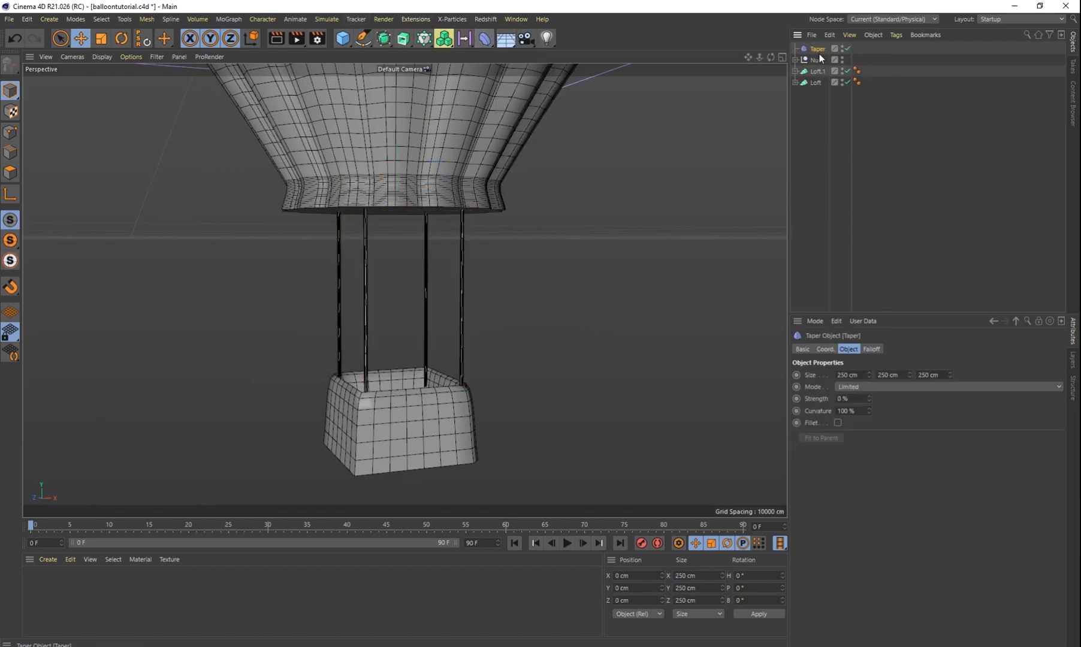
left_click_drag(814, 55, 815, 58)
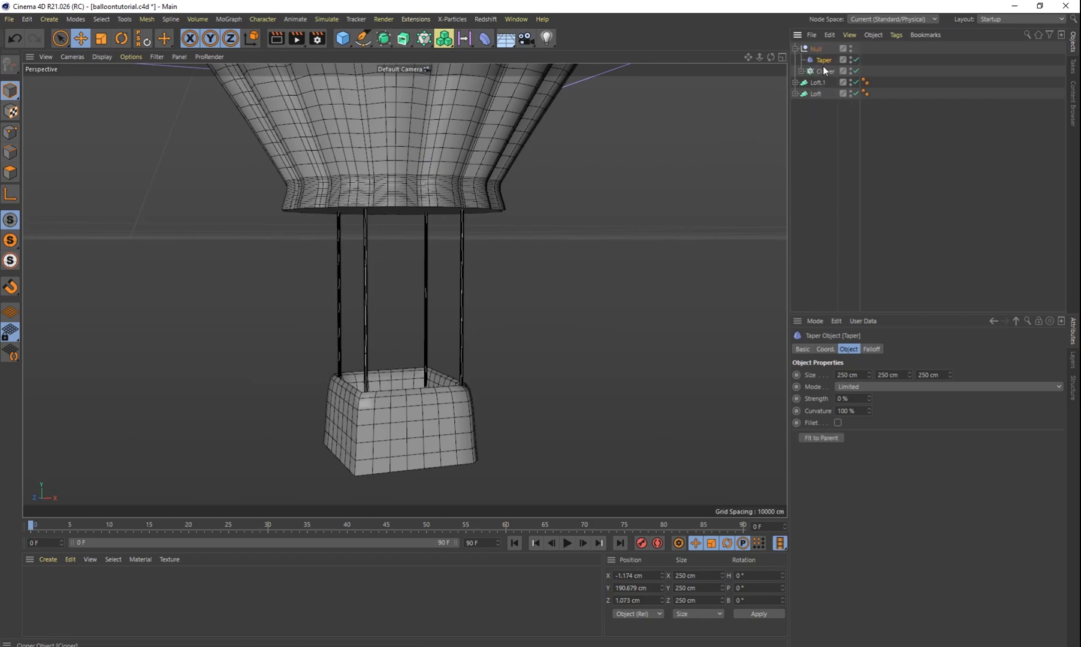
Lower the Taper deformer to about Y 6.8 cm so its cage surrounds the poles
scroll(616, 269, "down", 6)
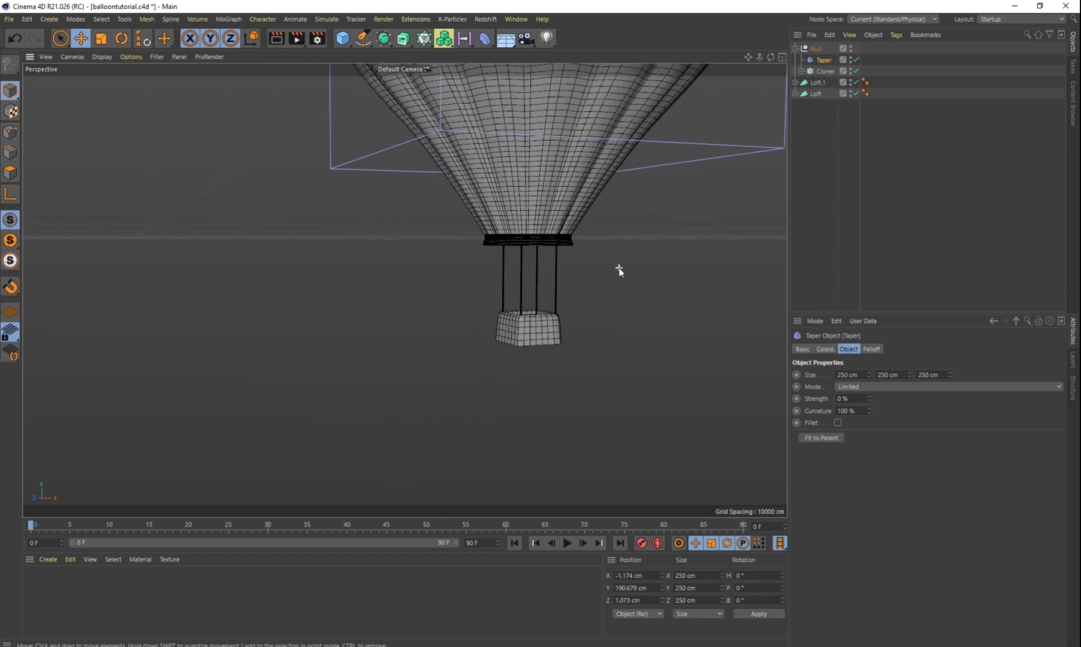
middle_click_drag(626, 260, 582, 385, "alt")
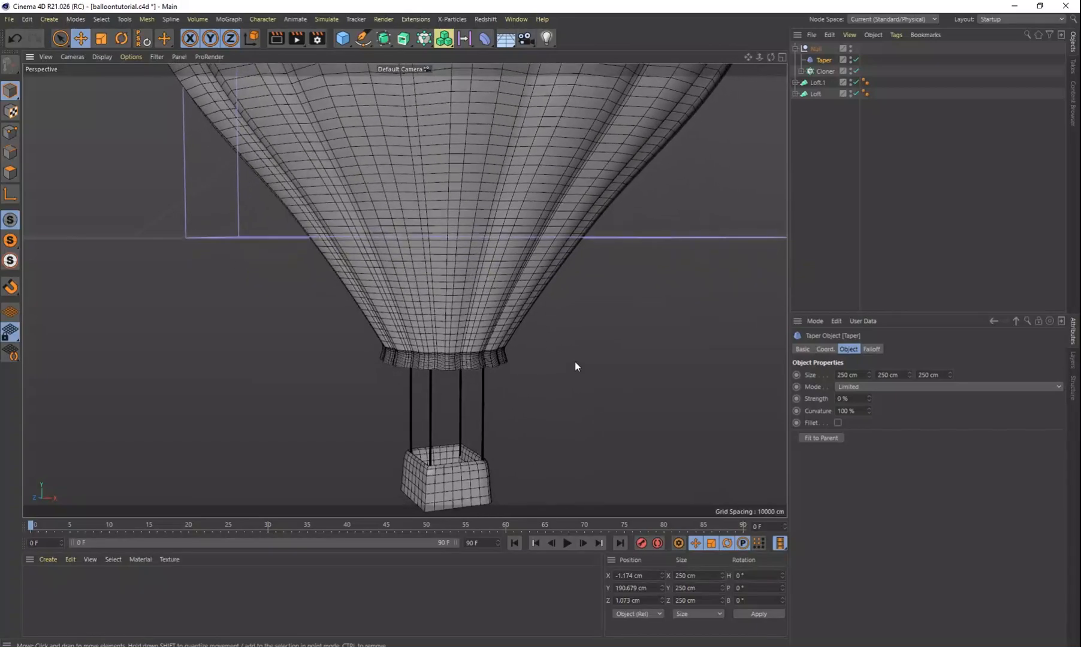
scroll(556, 330, "down", 4)
scroll(556, 329, "down", 3)
left_click_drag(512, 123, 515, 261)
scroll(518, 378, "up", 8)
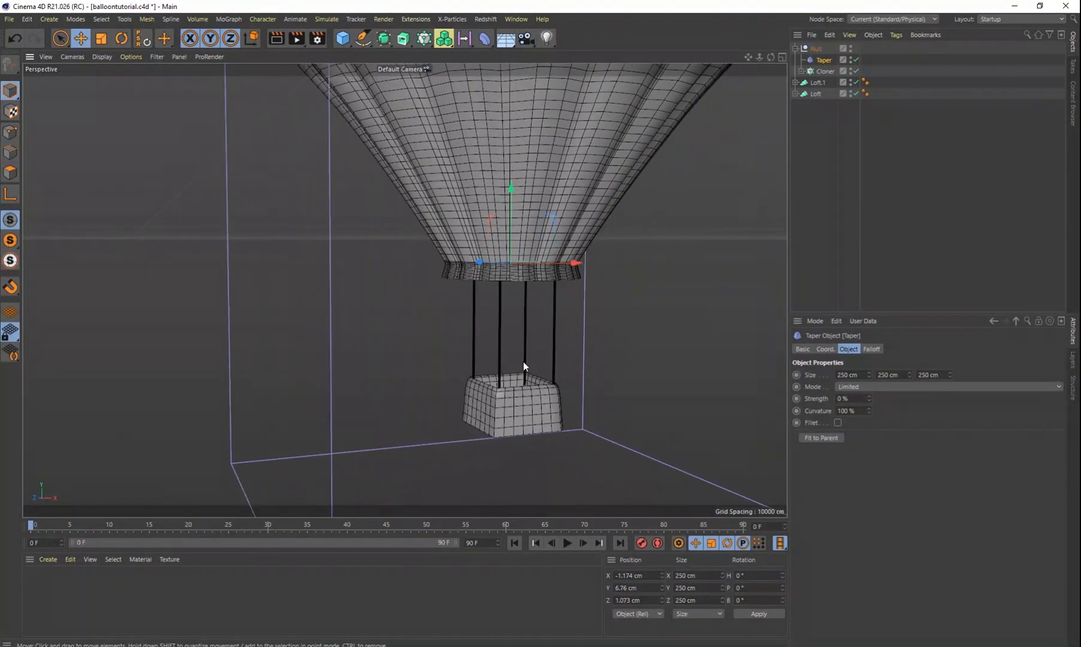
Fit the Taper cage around the poles with a size of 53 cm in X, 128 cm in Y and 40 cm in Z
left_click_drag(867, 374, 867, 408)
left_click_drag(909, 375, 952, 338)
left_click_drag(909, 375, 867, 364)
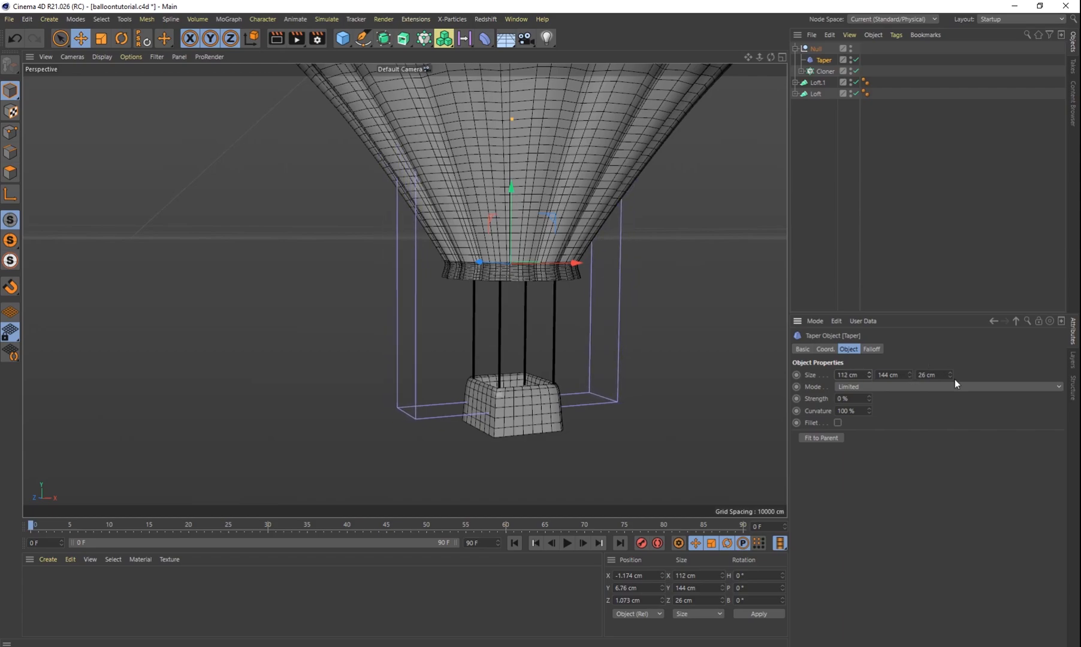
left_click_drag(949, 376, 850, 383)
scroll(573, 415, "up", 5)
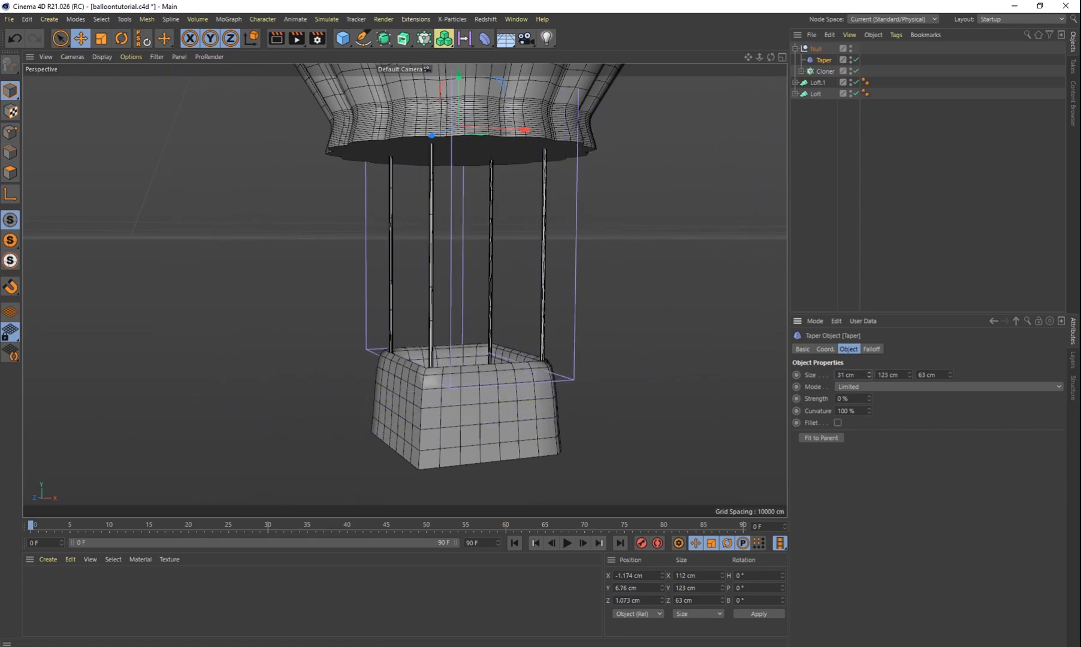
left_click_drag(602, 393, 703, 420, "alt")
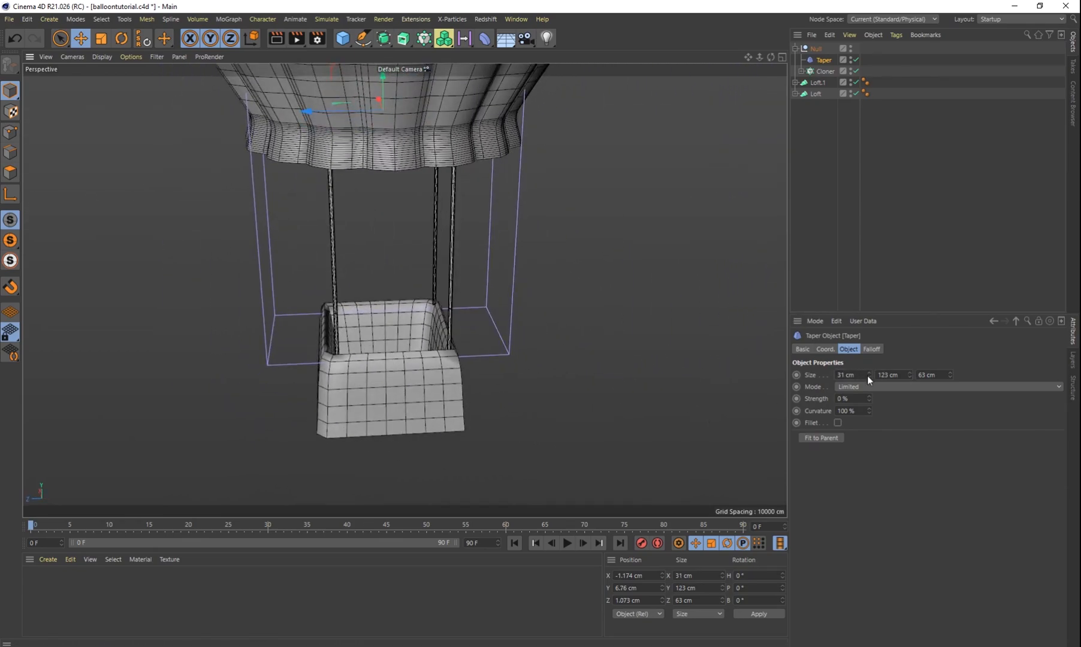
left_click_drag(872, 376, 950, 388)
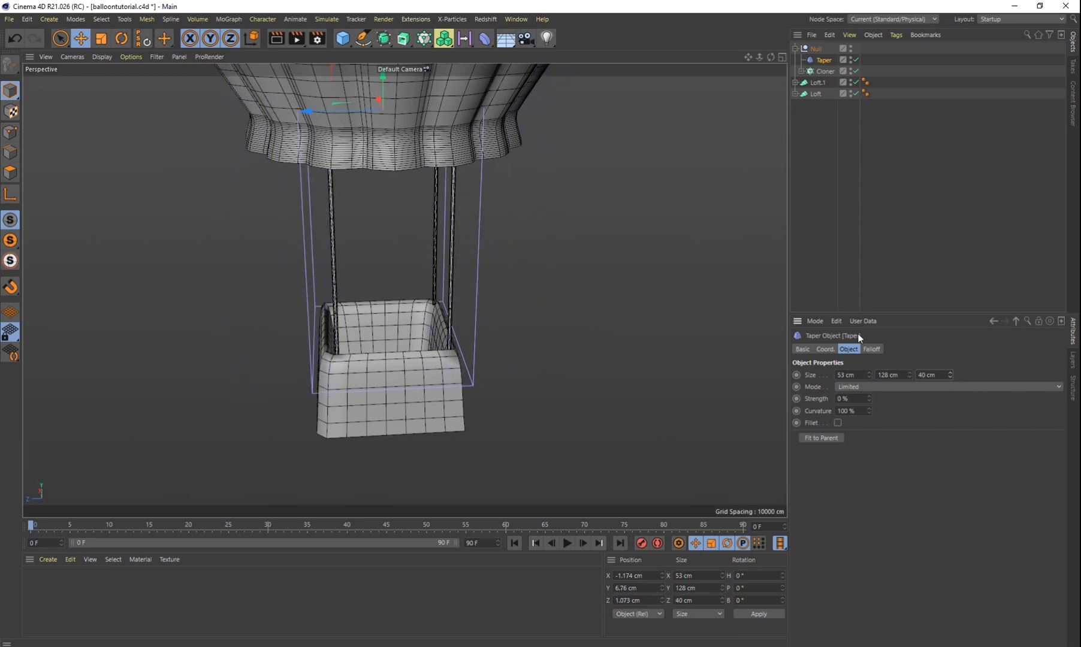
Set the Taper strength to -134 % so the poles flare outward toward the balloon's opening
left_click_drag(404, 290, 430, 281, "alt")
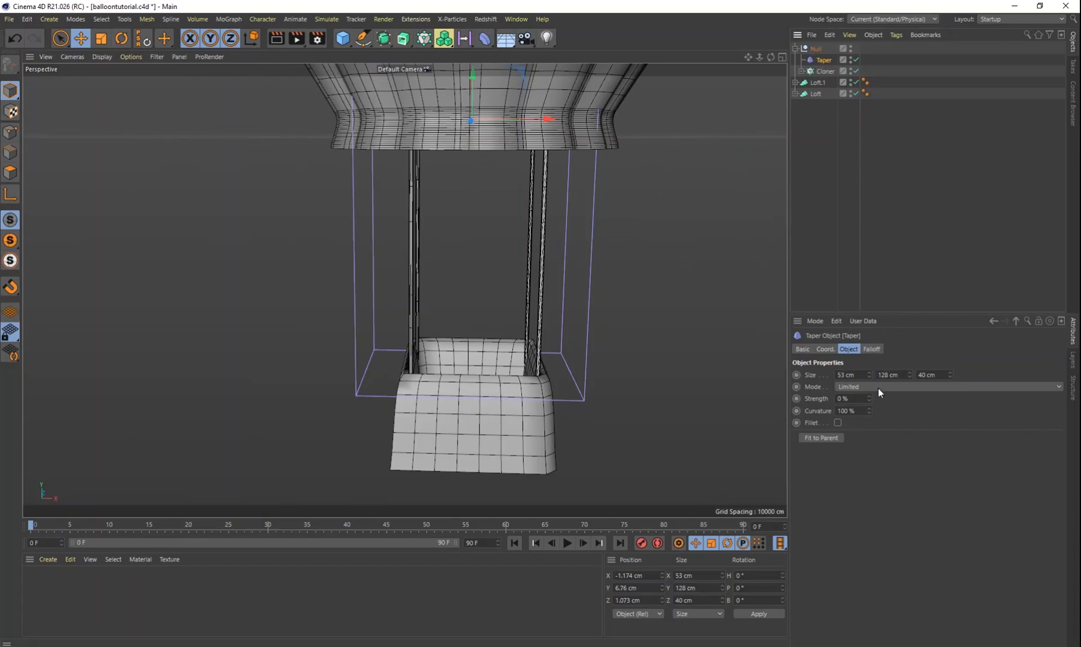
mouse_move(869, 399)
left_mouse_down()
mouse_move(869, 453)
mouse_move(867, 394)
left_mouse_up()
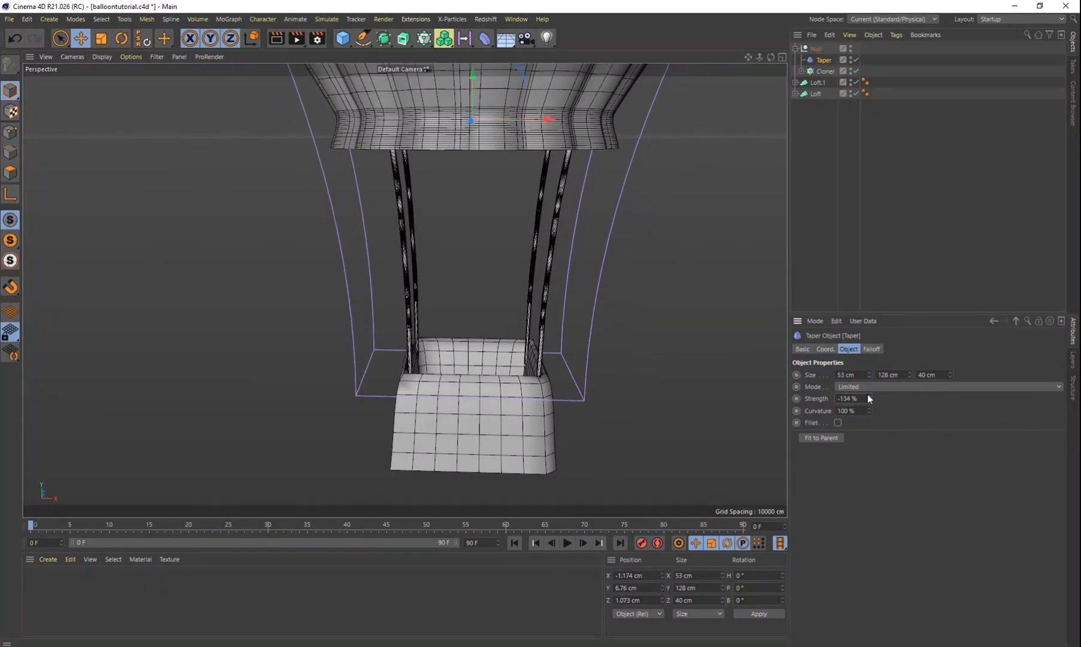
Turn off the start cap of the balloon's loft to open its underside
middle_click_drag(612, 338, 687, 279, "alt")
left_click_drag(679, 269, 680, 211, "alt")
left_click_drag(734, 138, 671, 175, "alt")
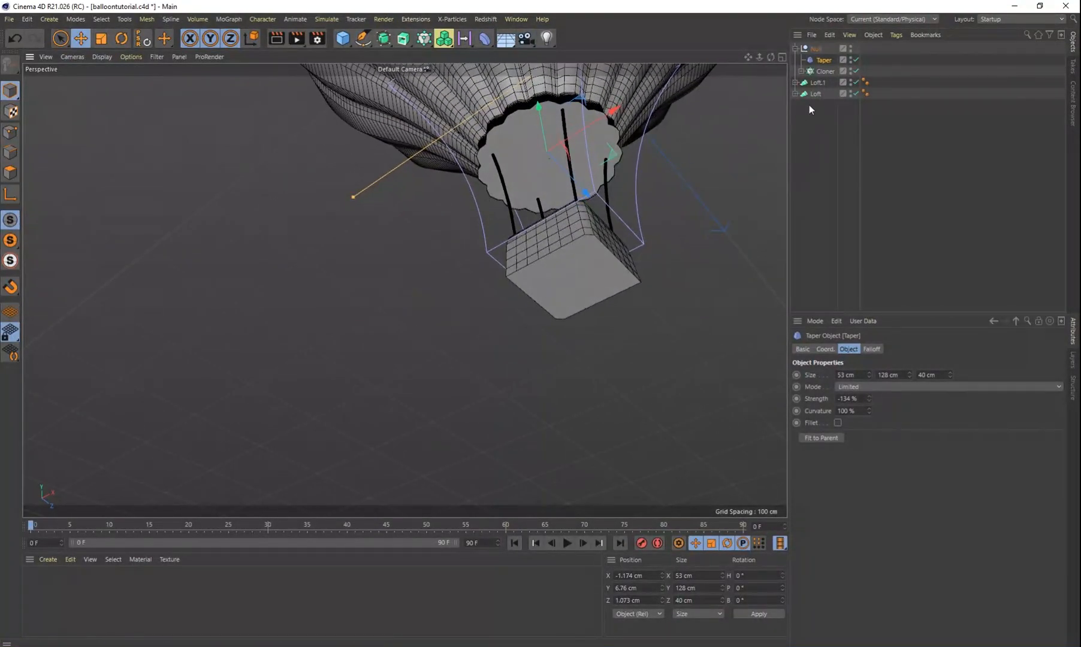
left_click(816, 94)
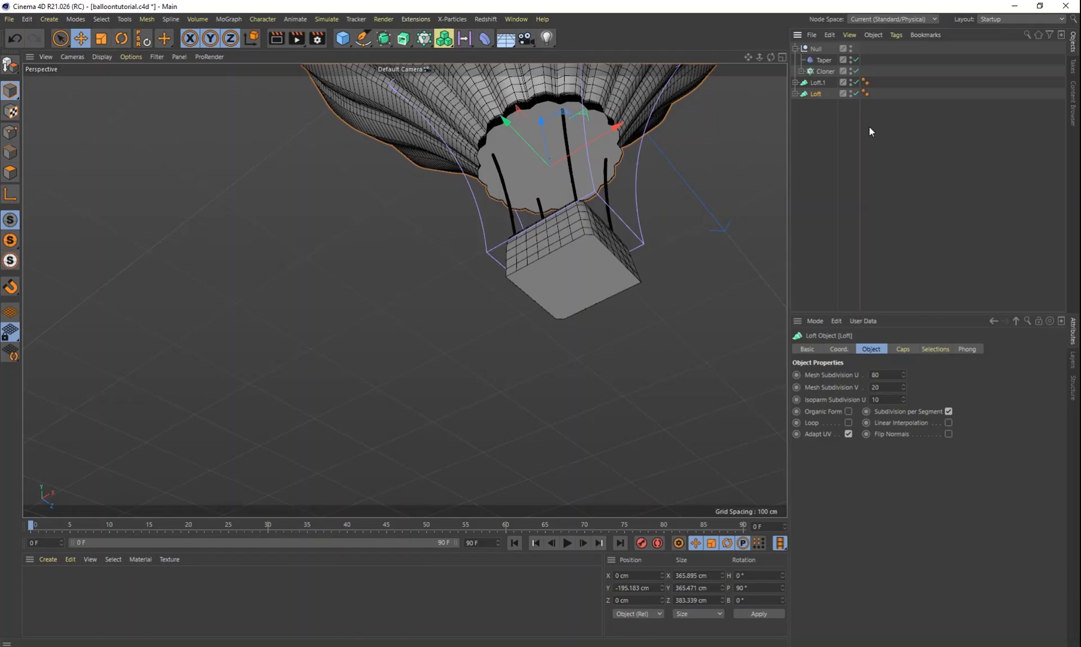
left_click(901, 350)
left_click(876, 375)
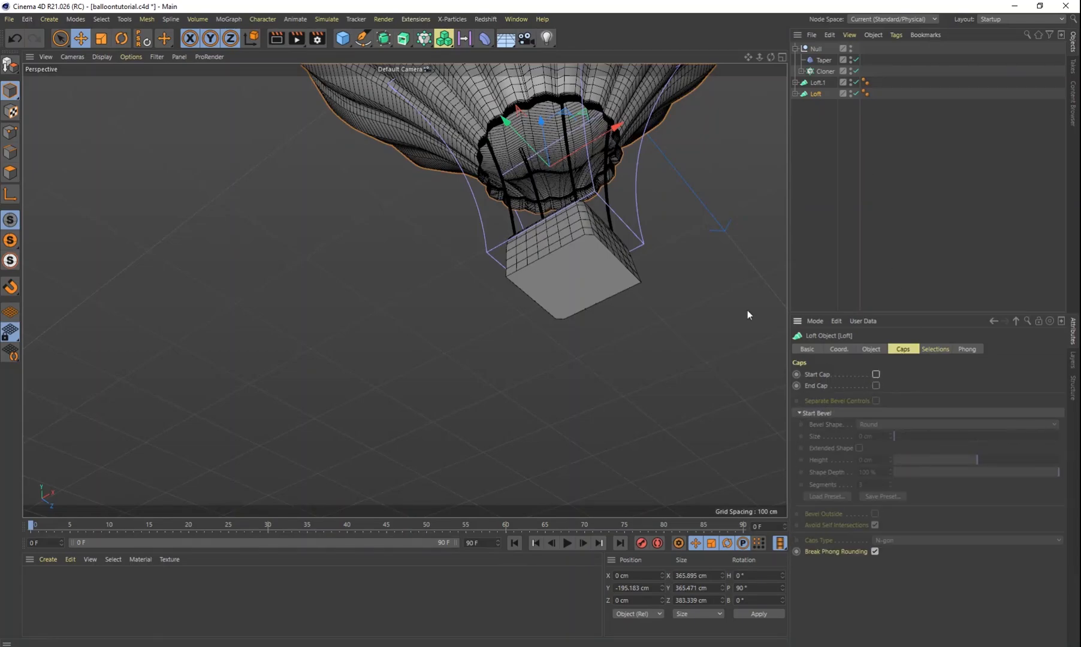
Examine the balloon's envelope and how the poles meet its opening and the basket from several angles
left_click_drag(670, 191, 589, 247, "alt")
right_click_drag(588, 248, 578, 292, "alt")
left_click_drag(577, 291, 577, 333, "alt")
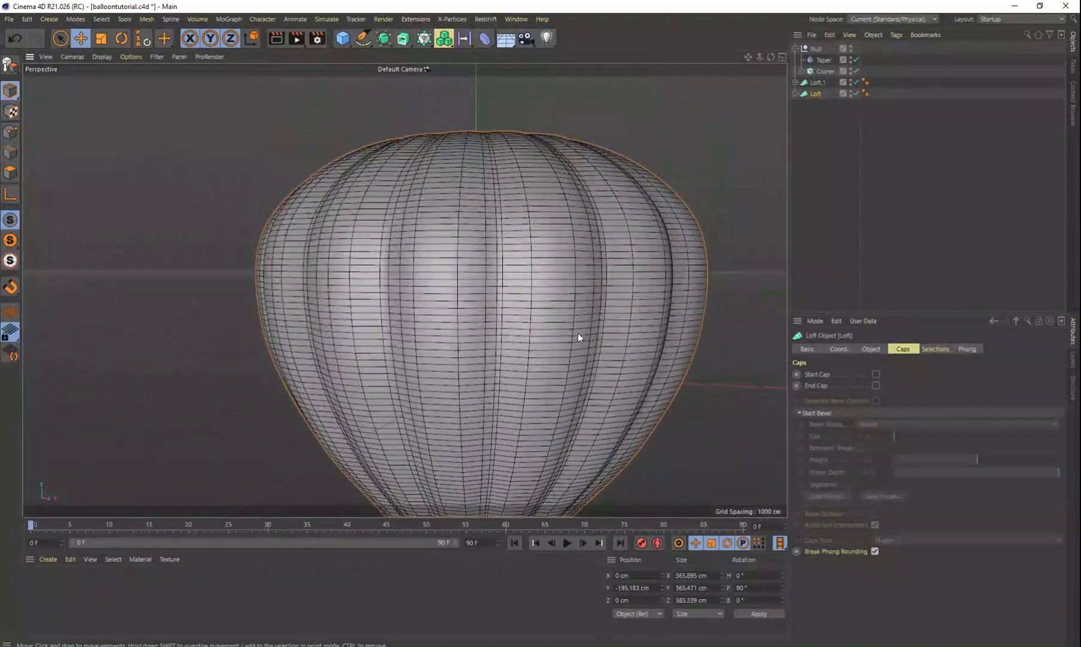
middle_click_drag(578, 334, 559, 151, "alt")
middle_click_drag(584, 308, 641, 158, "alt")
right_click_drag(591, 313, 583, 344, "alt")
mouse_move(583, 344)
left_mouse_down("alt")
mouse_move(596, 368)
mouse_move(569, 356)
left_mouse_up("alt")
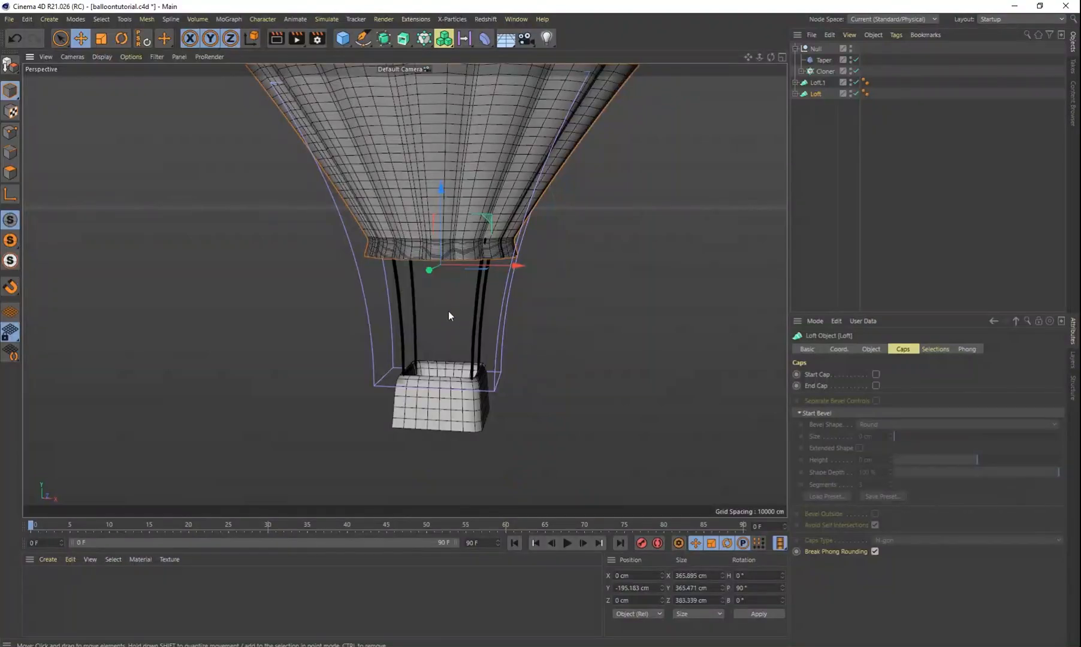
left_click_drag(471, 263, 681, 300, "alt")
Deselect the loft and examine the whole balloon's silhouette and proportions from different angles and distances
left_click(600, 295)
scroll(682, 296, "down", 3)
middle_click_drag(682, 296, 550, 382, "alt")
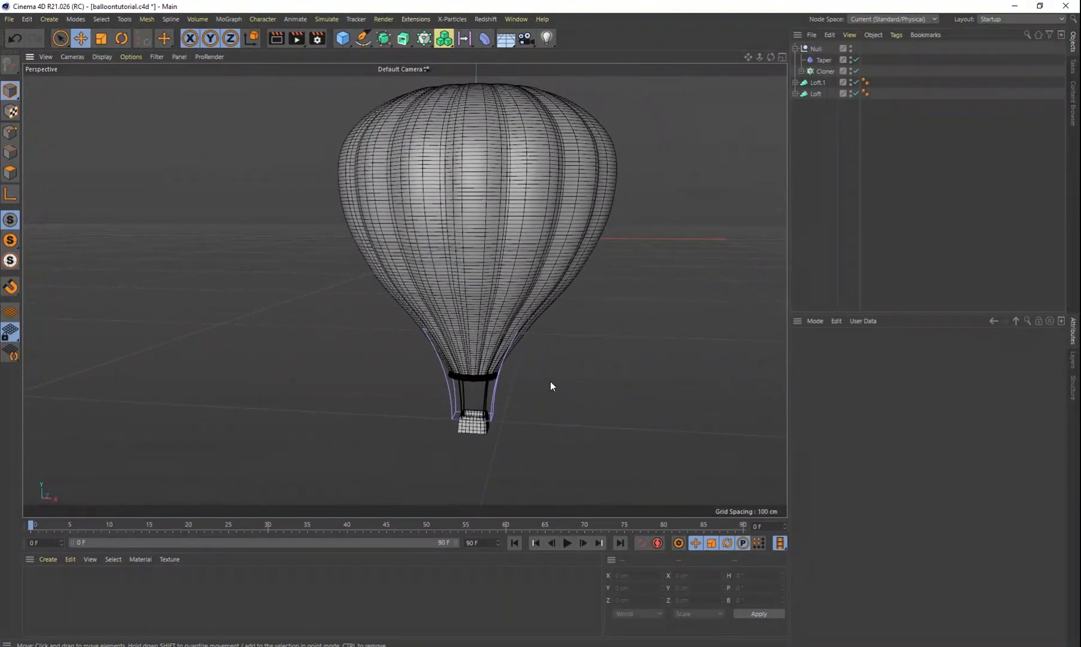
right_click_drag(550, 381, 574, 371, "alt")
mouse_move(575, 370)
left_mouse_down("alt")
mouse_move(597, 352)
mouse_move(581, 359)
left_mouse_up("alt")
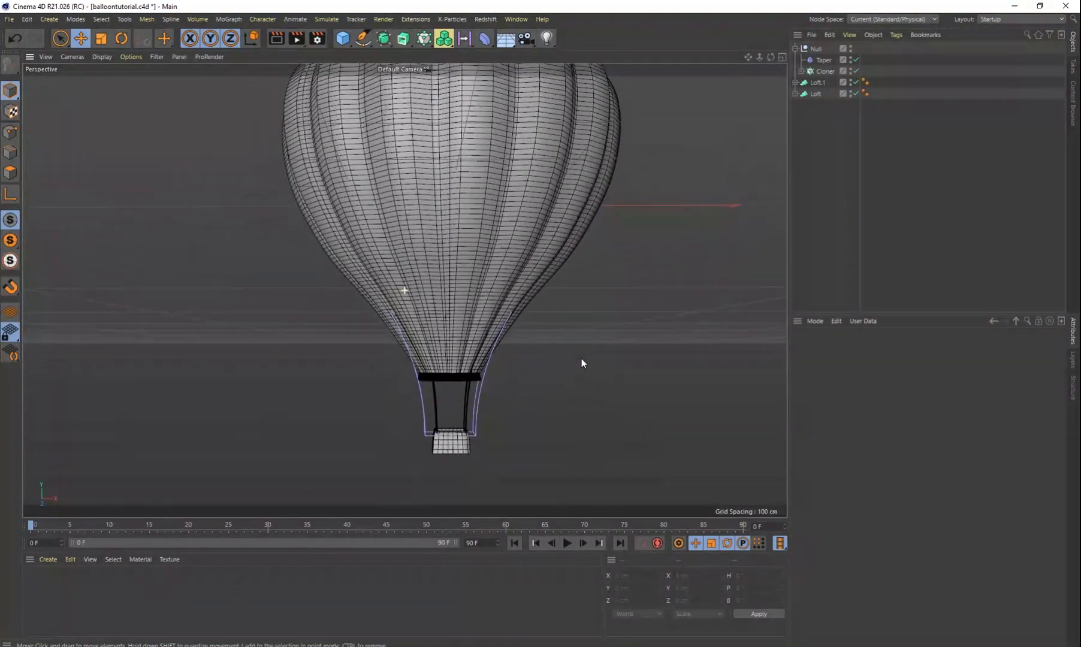
scroll(589, 350, "down", 4)
scroll(589, 350, "down", 1)
middle_click_drag(588, 350, 579, 366, "alt")
scroll(574, 351, "up", 5)
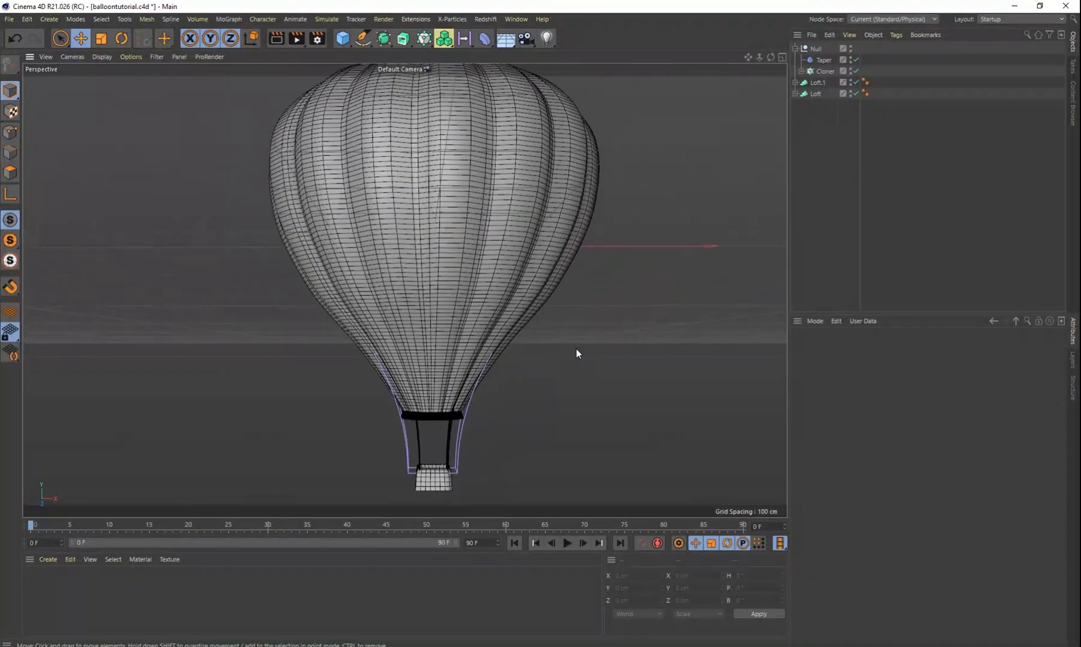
scroll(646, 290, "down", 2)
left_click_drag(570, 393, 603, 394, "alt")
scroll(533, 405, "up", 2)
left_click_drag(540, 404, 543, 412, "alt")
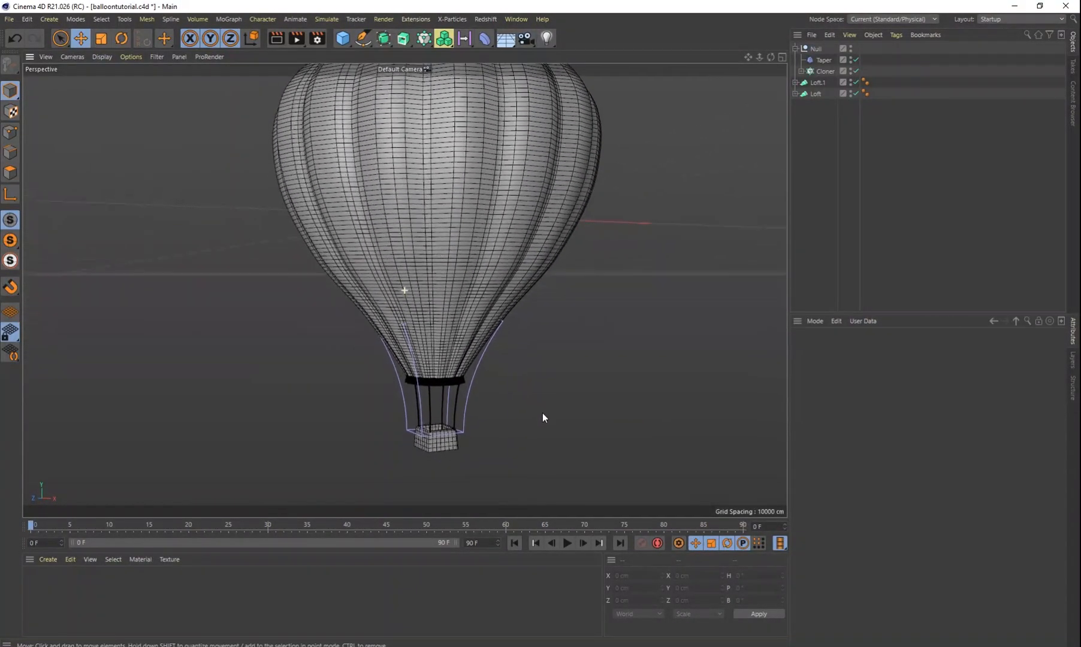
mouse_move(519, 390)
middle_mouse_down("alt")
mouse_move(501, 419)
mouse_move(505, 400)
middle_mouse_up("alt")
scroll(517, 400, "down", 2)
scroll(496, 396, "up", 3)
scroll(497, 396, "down", 2)
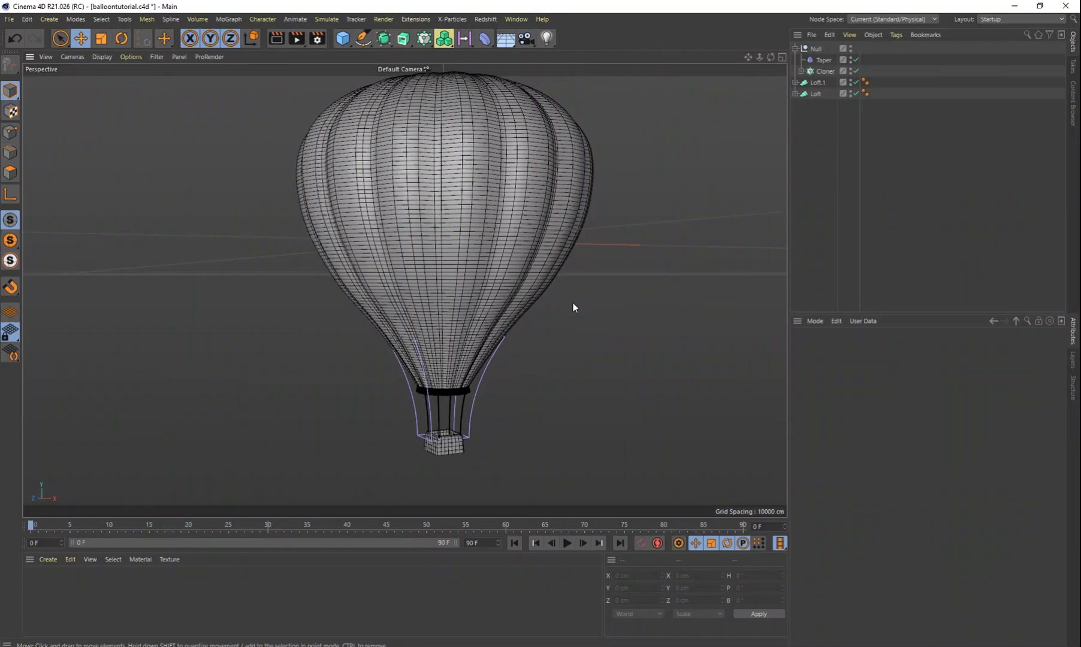
middle_click_drag(573, 303, 569, 327, "alt")
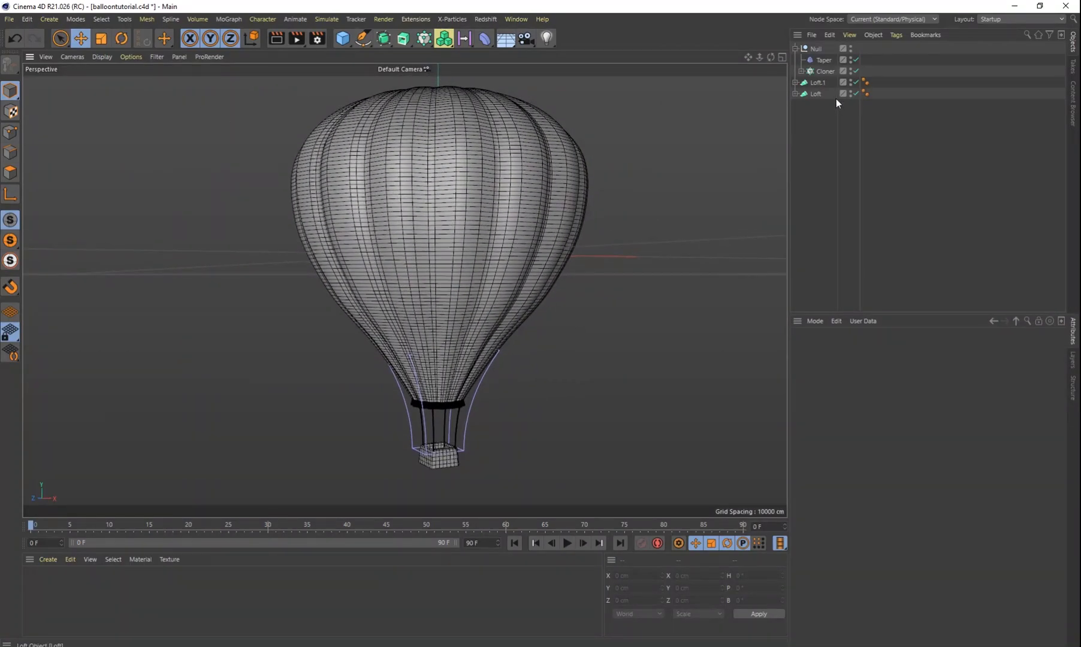
Lower the Cycloid.2 spline in the balloon's loft to about Z 233.8 cm to adjust the envelope's profile
left_click(819, 84)
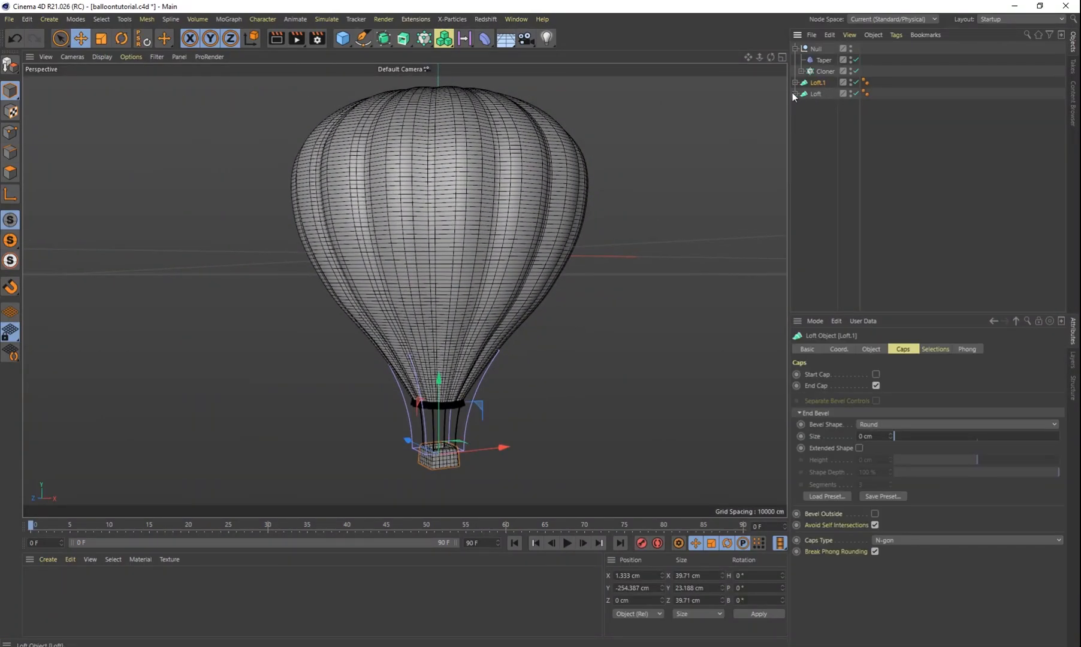
left_click(795, 93)
left_click(825, 105)
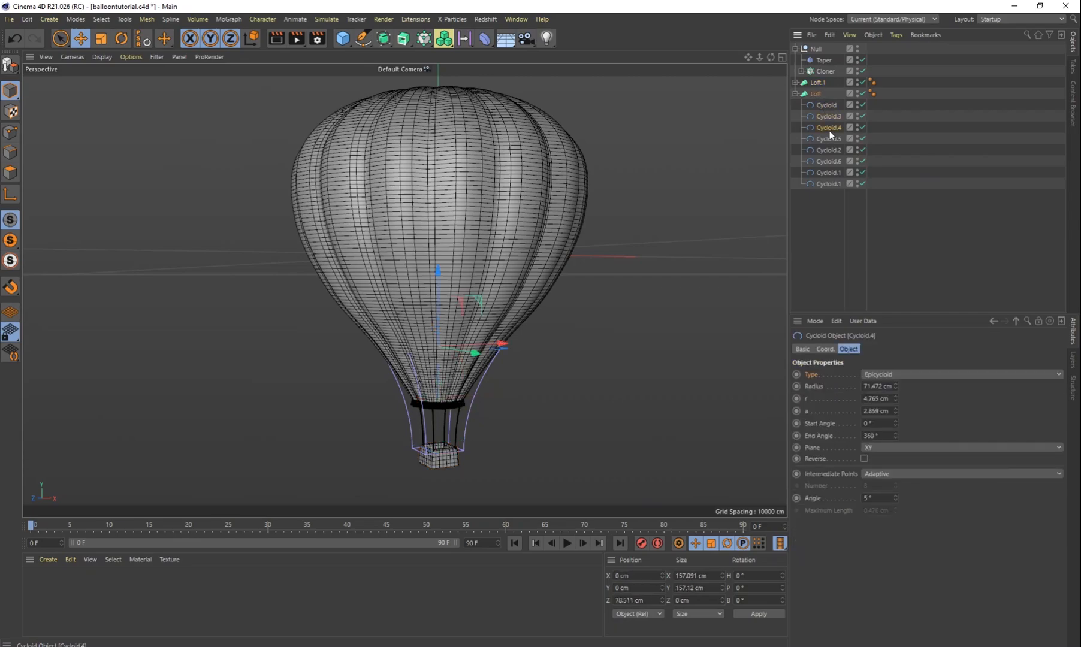
left_click(829, 150)
key("e")
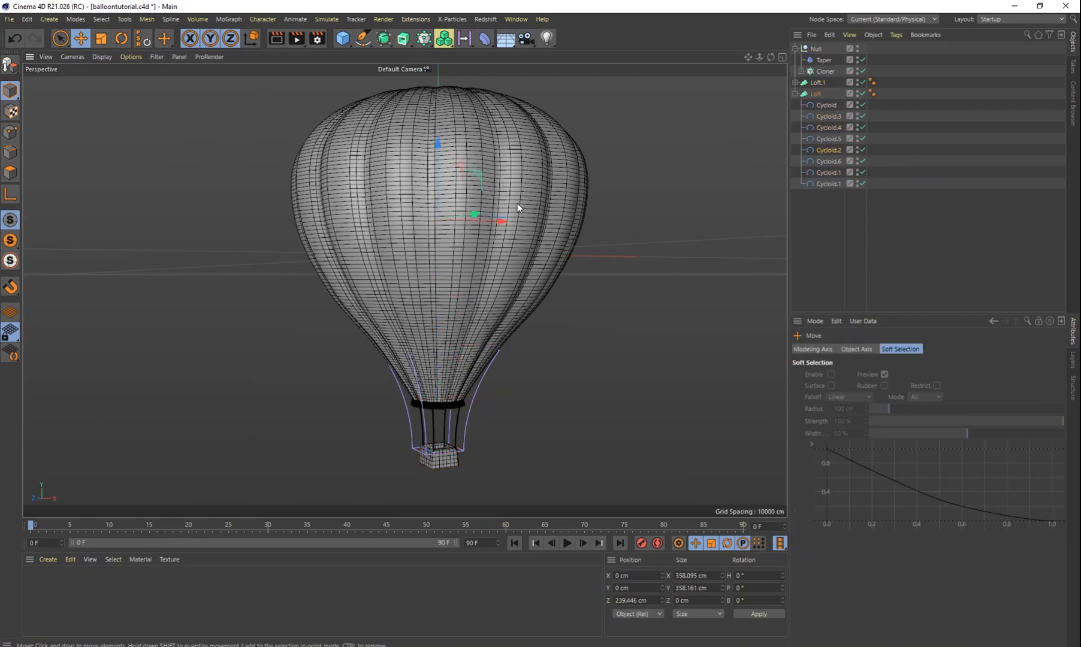
left_click_drag(497, 222, 517, 224)
key("ctrl+z")
left_click_drag(441, 178, 448, 148)
scroll(495, 422, "up", 3)
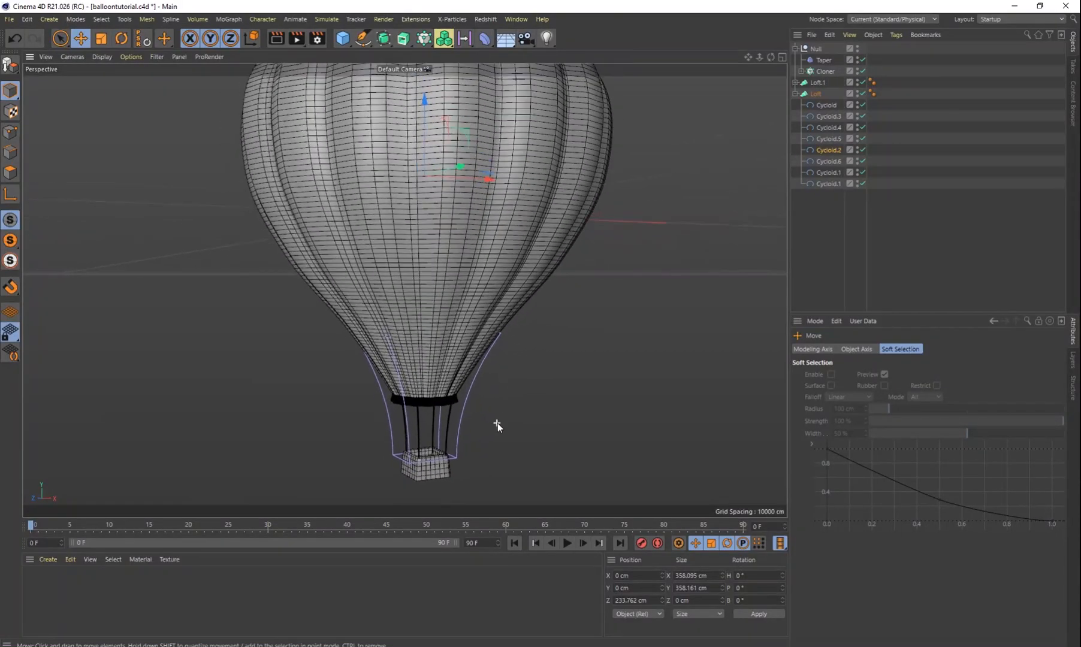
scroll(498, 423, "down", 3)
left_click_drag(526, 407, 505, 430, "alt")
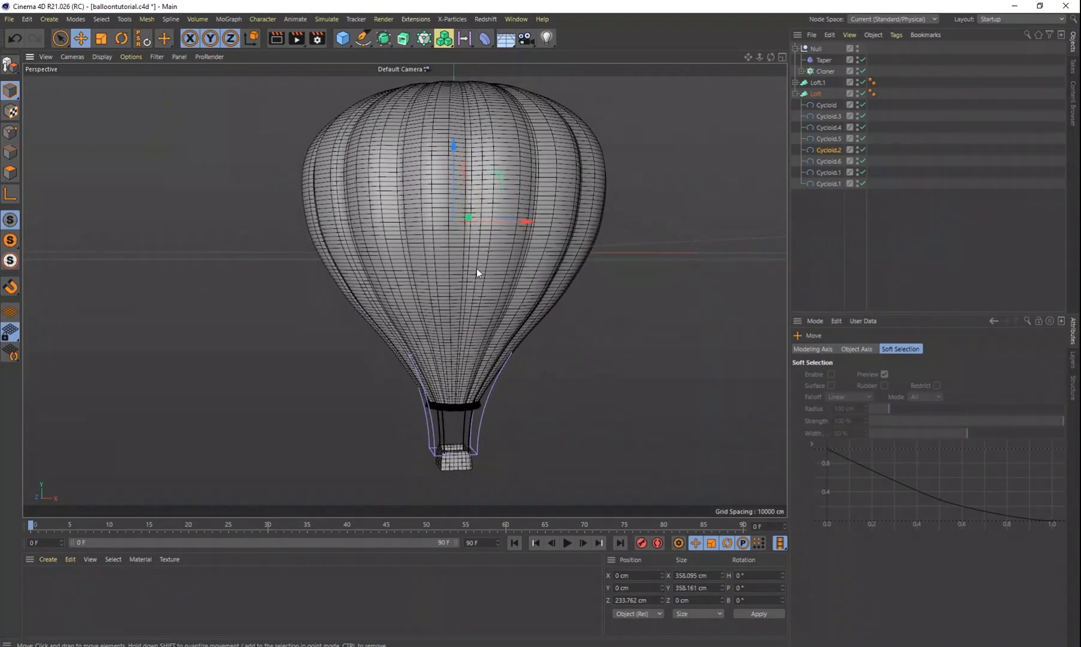
scroll(535, 394, "up", 3)
scroll(535, 394, "down", 3)
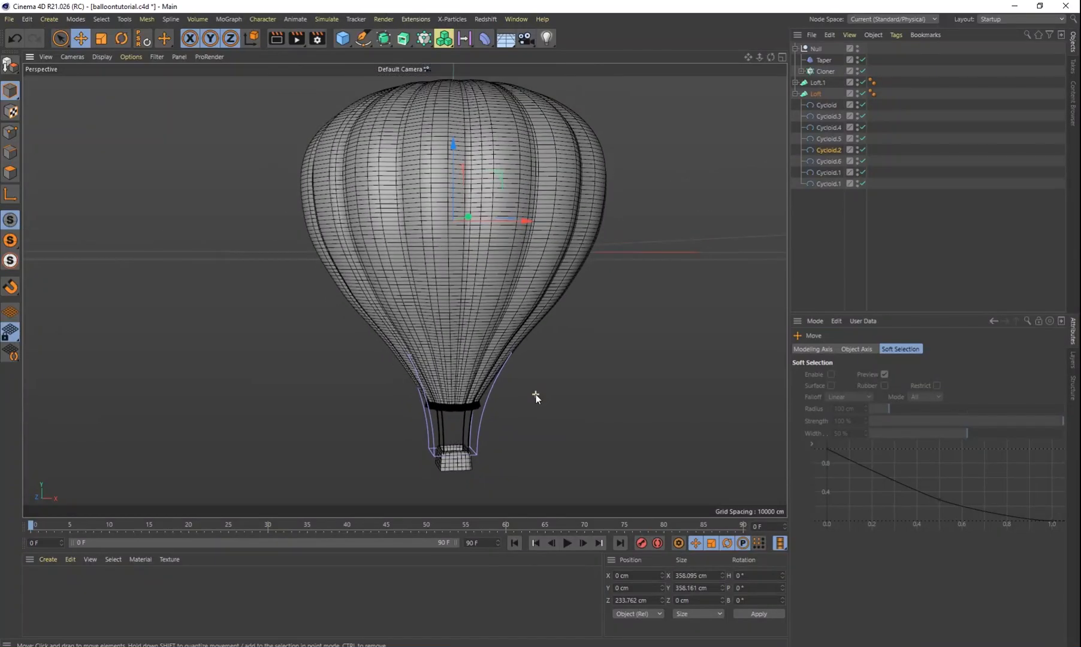
left_click_drag(535, 394, 519, 410, "alt")
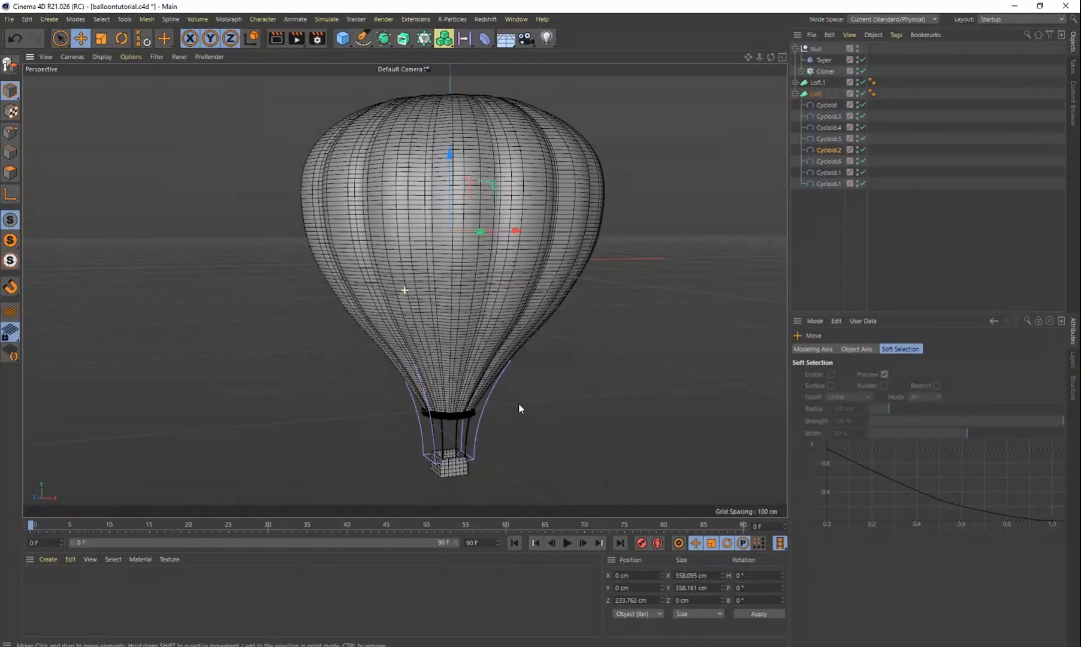